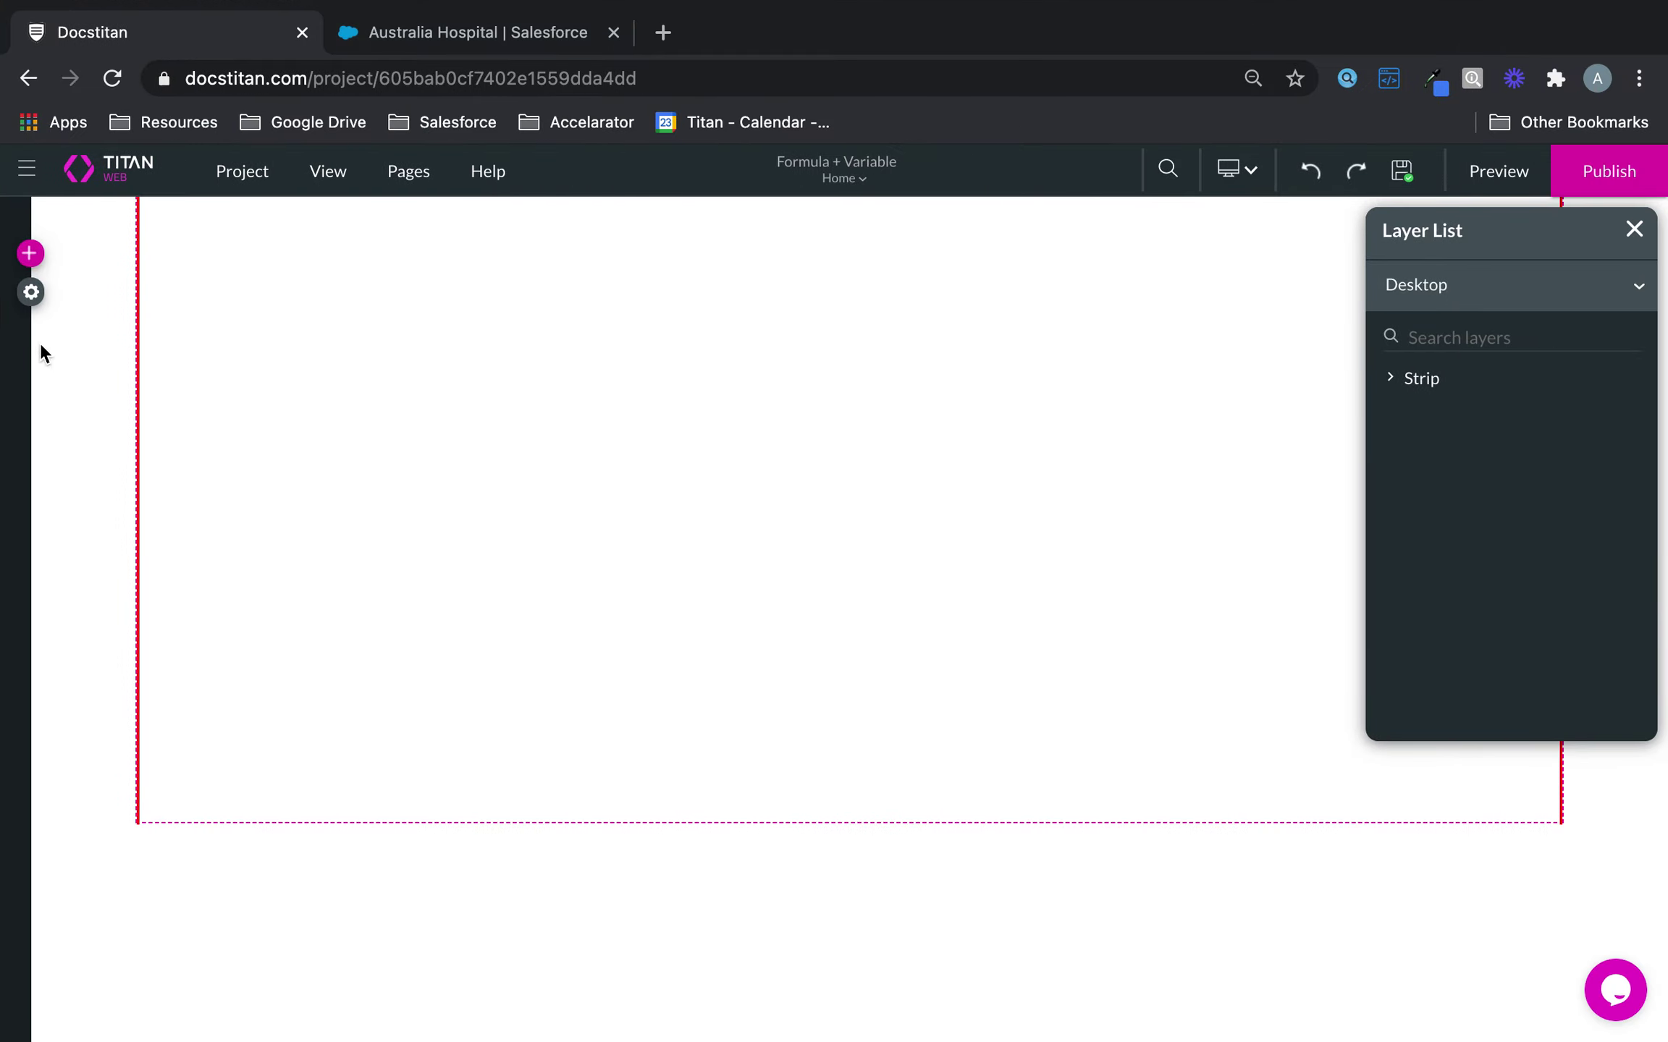
Drop a new Form with a Submit button onto the page and drag its corner to enlarge it
click(29, 265)
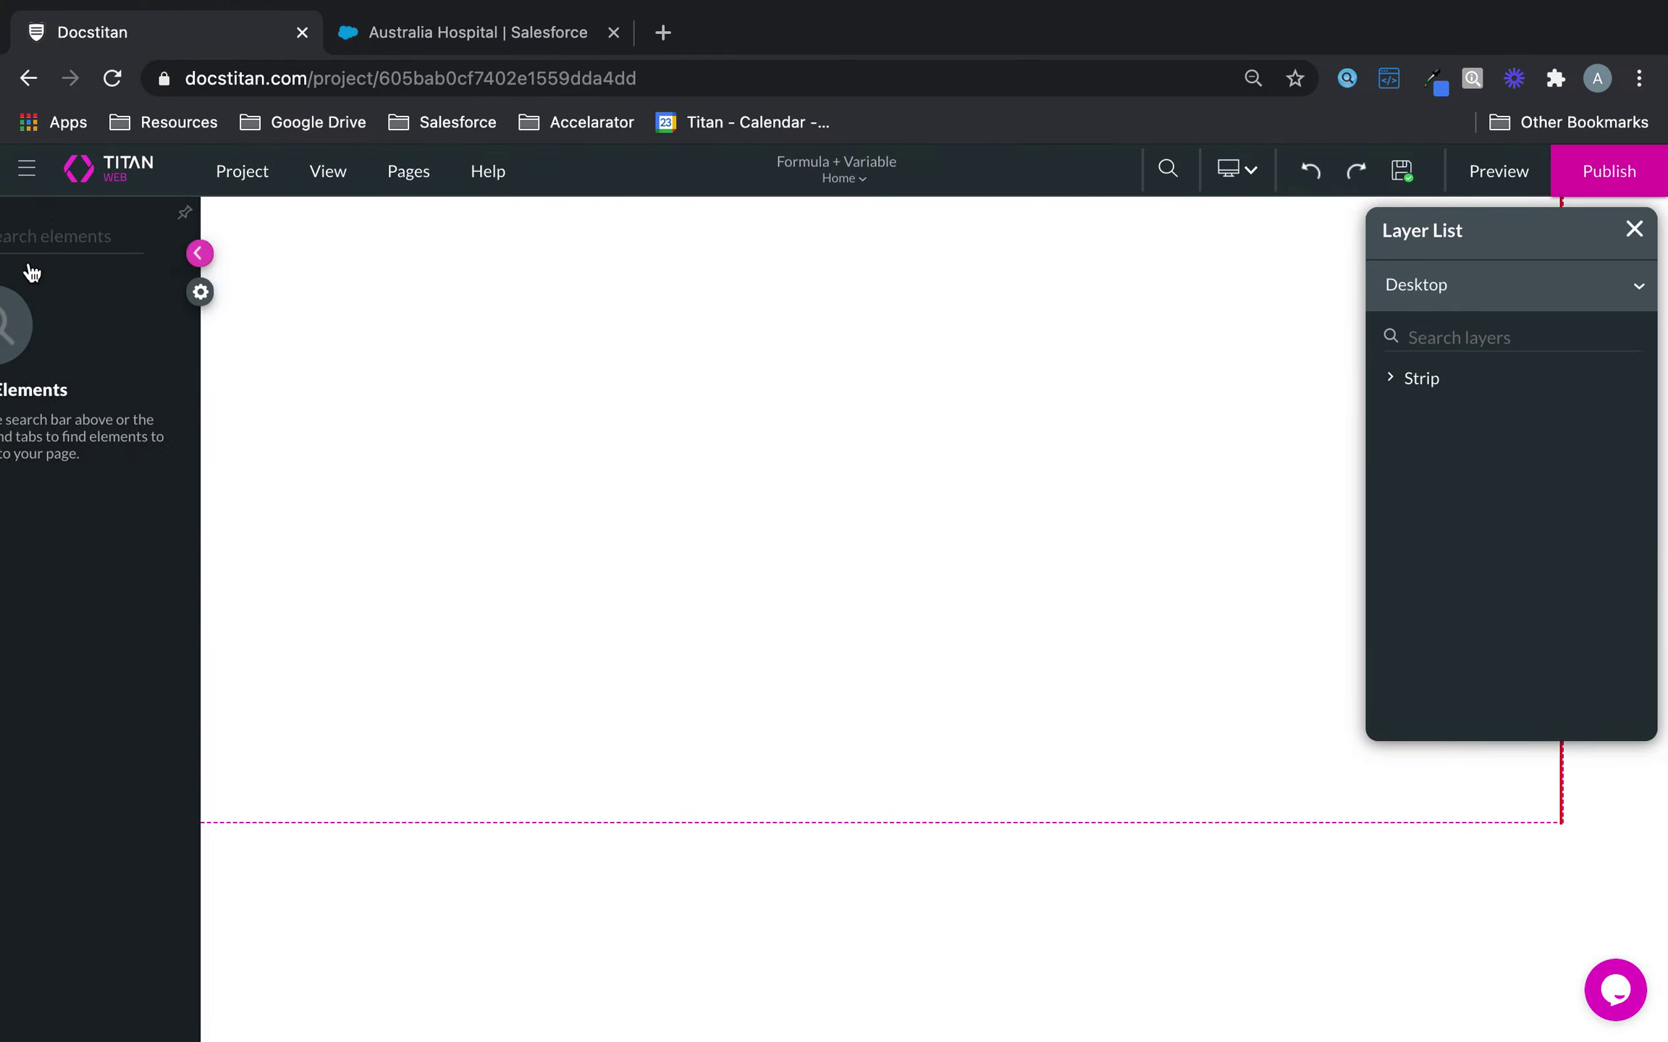
click(51, 613)
drag(272, 457, 618, 388)
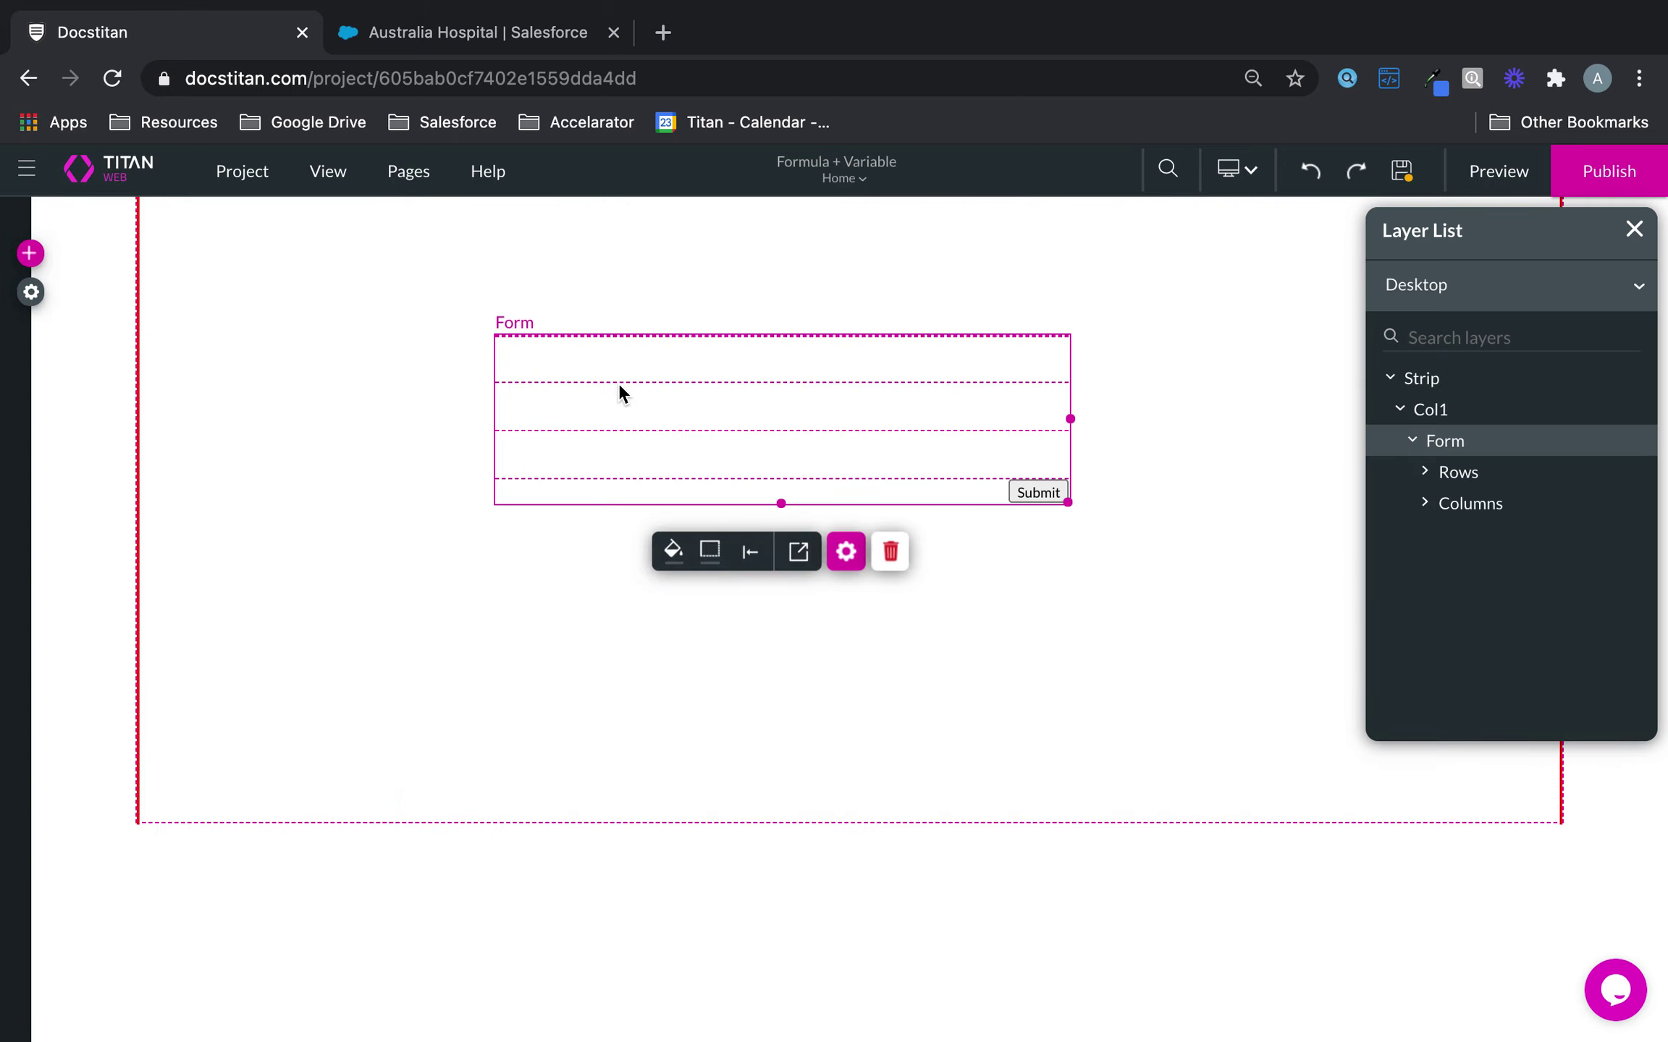
click(731, 394)
drag(1043, 469, 1204, 612)
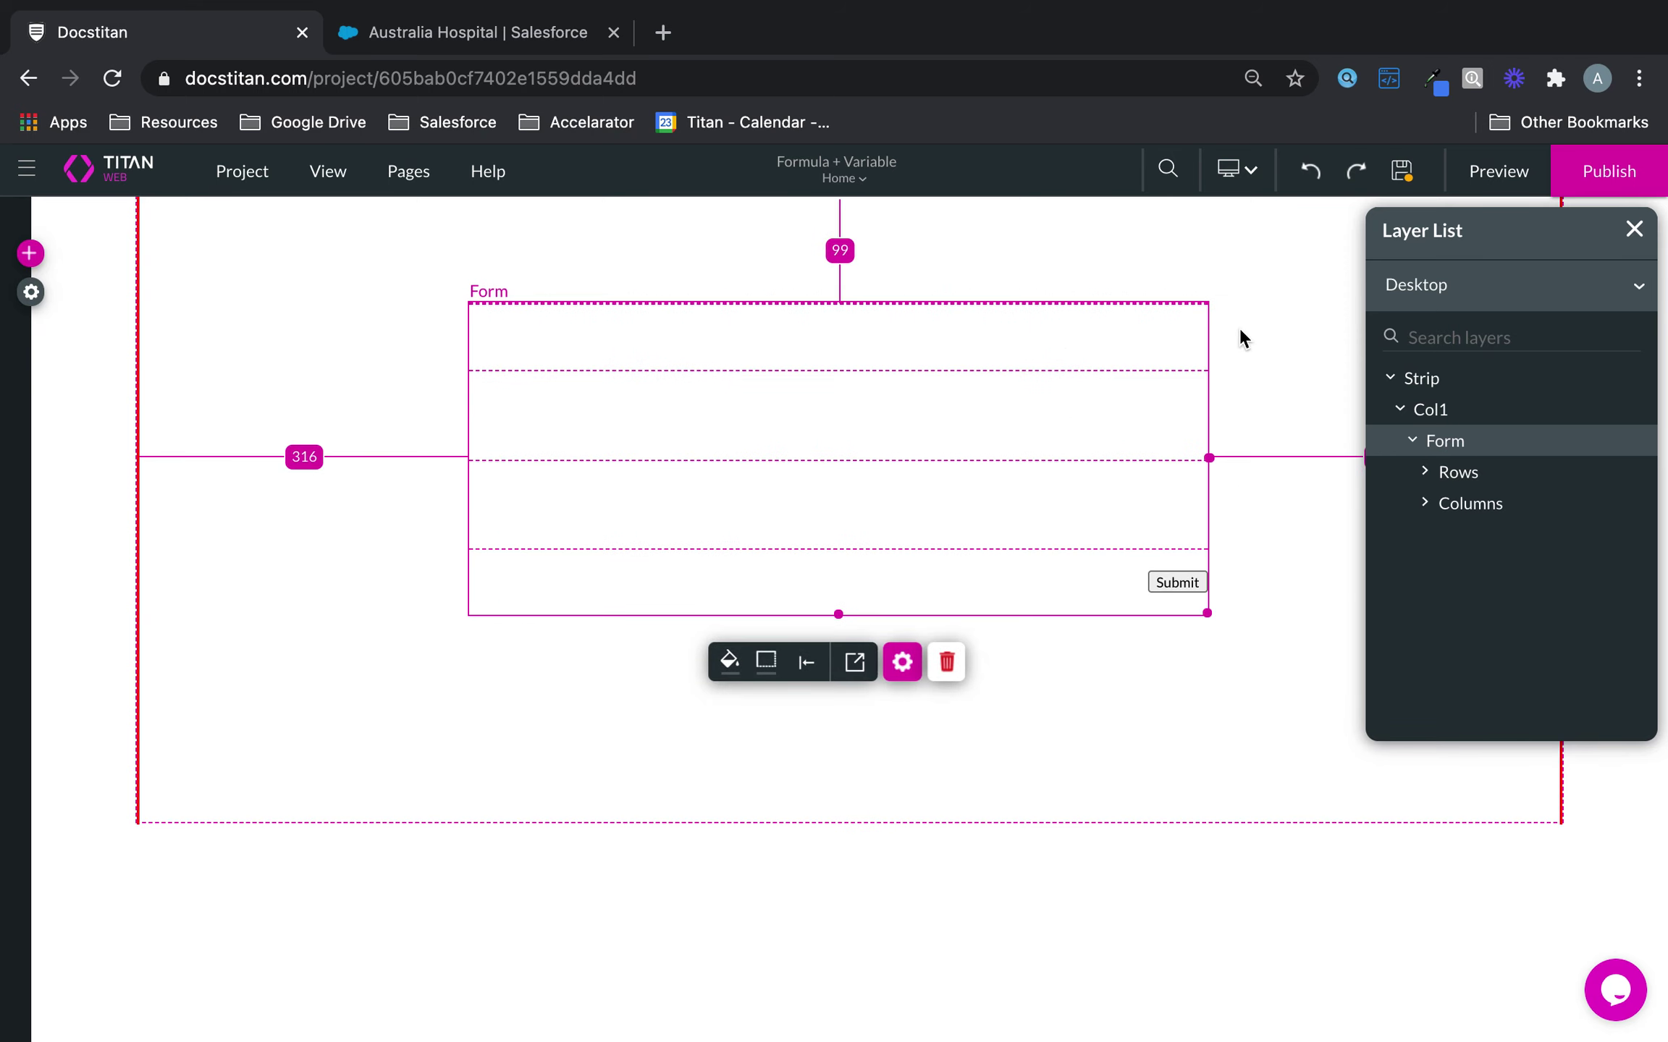
Add a new row before the form's top row using the row options menu
click(1151, 421)
click(1245, 431)
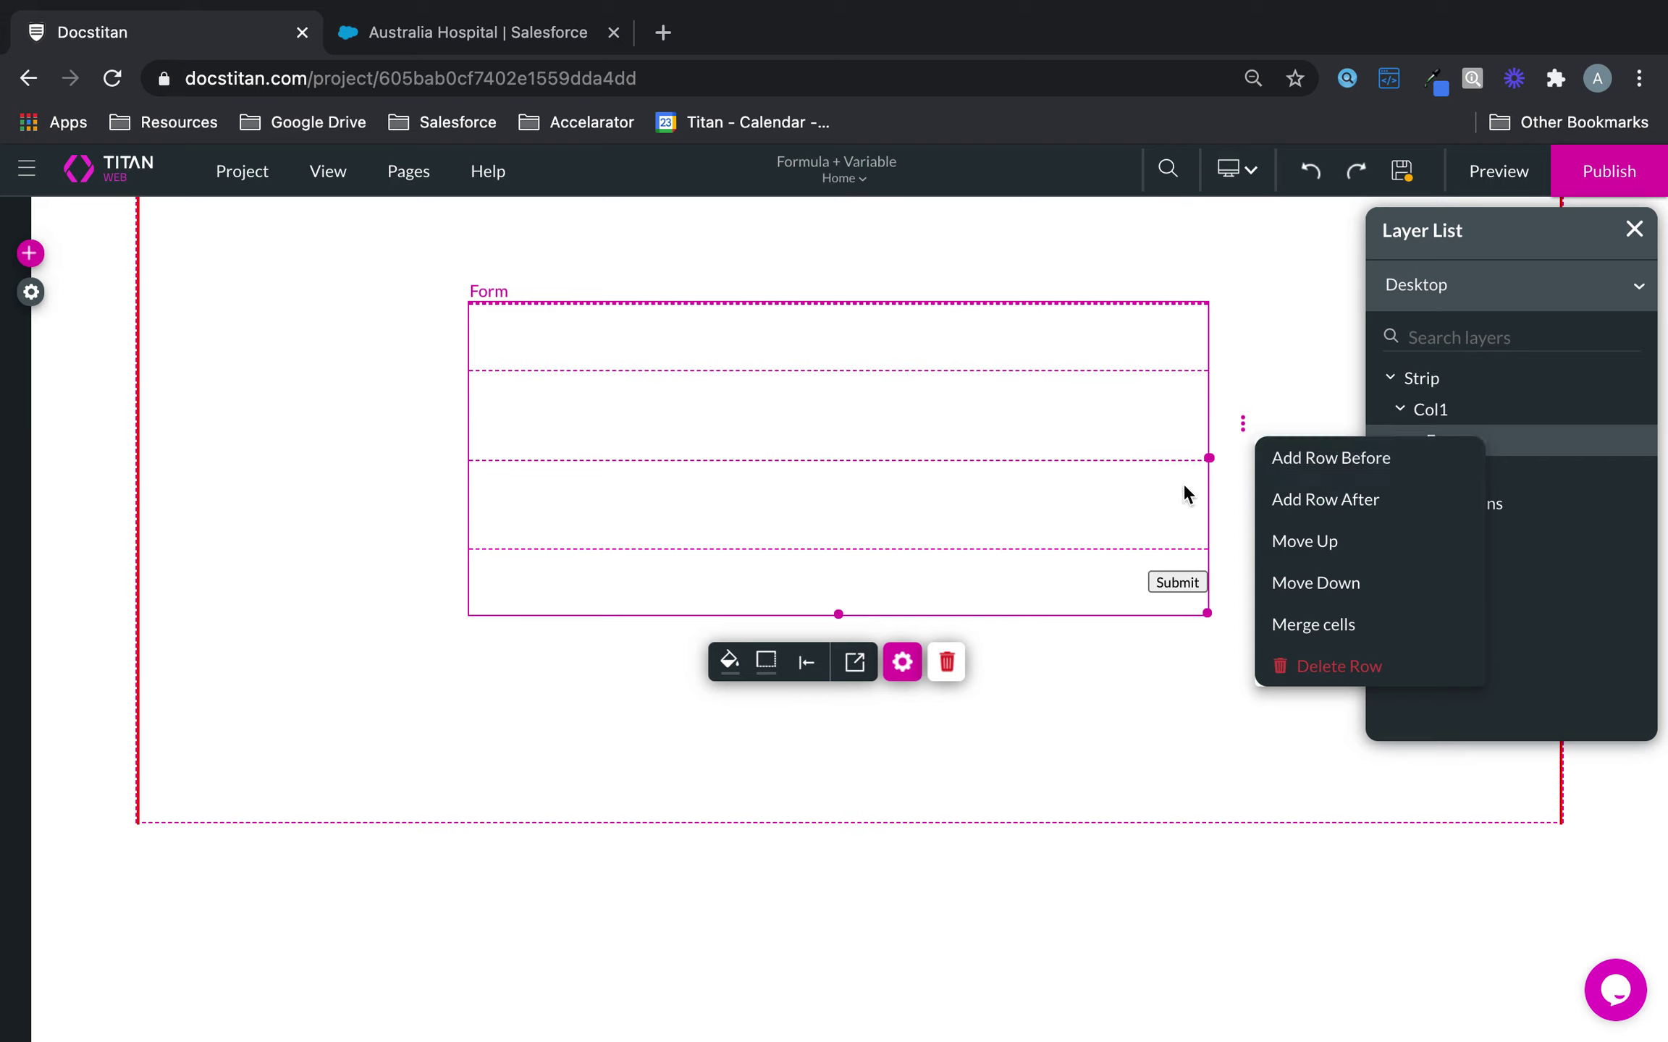
right_click(974, 414)
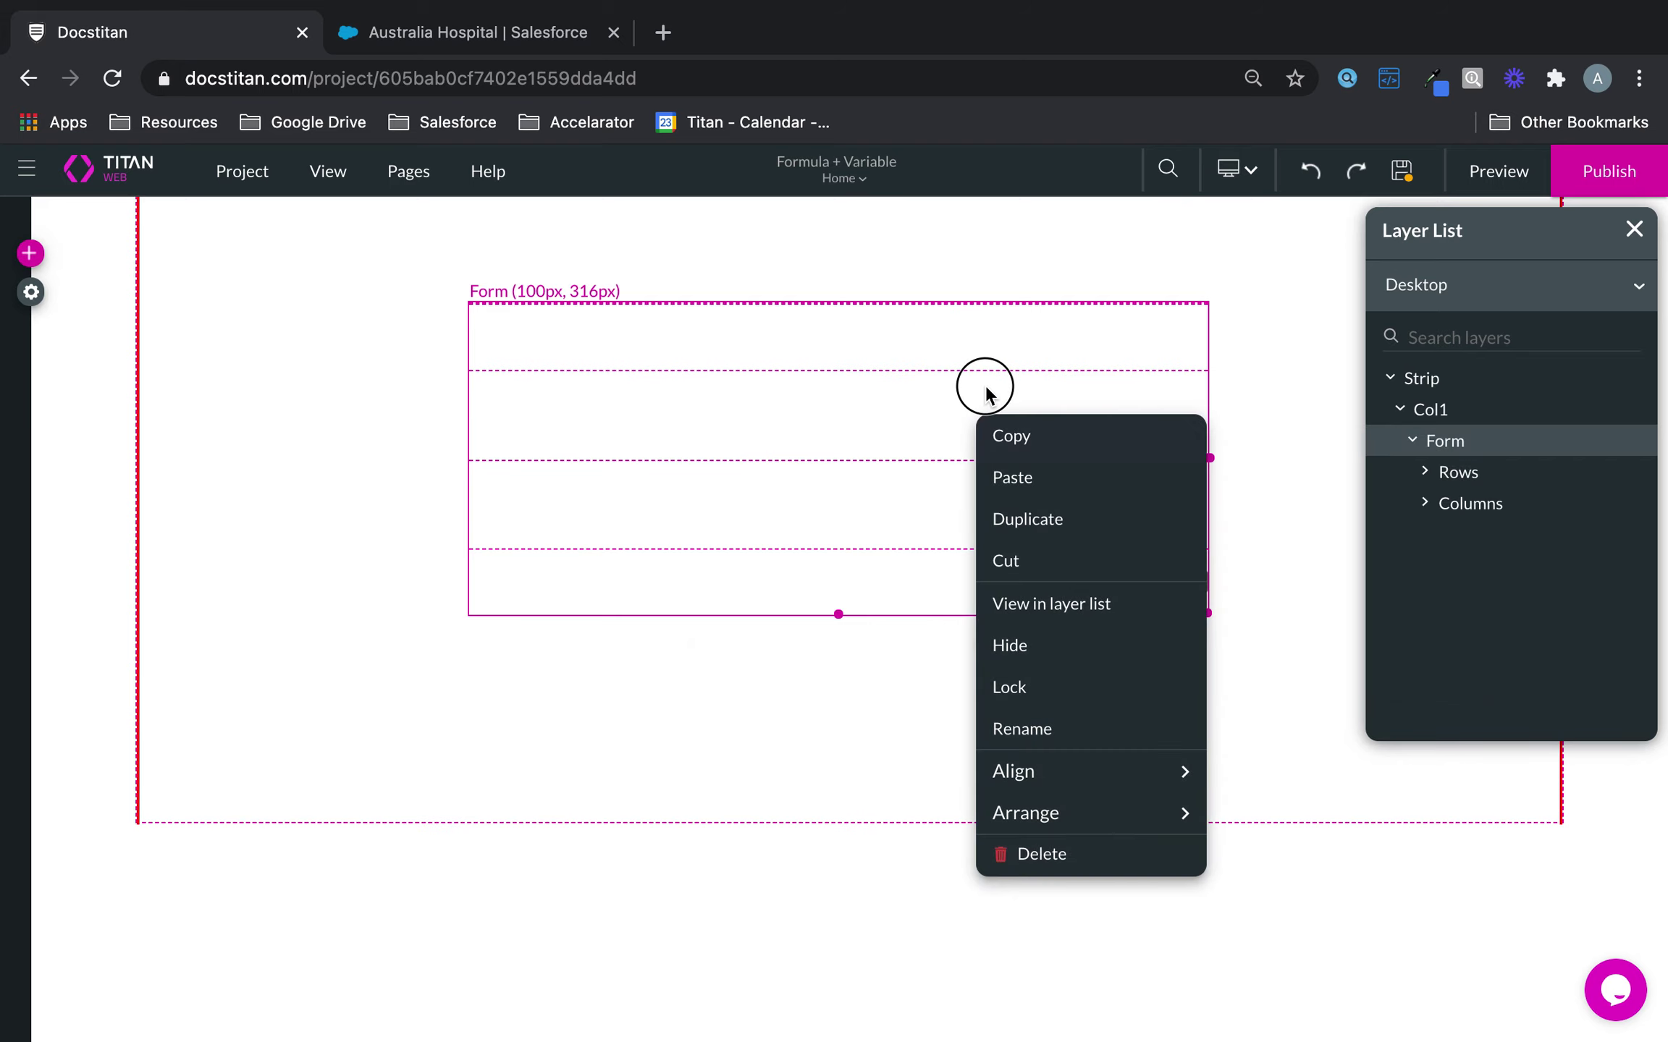
click(997, 355)
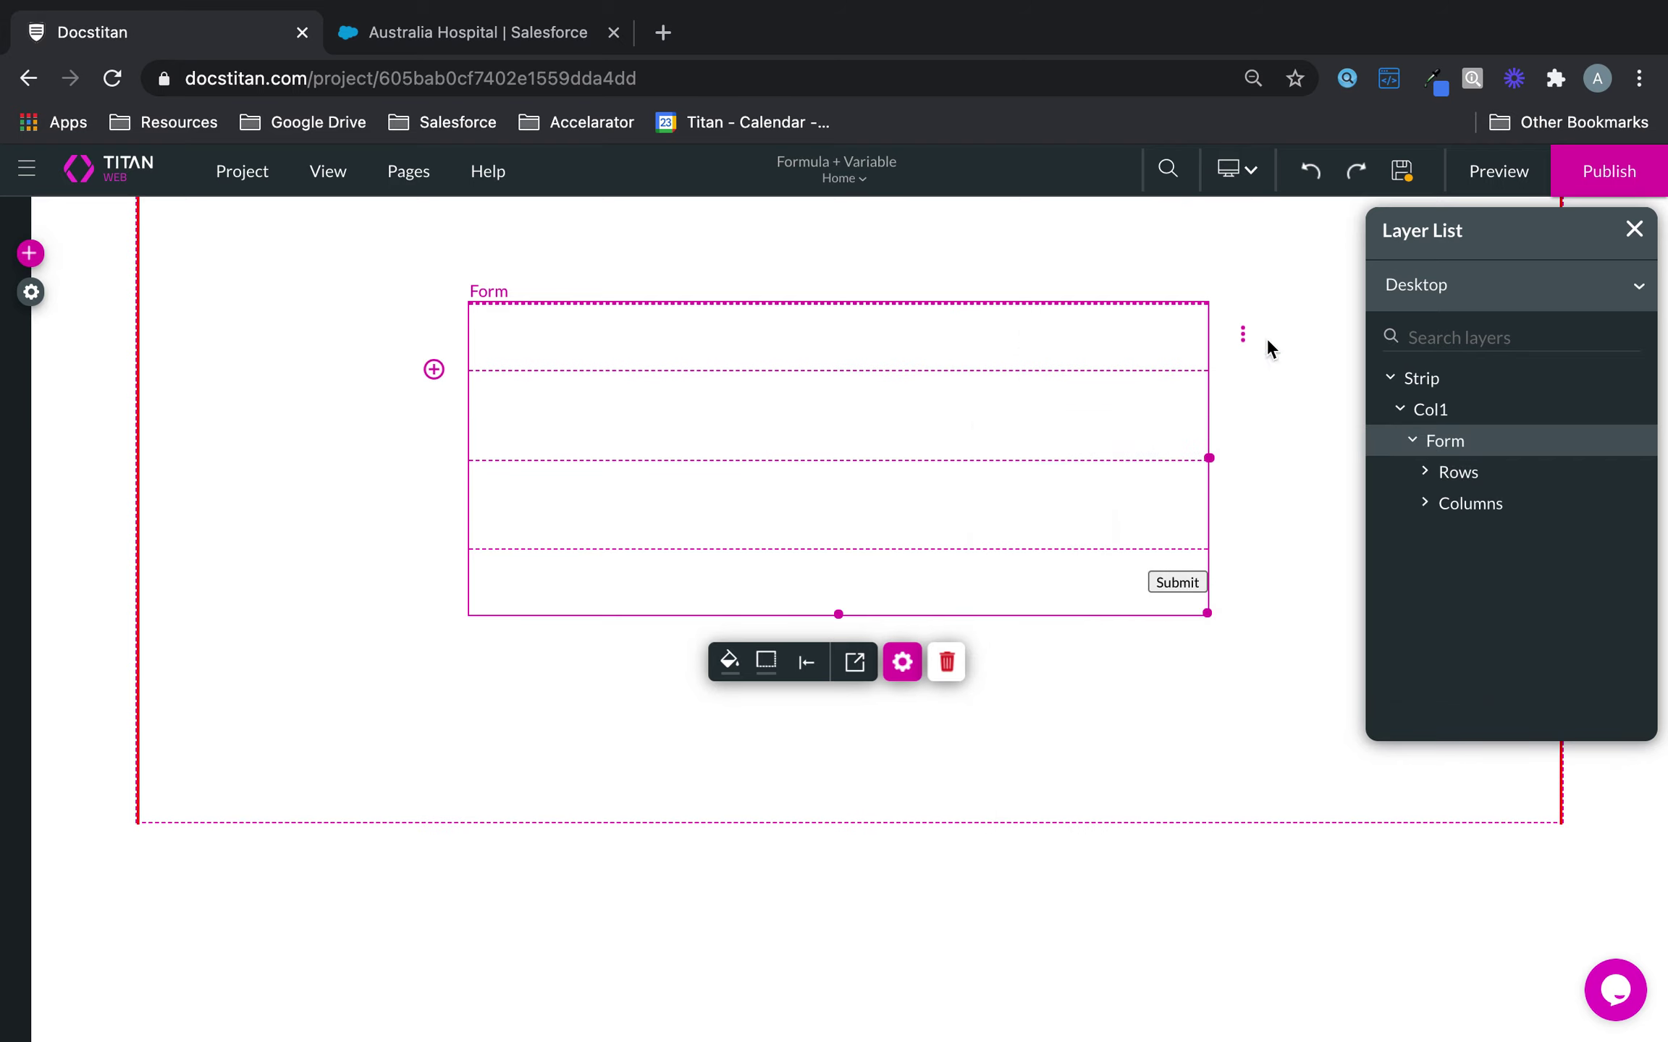
click(1242, 334)
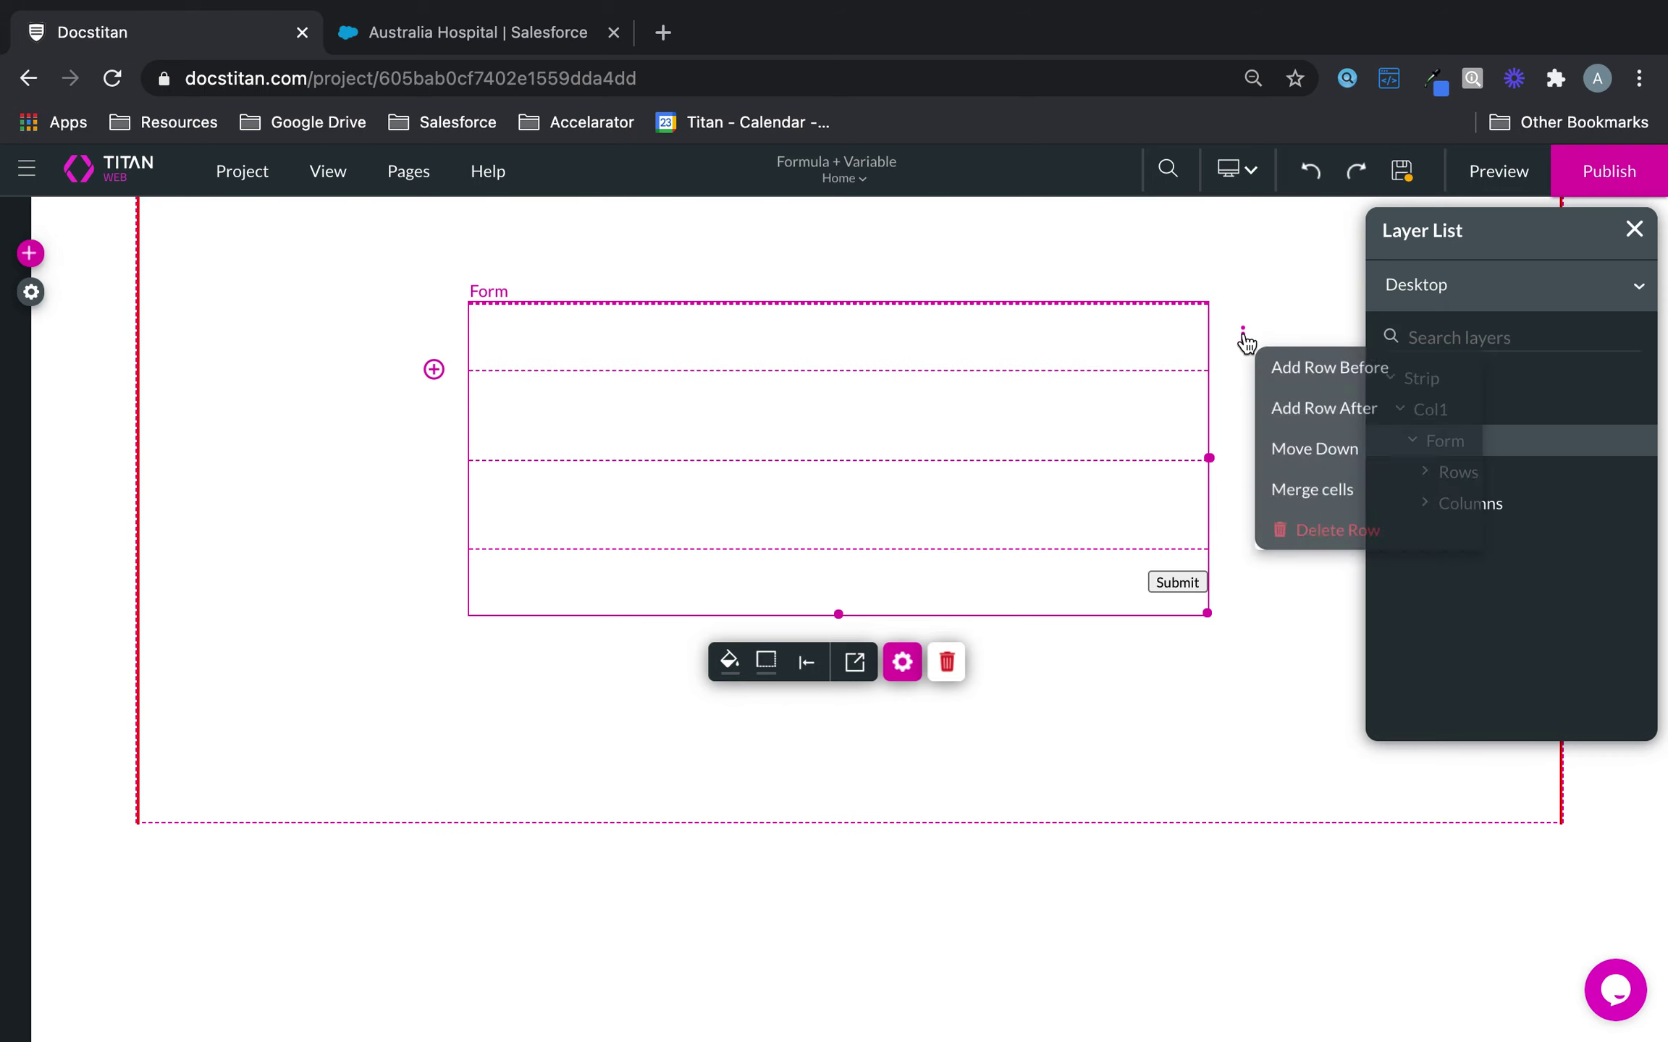
click(1324, 369)
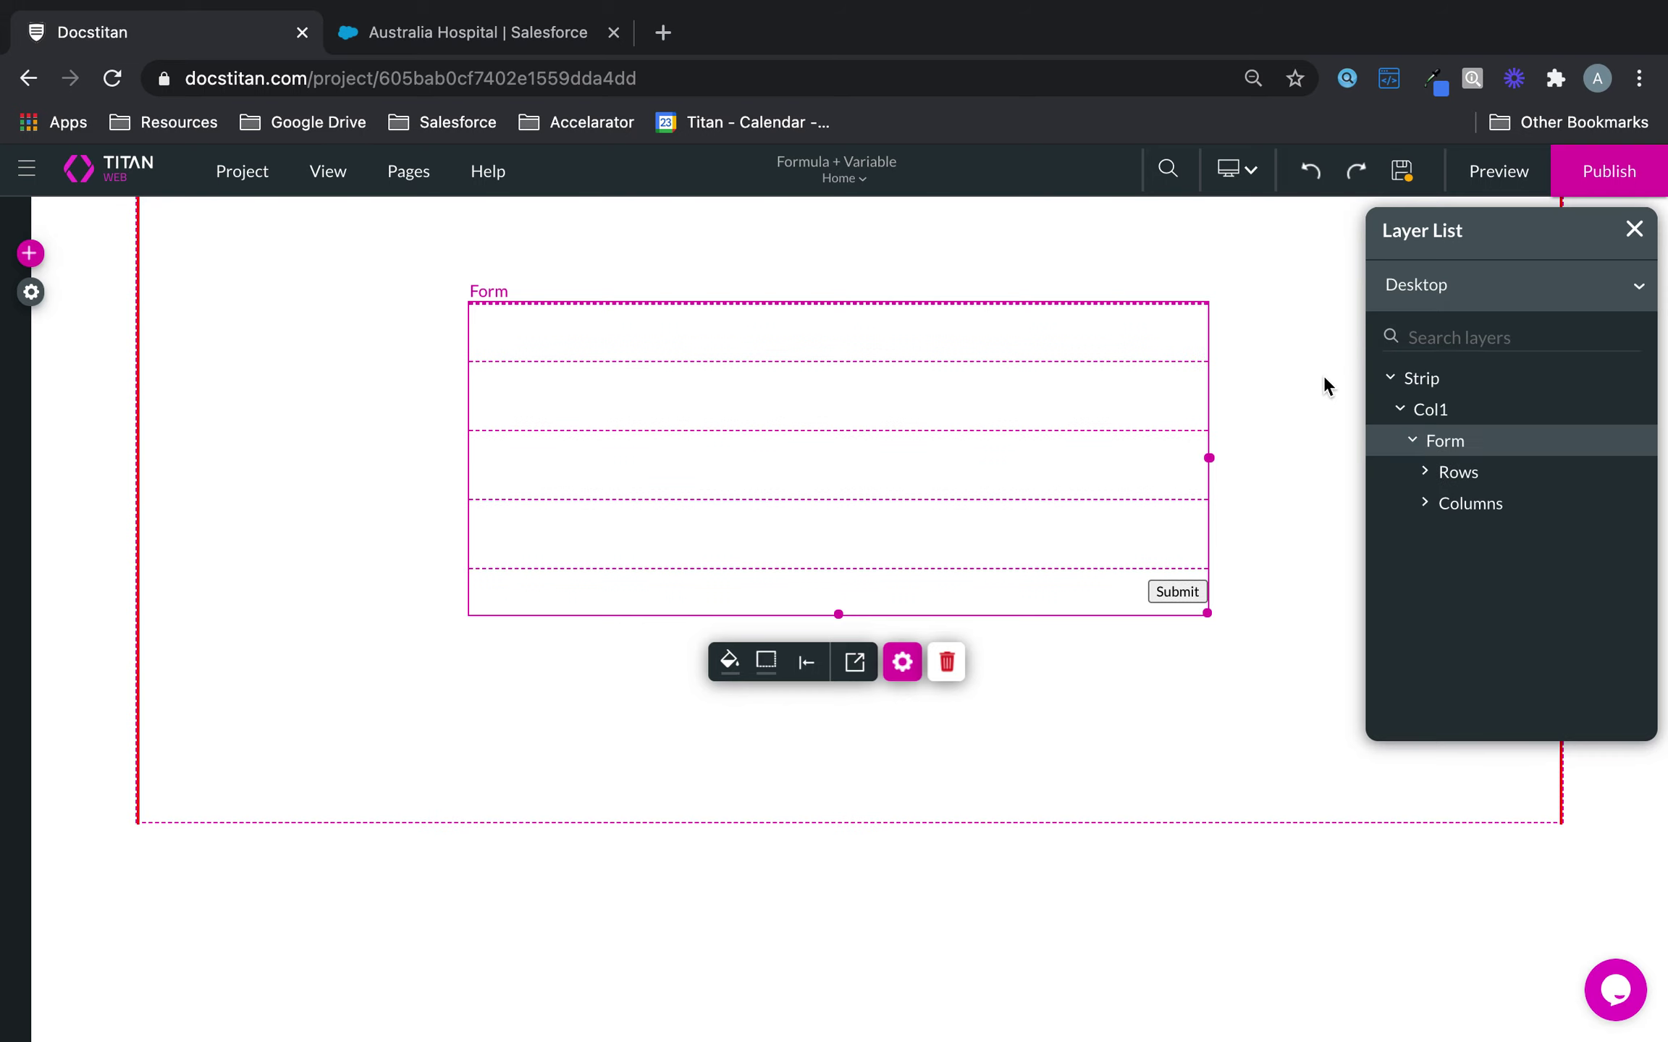
click(1242, 330)
click(1526, 590)
Add a second column before the existing one with Column > Add > Before
click(1520, 508)
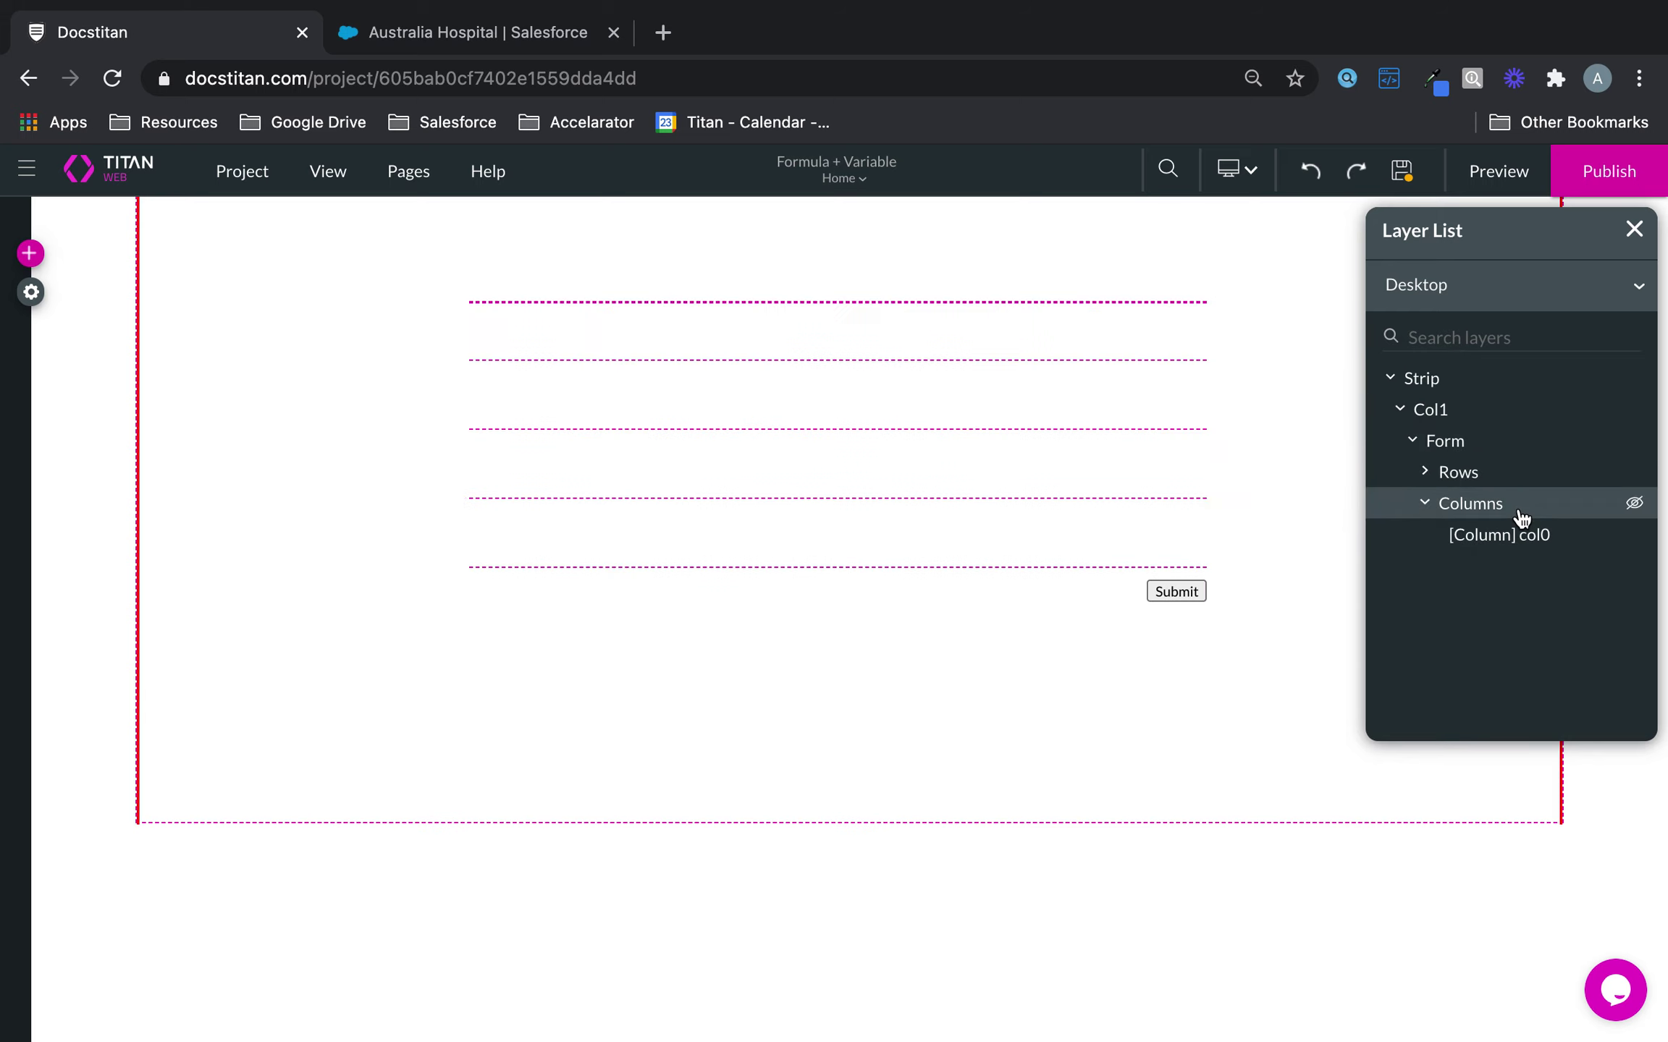
right_click(1506, 537)
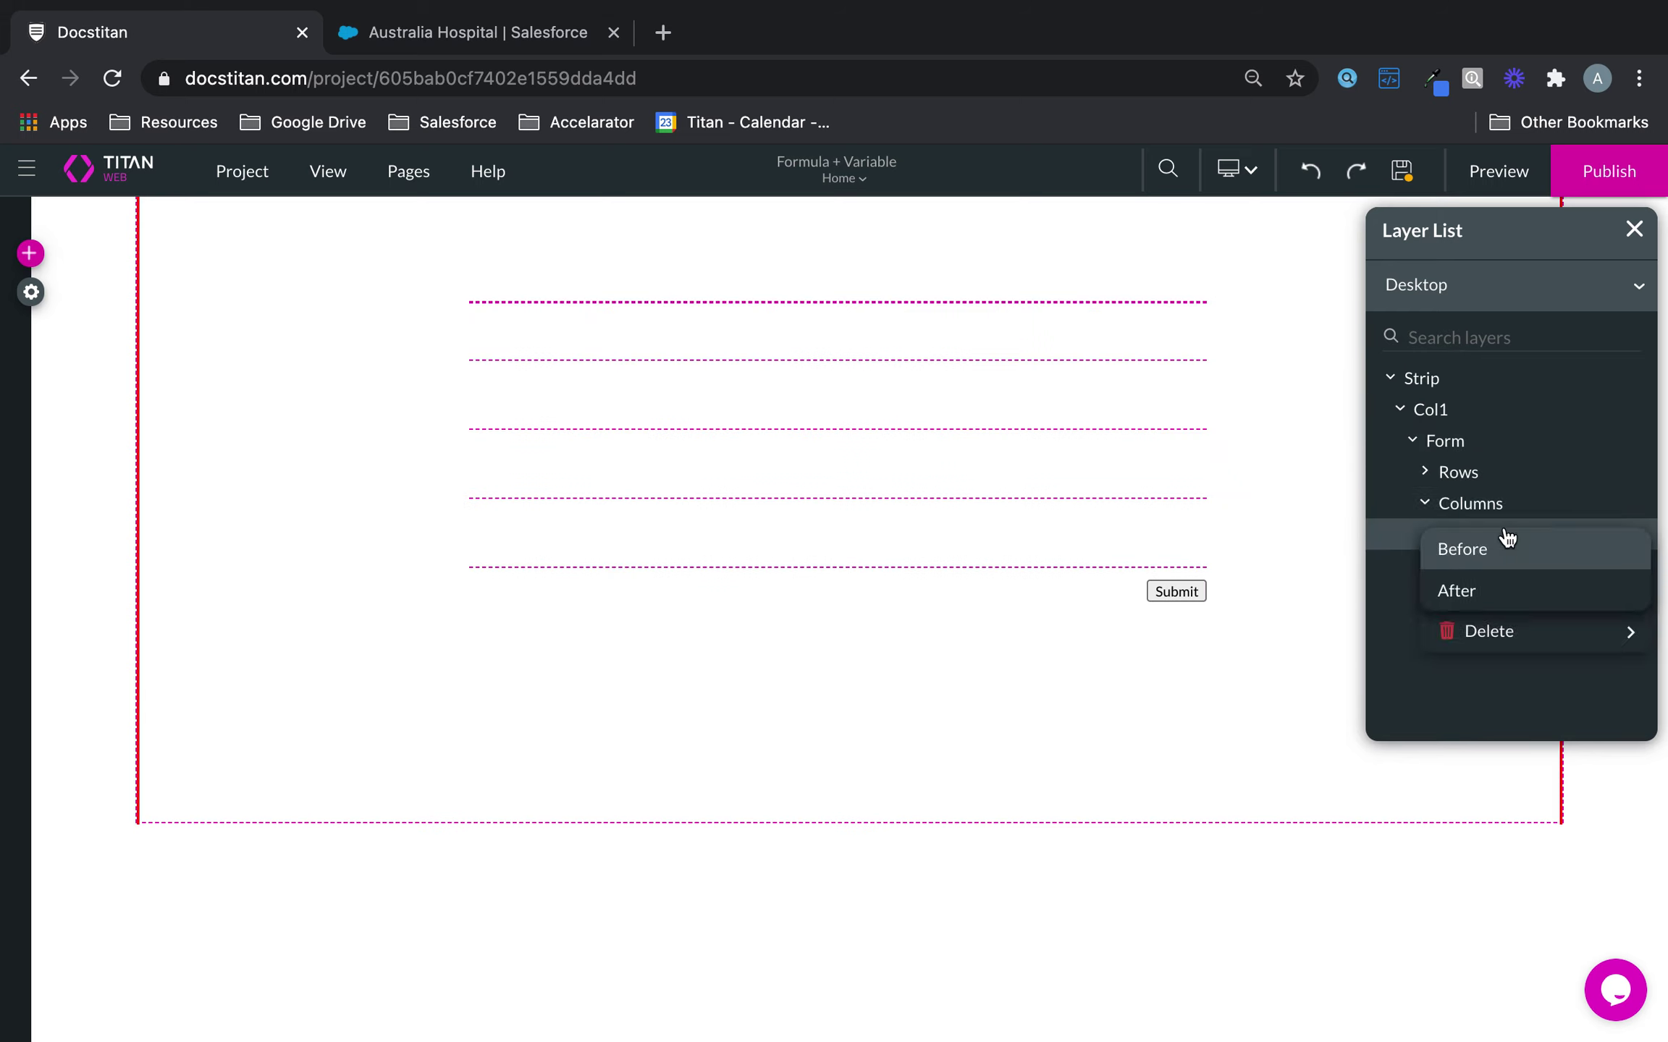
click(1501, 548)
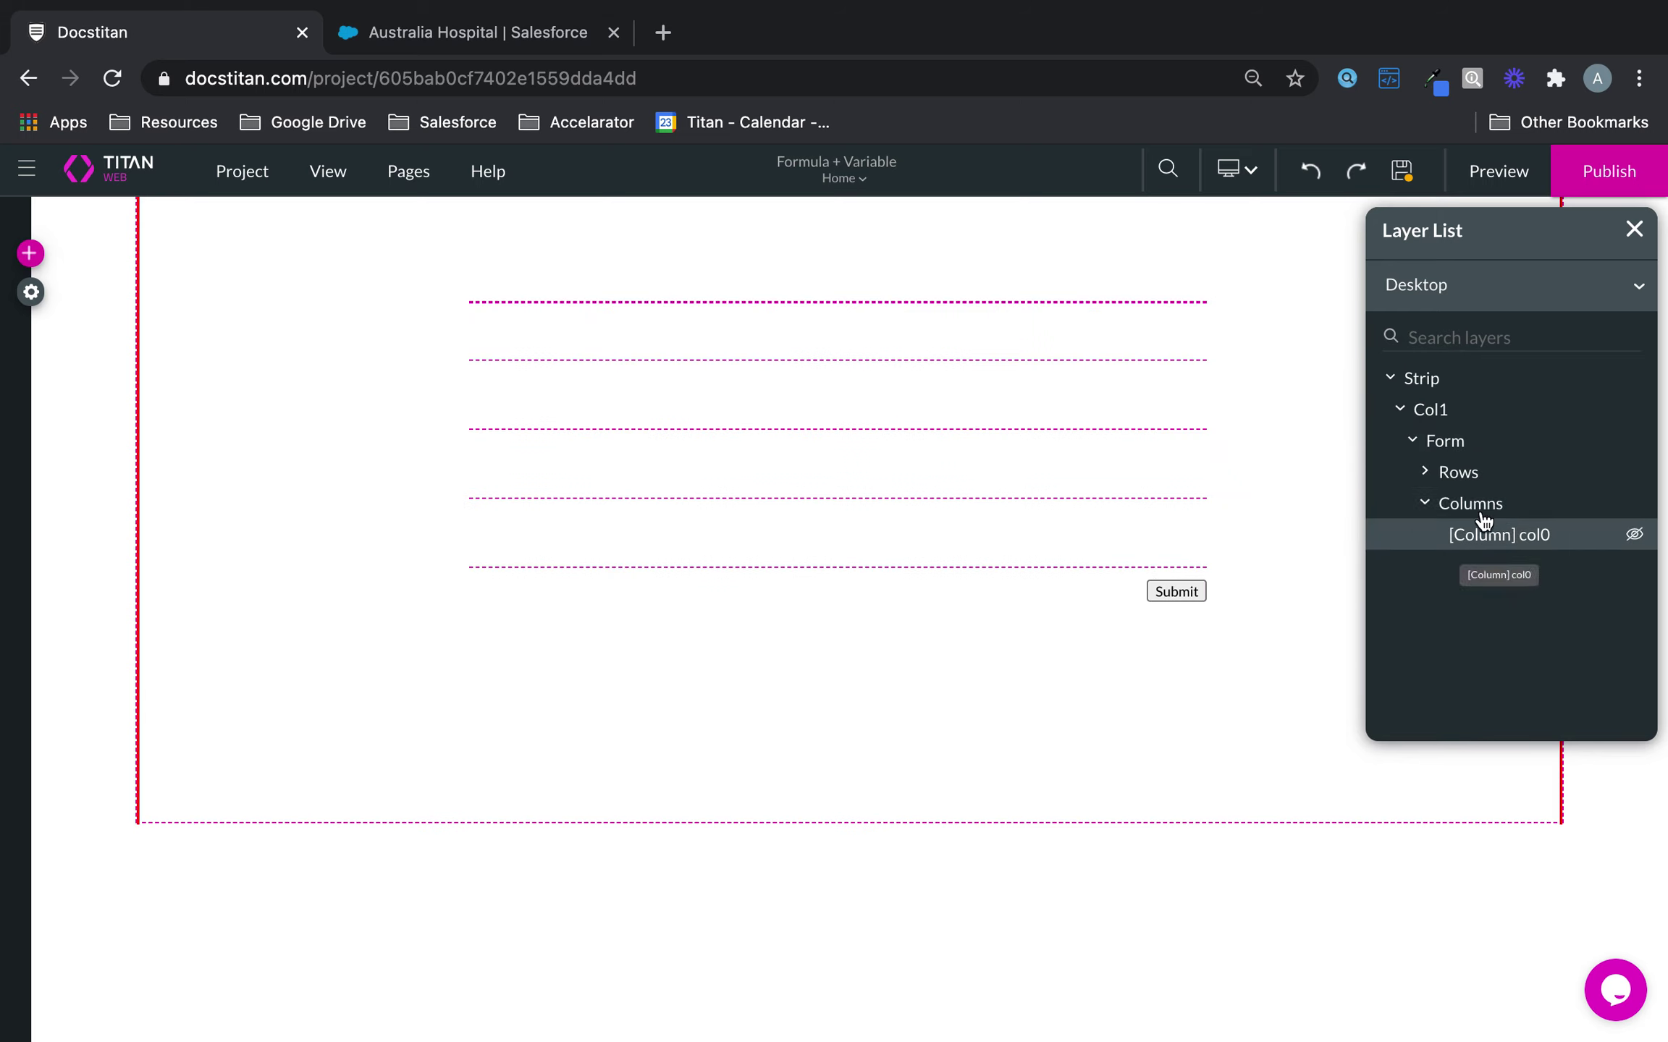
click(1189, 352)
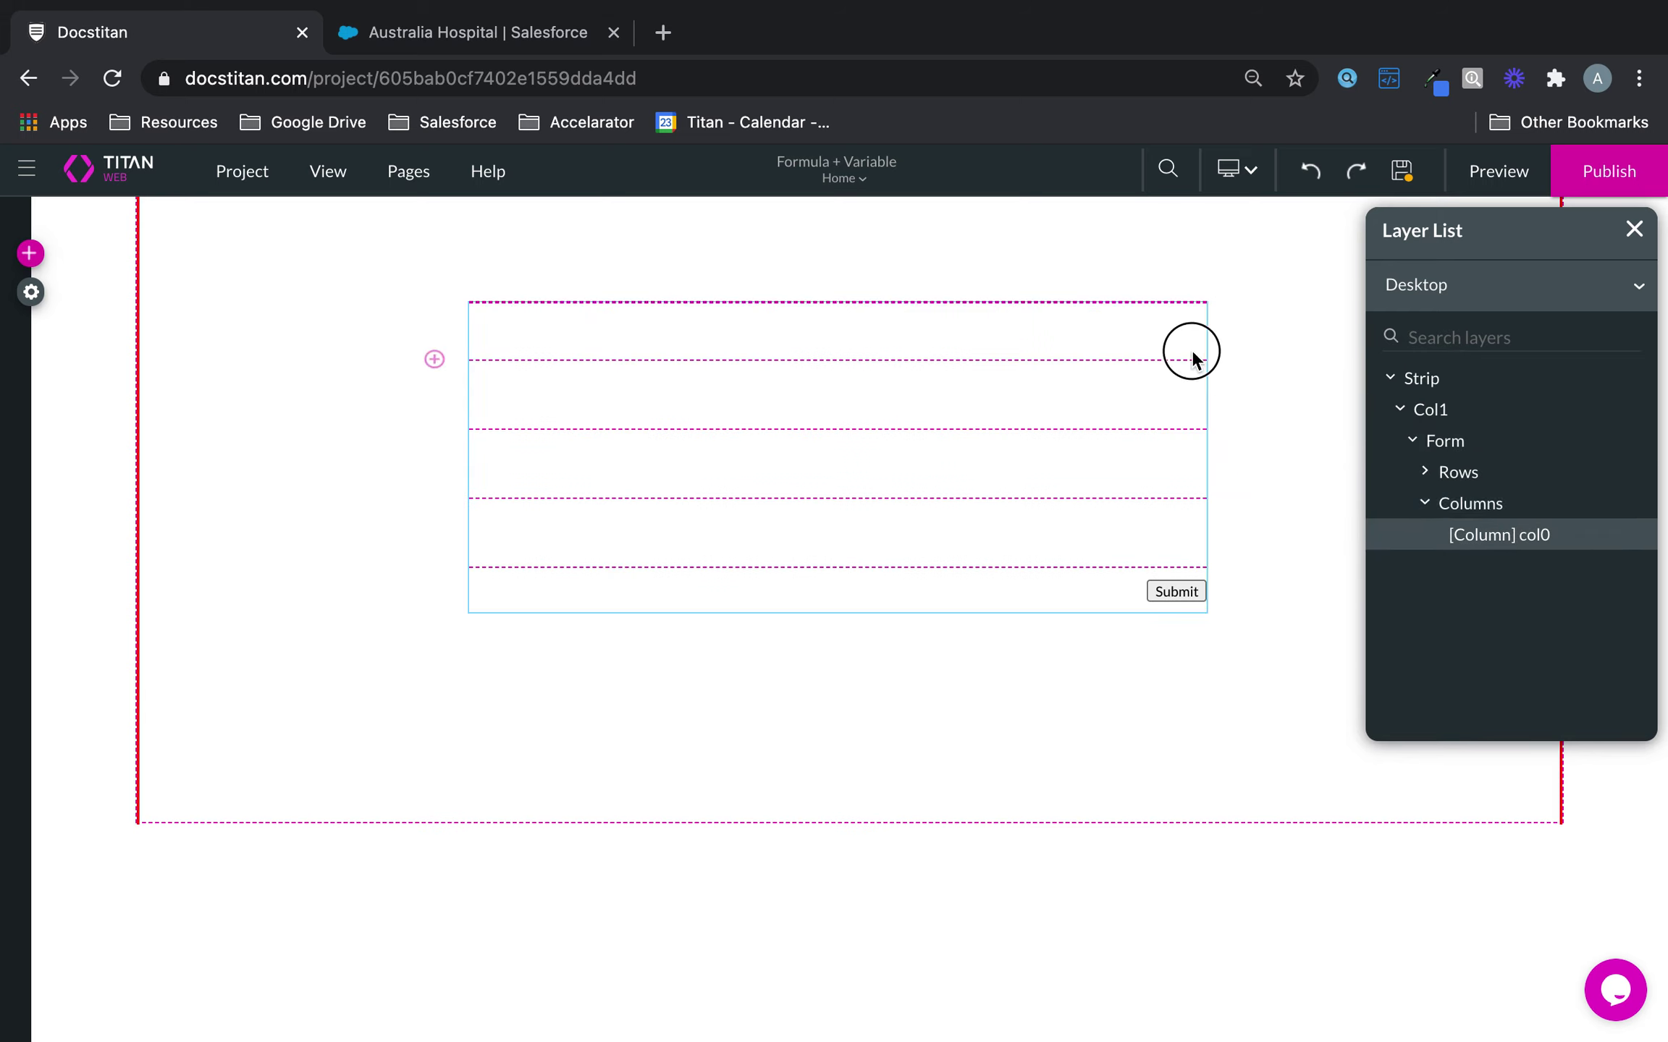
click(1242, 329)
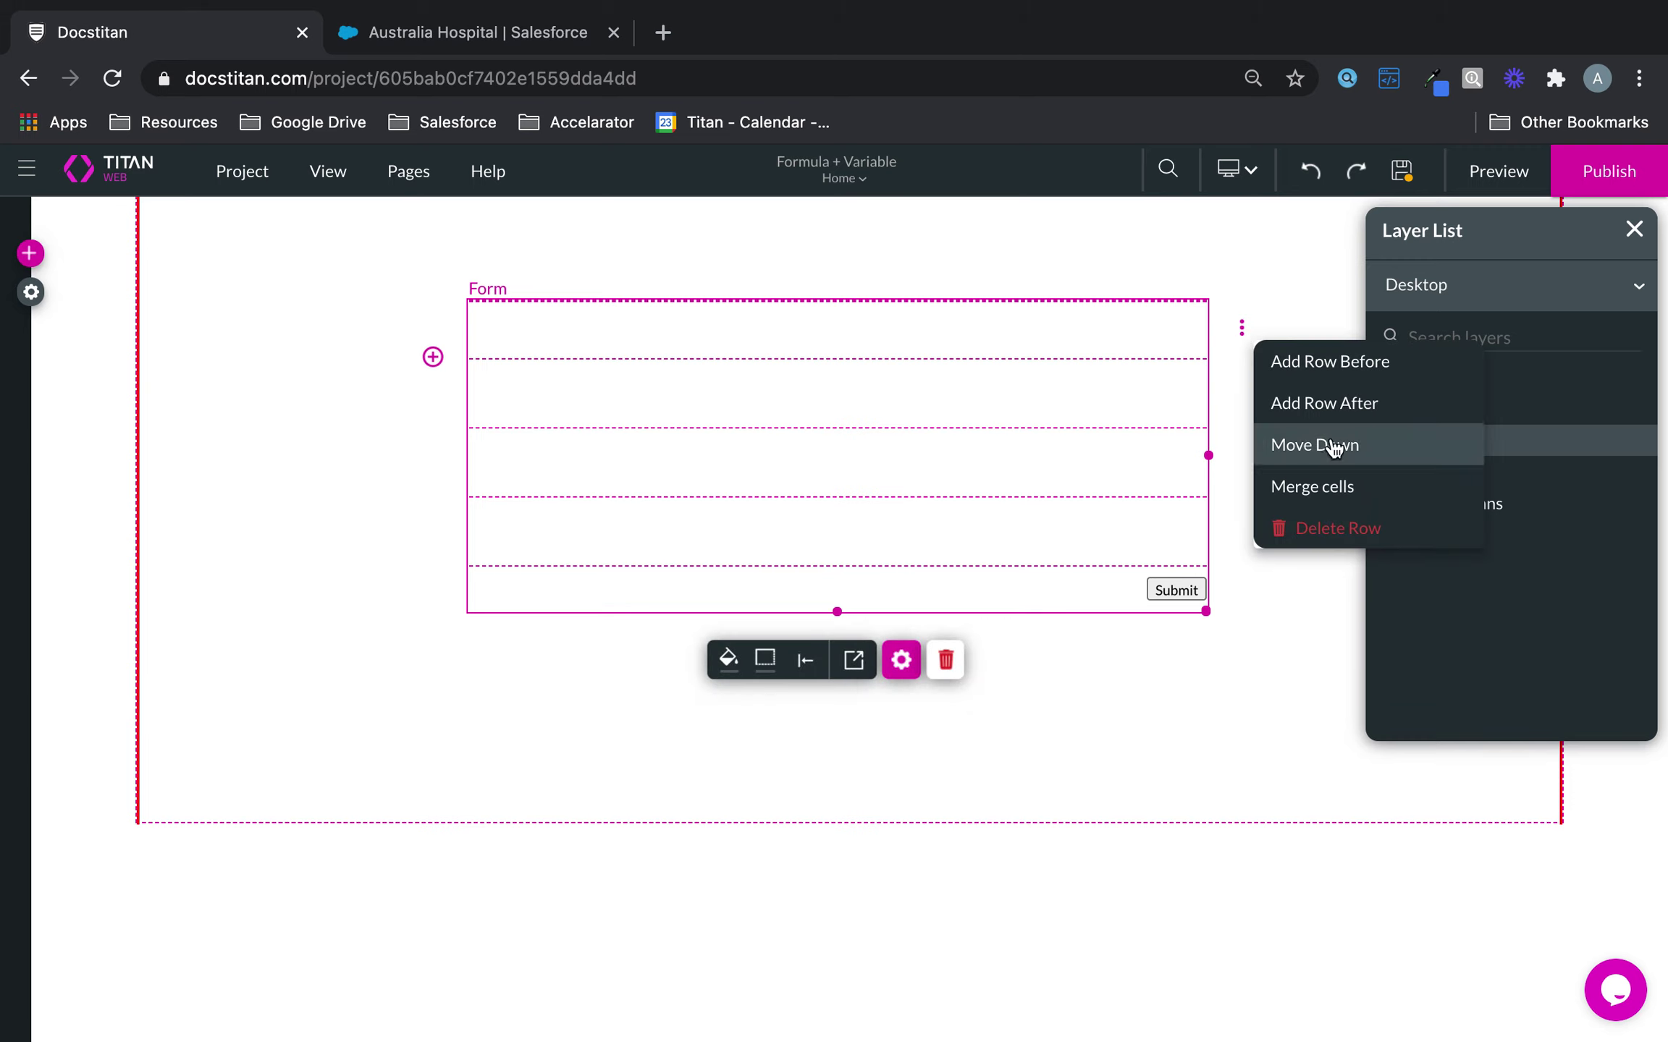
click(1042, 427)
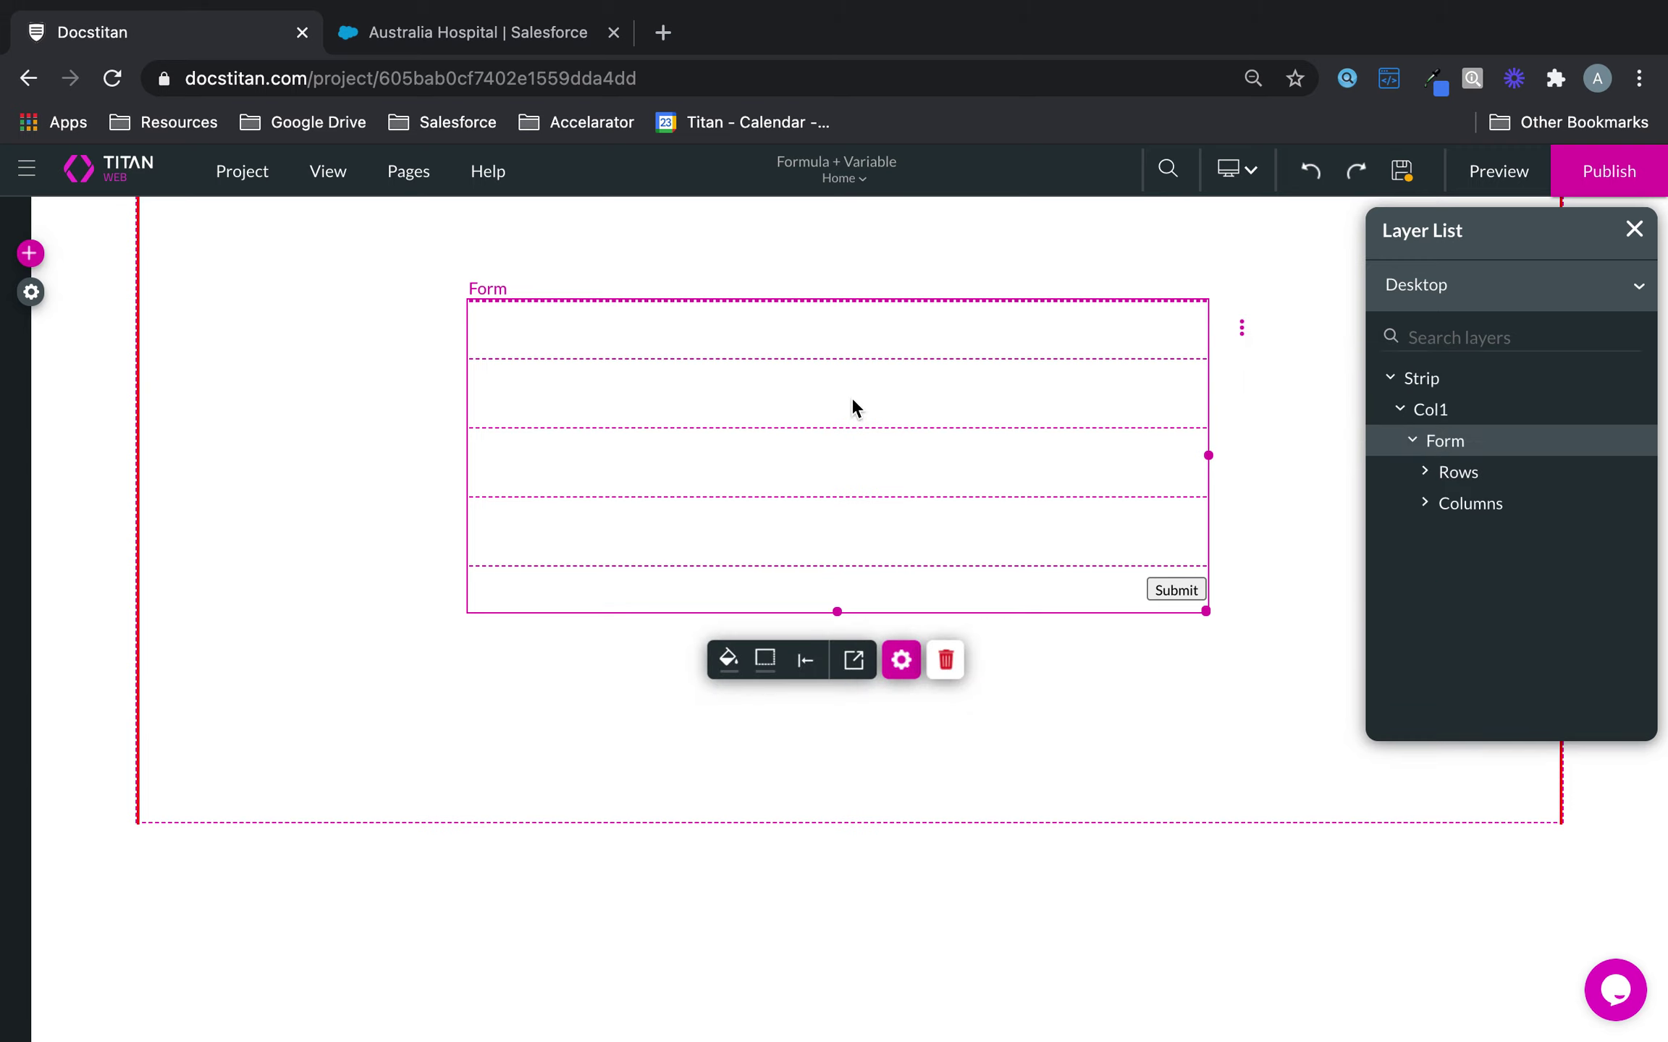
right_click(723, 383)
mouse_move(811, 446)
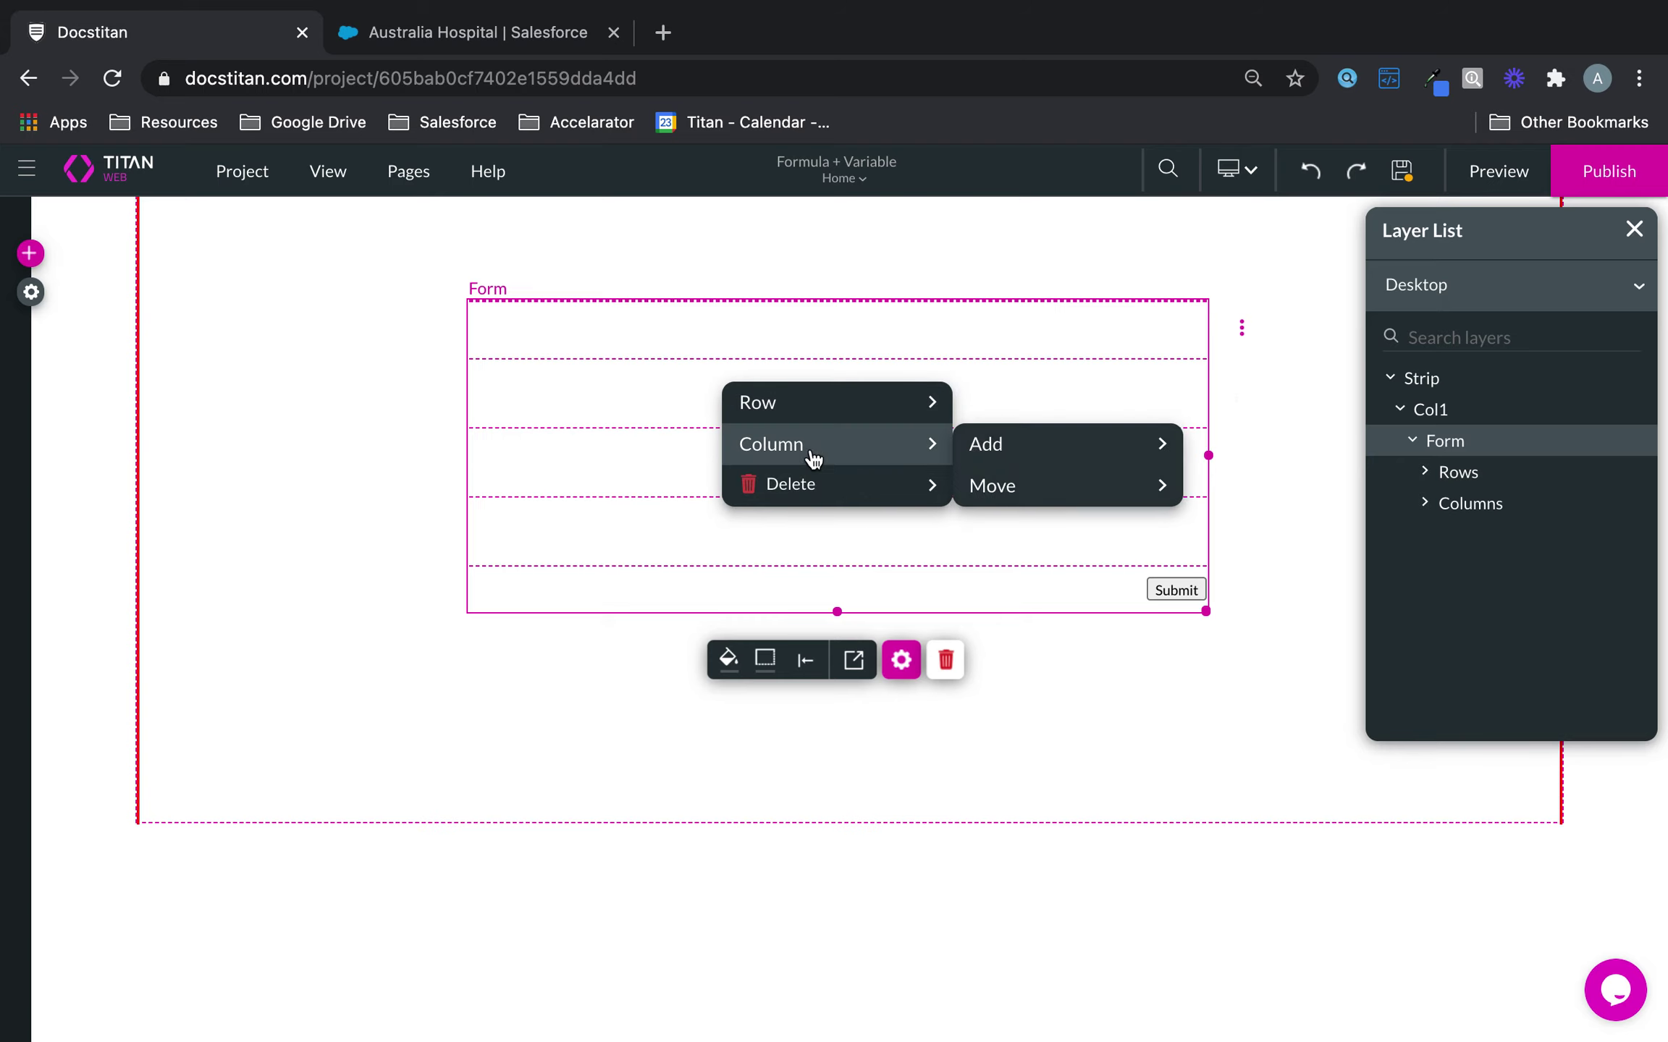
mouse_move(986, 446)
click(1205, 455)
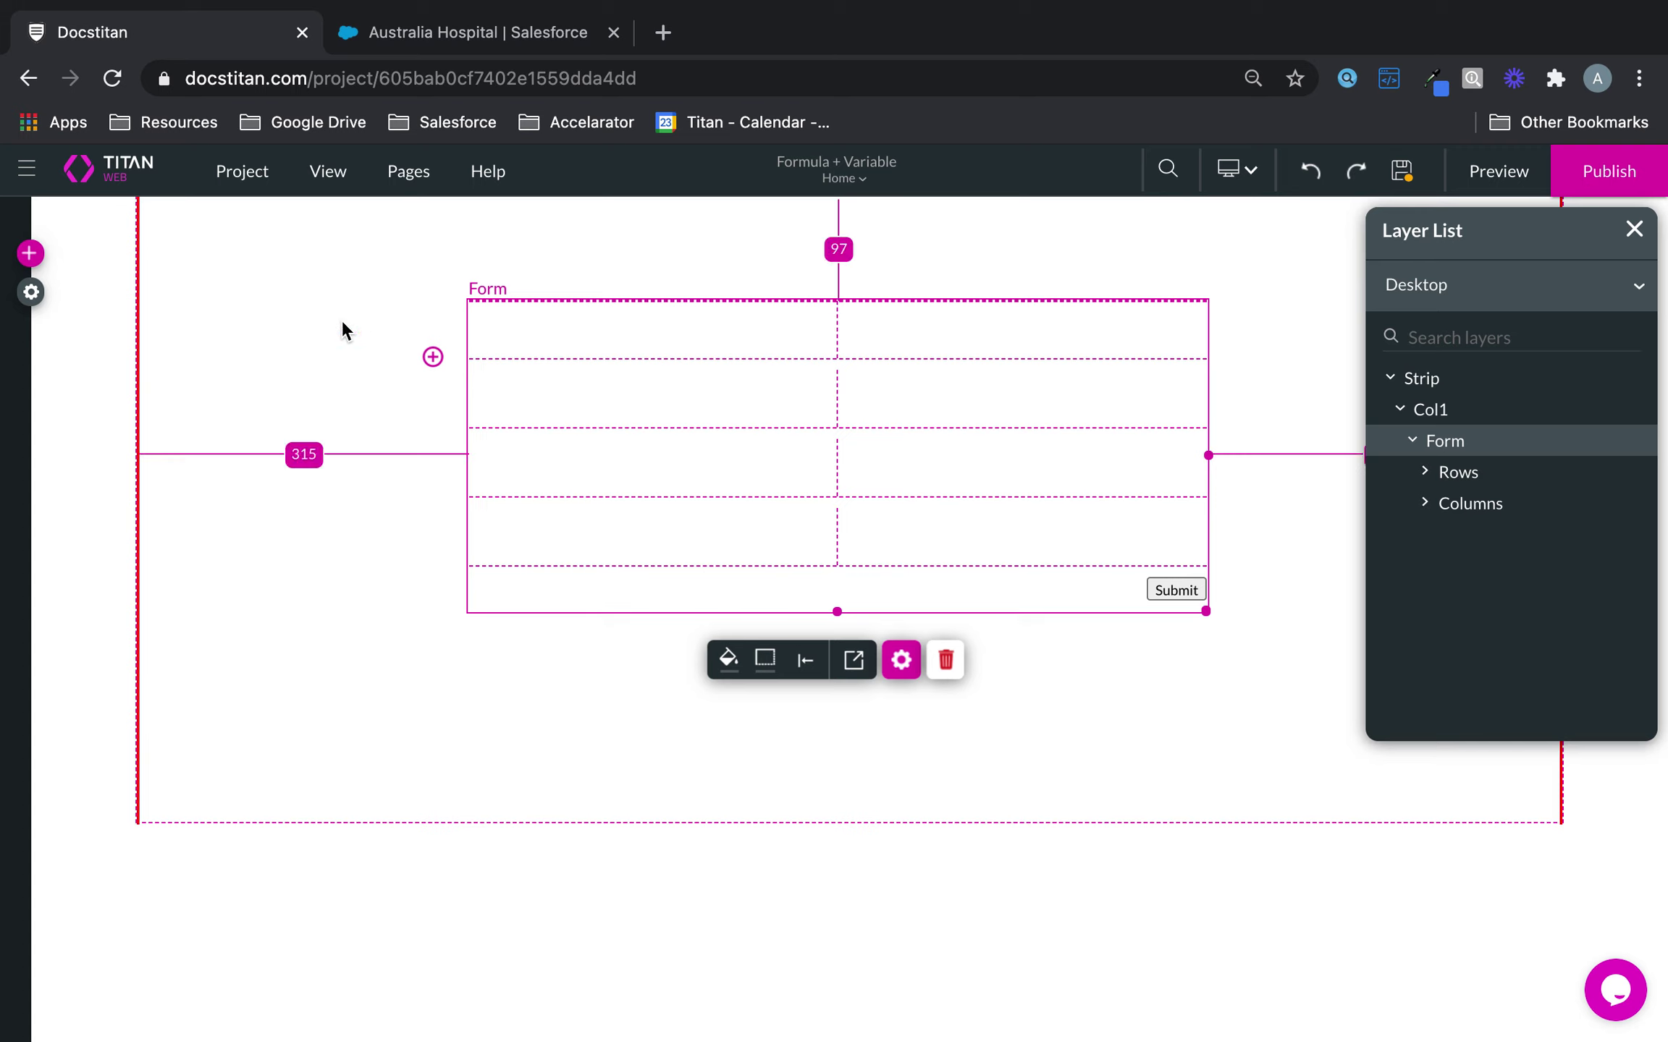
Add a third column to the form grid with Column > Add > Before
click(31, 255)
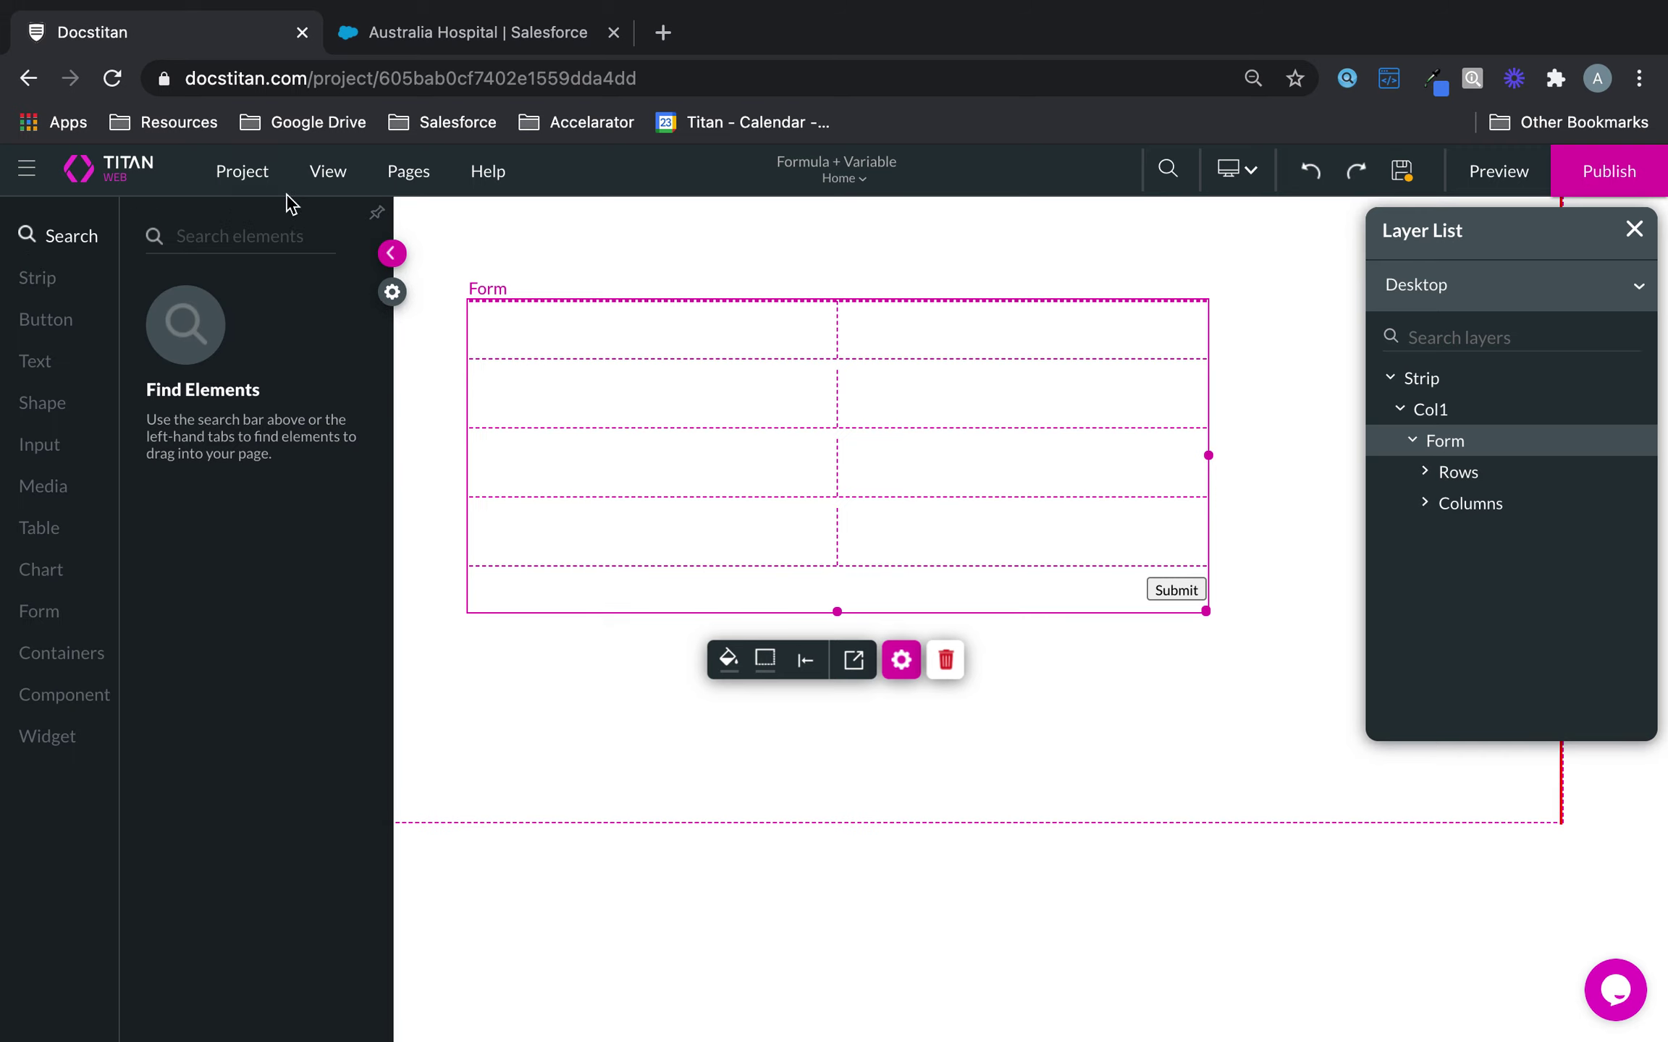
click(55, 454)
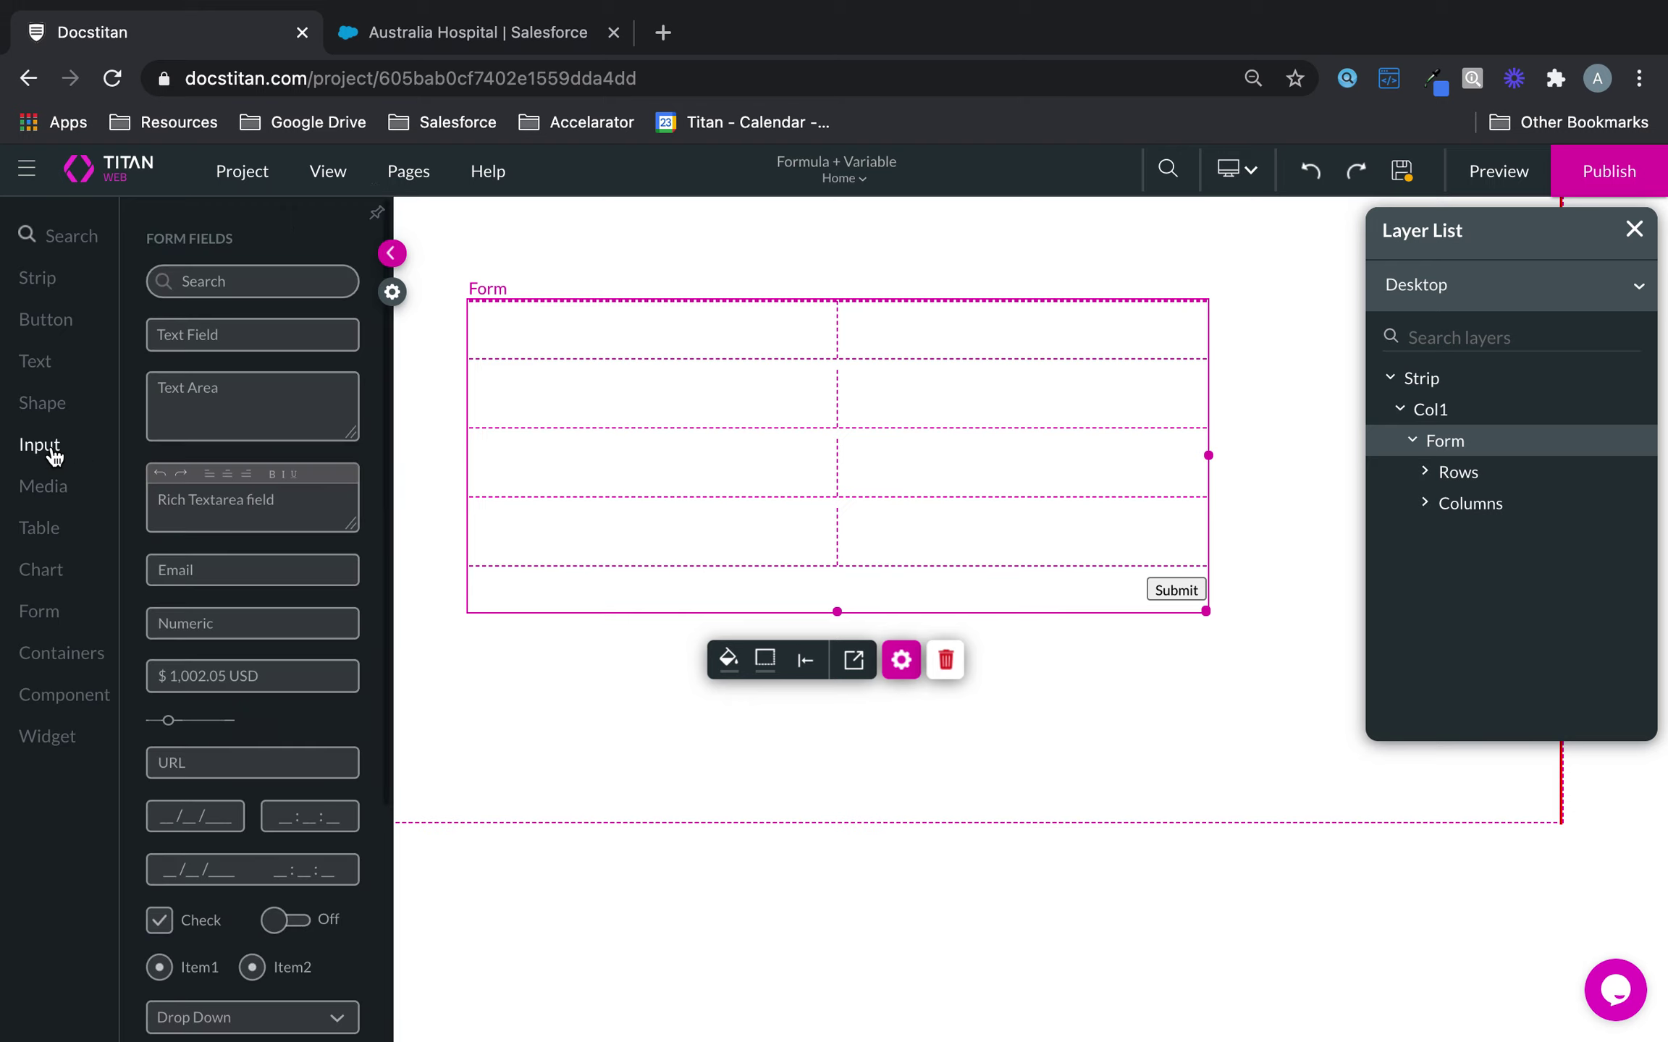
right_click(847, 327)
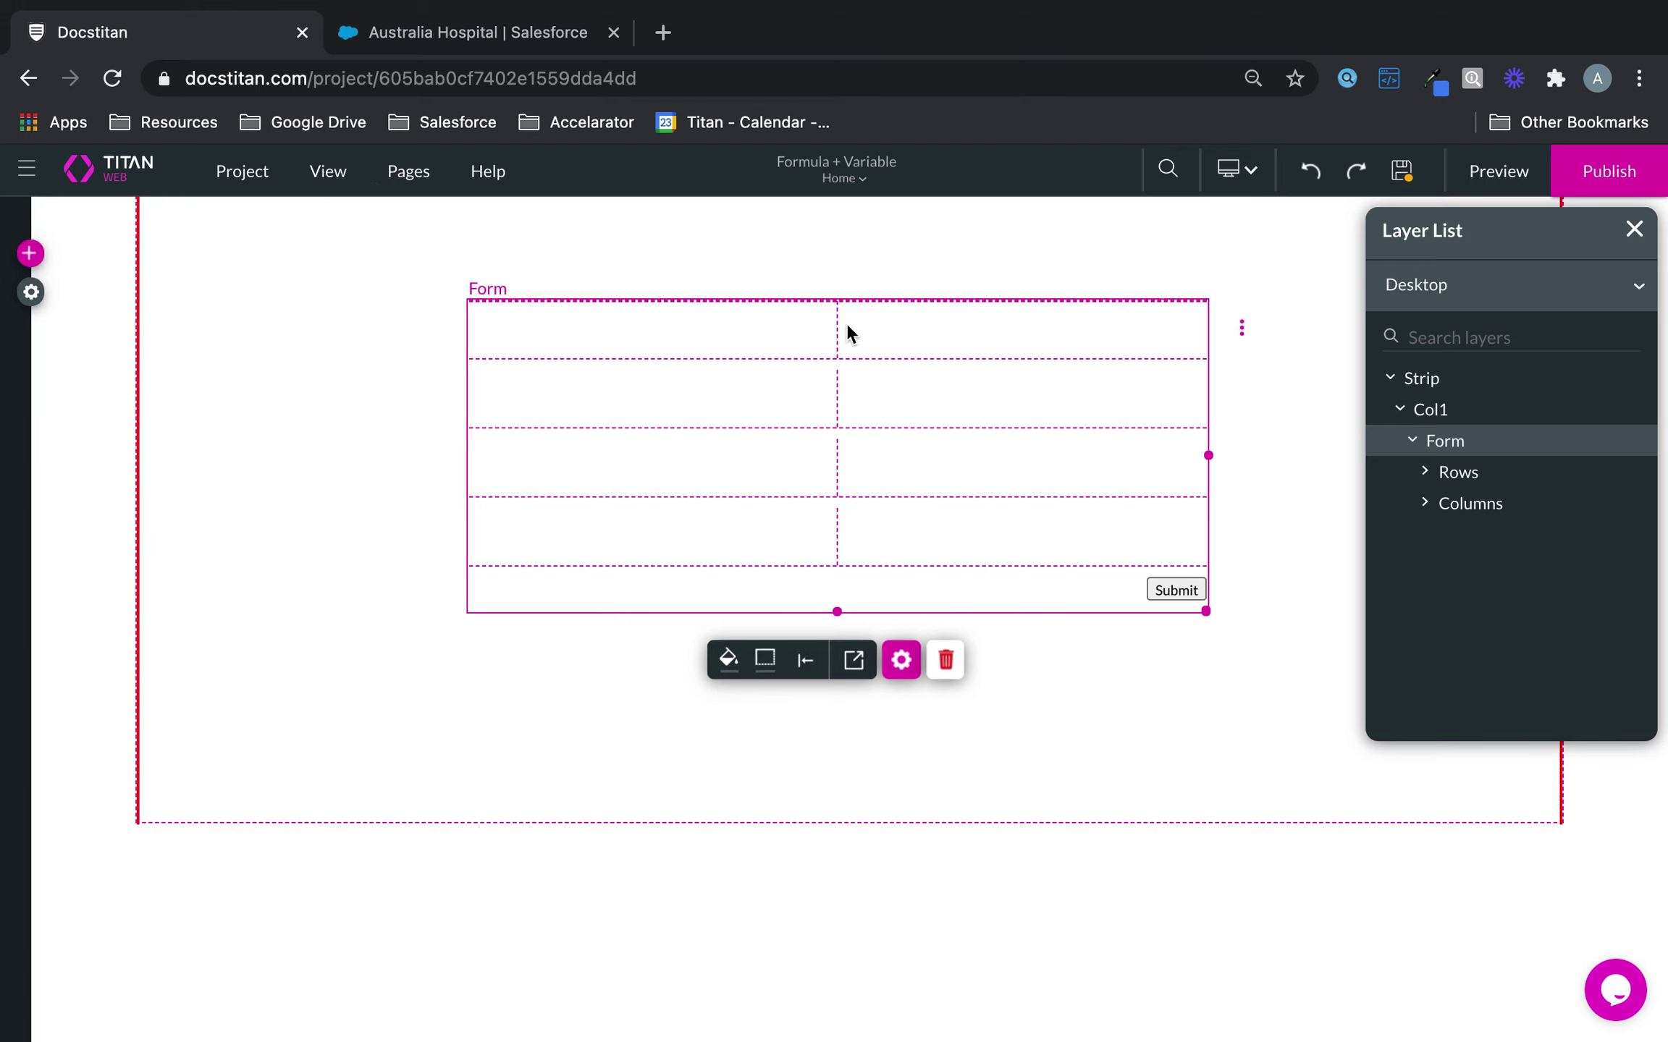
mouse_move(941, 387)
mouse_move(1246, 389)
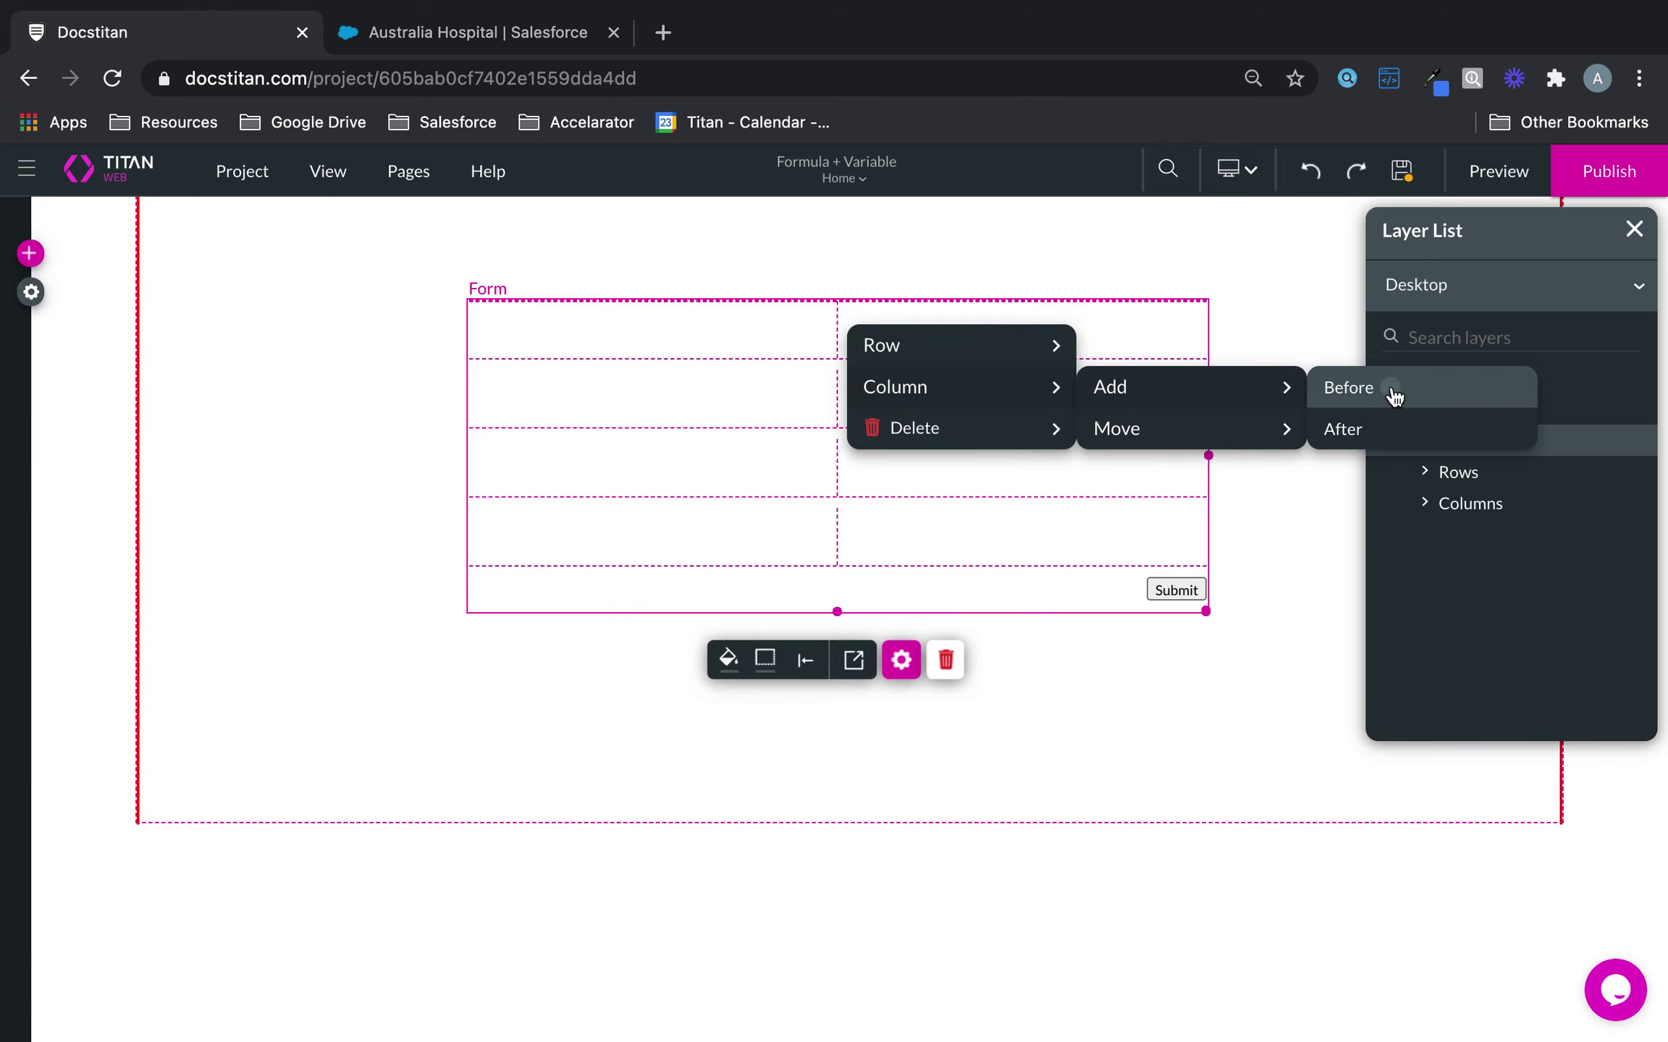
click(1339, 388)
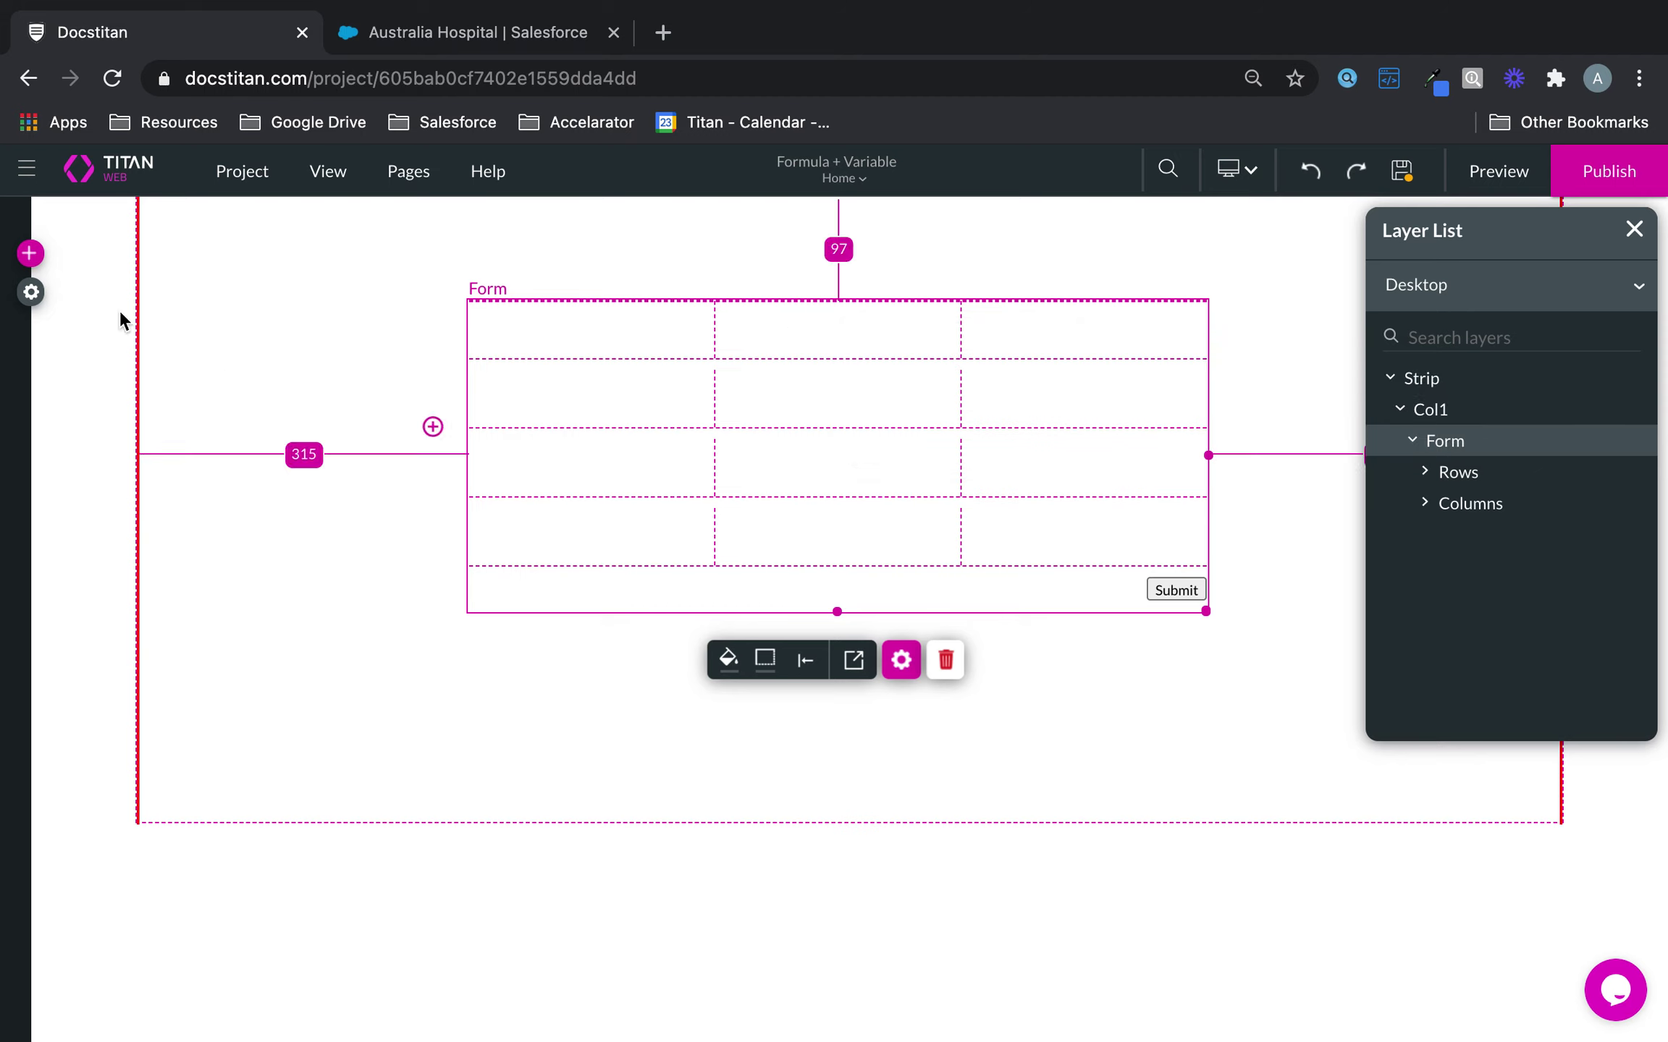
Place a Number field in the form's first top cell, removing a stray text field
click(32, 255)
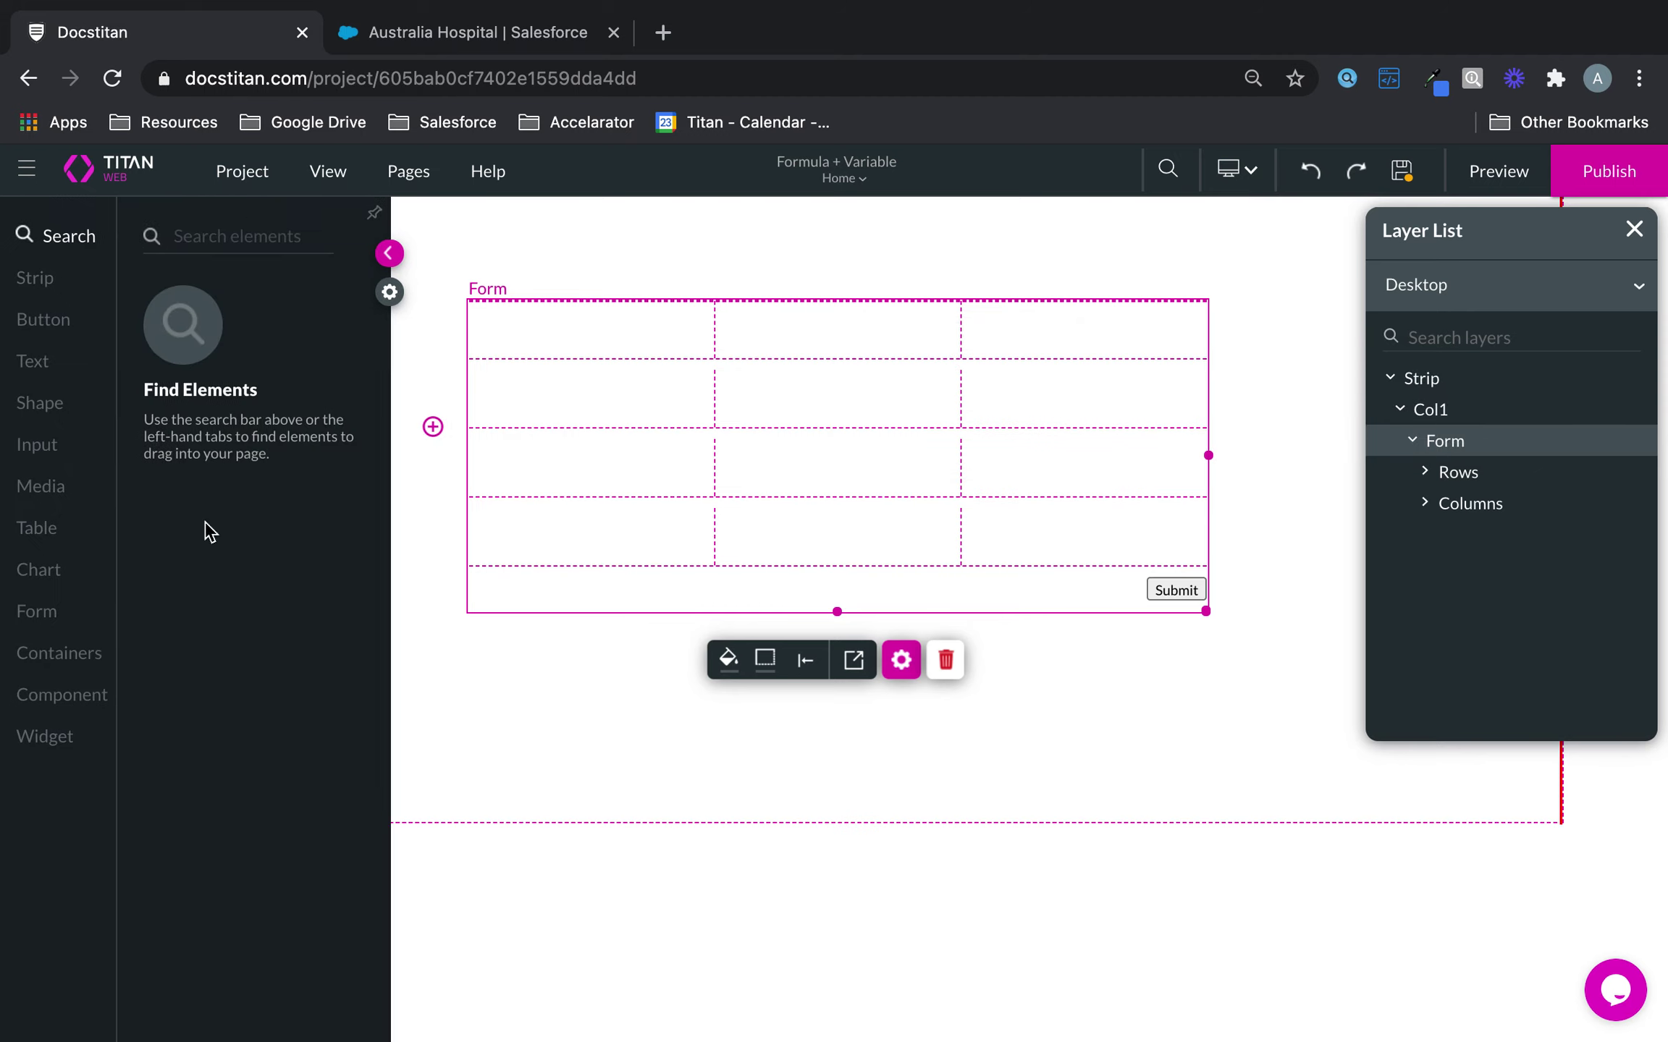
click(44, 445)
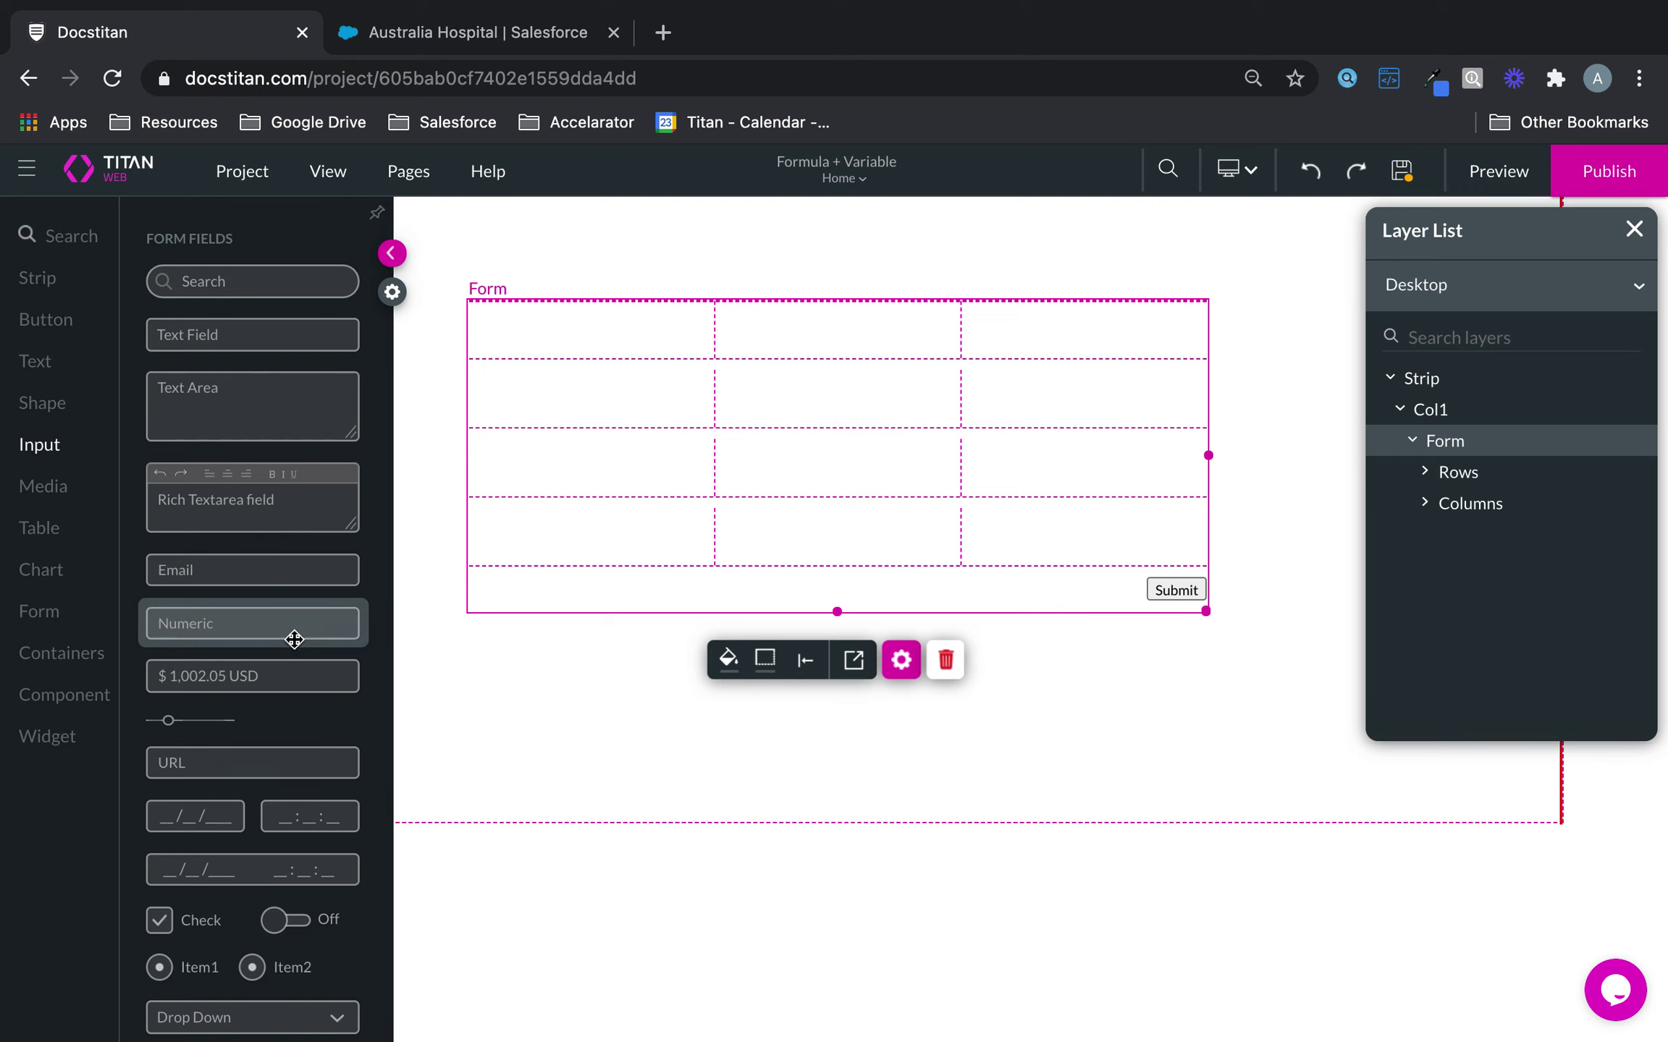
drag(294, 641, 640, 346)
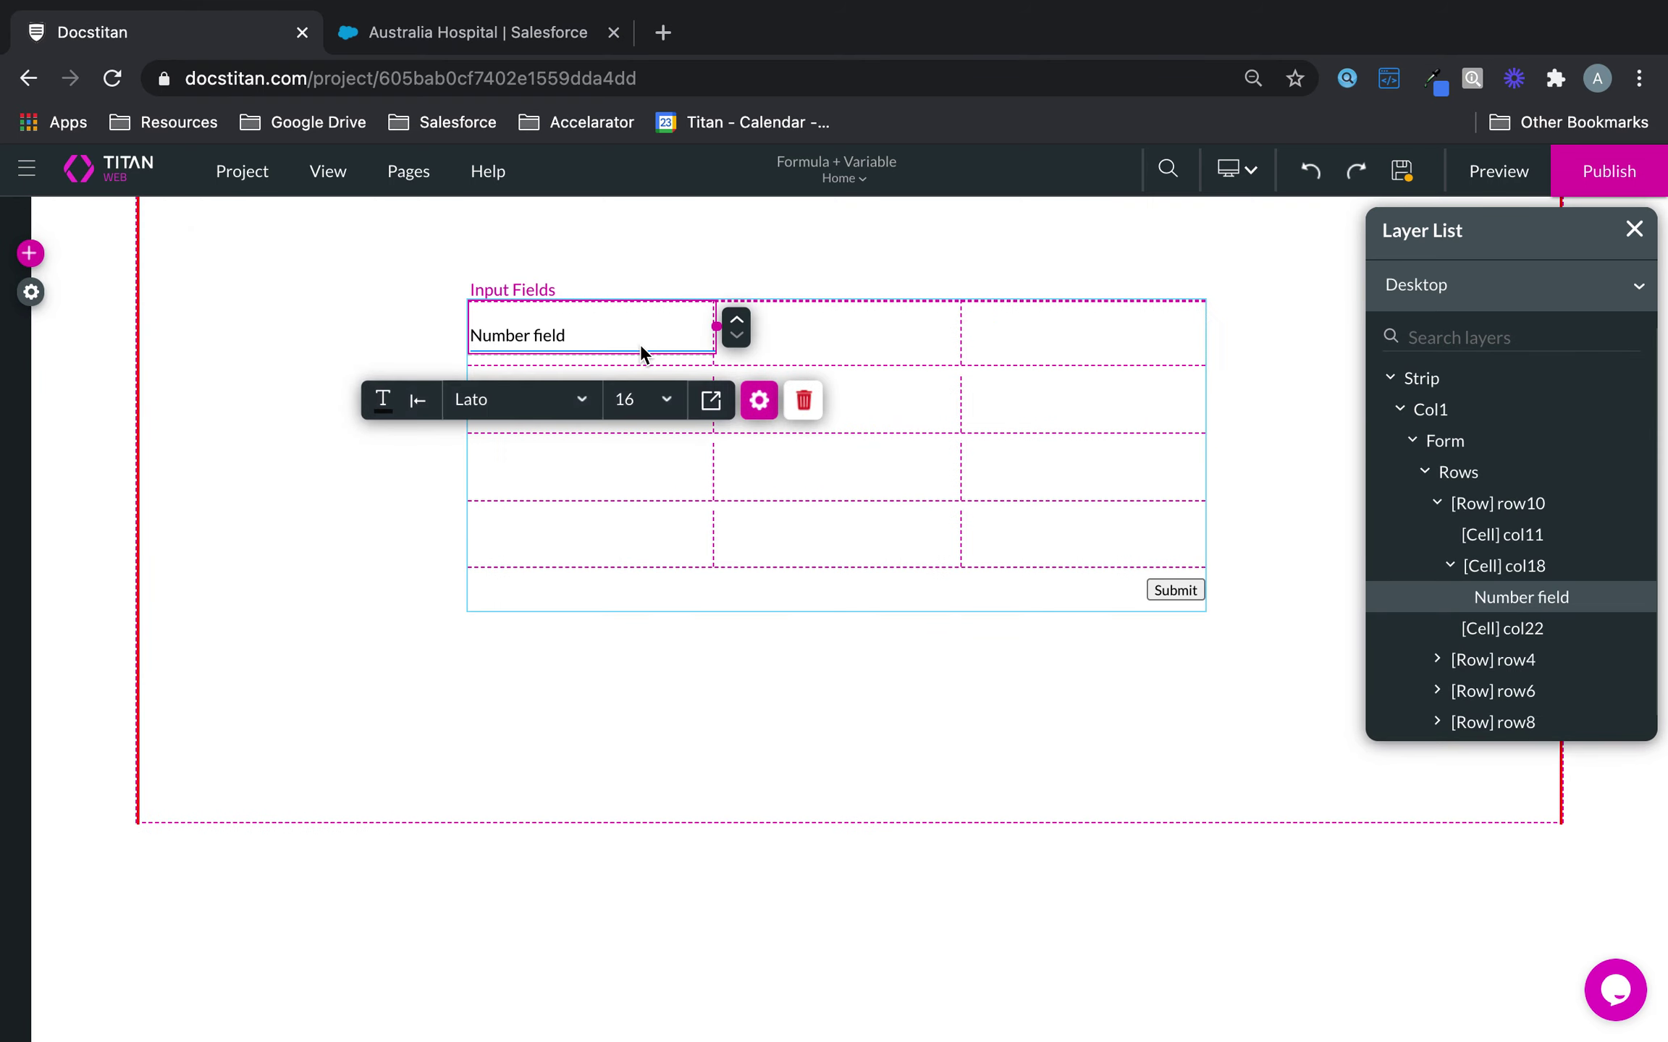
click(27, 254)
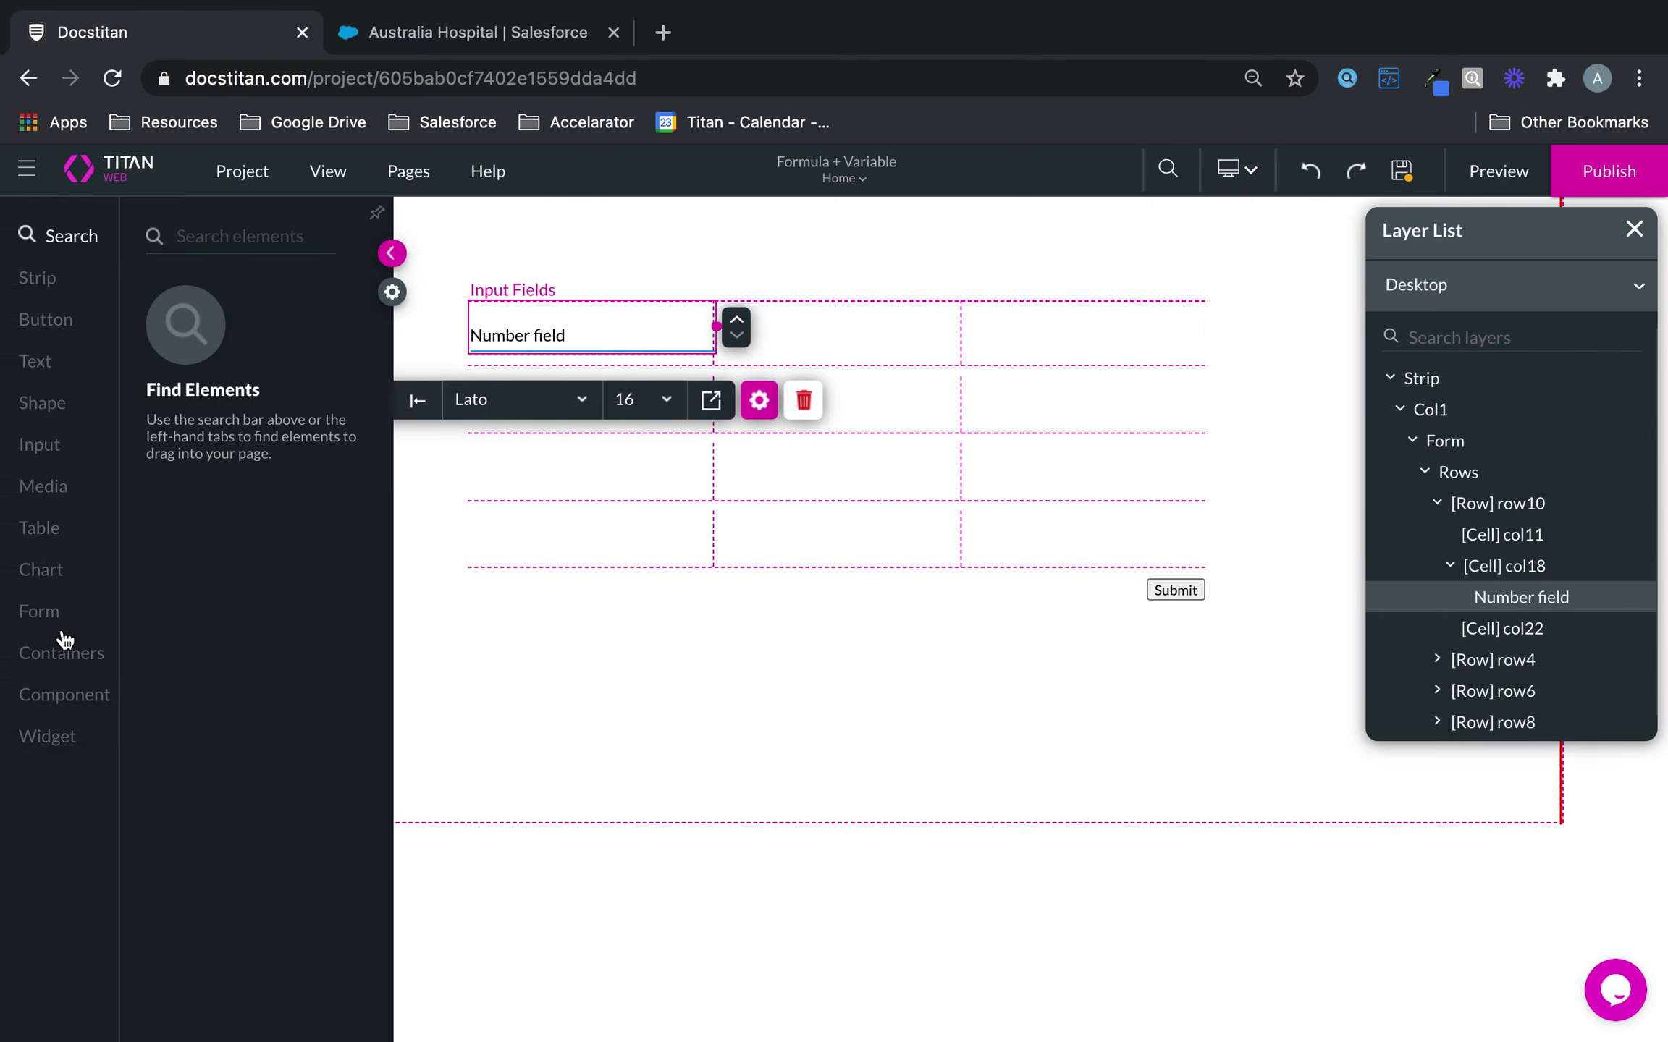
click(56, 447)
drag(239, 335, 825, 342)
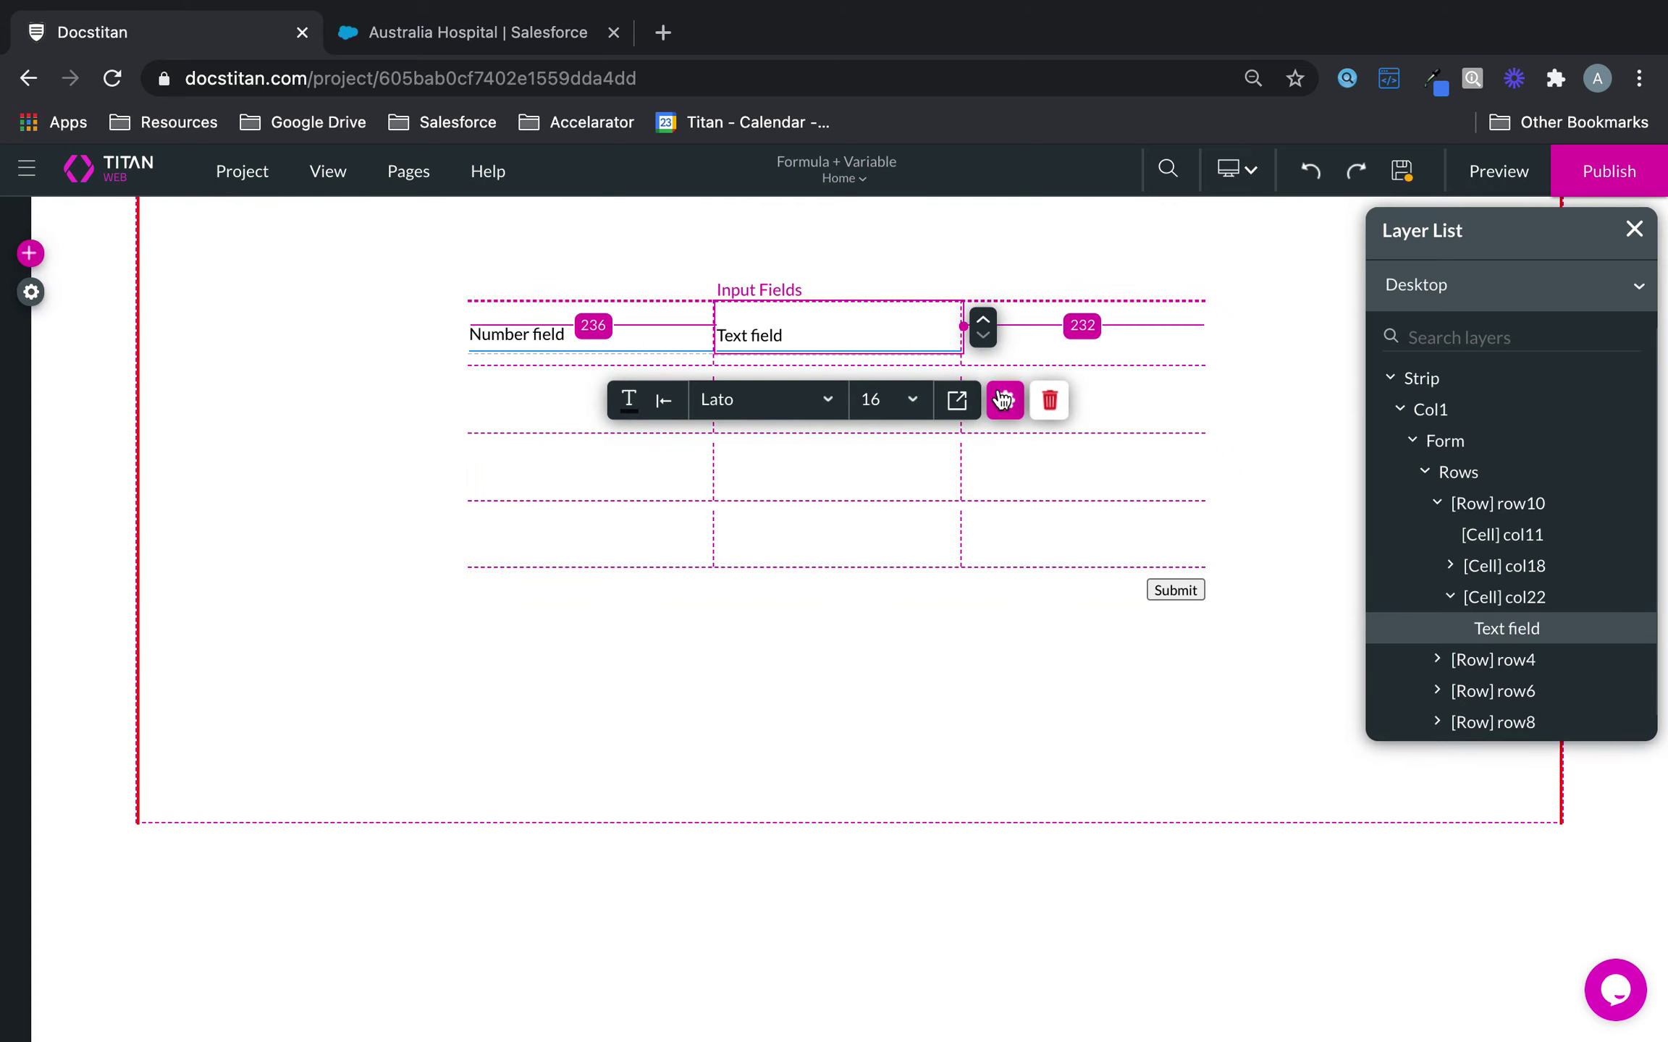
click(1050, 400)
Add Number fields to the second top cell and the bottom-left and bottom-middle cells
click(29, 253)
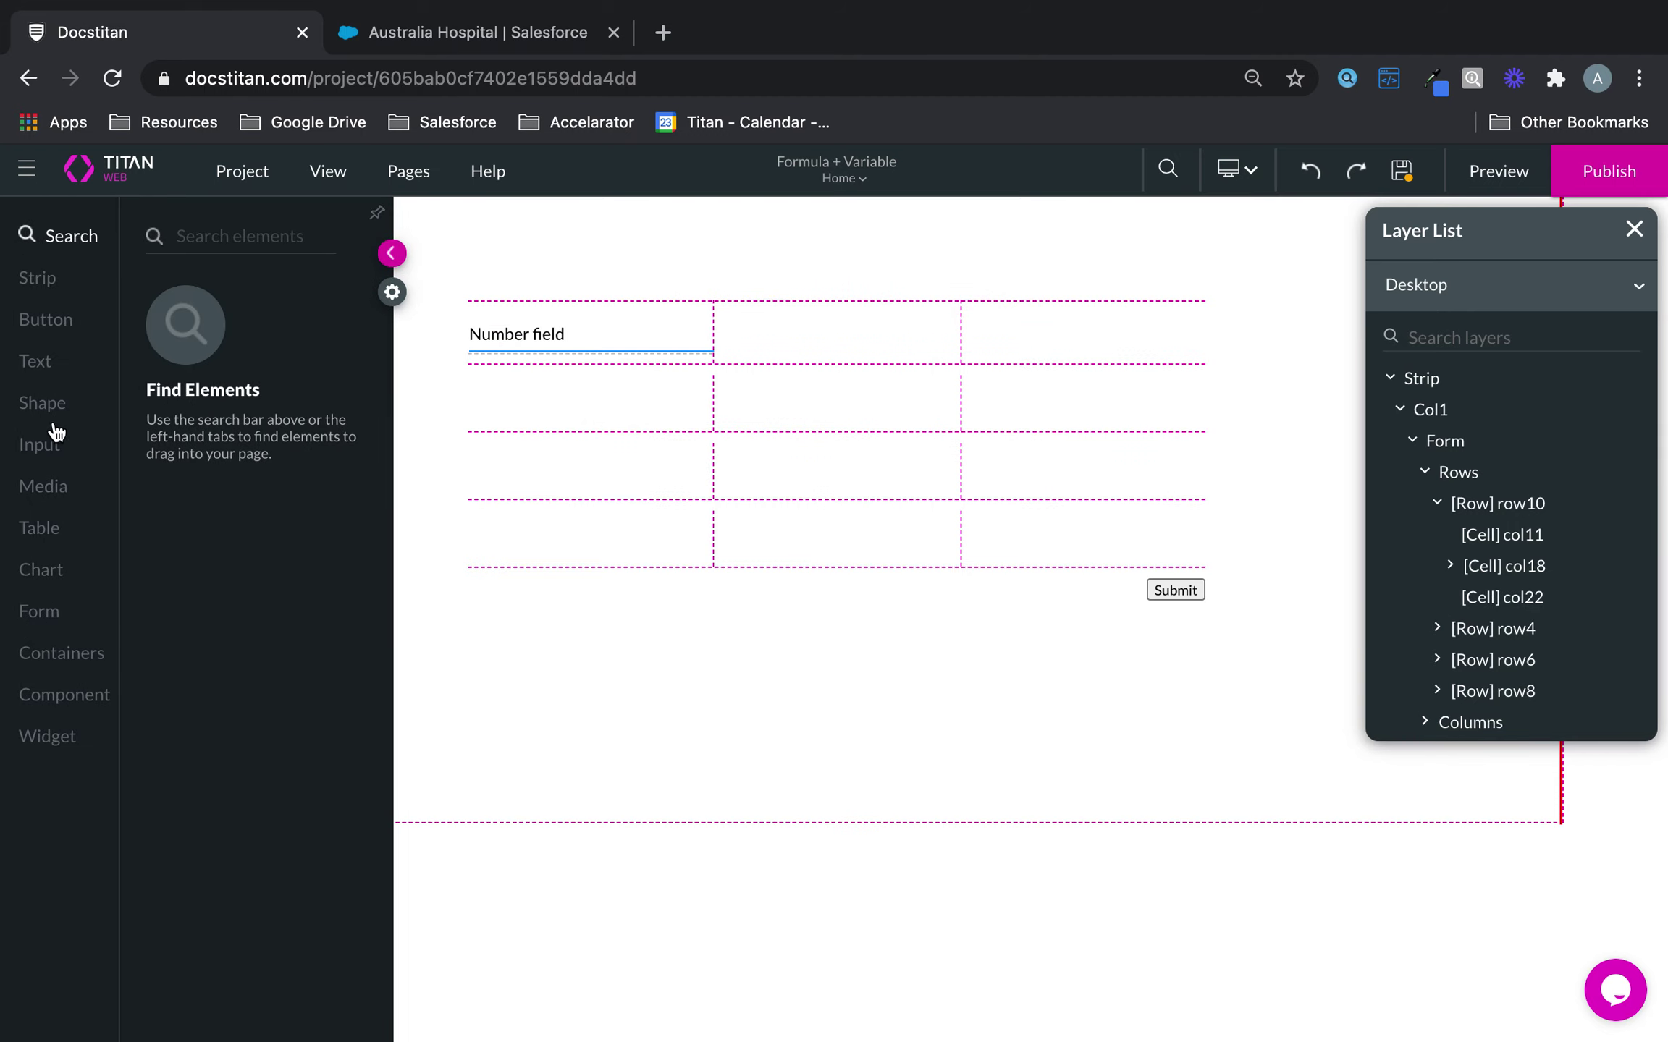
click(56, 454)
drag(260, 622, 829, 344)
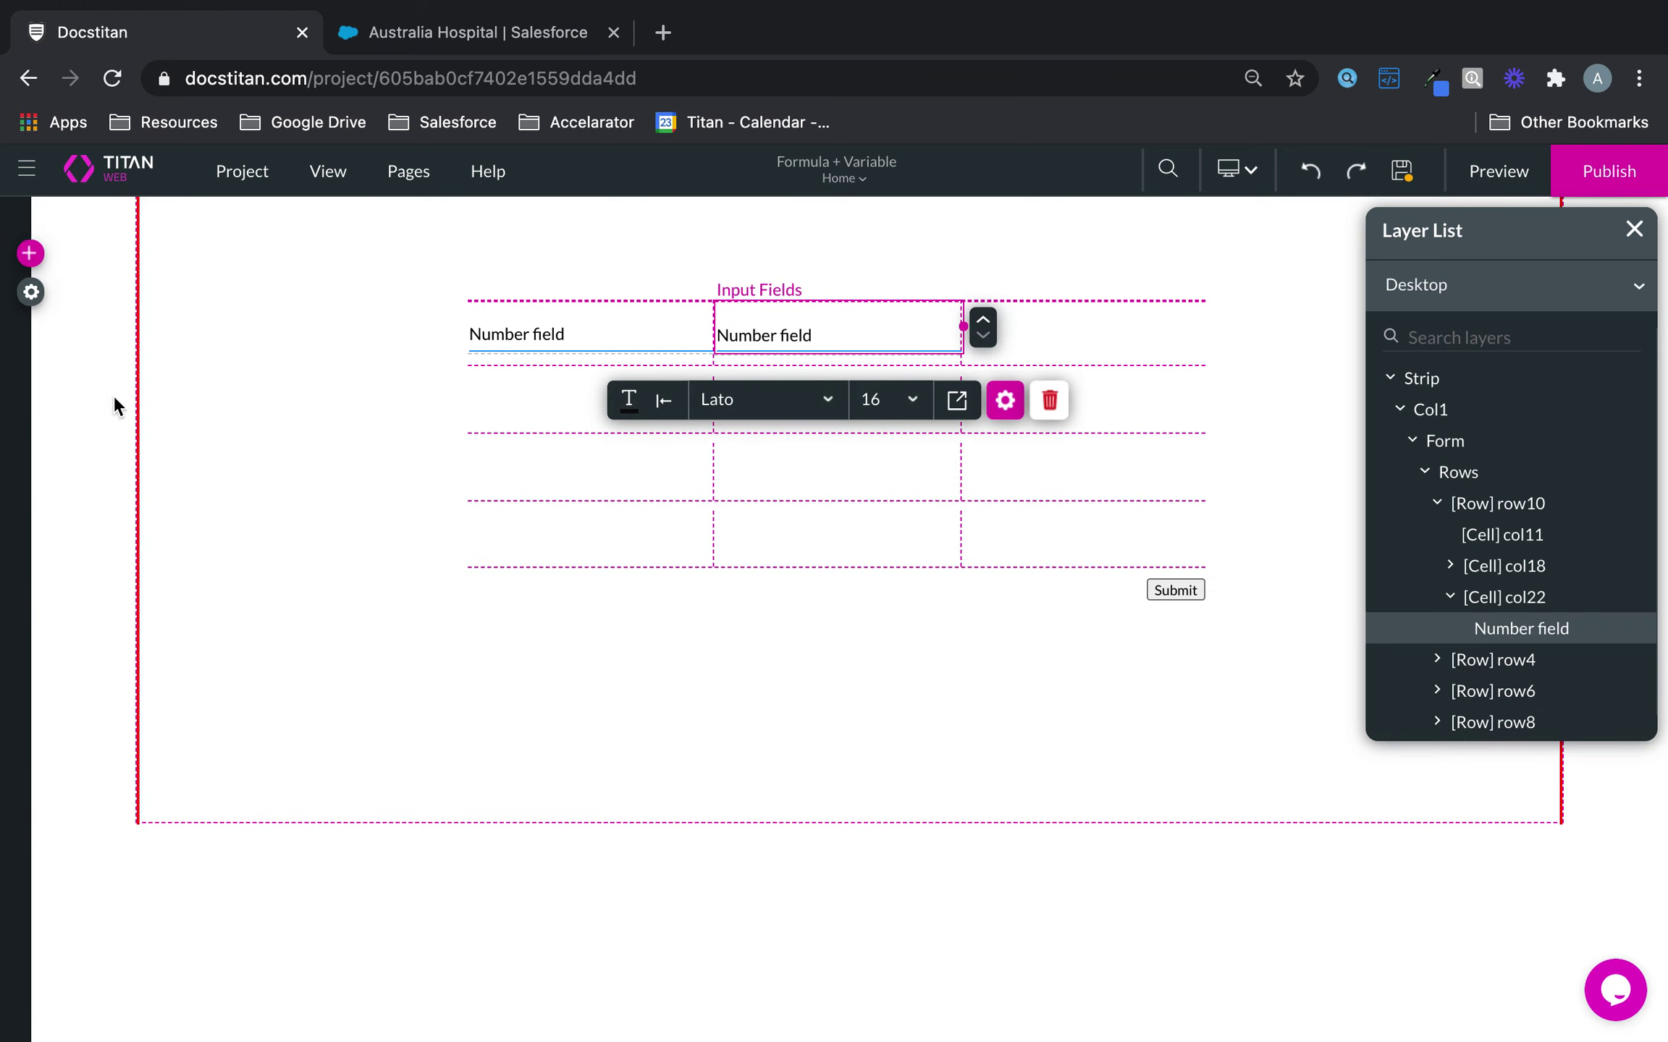
click(36, 262)
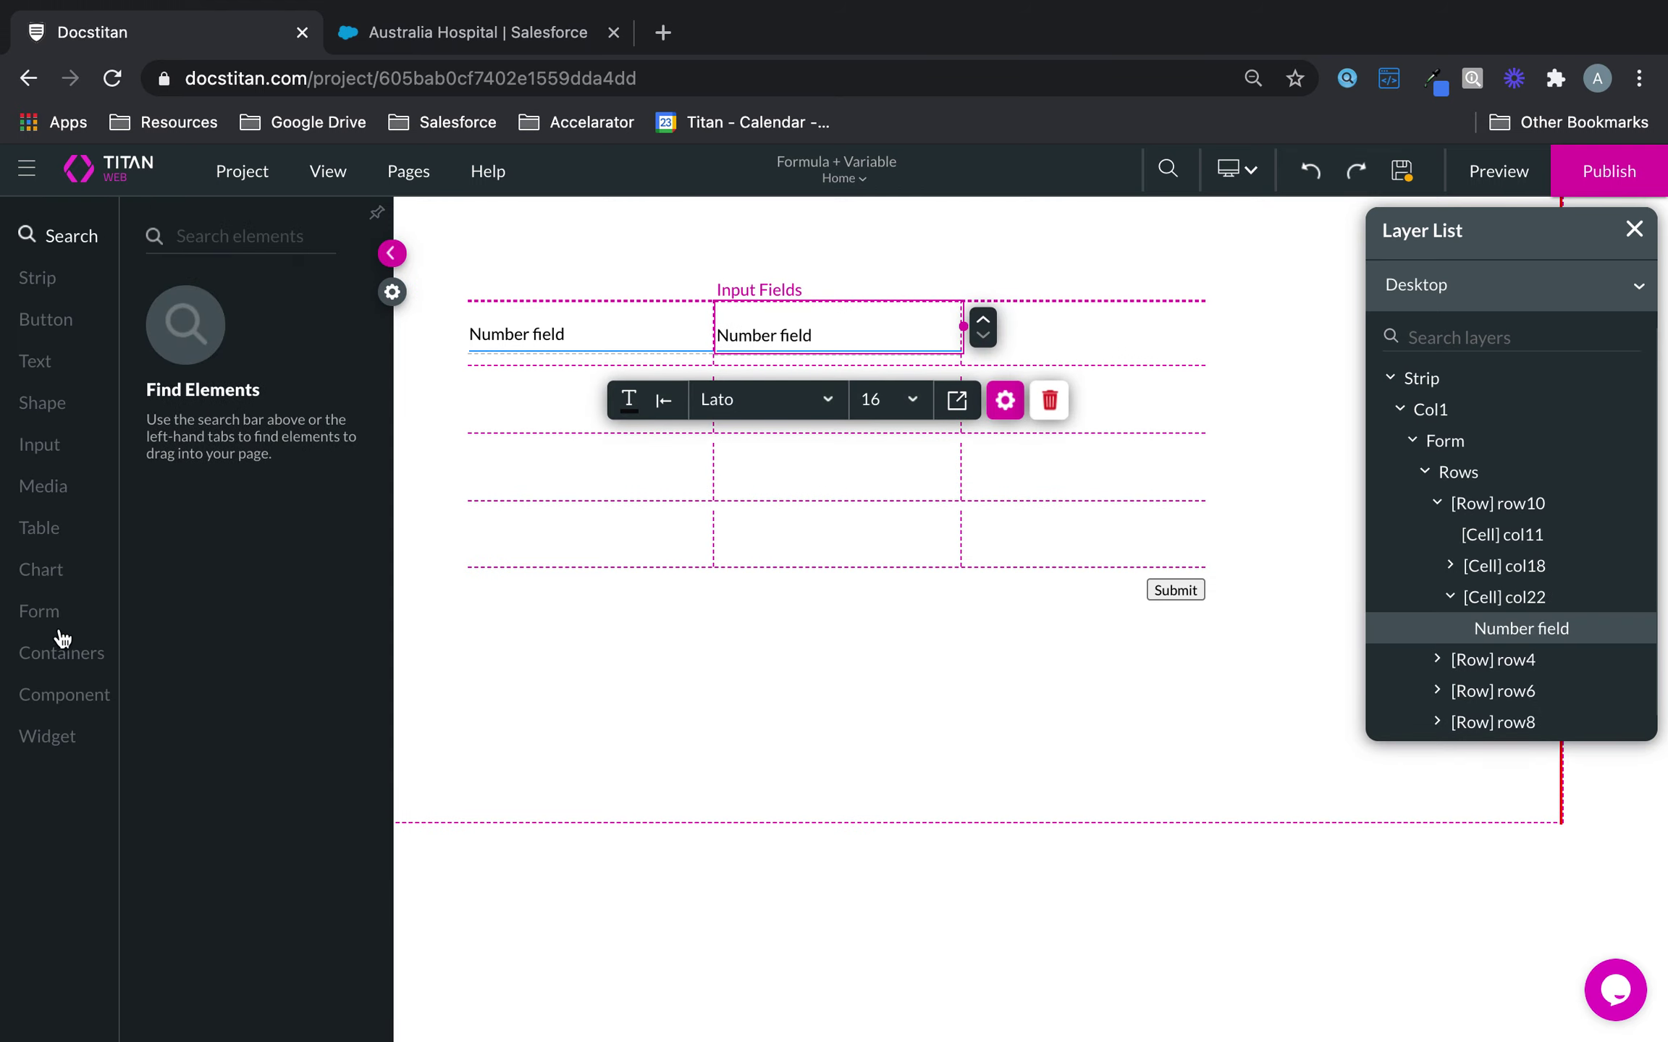
click(63, 447)
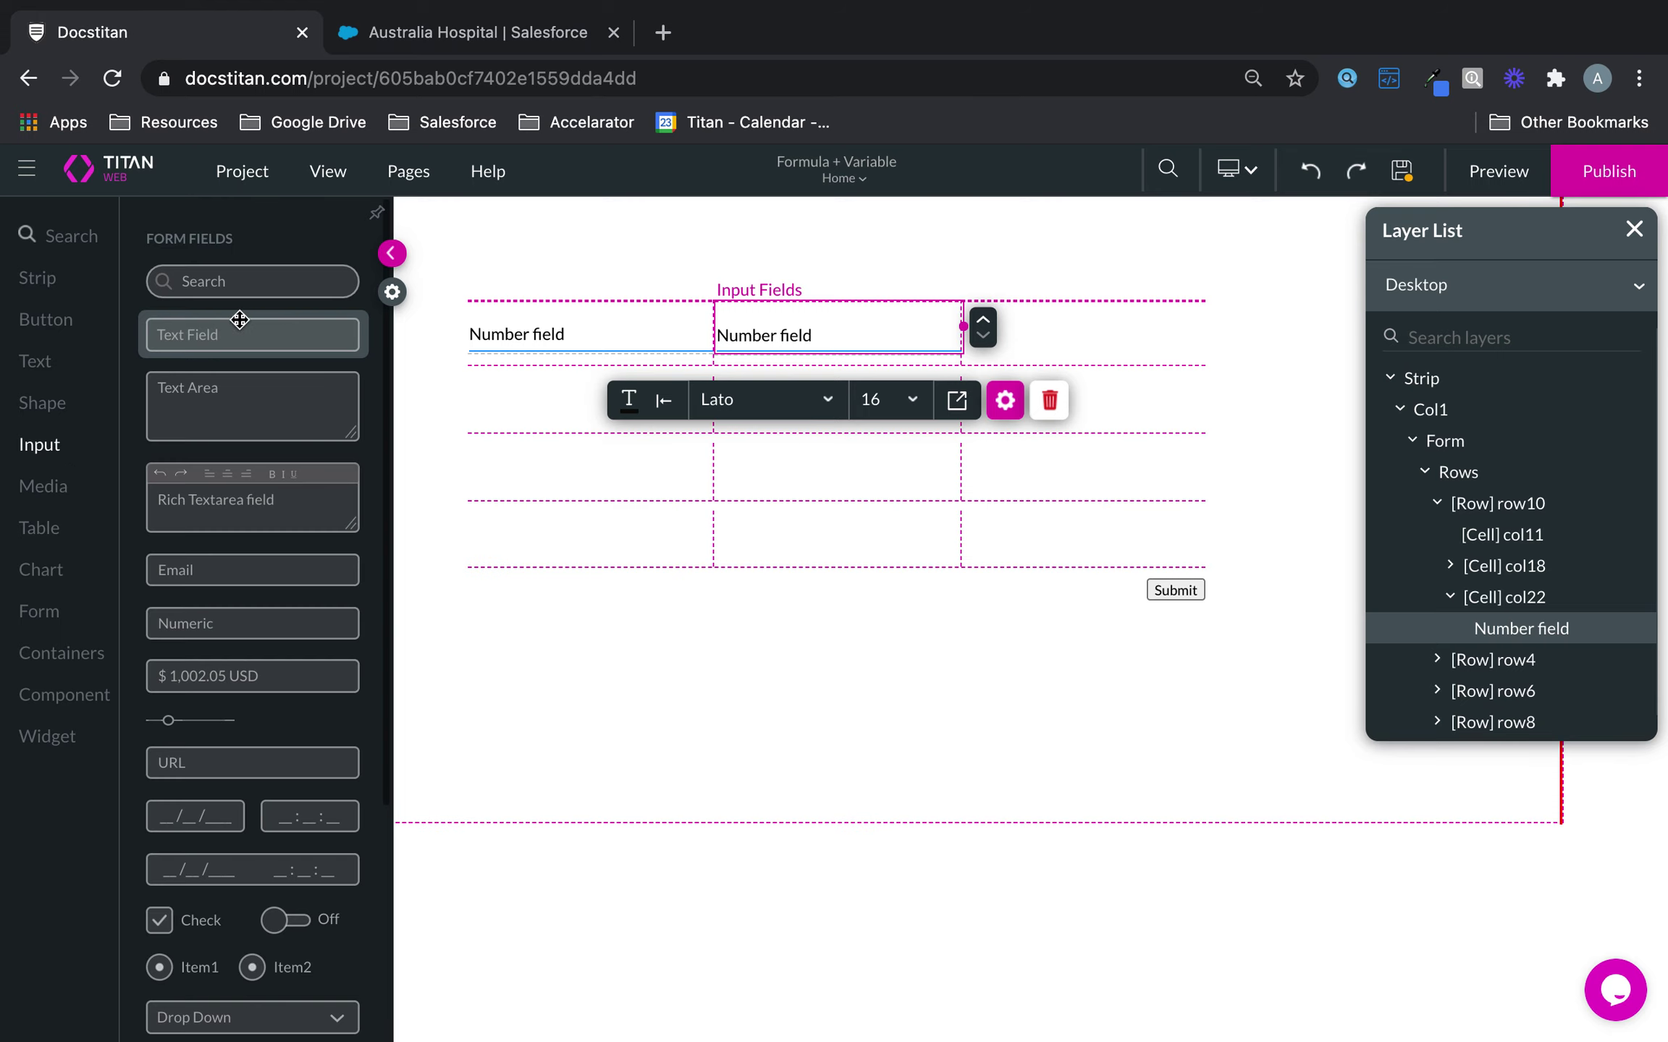
drag(237, 612, 543, 524)
click(29, 255)
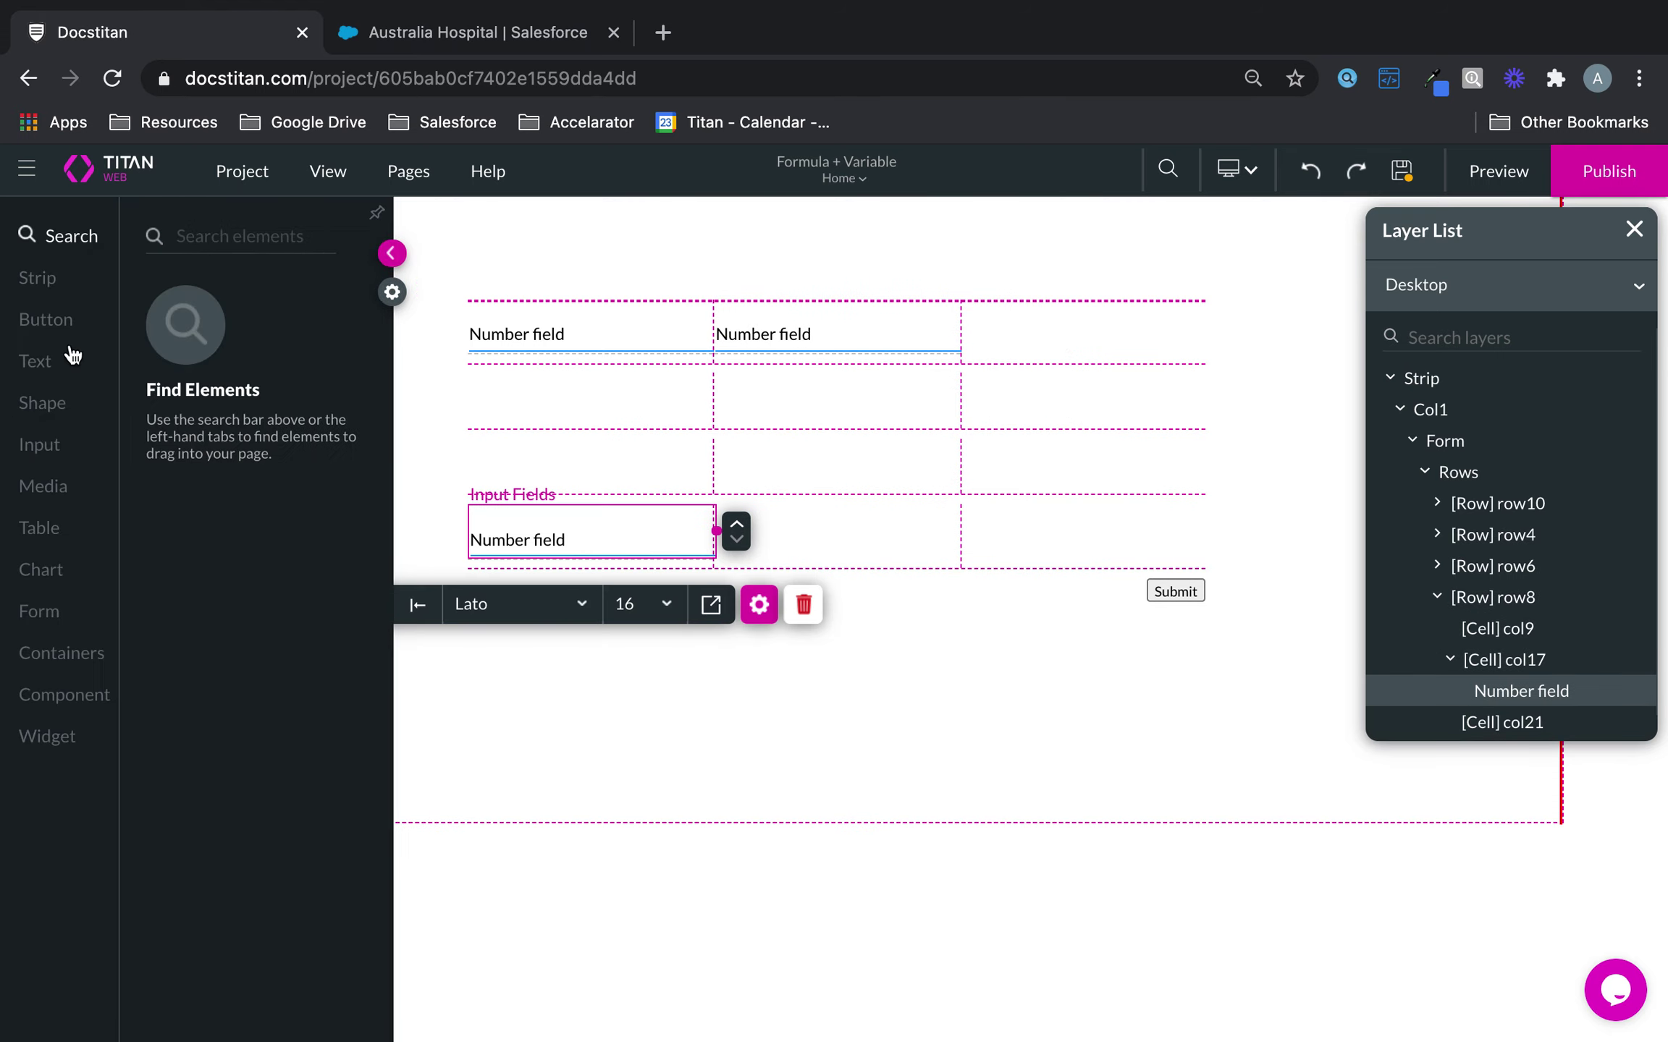
click(85, 456)
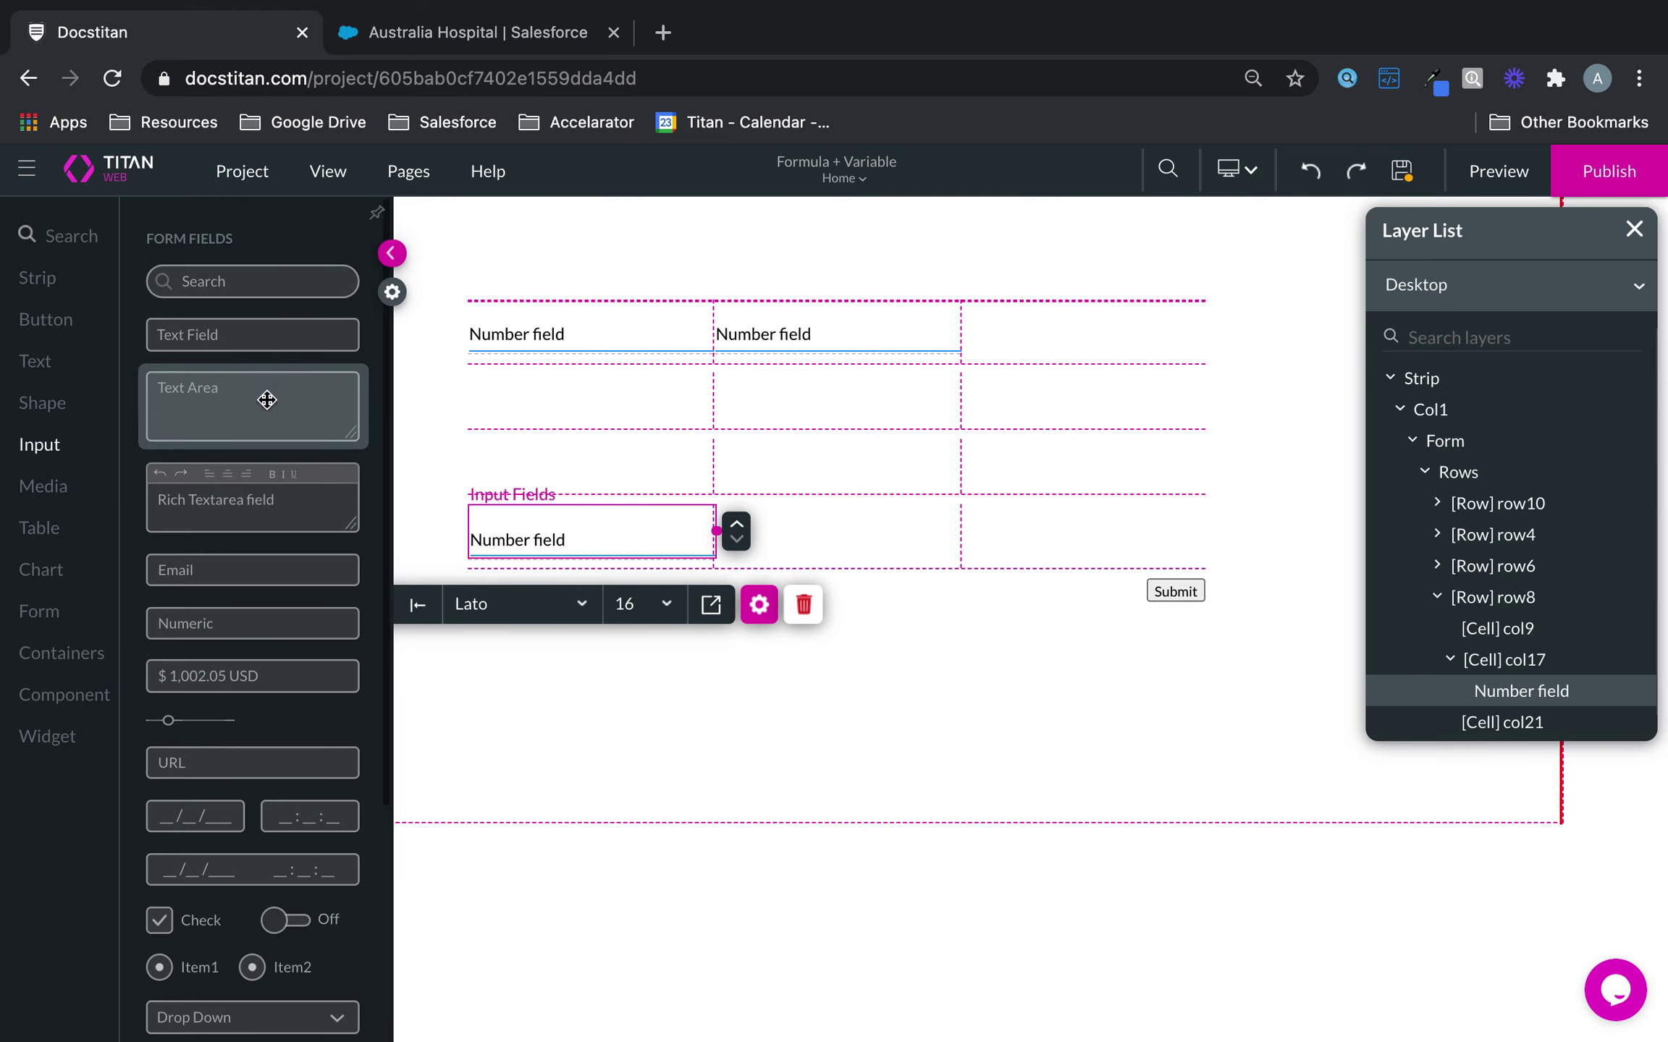
drag(259, 626, 831, 544)
click(29, 254)
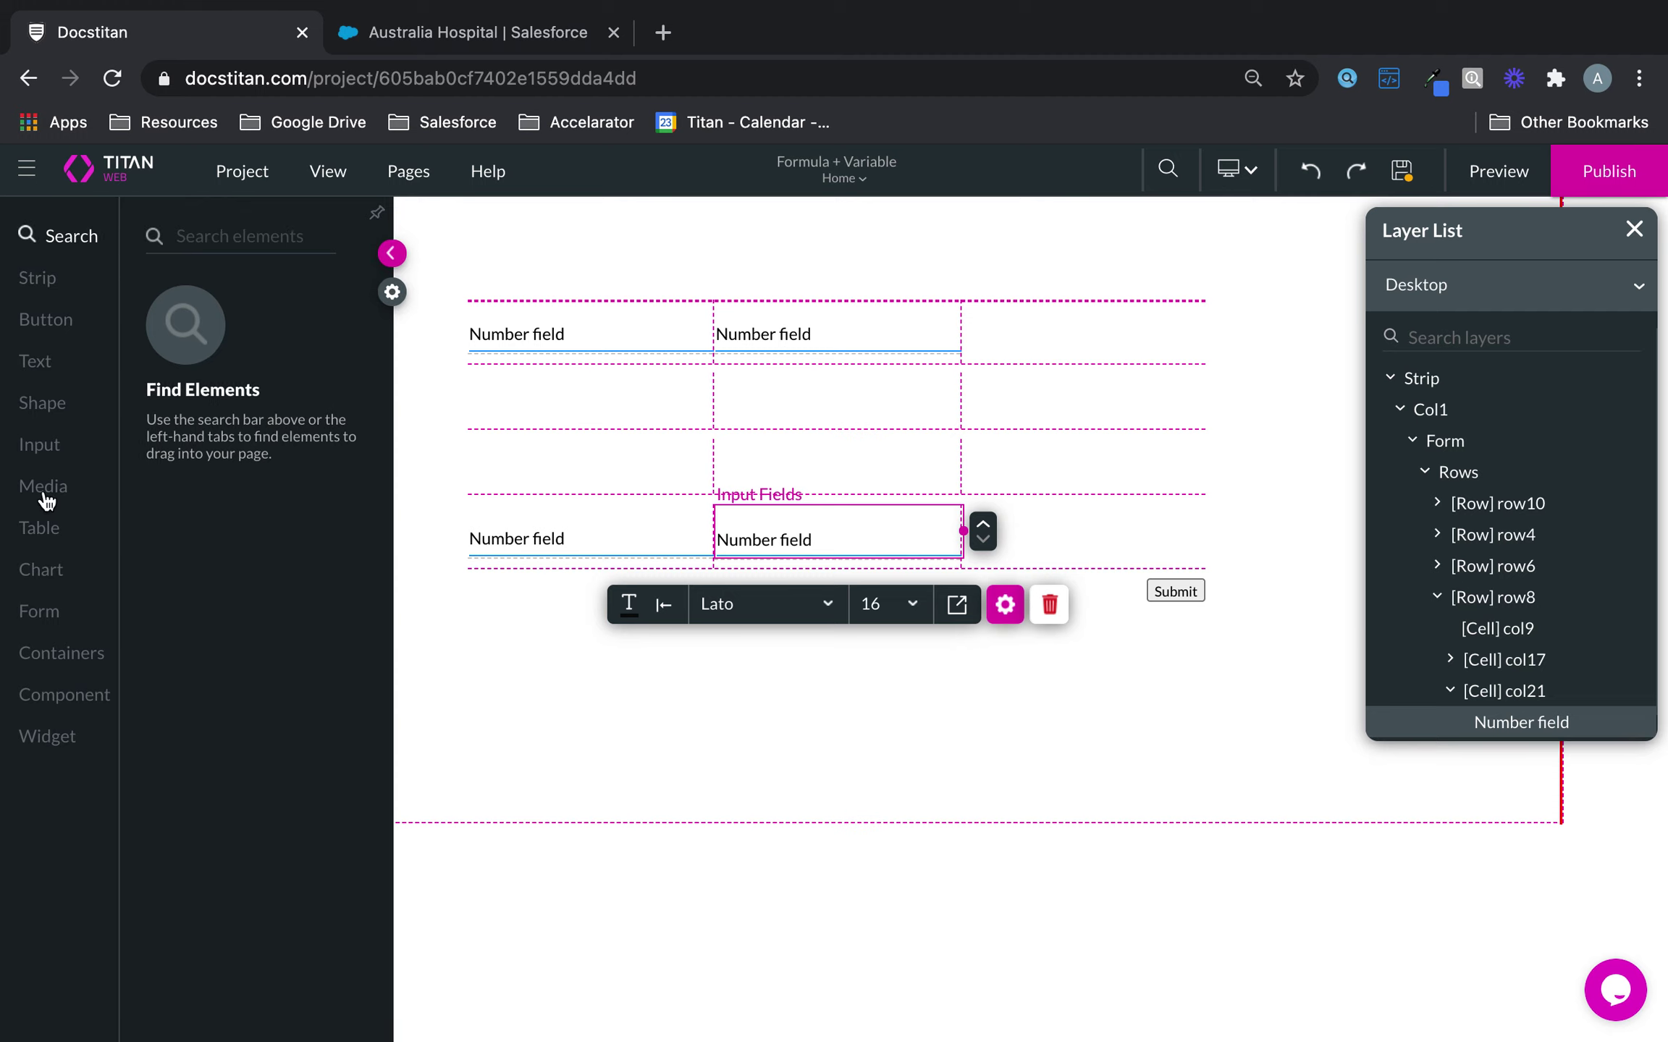
click(59, 443)
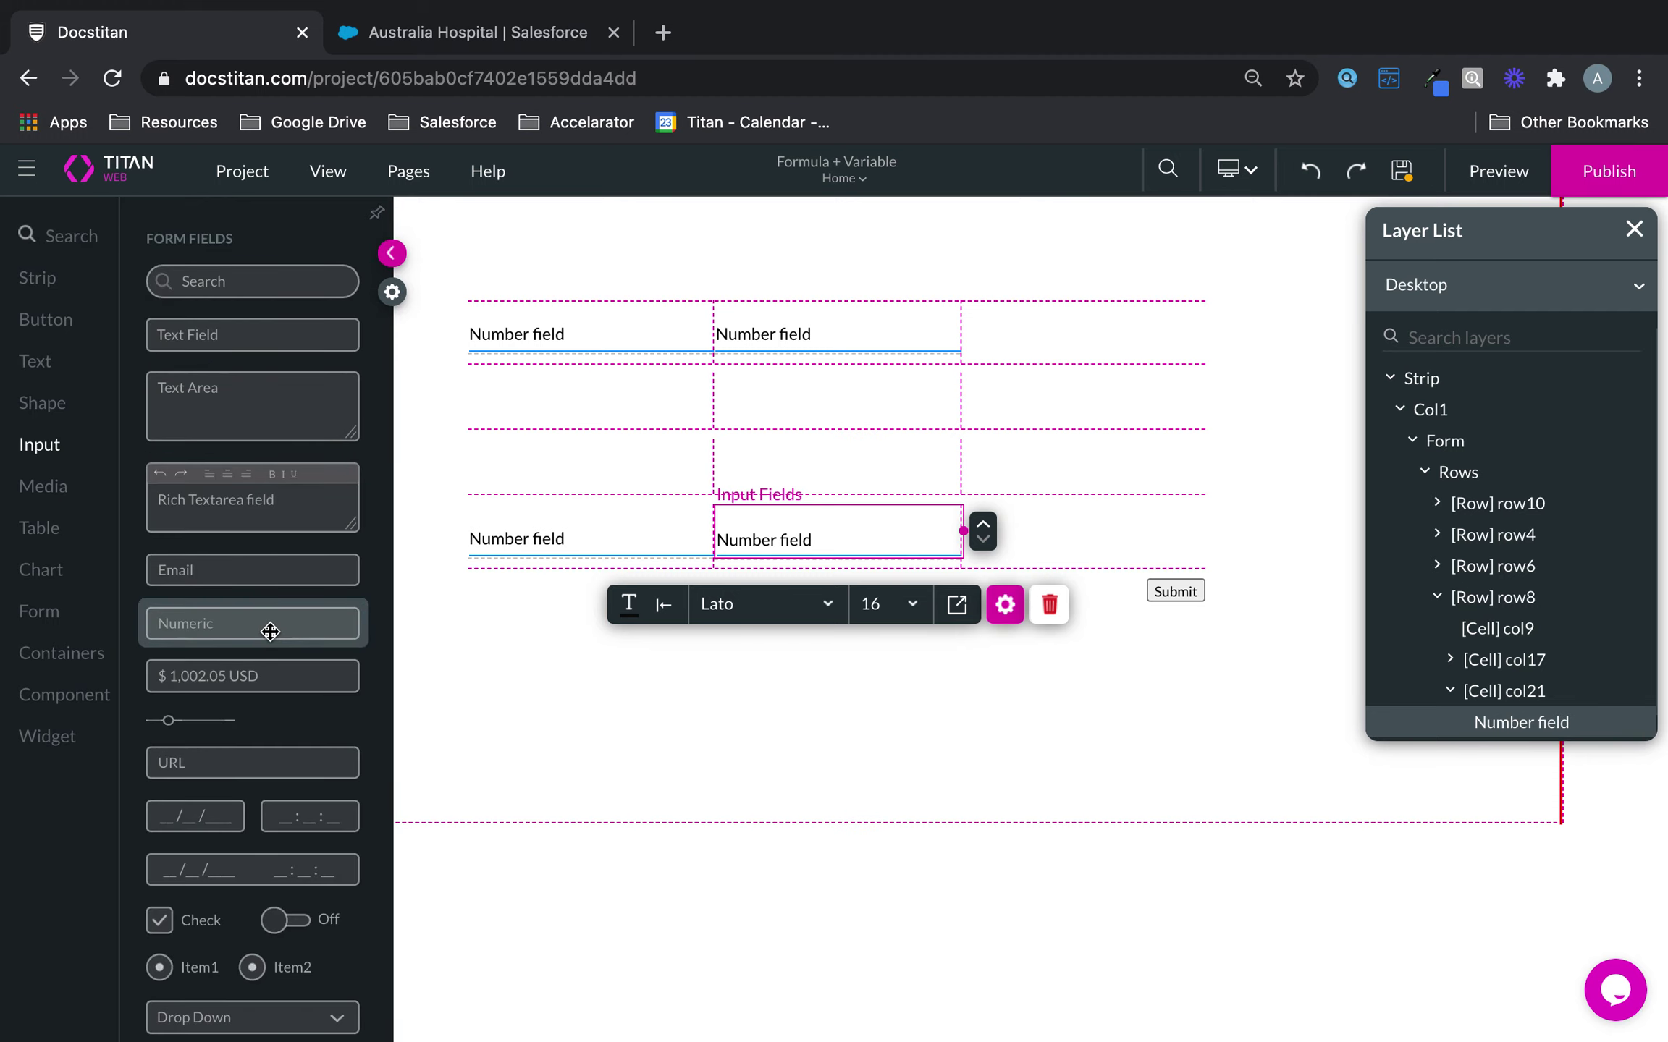
Place Text Fields in the top-right and bottom-right form cells
drag(254, 349, 1140, 349)
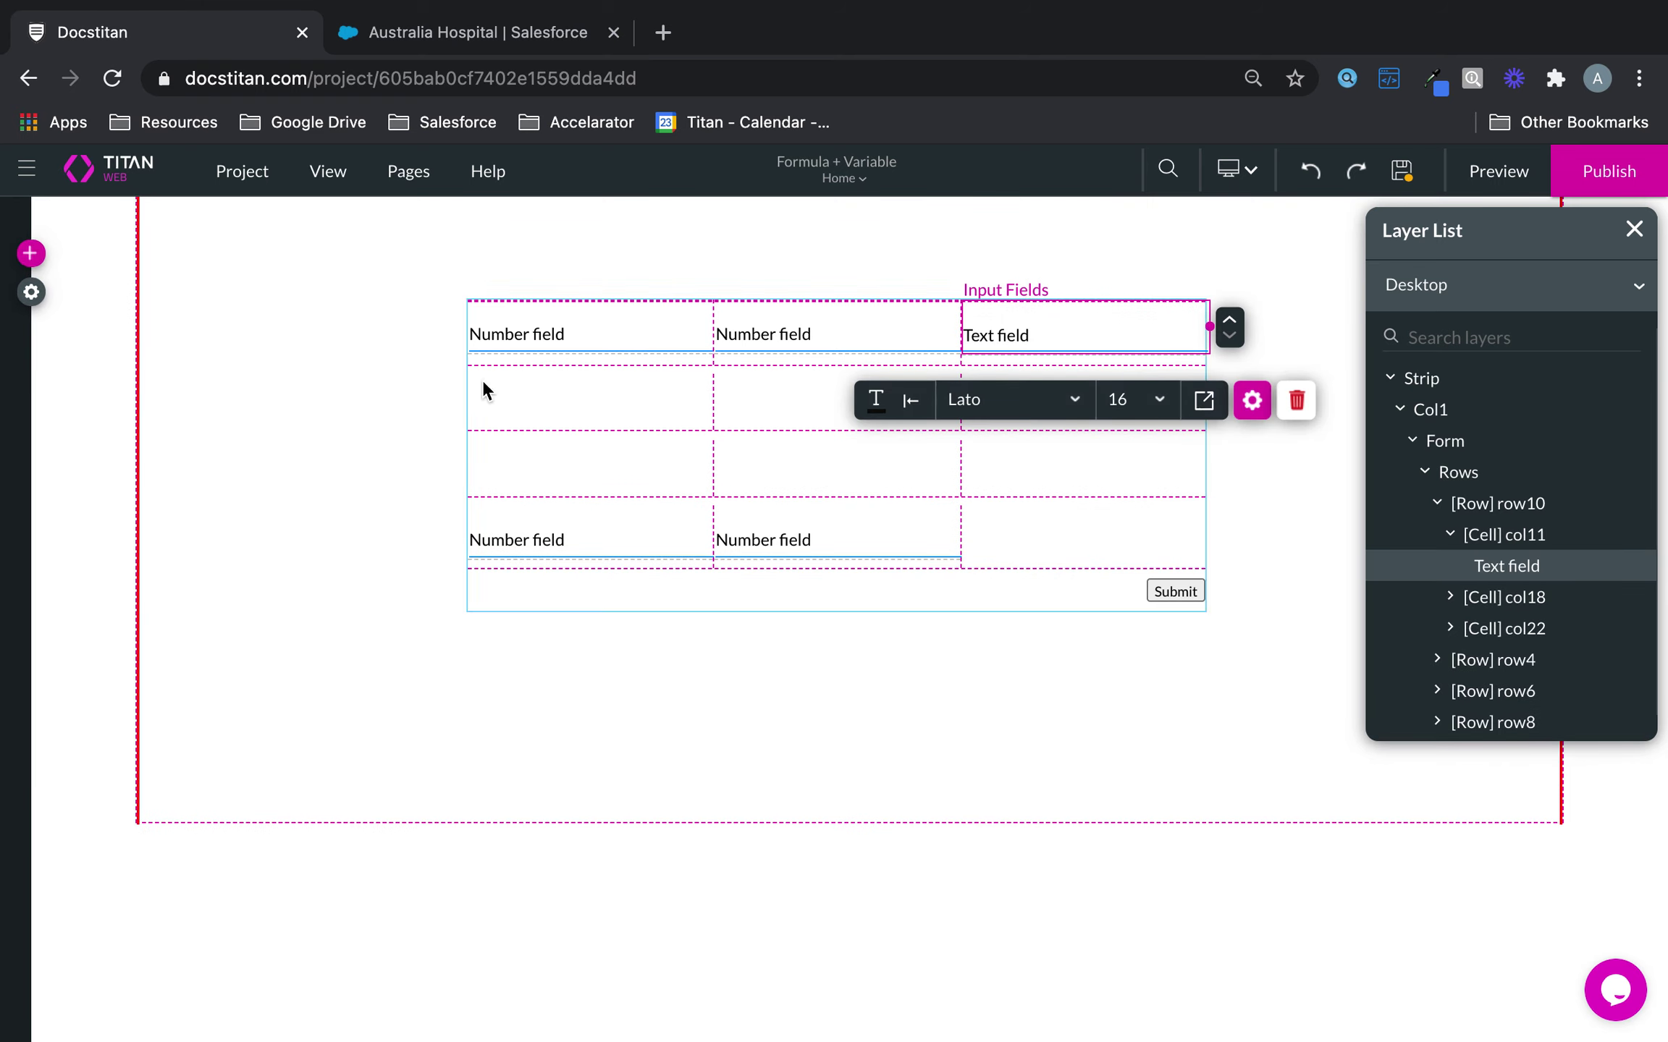
click(37, 259)
click(44, 445)
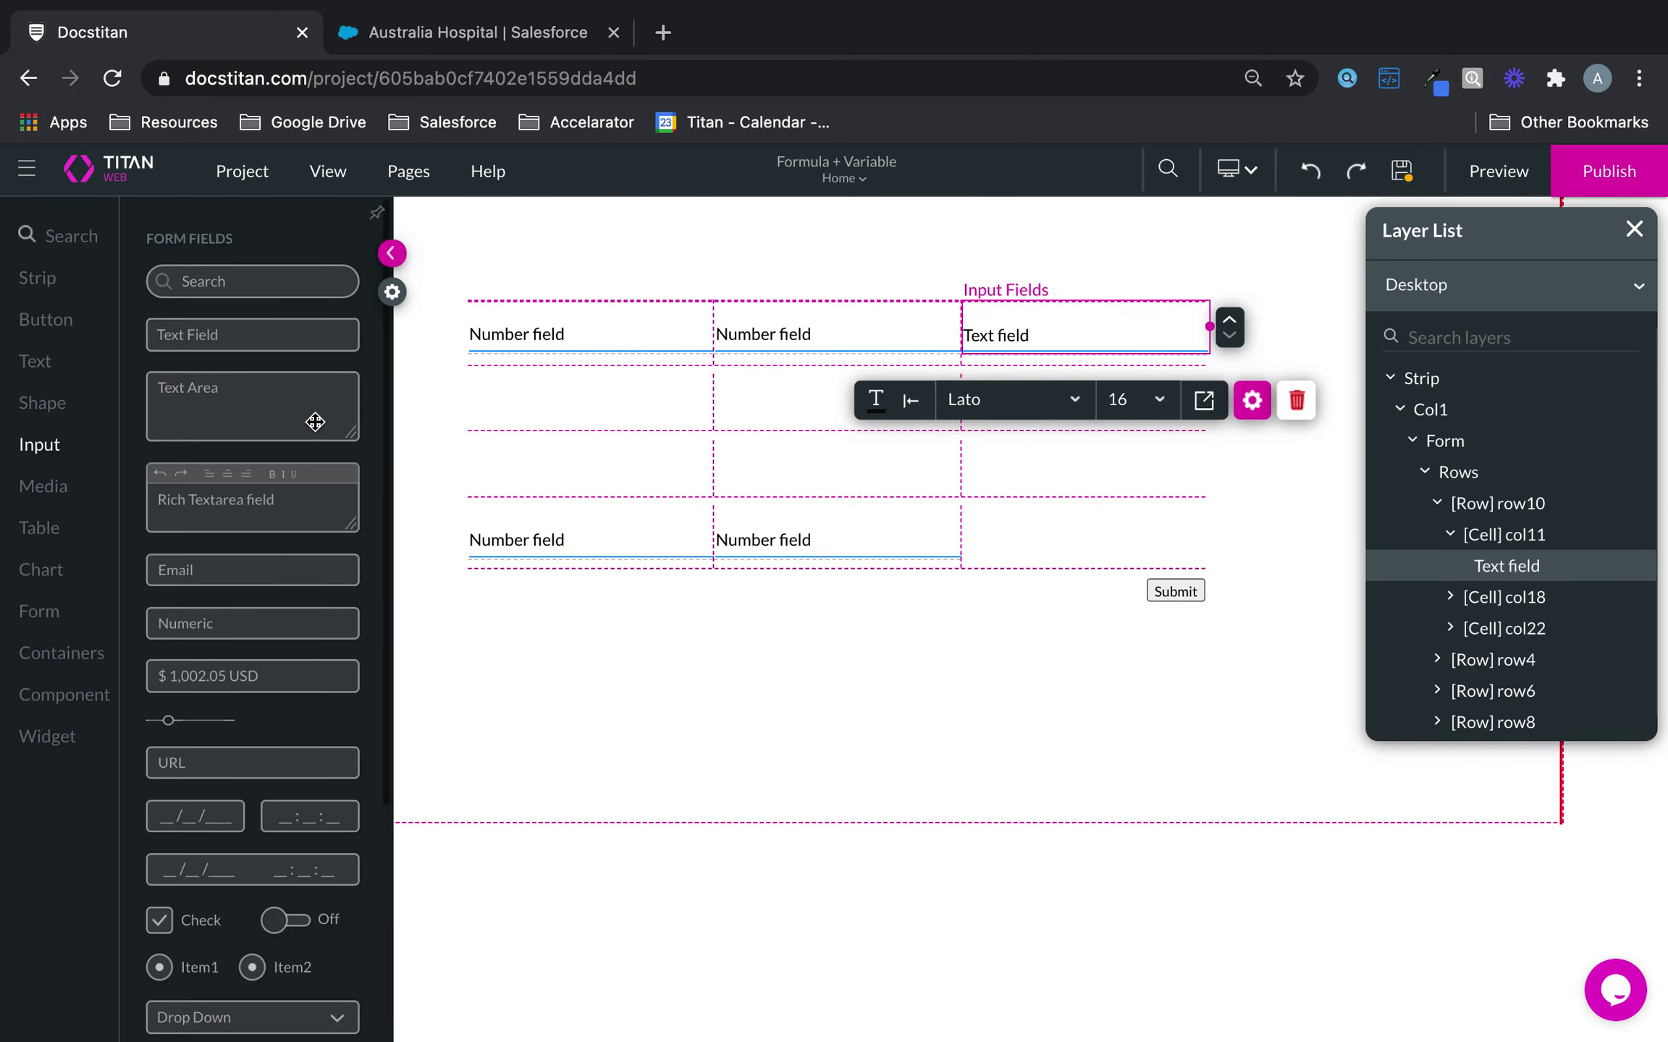
drag(254, 334, 1158, 556)
Label the top-right text field Outcome 1 and the bottom-right one Outcome 2
click(1113, 339)
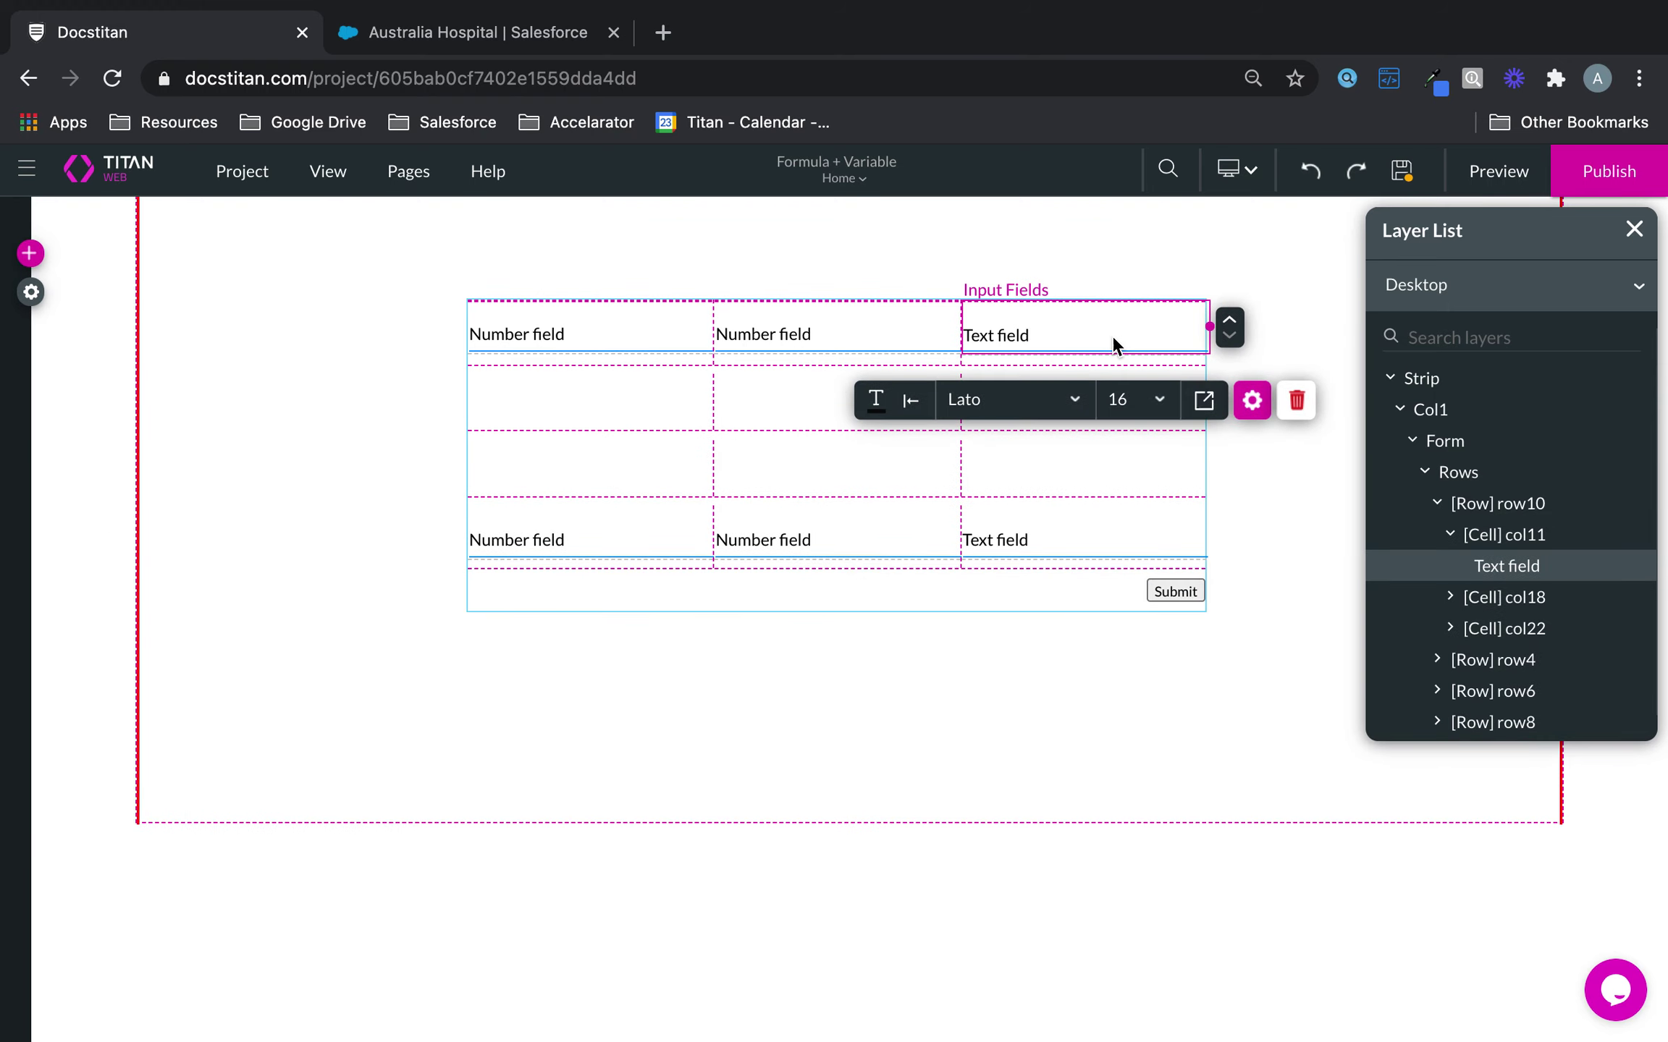
click(1250, 405)
triple_click(1230, 436)
text(Ou)
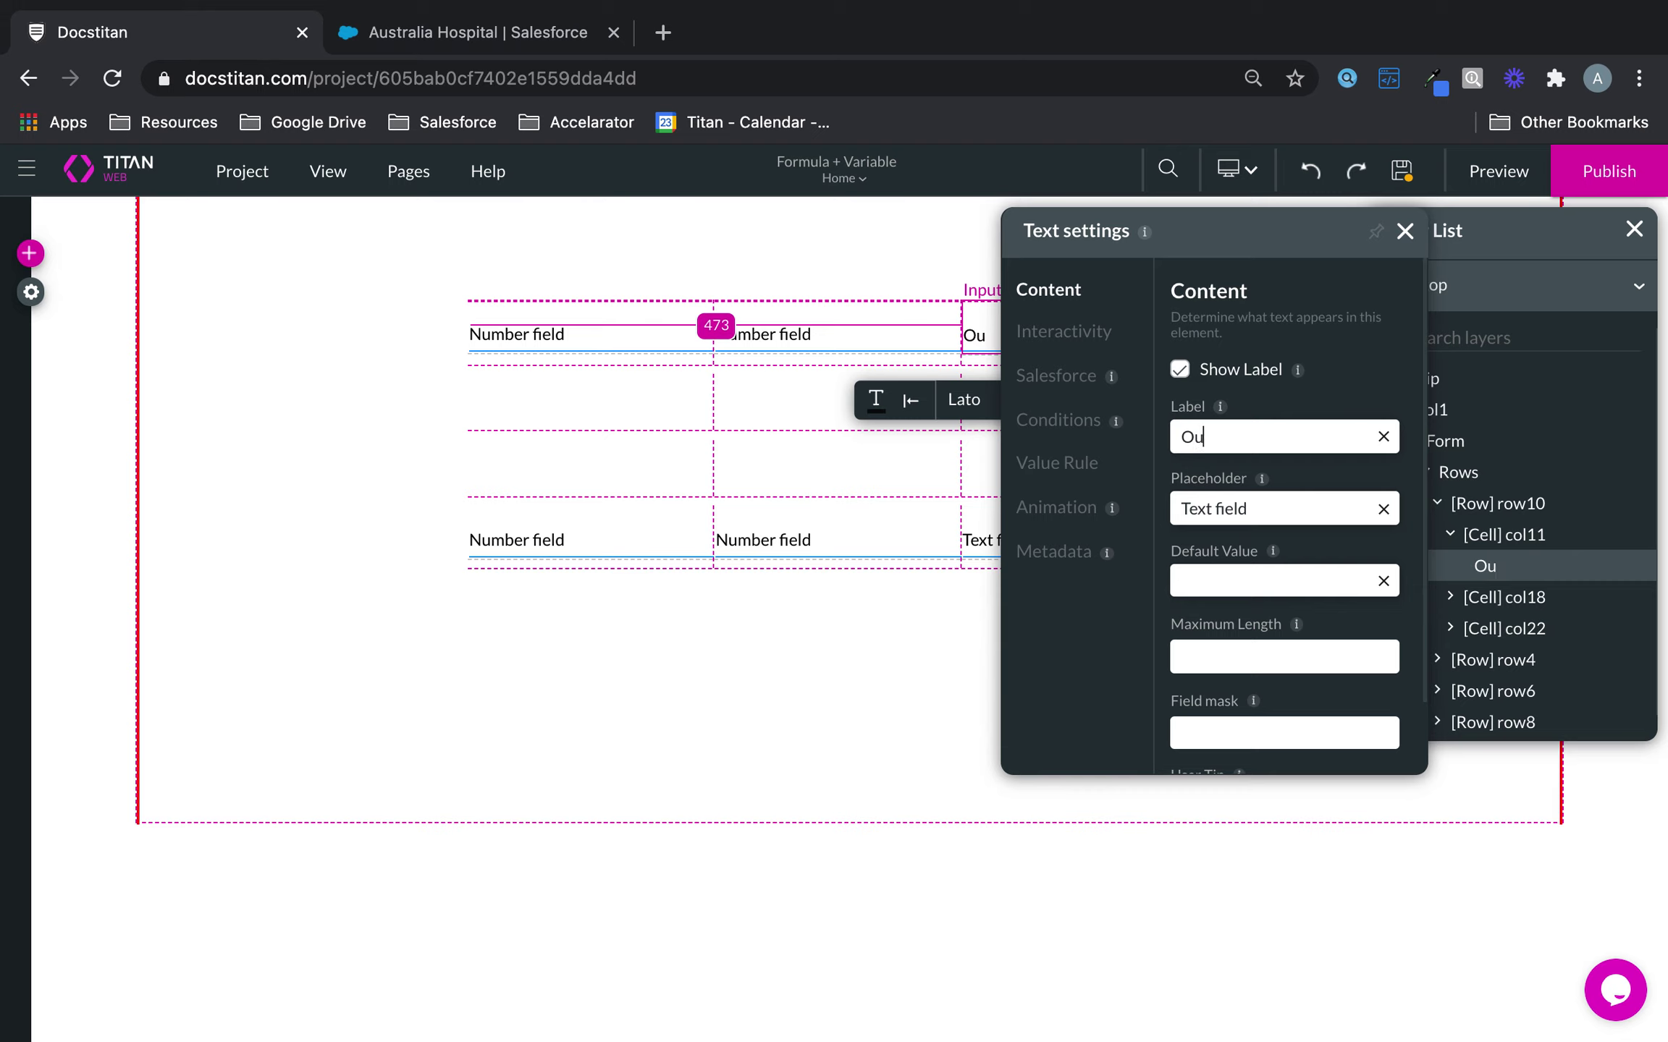
text(tcome 1)
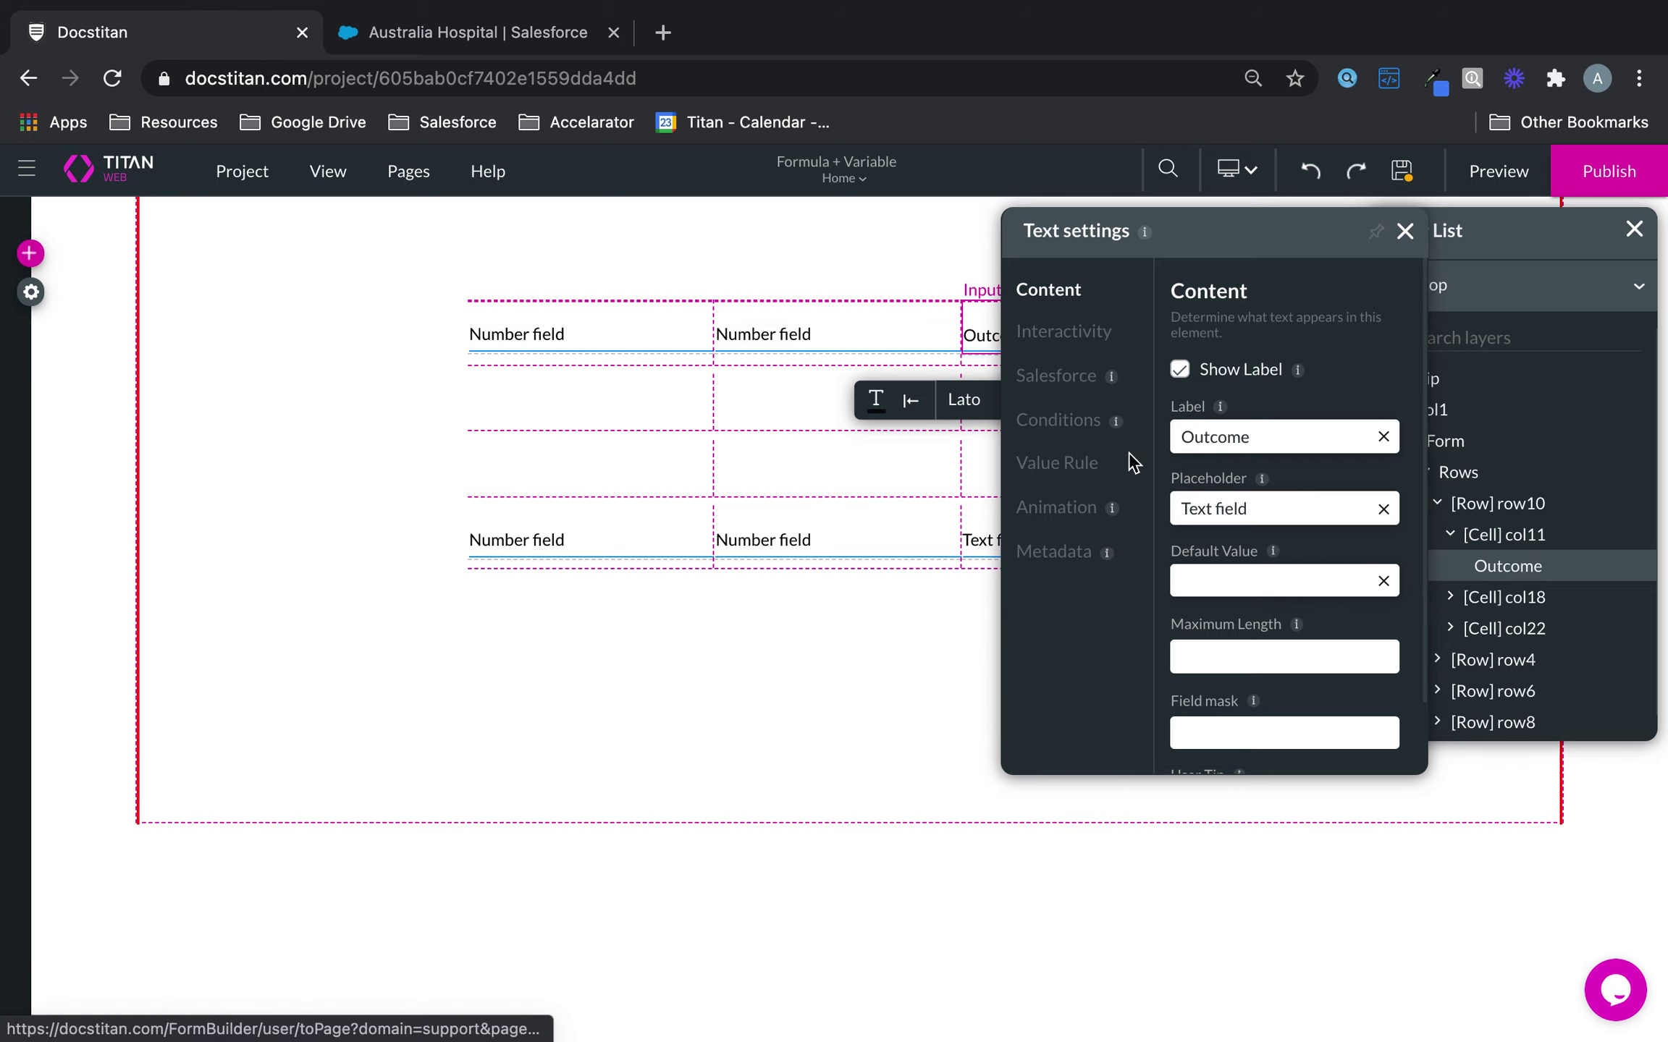
click(1404, 231)
click(1119, 518)
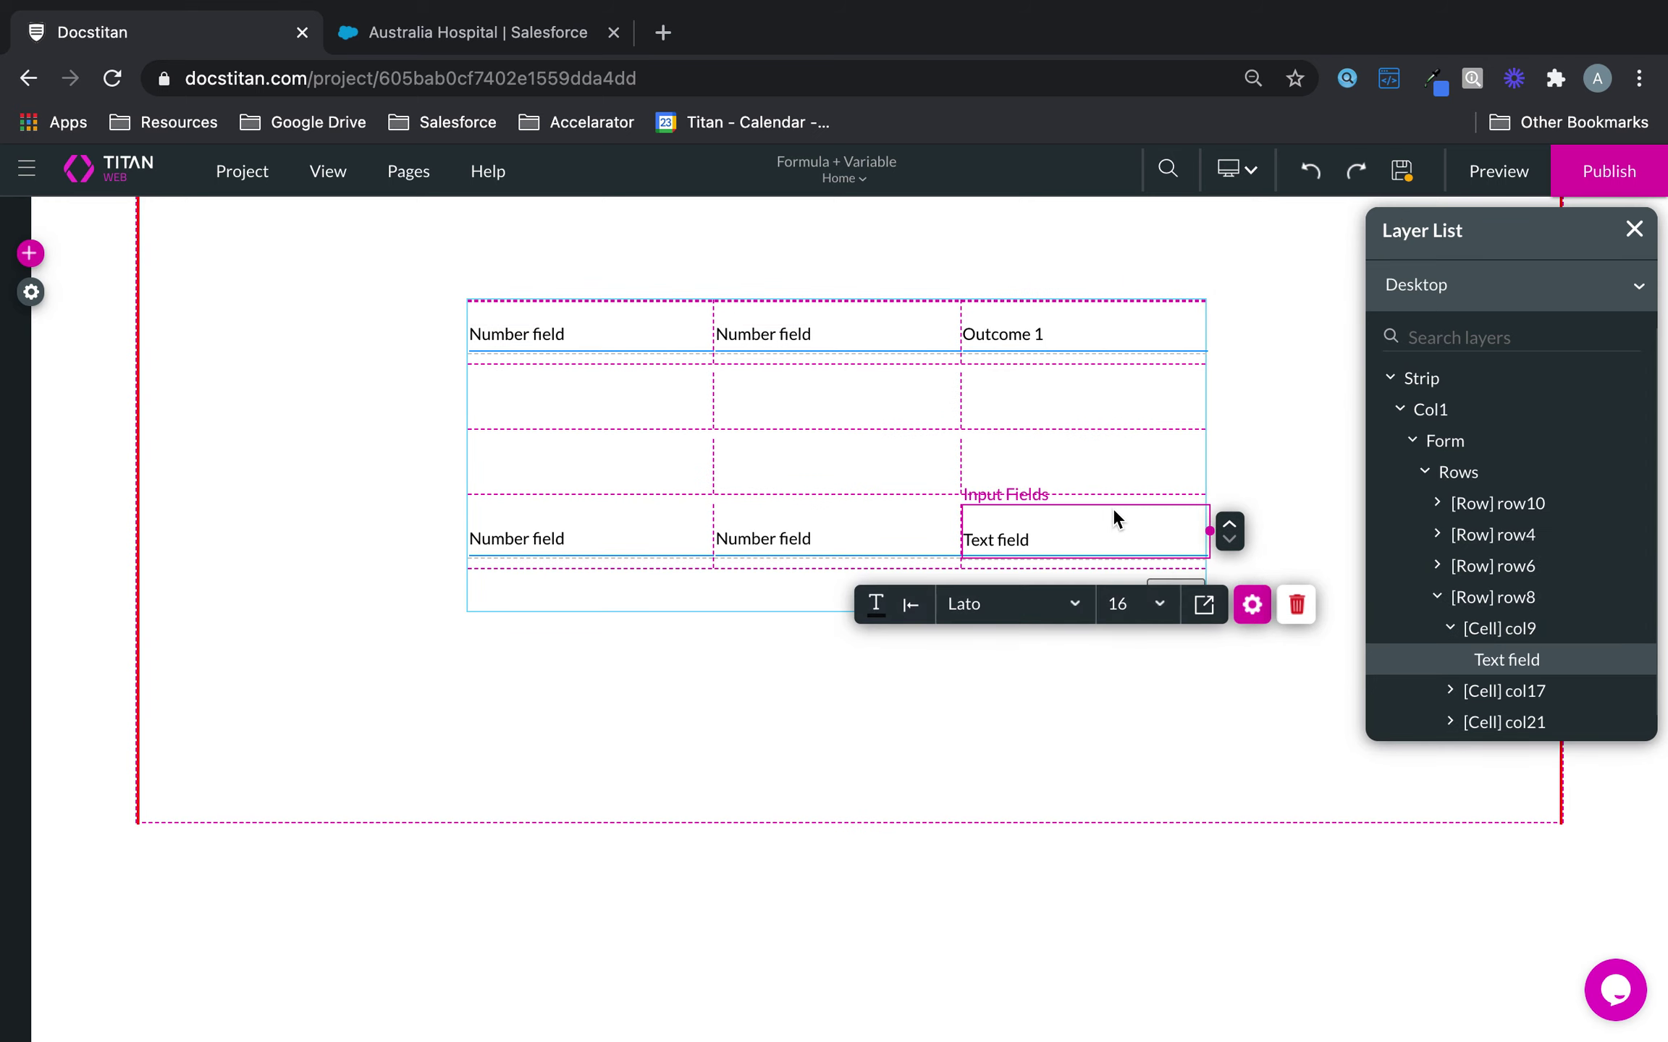
click(1251, 604)
click(1275, 438)
key(super+a)
text(Outcome)
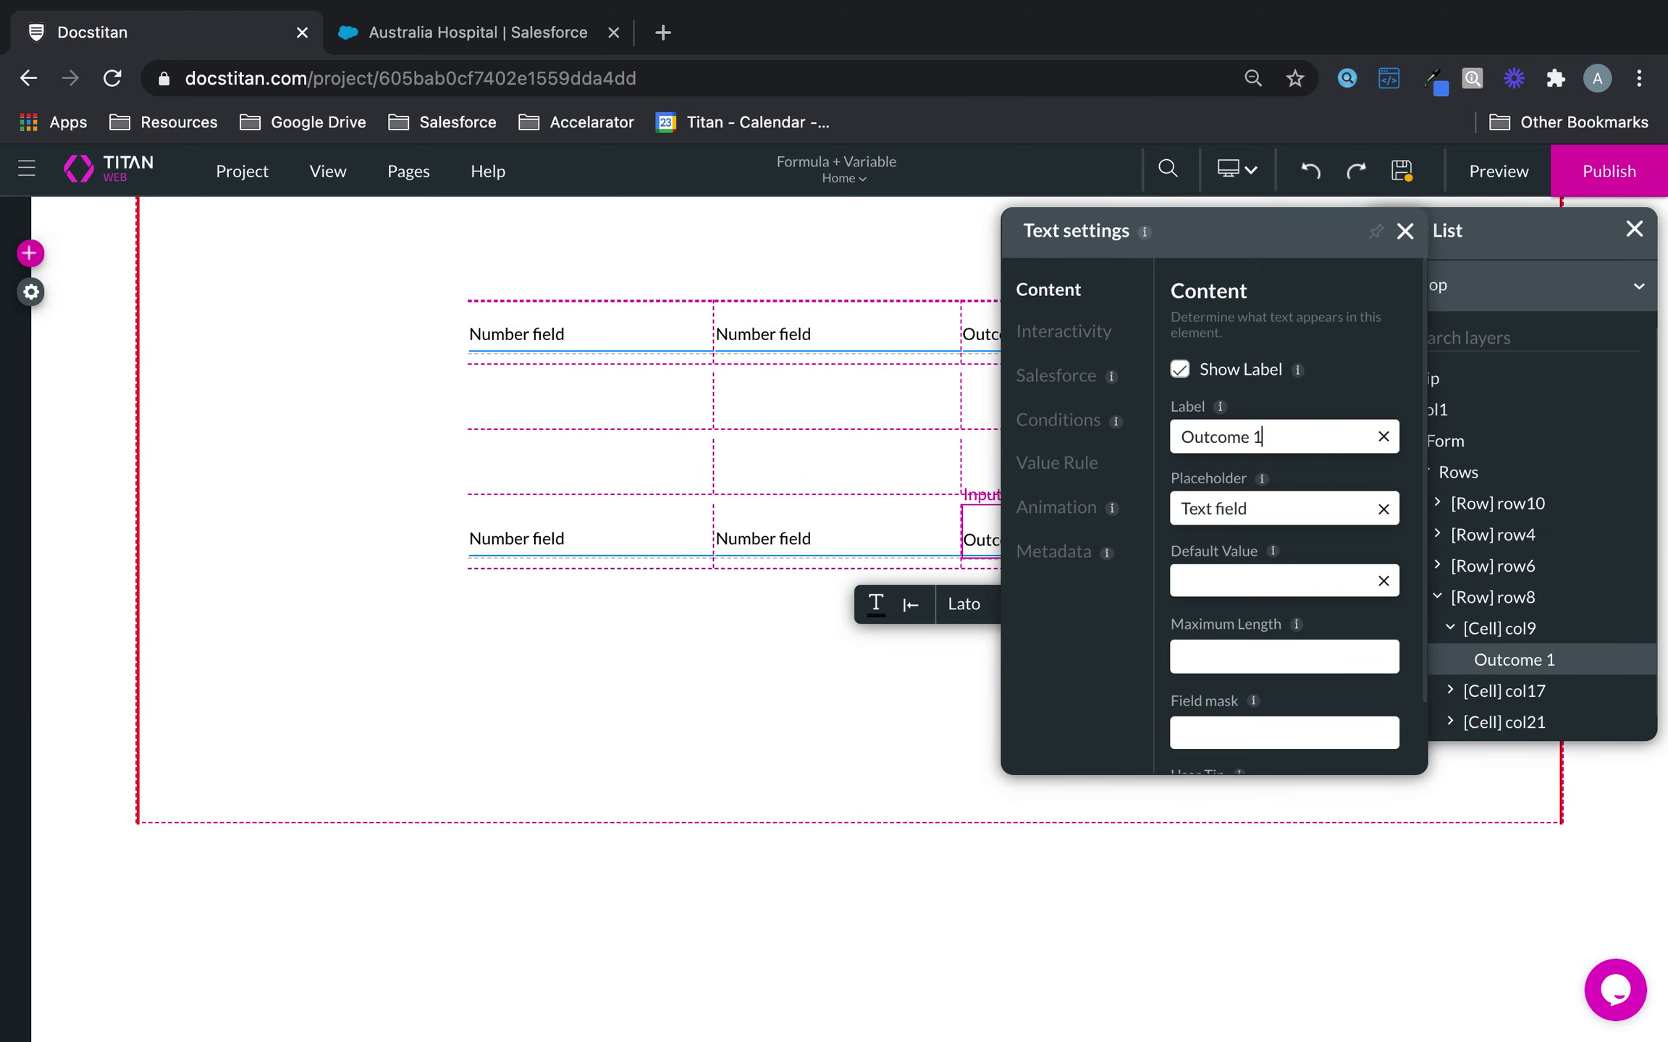
Set the top-left Number field's label to Row A Input 1
click(1404, 230)
click(579, 345)
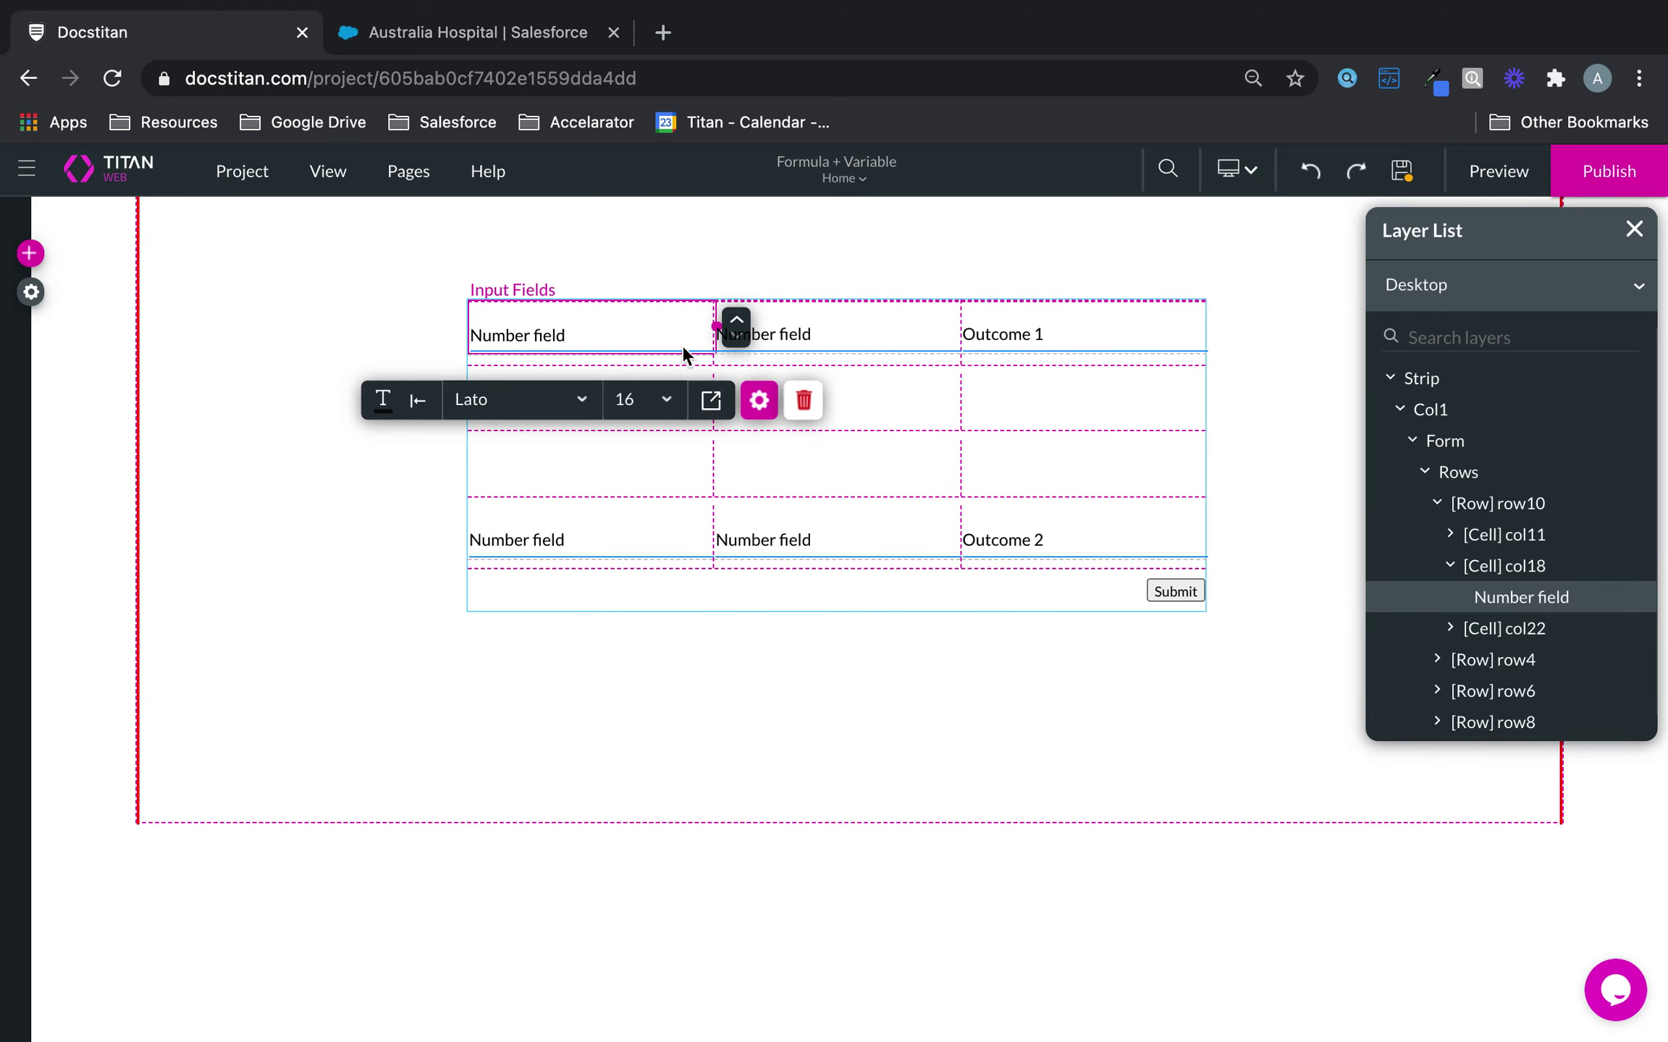
click(759, 399)
click(1306, 430)
key(super+a)
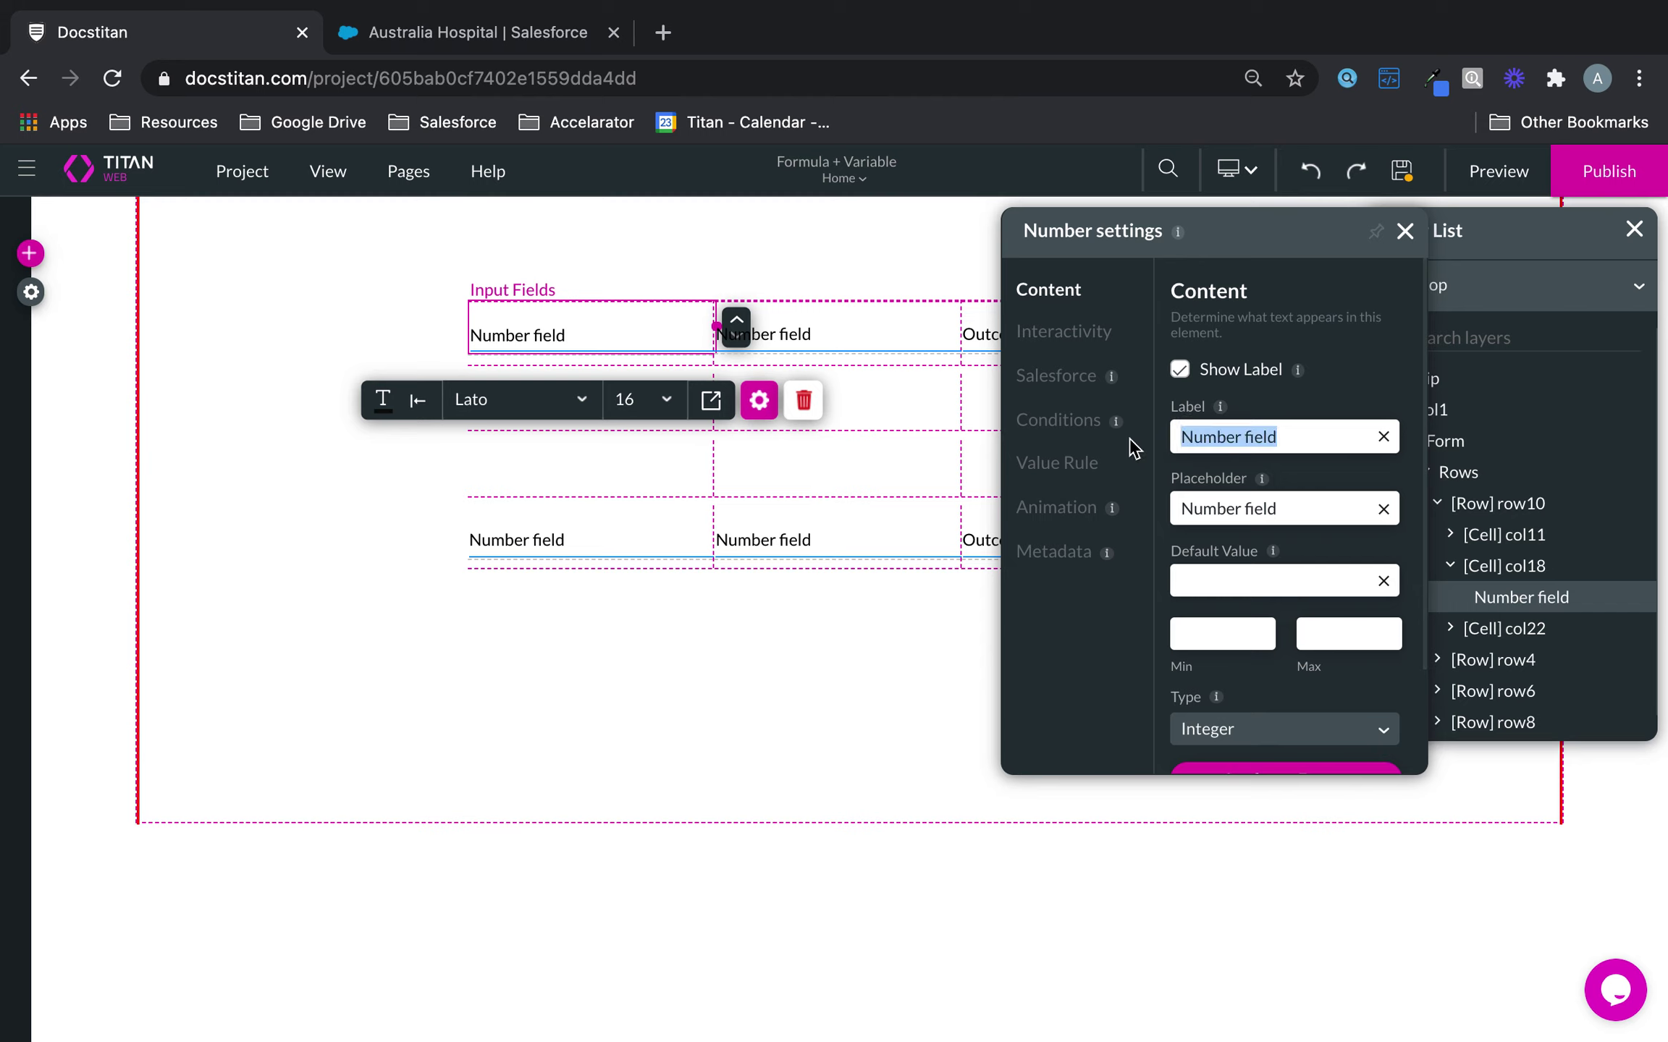
text(Field)
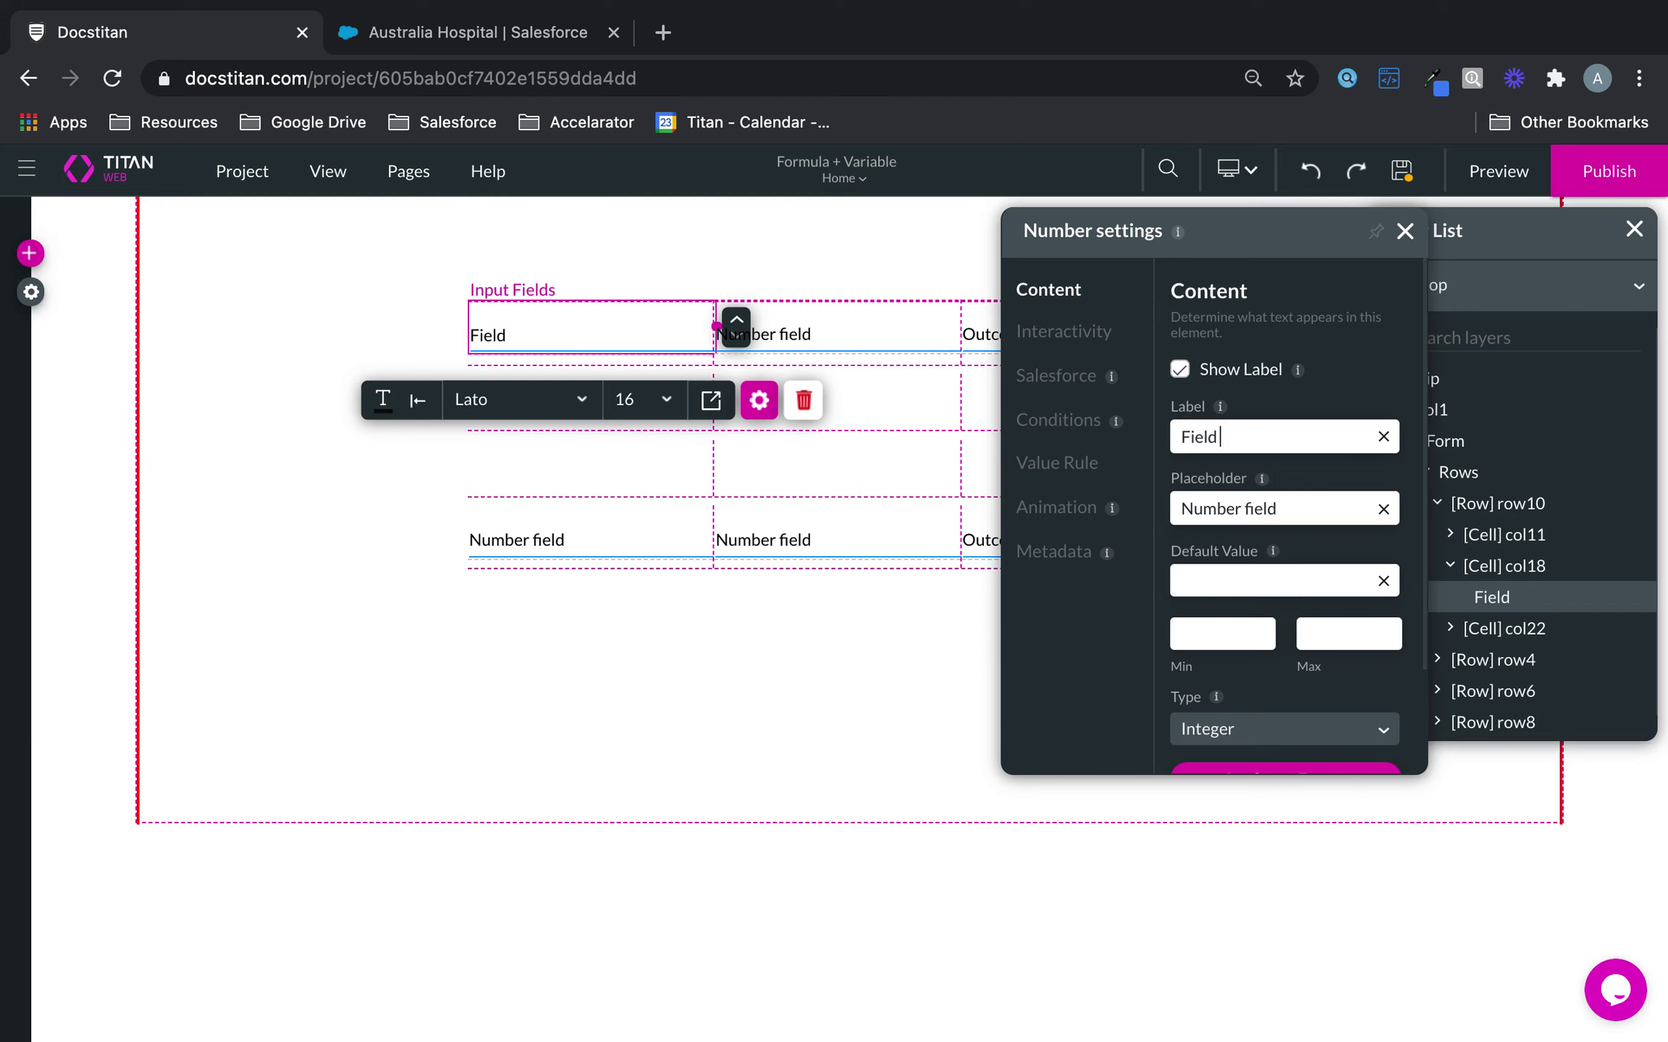
key(BackSpace)
key(BackSpace)
key(BackSpace)
key(BackSpace)
key(BackSpace)
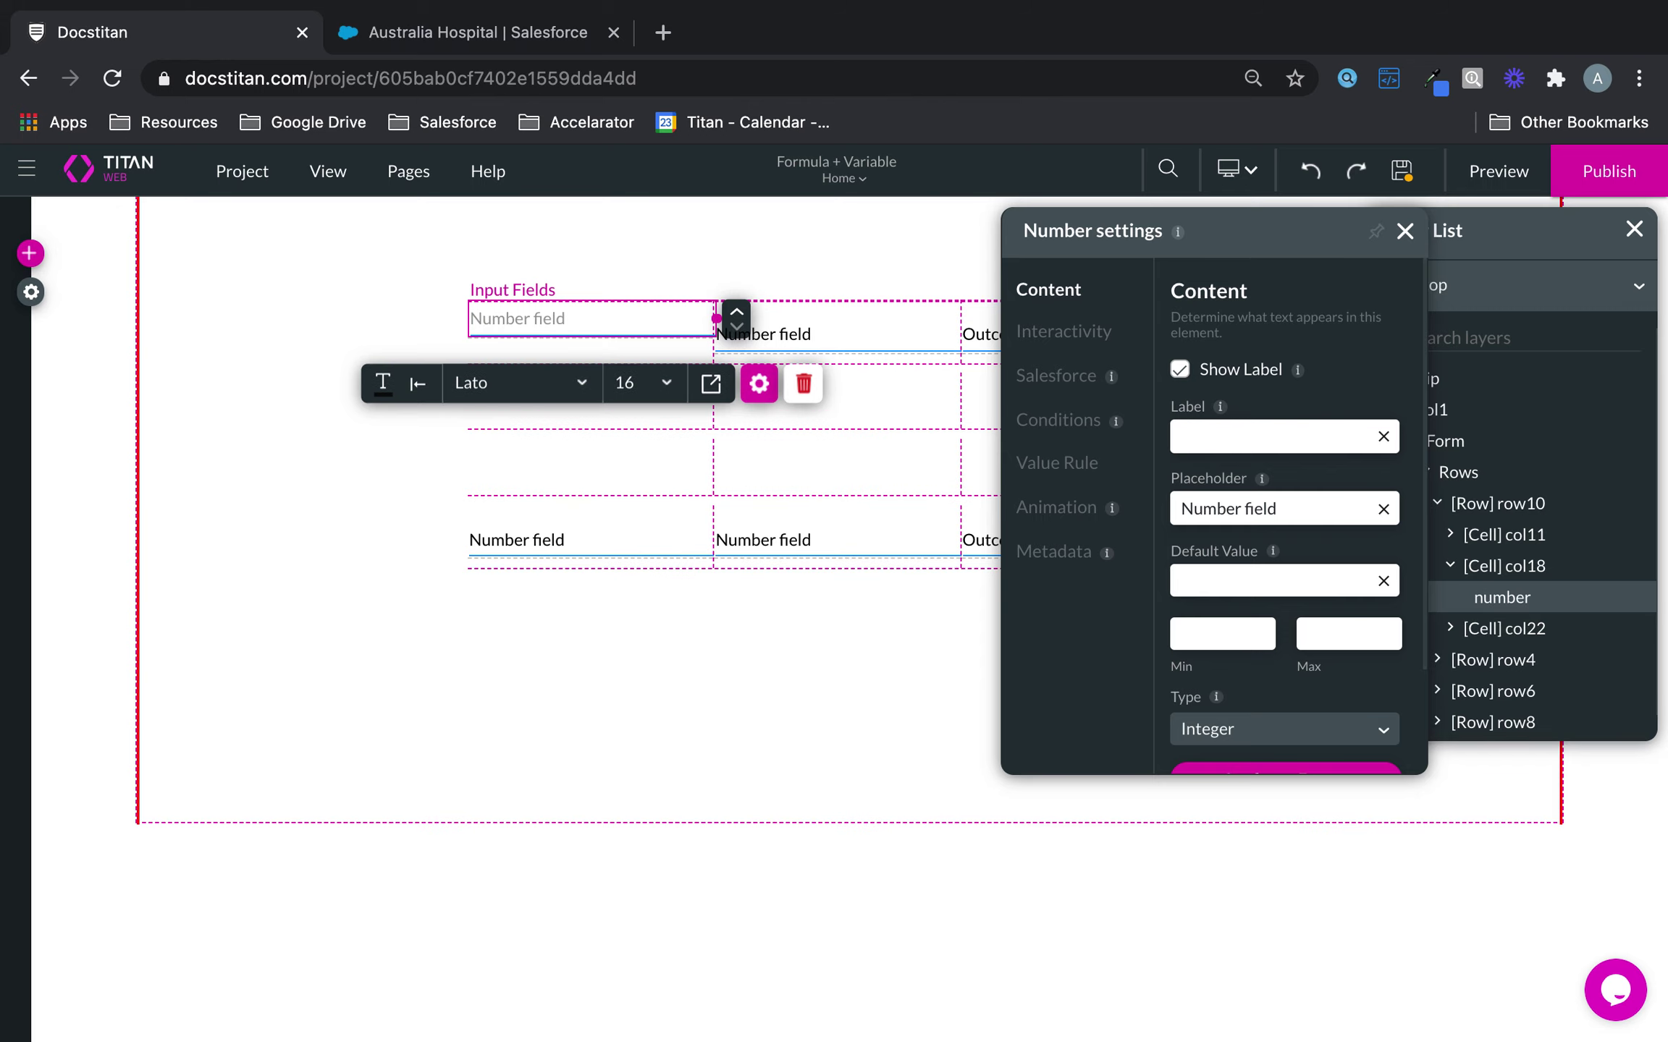
text(Row A F1)
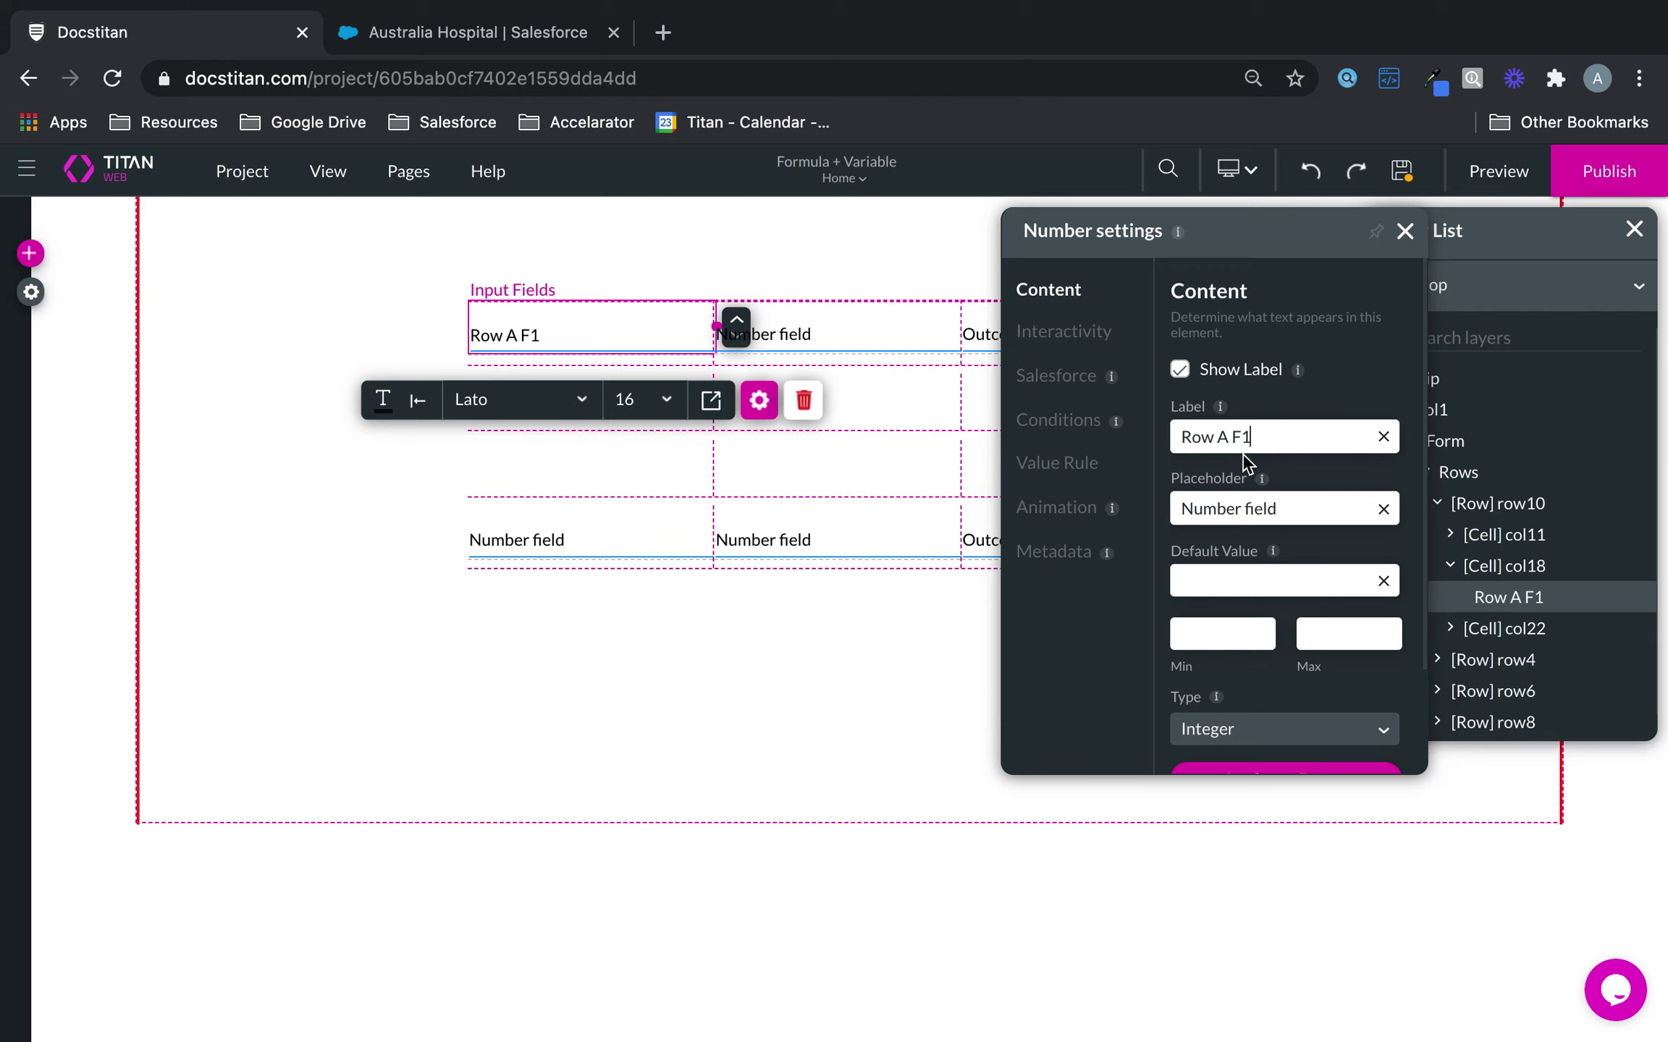
drag(1247, 437, 1099, 439)
text(Row A Inoput)
key(BackSpace)
key(BackSpace)
key(BackSpace)
text(put 1)
drag(1291, 435, 1078, 443)
key(ctrl+c)
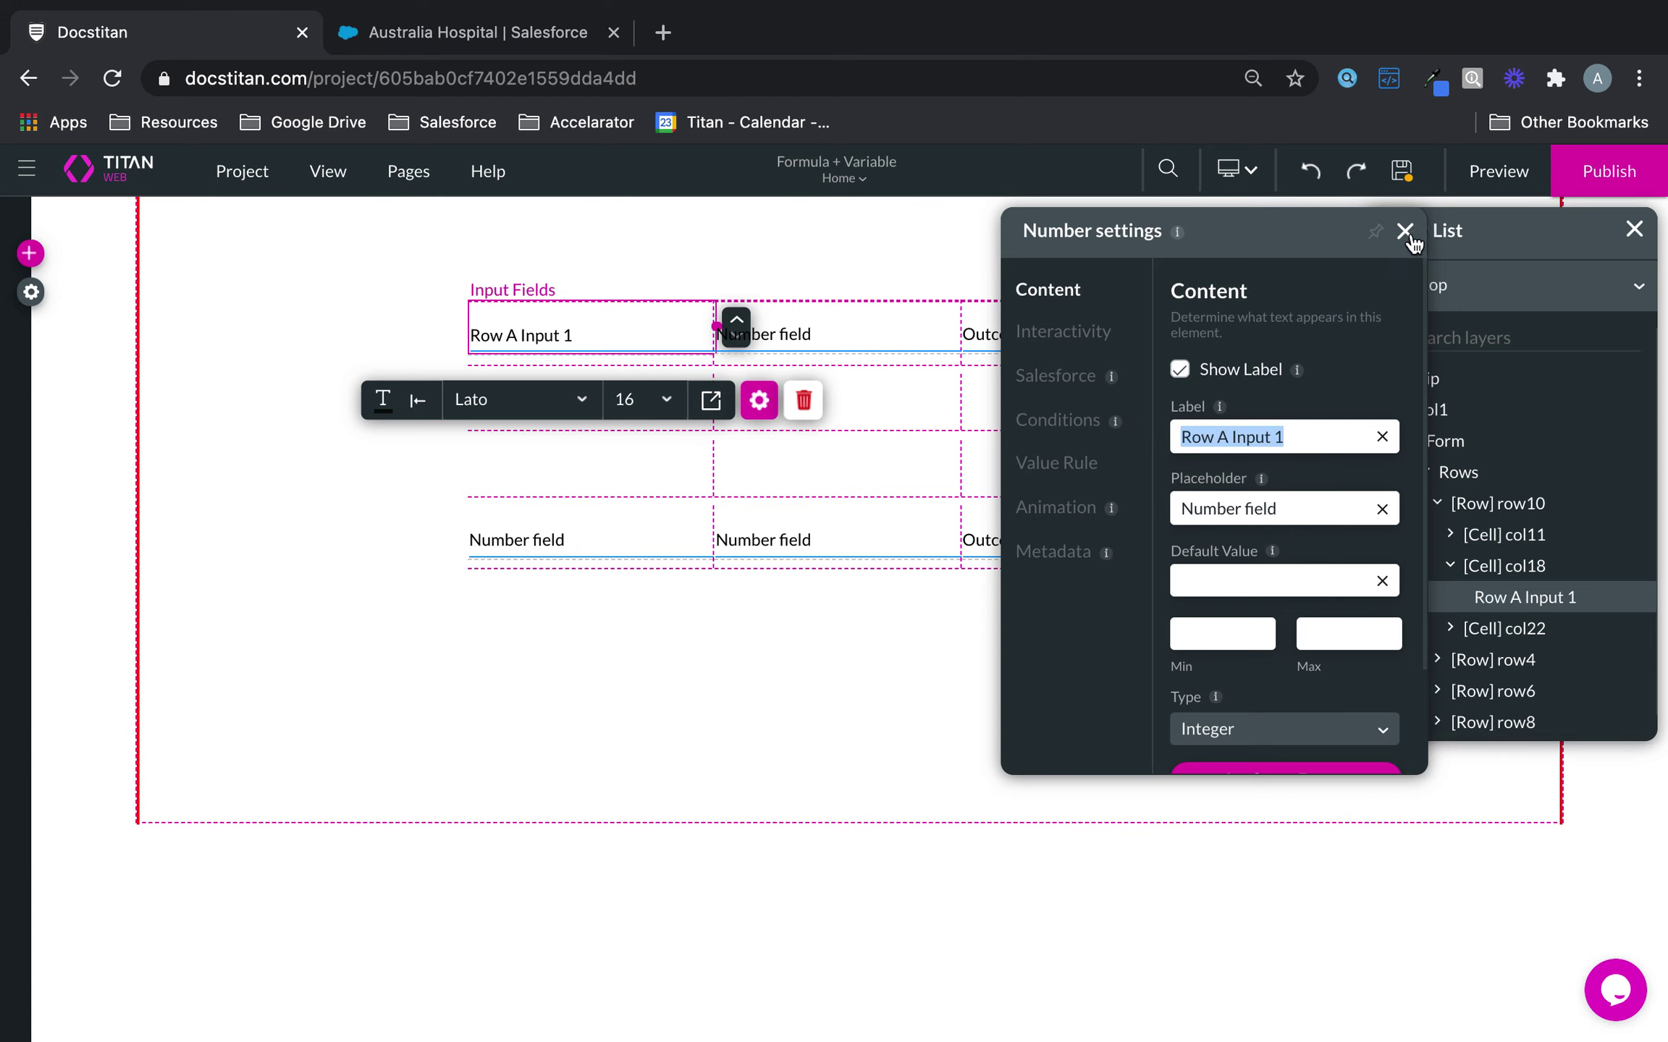
click(1404, 231)
Set the top-middle Number field's label to Row A Input 2
click(883, 336)
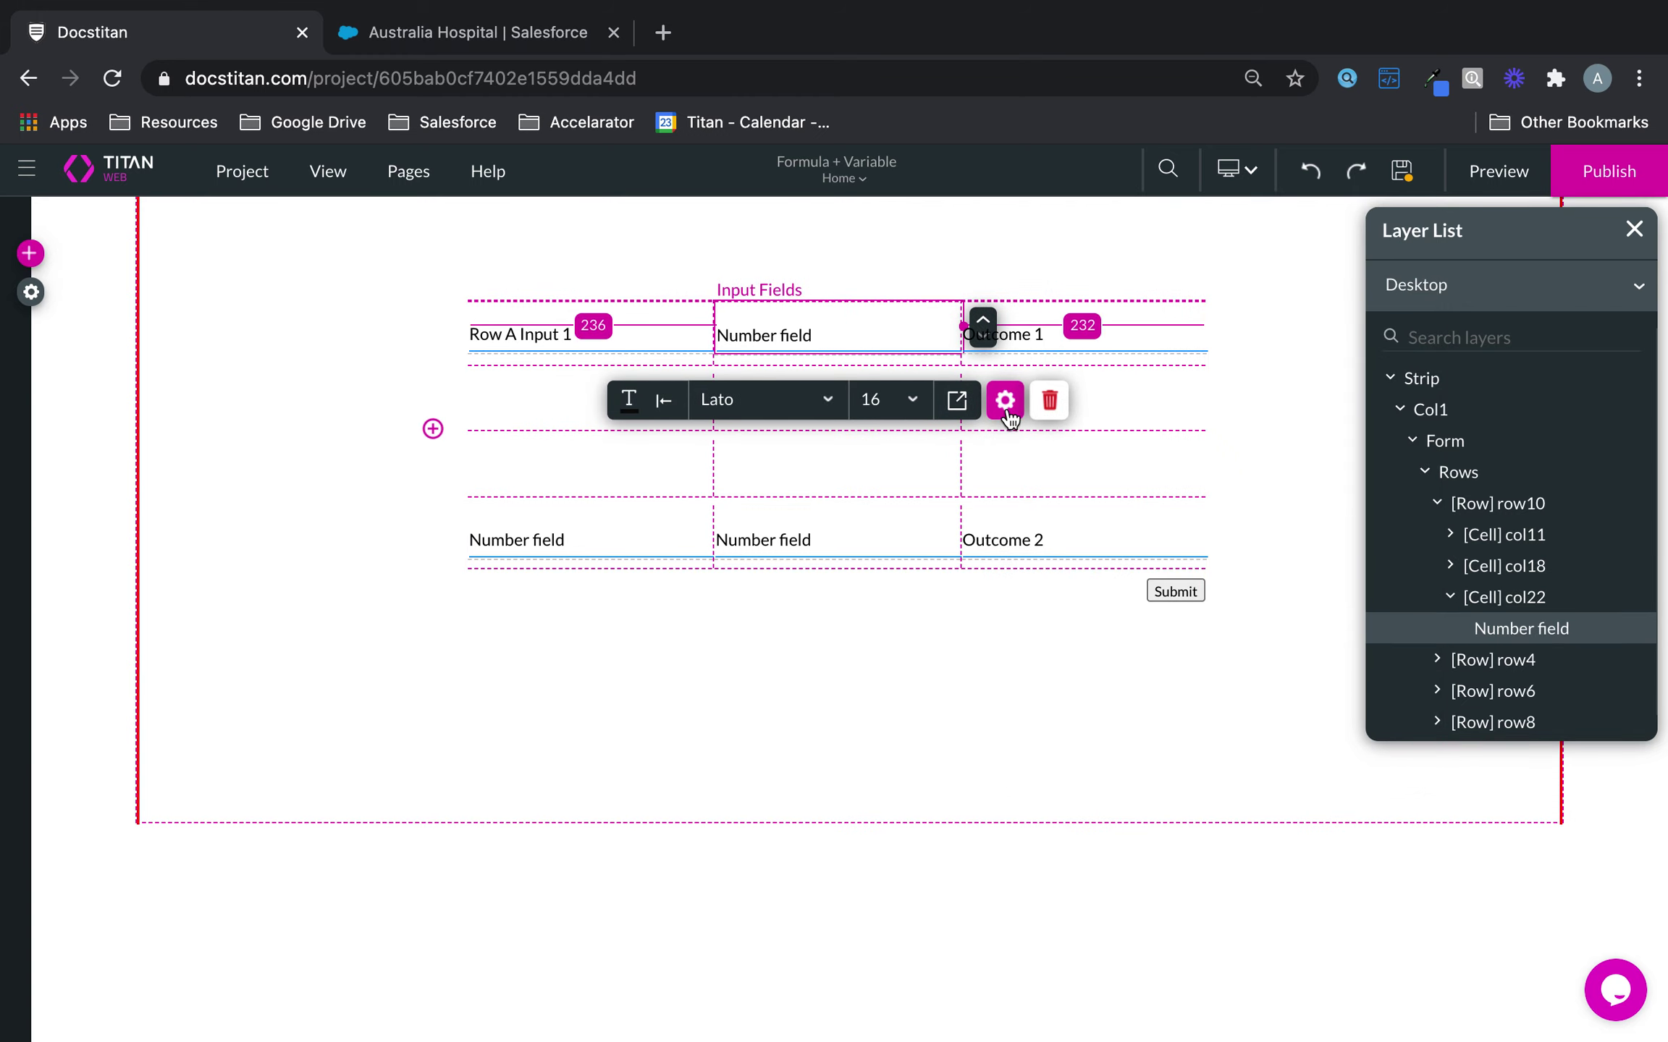
click(1003, 400)
drag(1310, 443, 1105, 439)
key(ctrl+v)
key(BackSpace)
text(2)
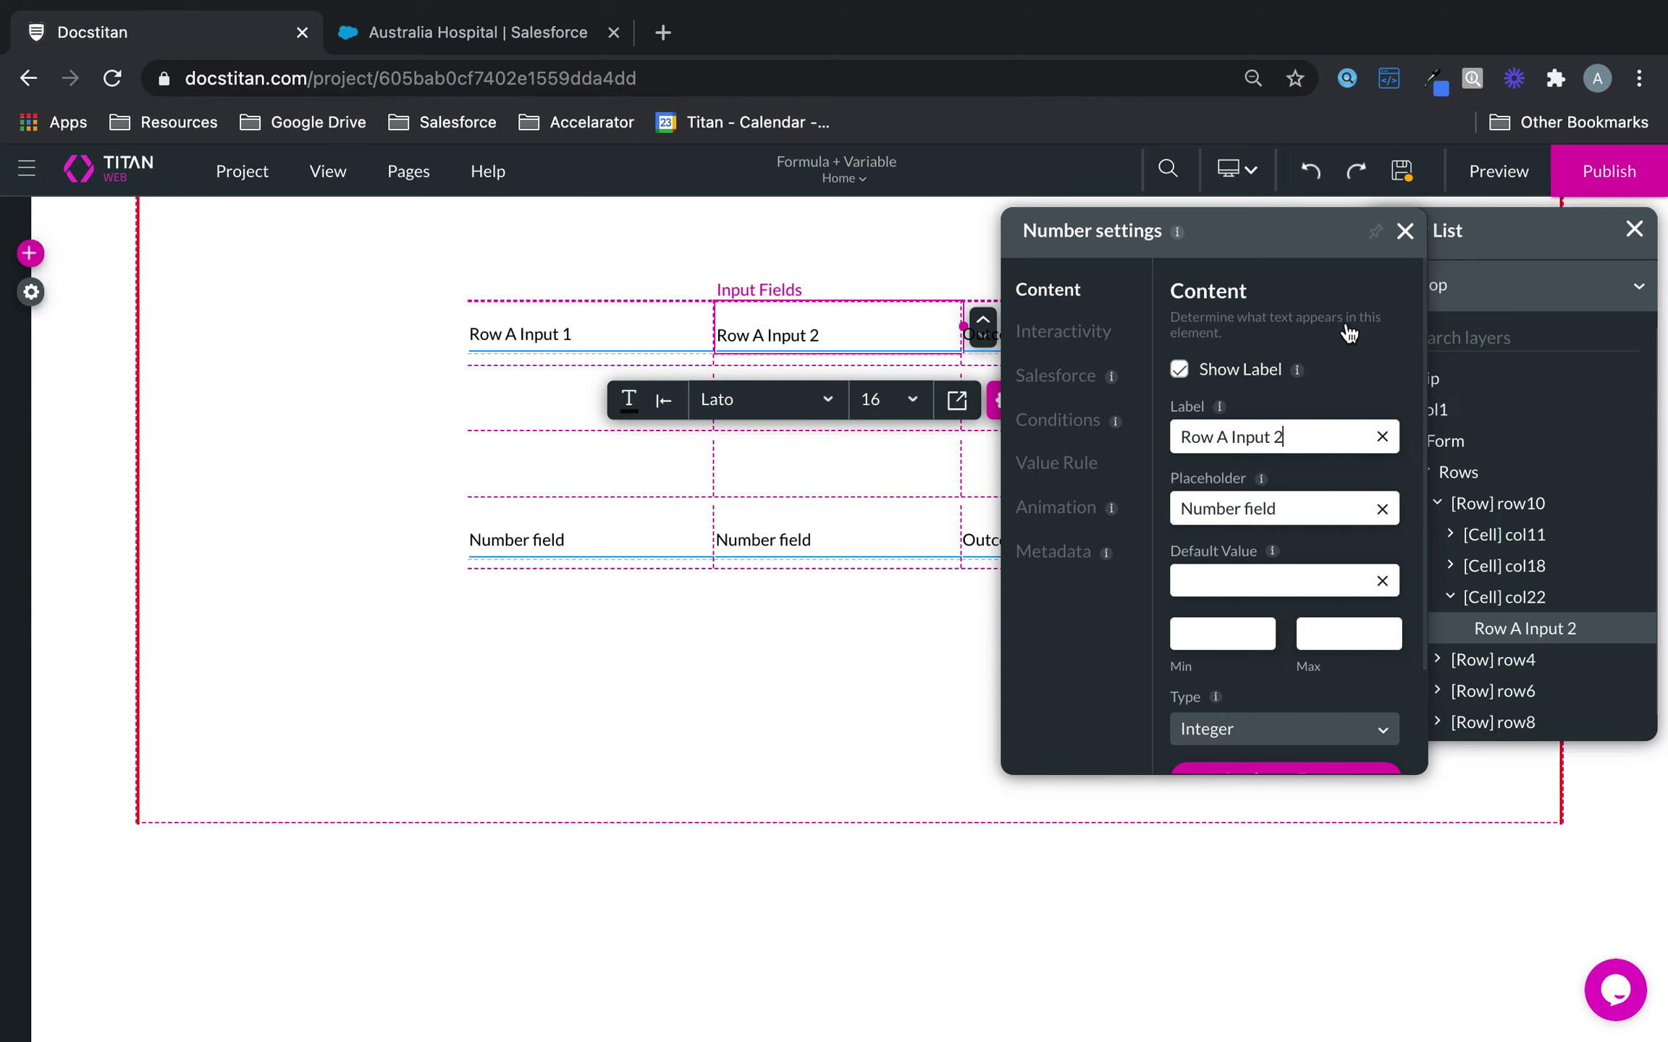
Set the bottom-left Number field's label to Row D Input 1
click(1405, 231)
click(532, 539)
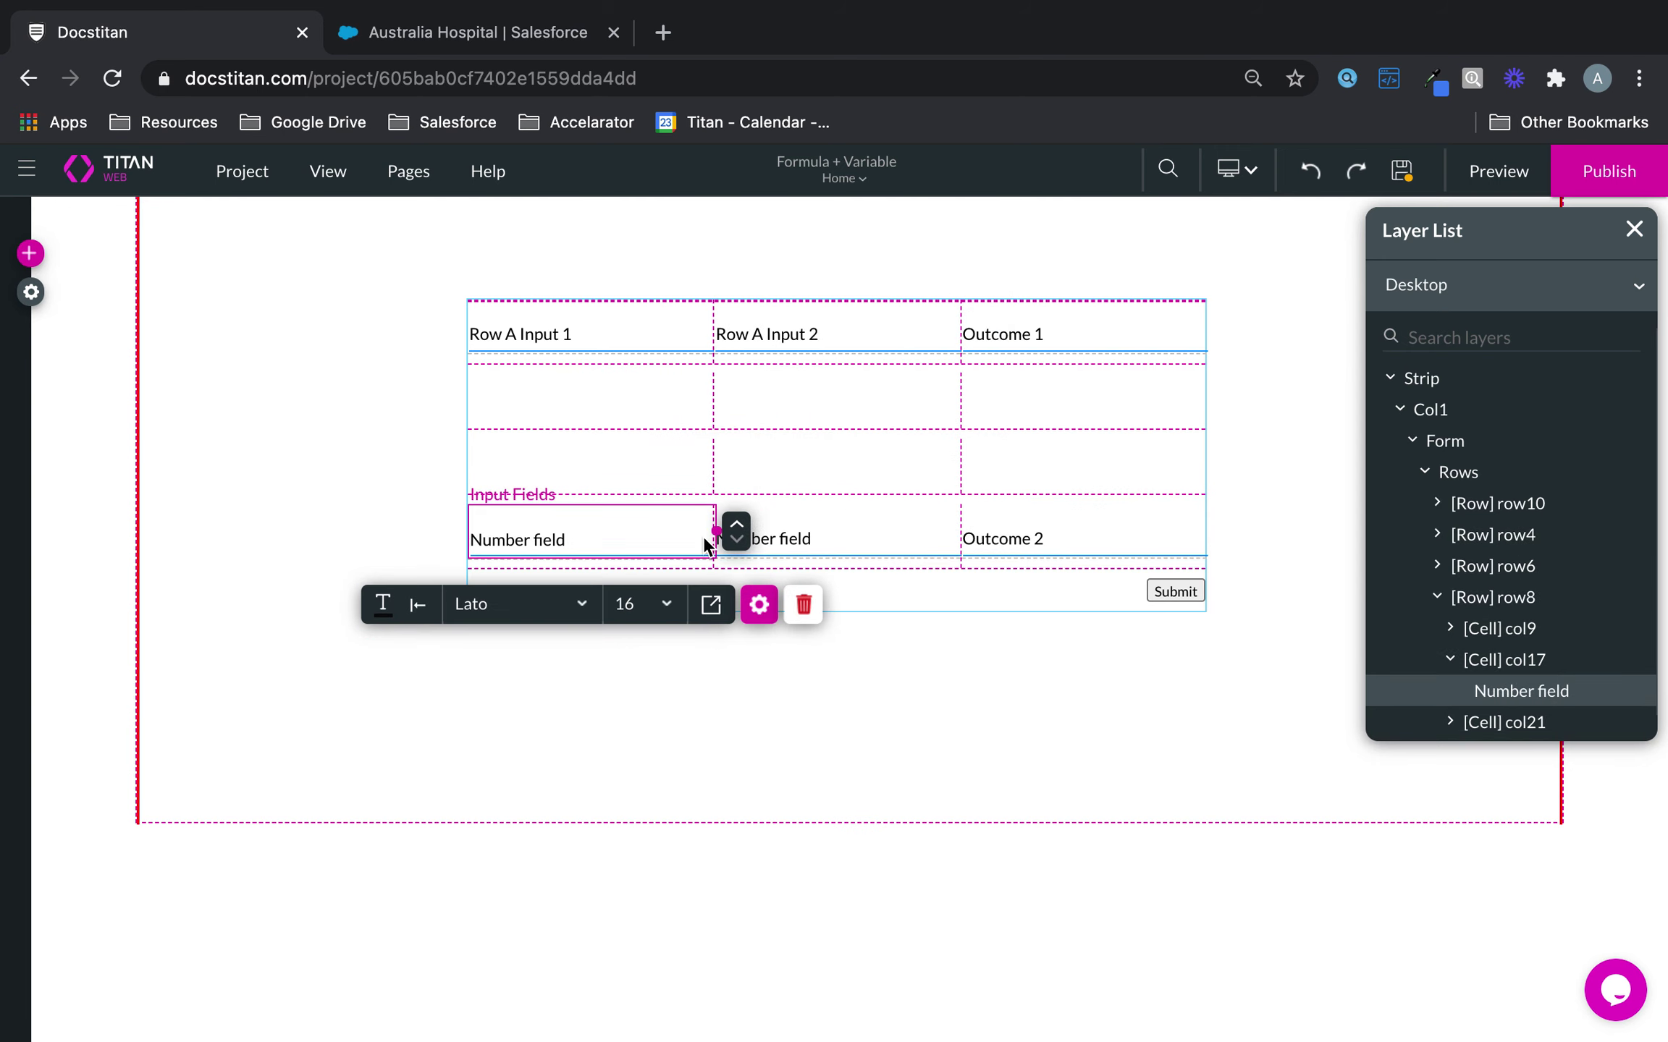
click(758, 604)
click(1276, 435)
triple_click(1230, 435)
text(Row A Input 1)
key(BackSpace)
text(D)
click(1405, 231)
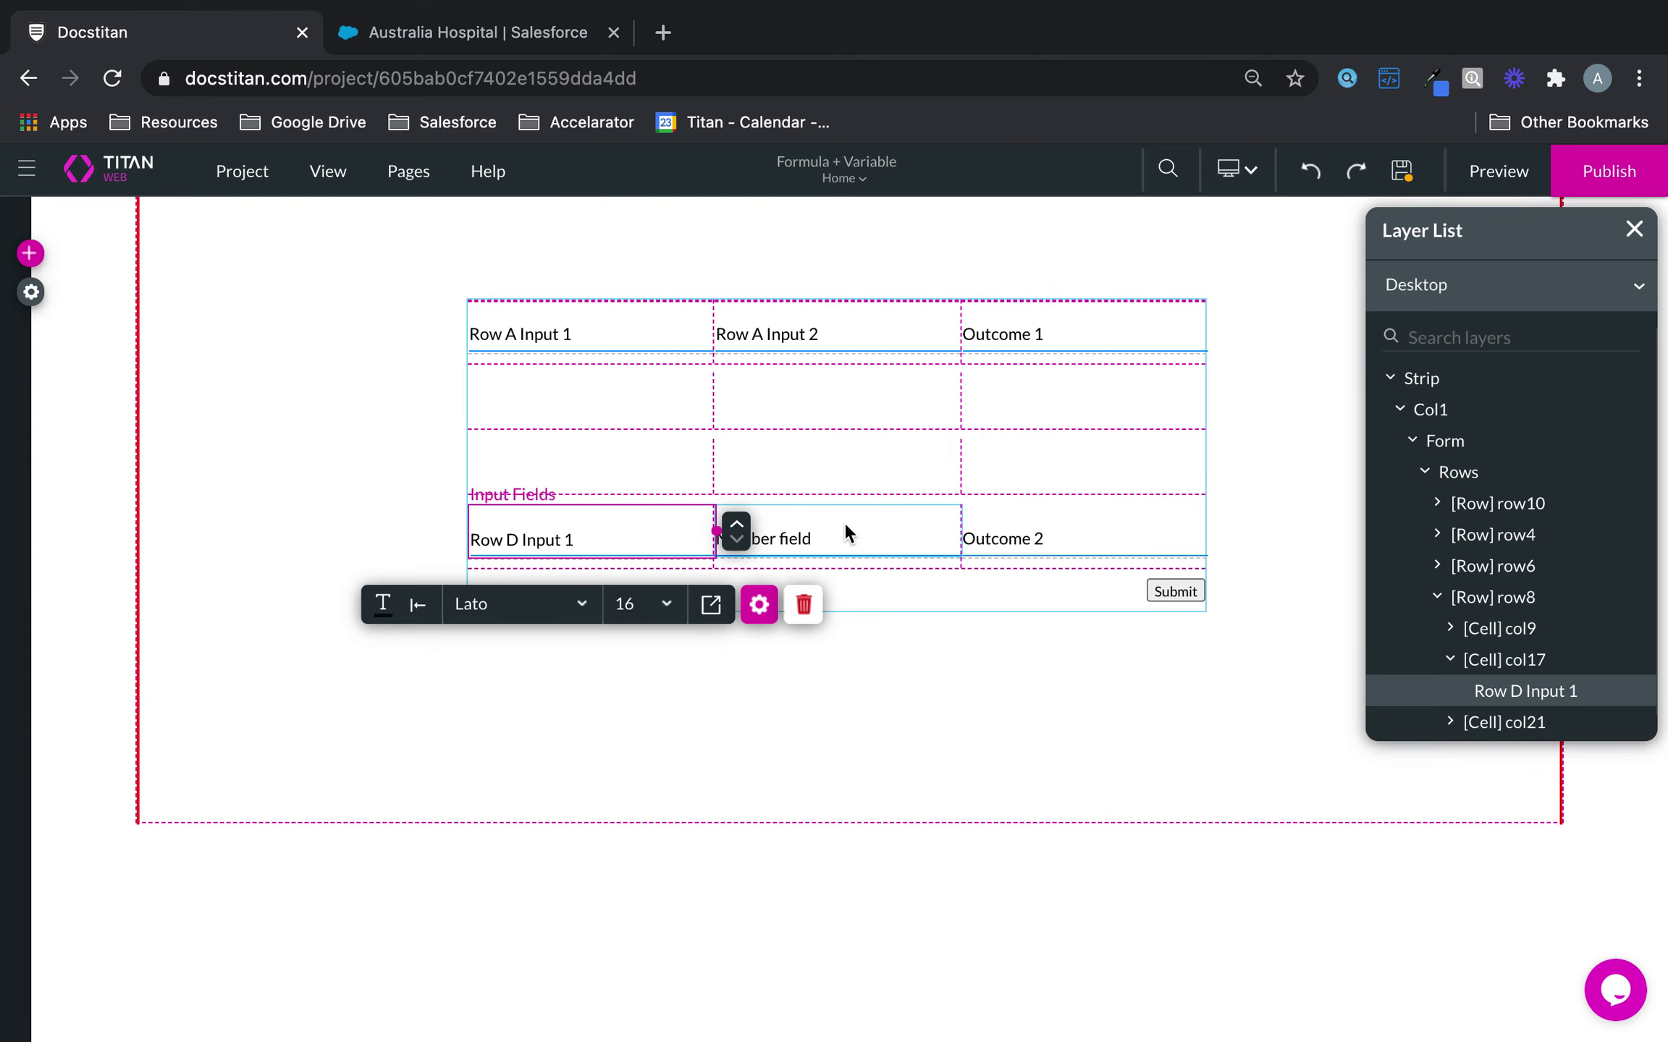
Set the bottom-middle Number field's label to Row D Input 2
click(844, 536)
click(995, 605)
drag(1288, 435, 1082, 425)
key(ctrl+v)
double_click(1220, 434)
key(BackSpace)
text(D)
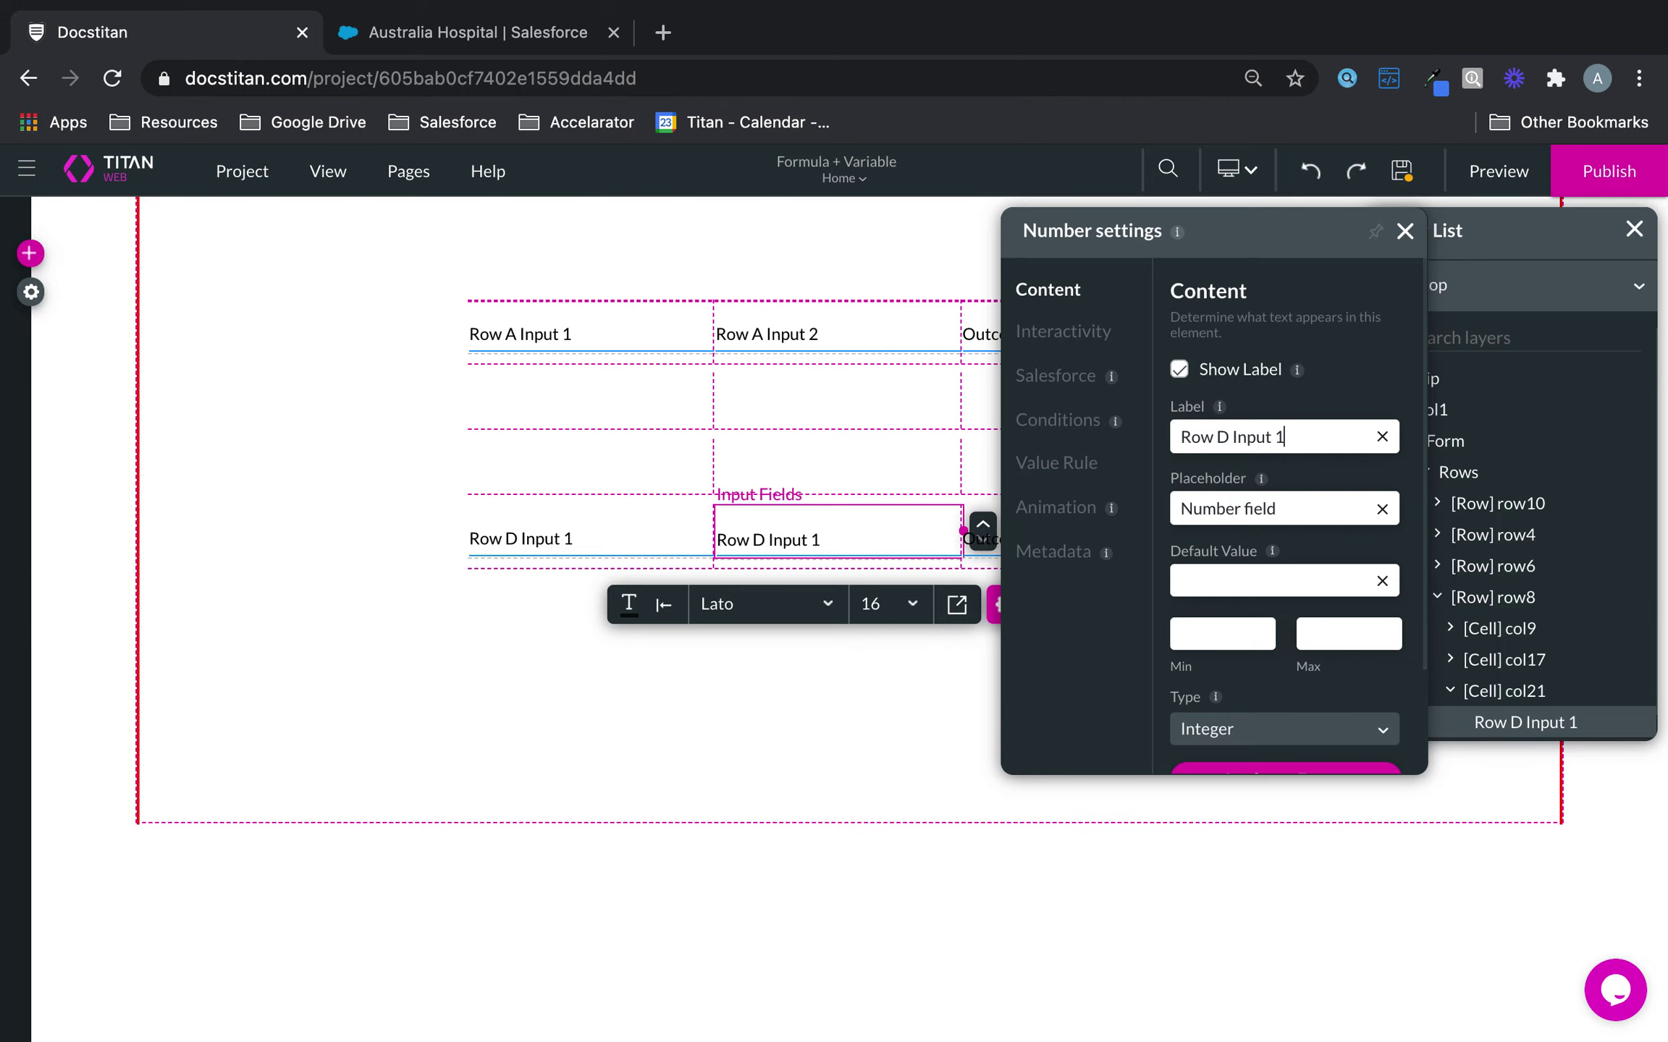
click(1404, 231)
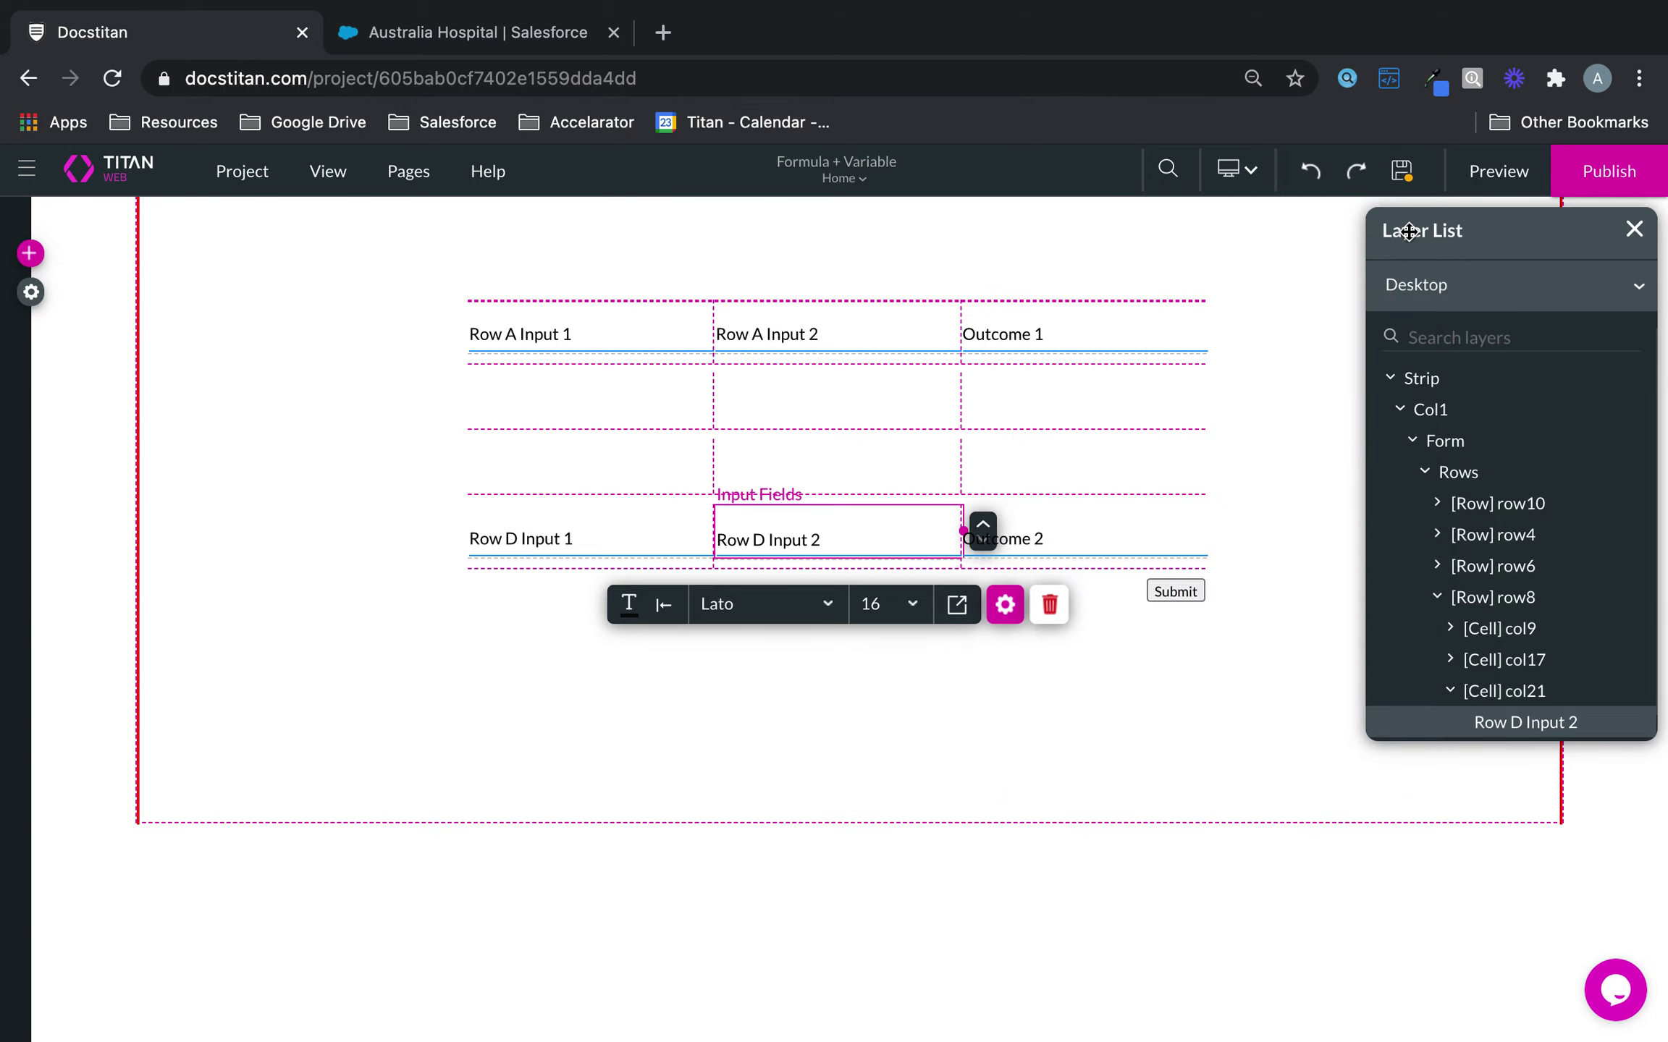
In the Home page's Configure Actions, add a Numeric formula variable and rename powerfield1 to rowaoutcome
click(383, 170)
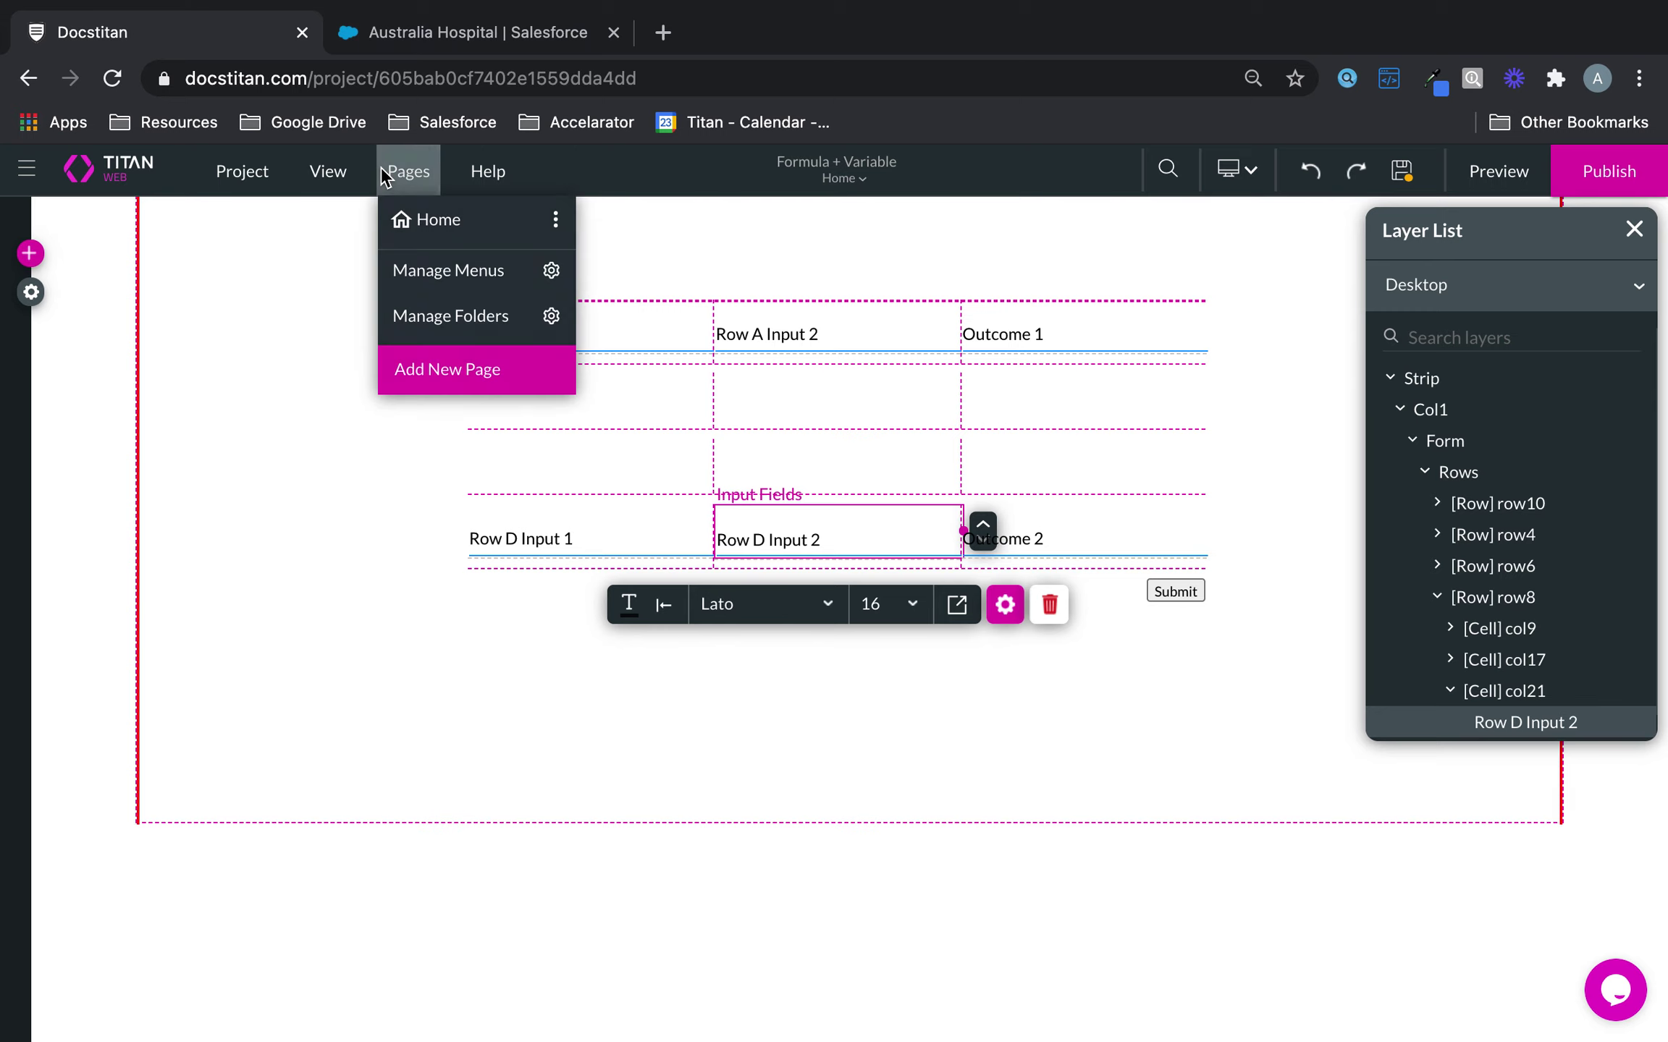
click(556, 219)
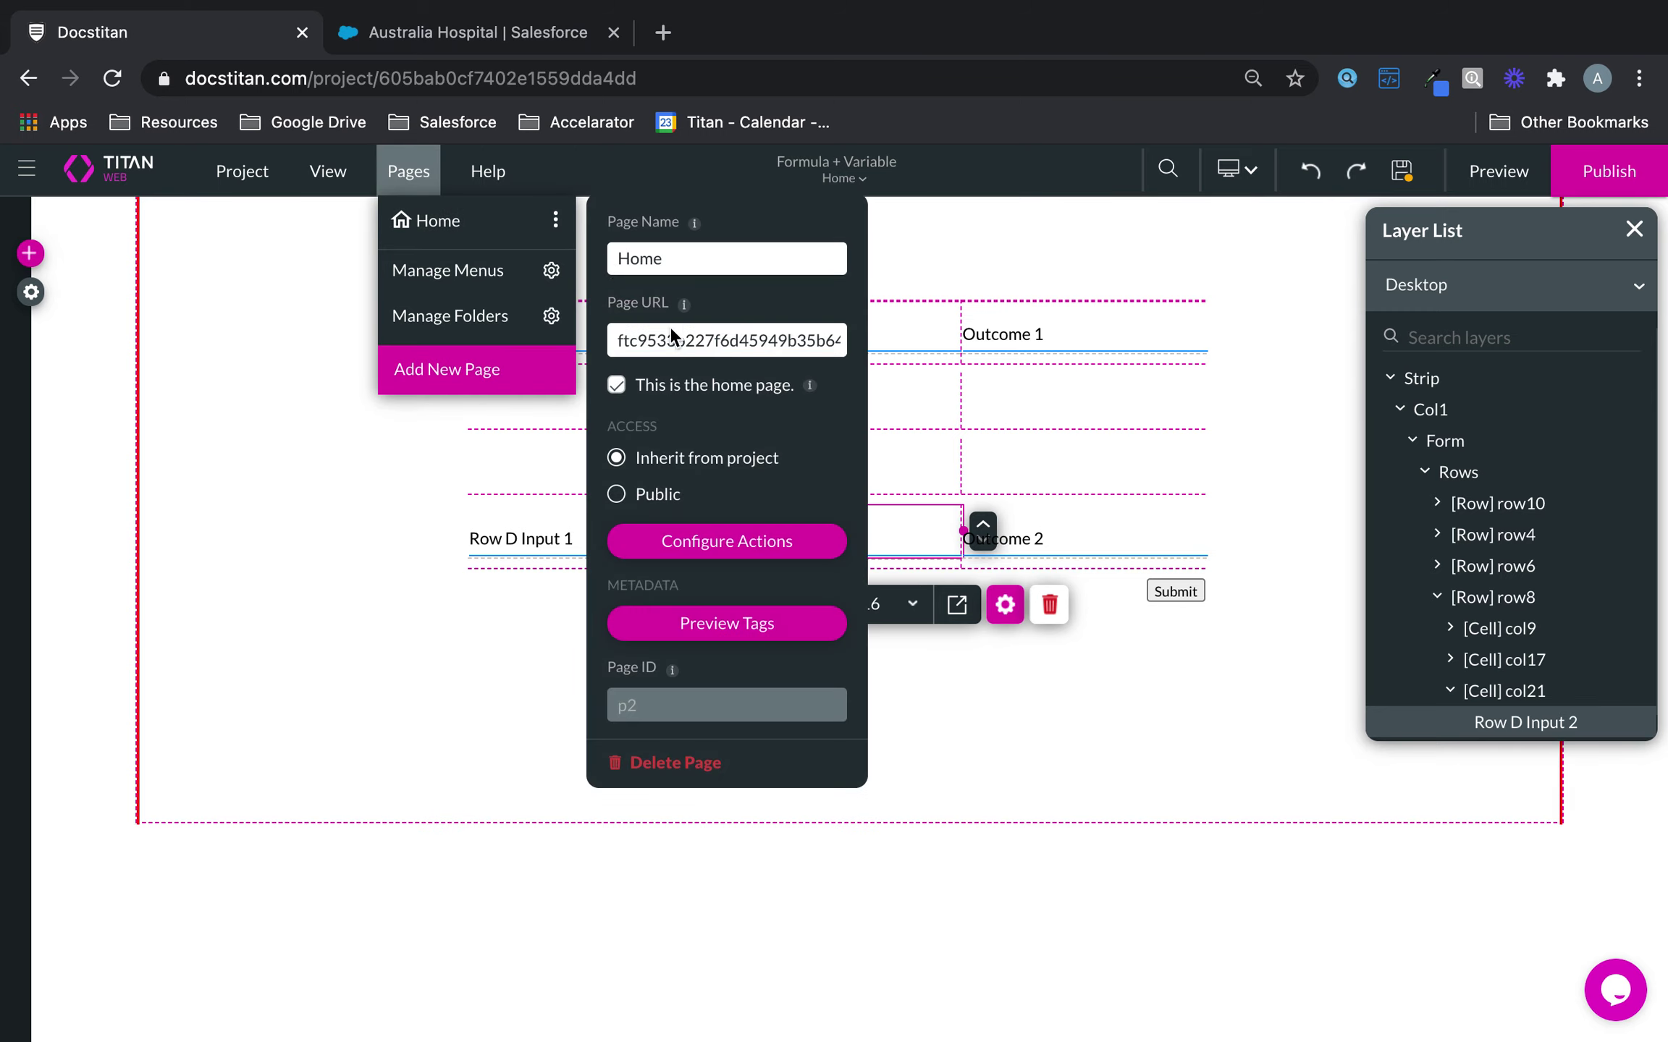
click(731, 544)
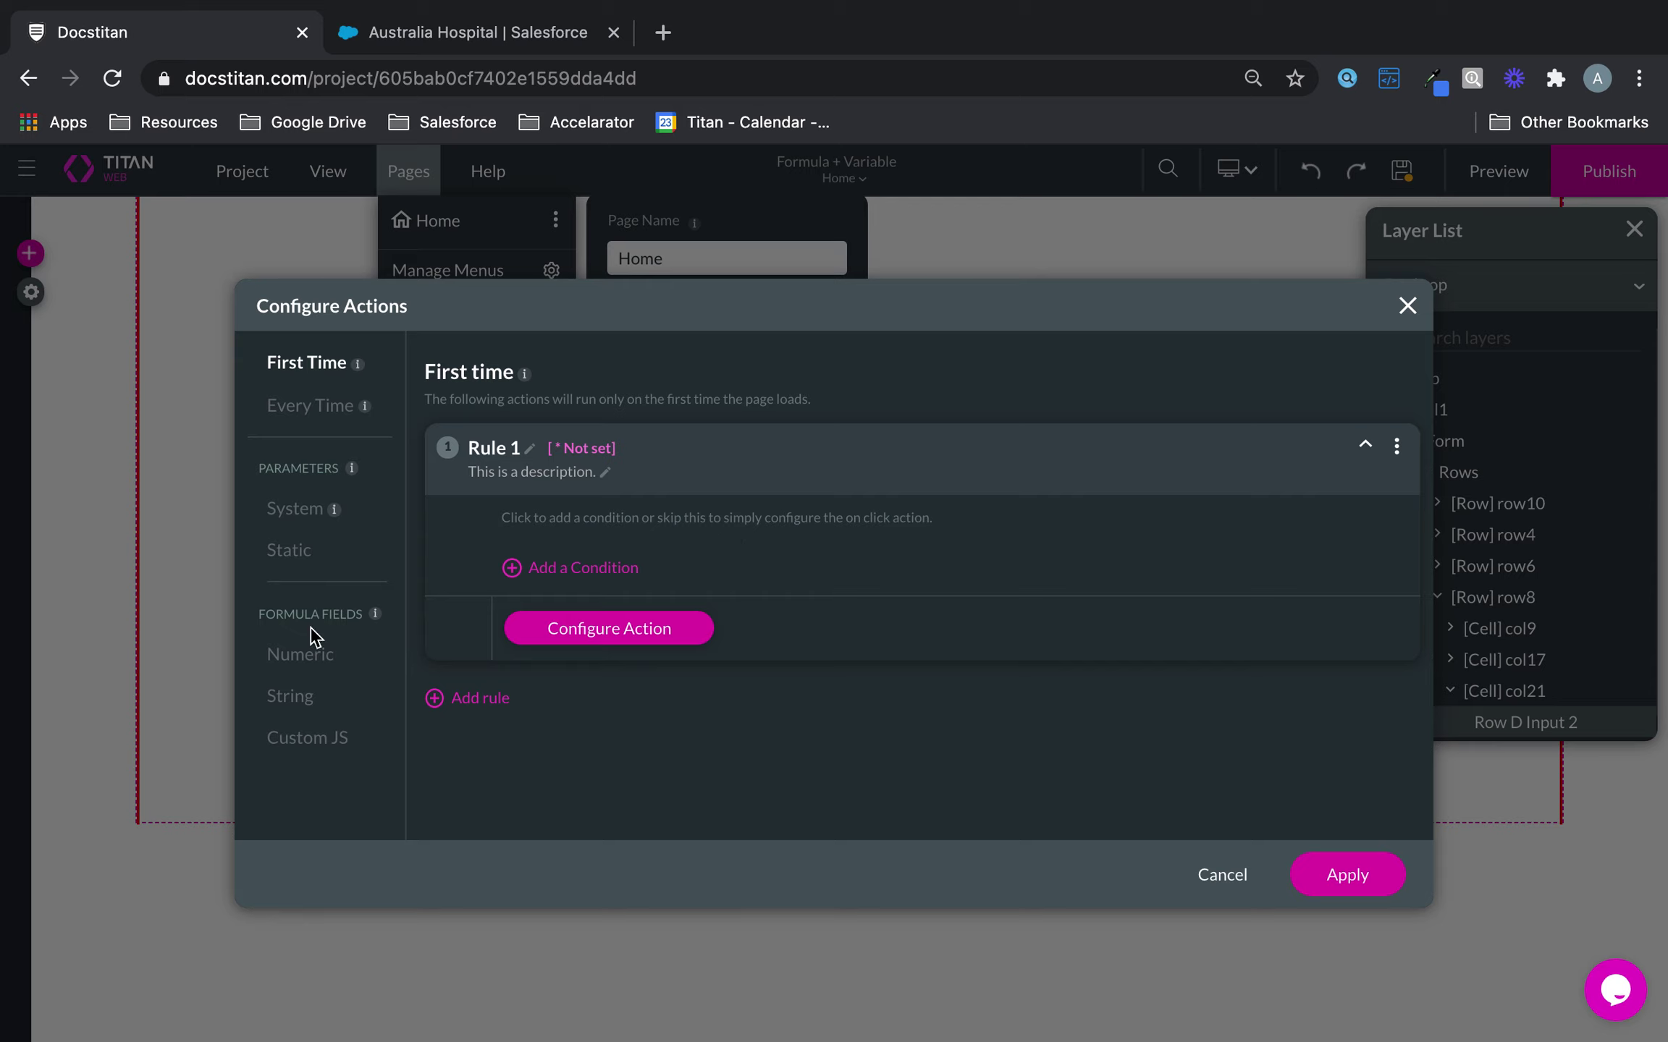
click(301, 660)
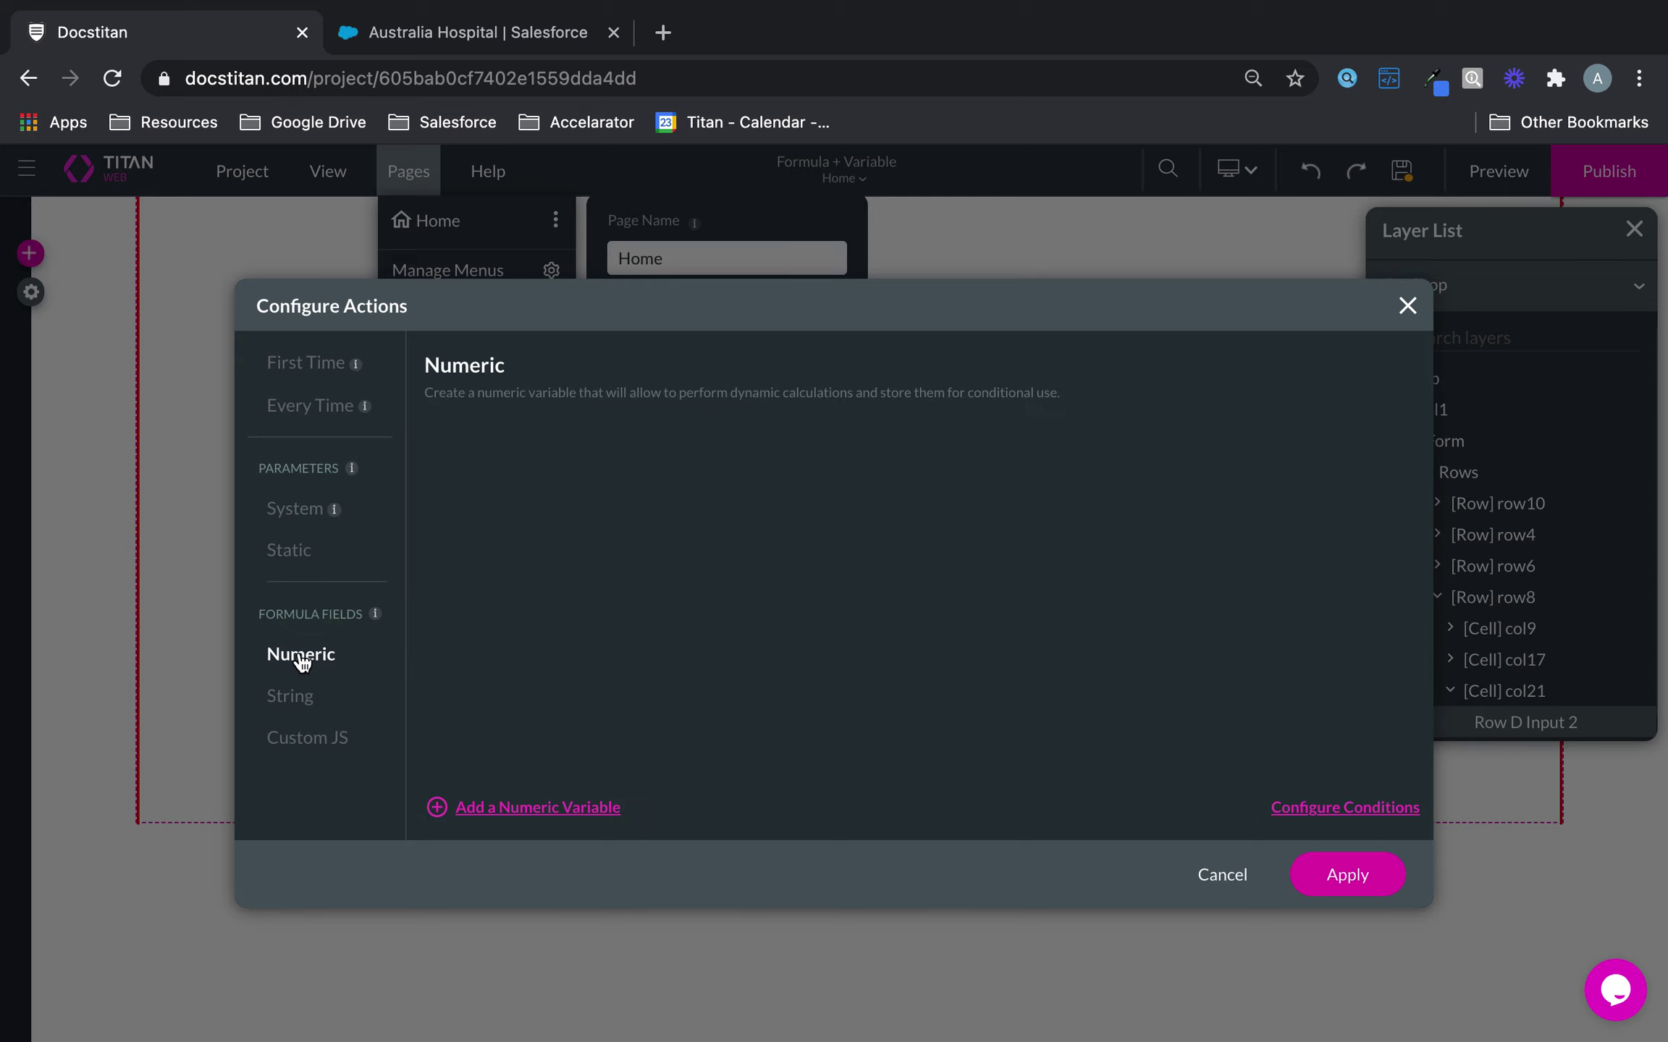
click(483, 806)
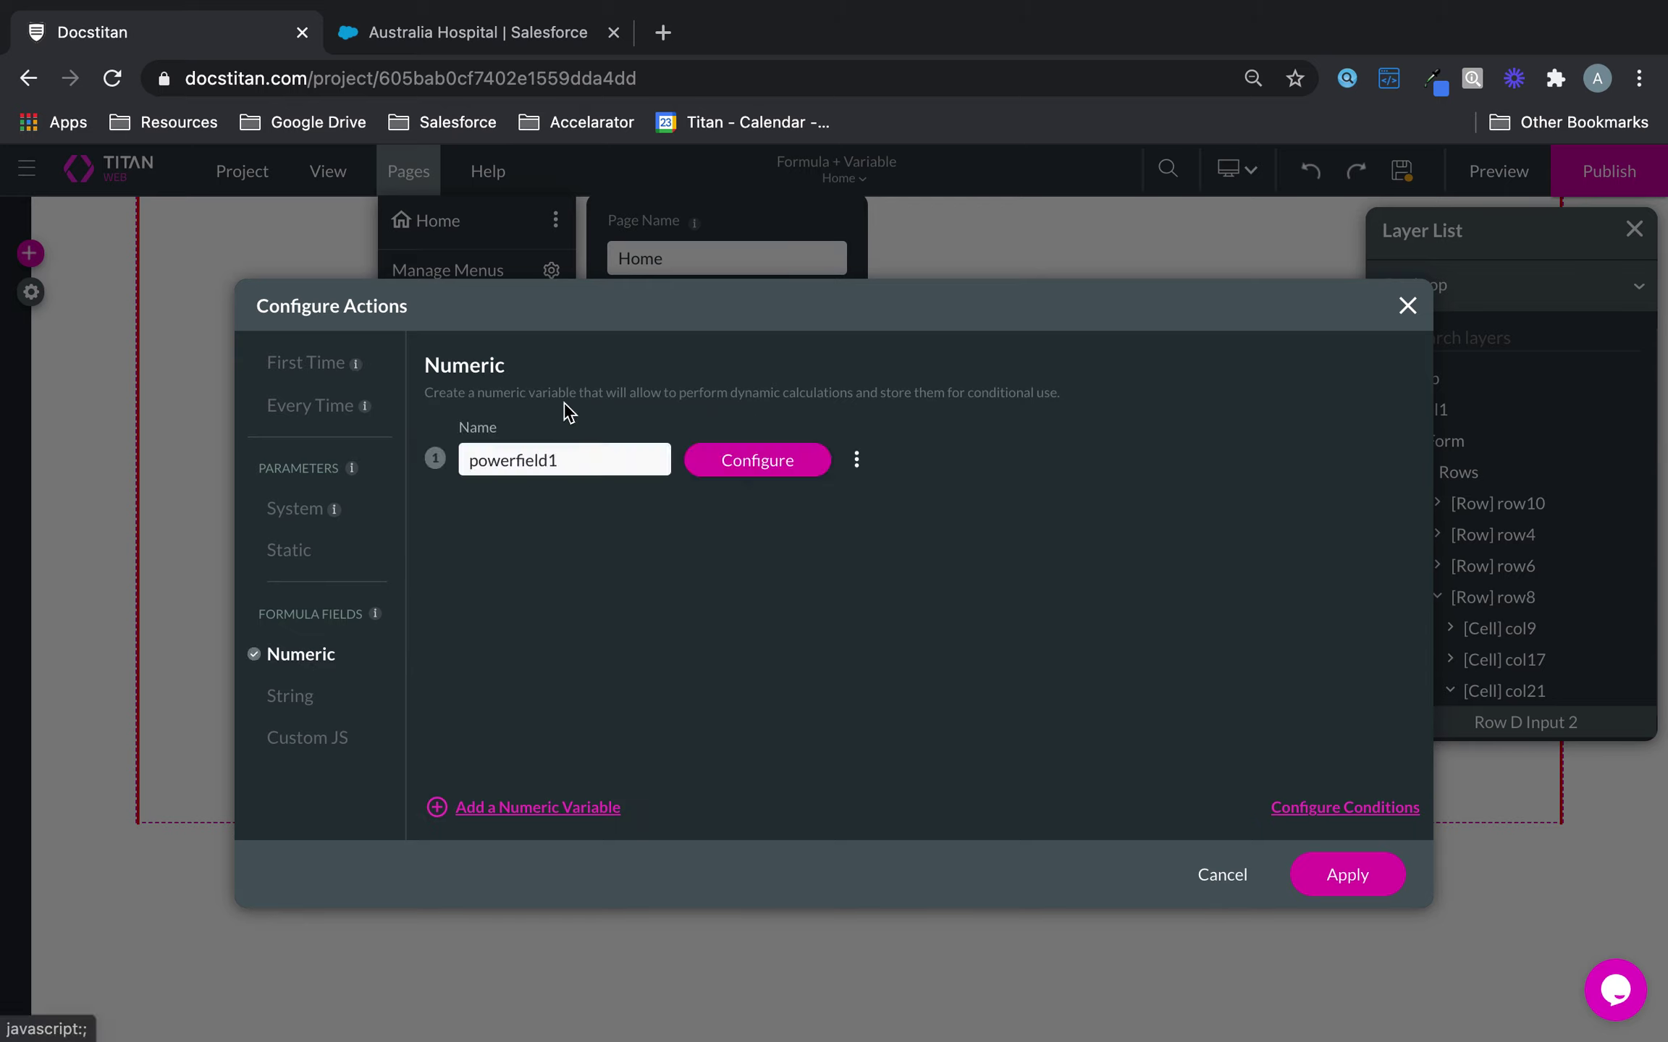
drag(601, 460, 449, 456)
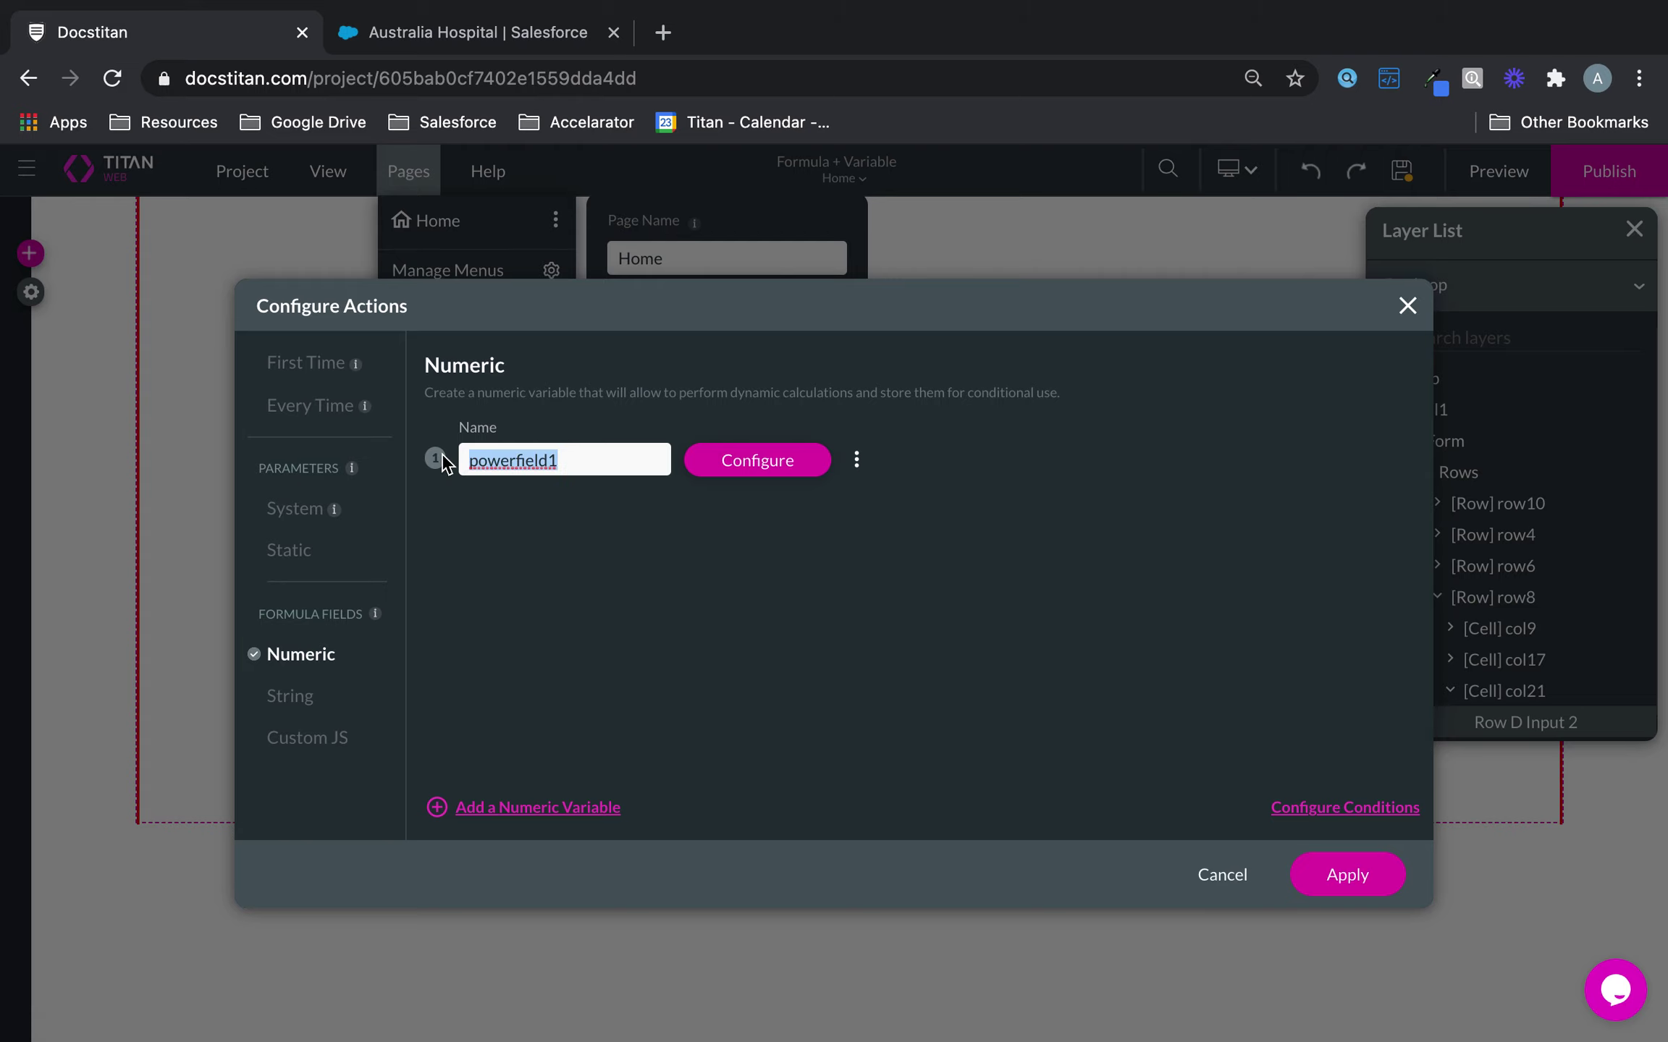
text(rowaoutcome)
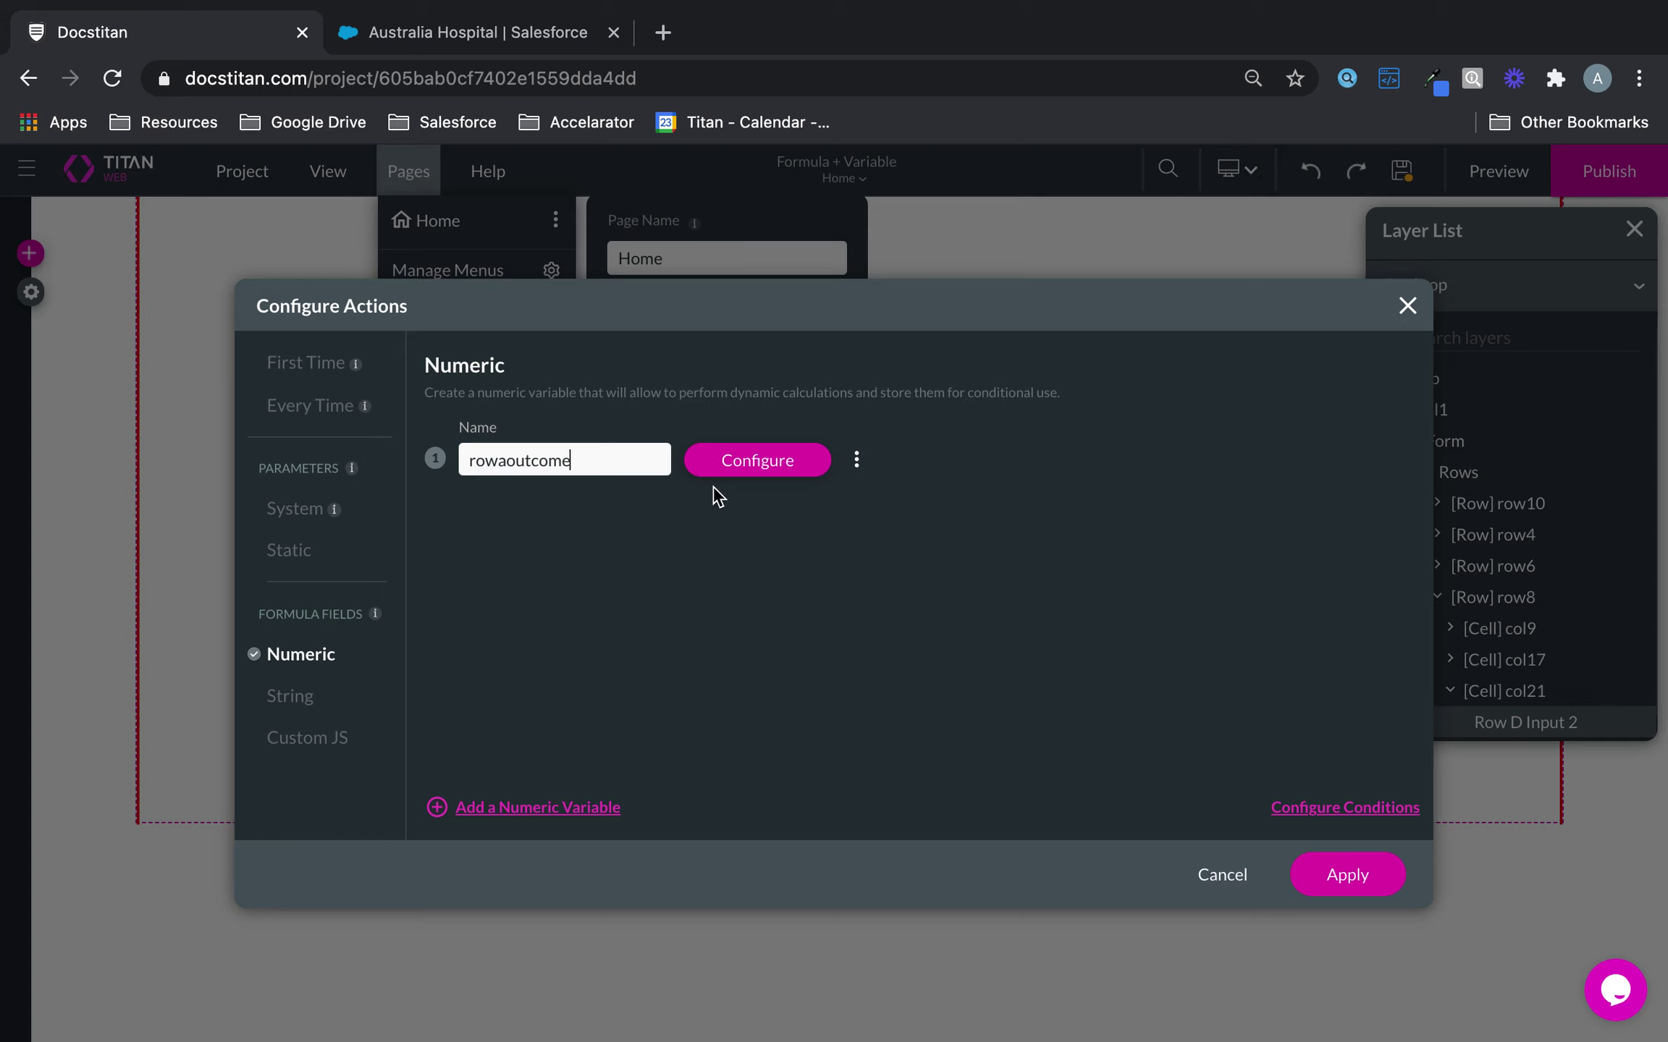
Build rowaoutcome's formula from Row A Input 1 and Row A Input 2
click(808, 462)
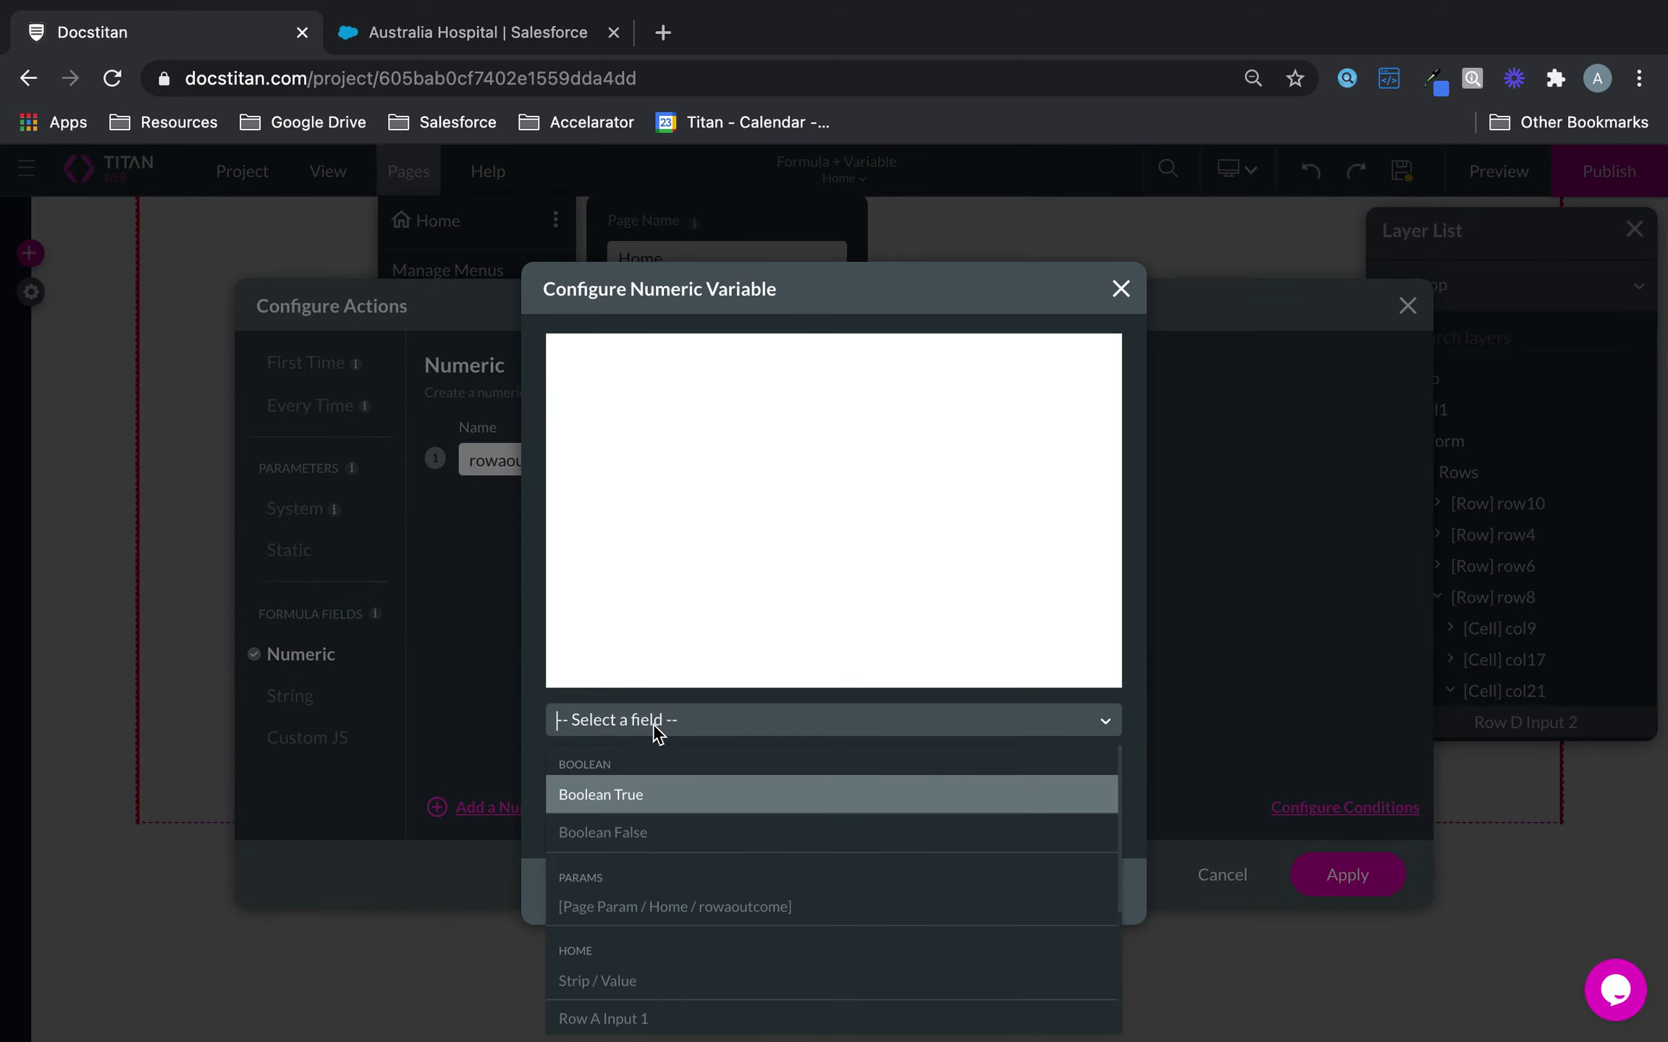
scroll(651, 880, down, 2)
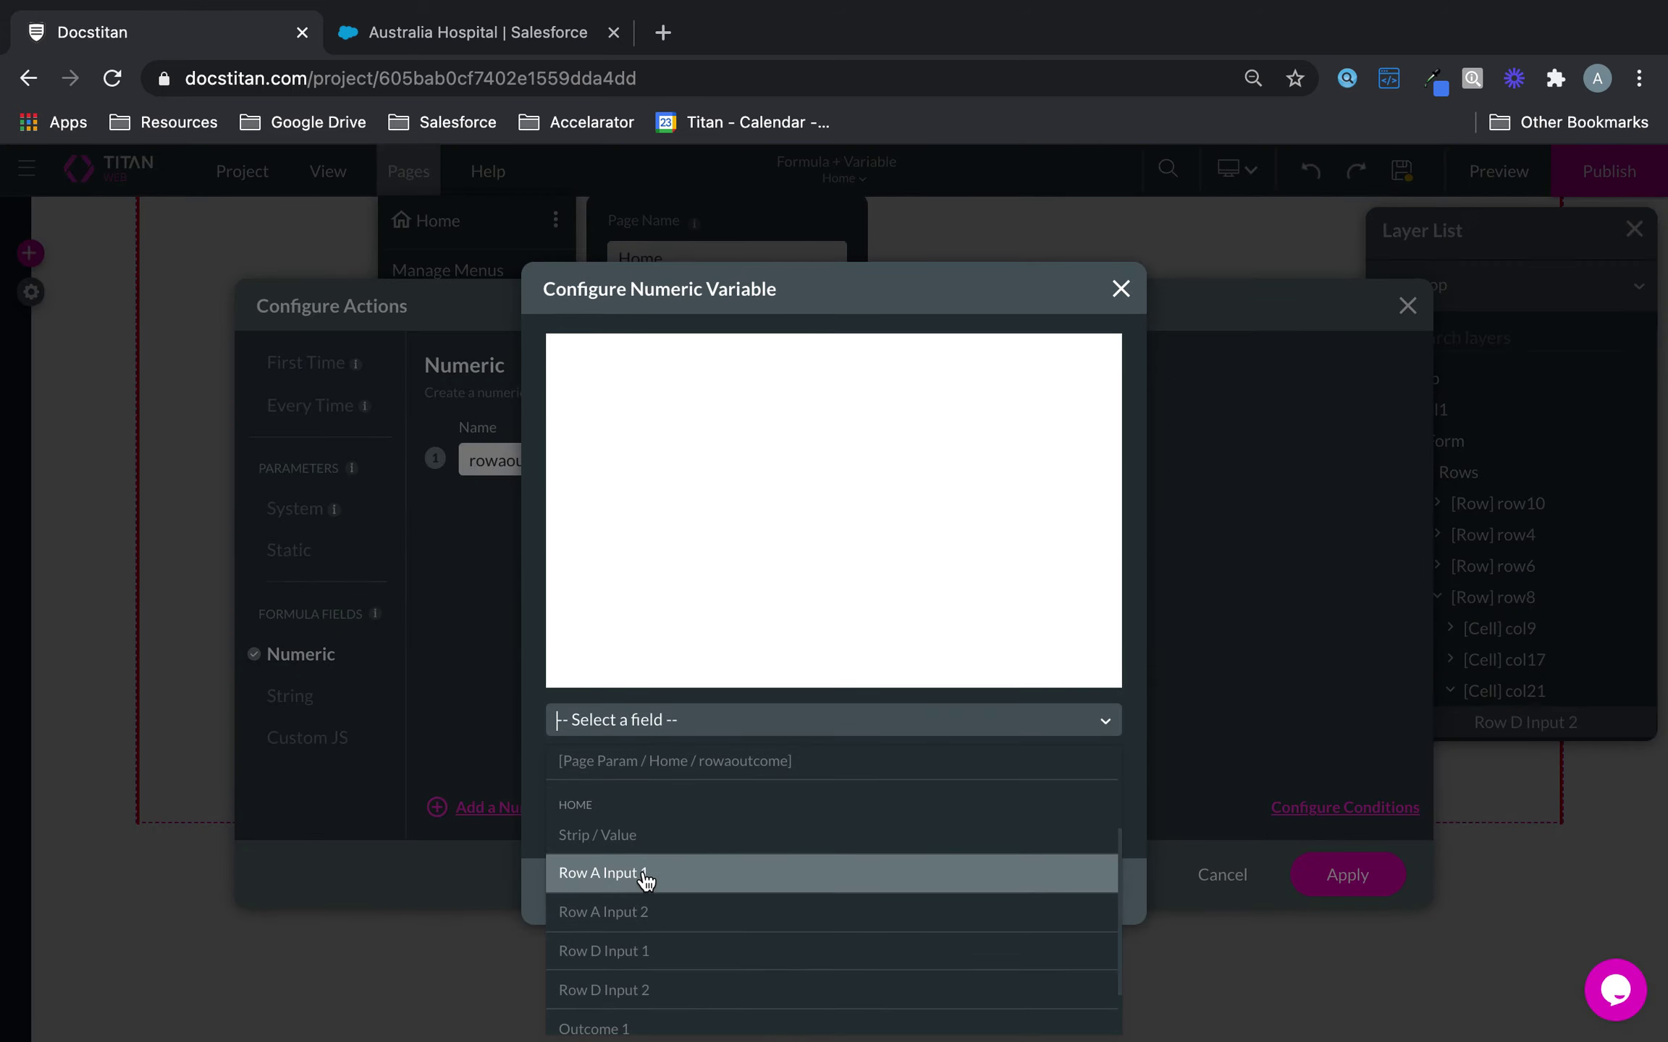
click(644, 875)
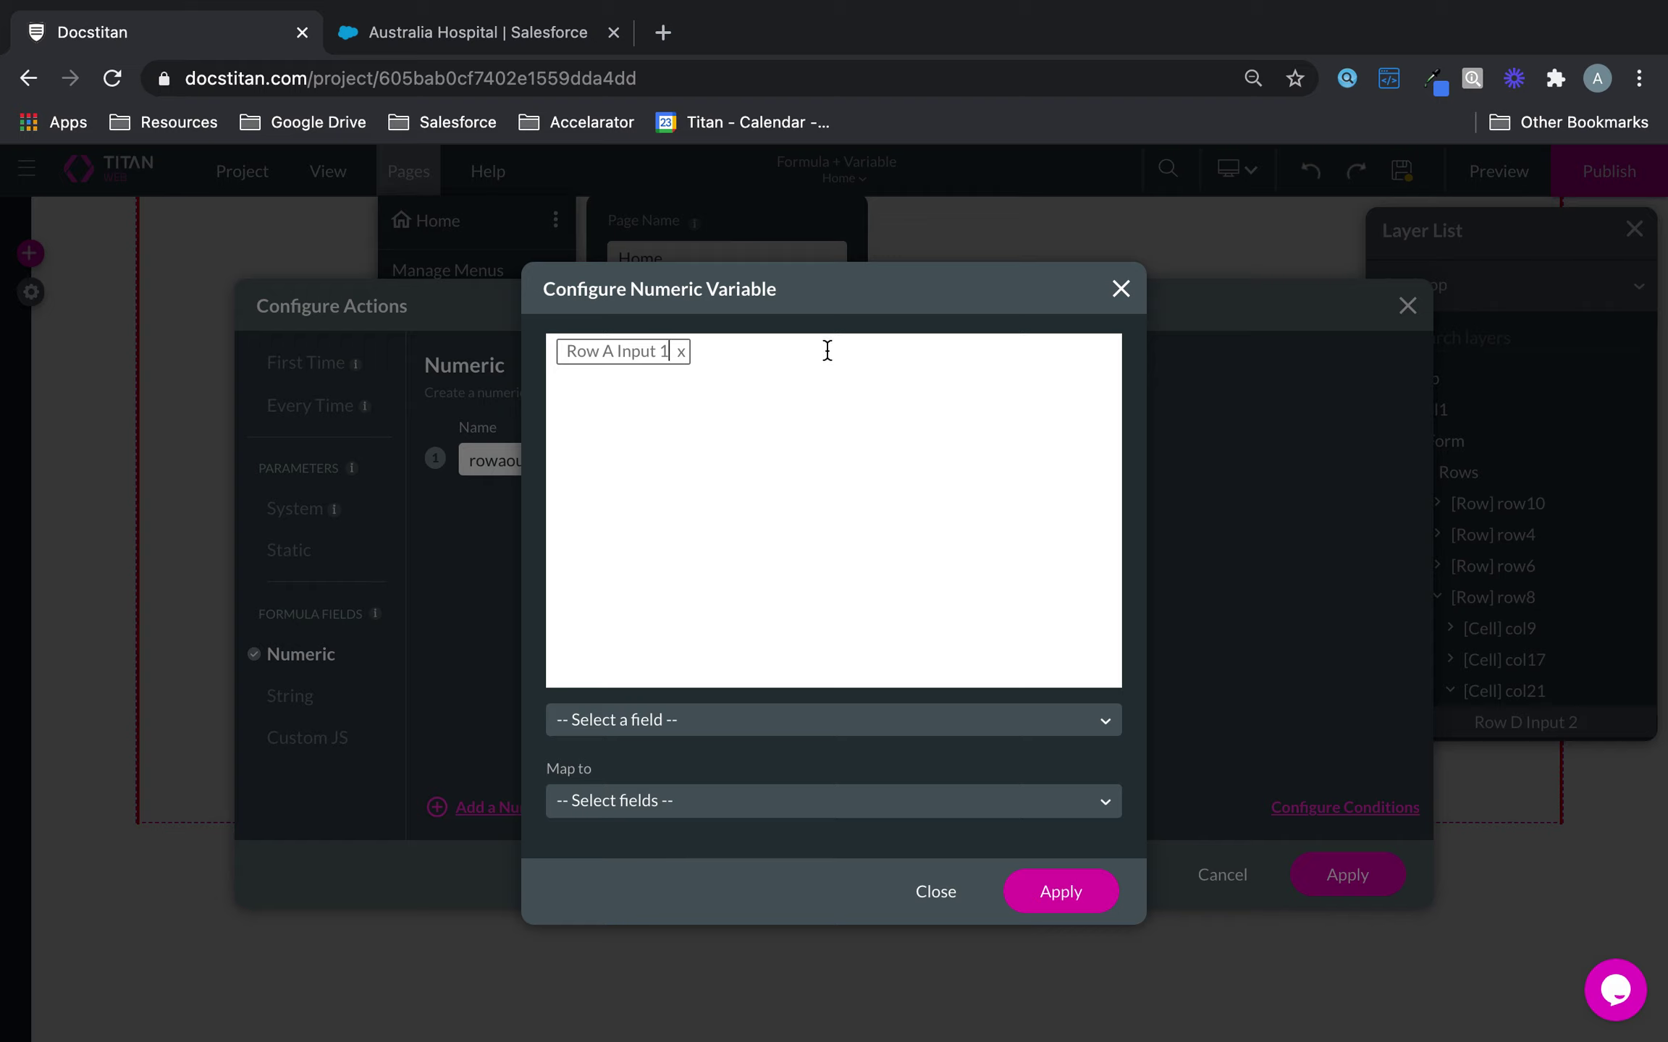
click(637, 720)
scroll(655, 920, down, 2)
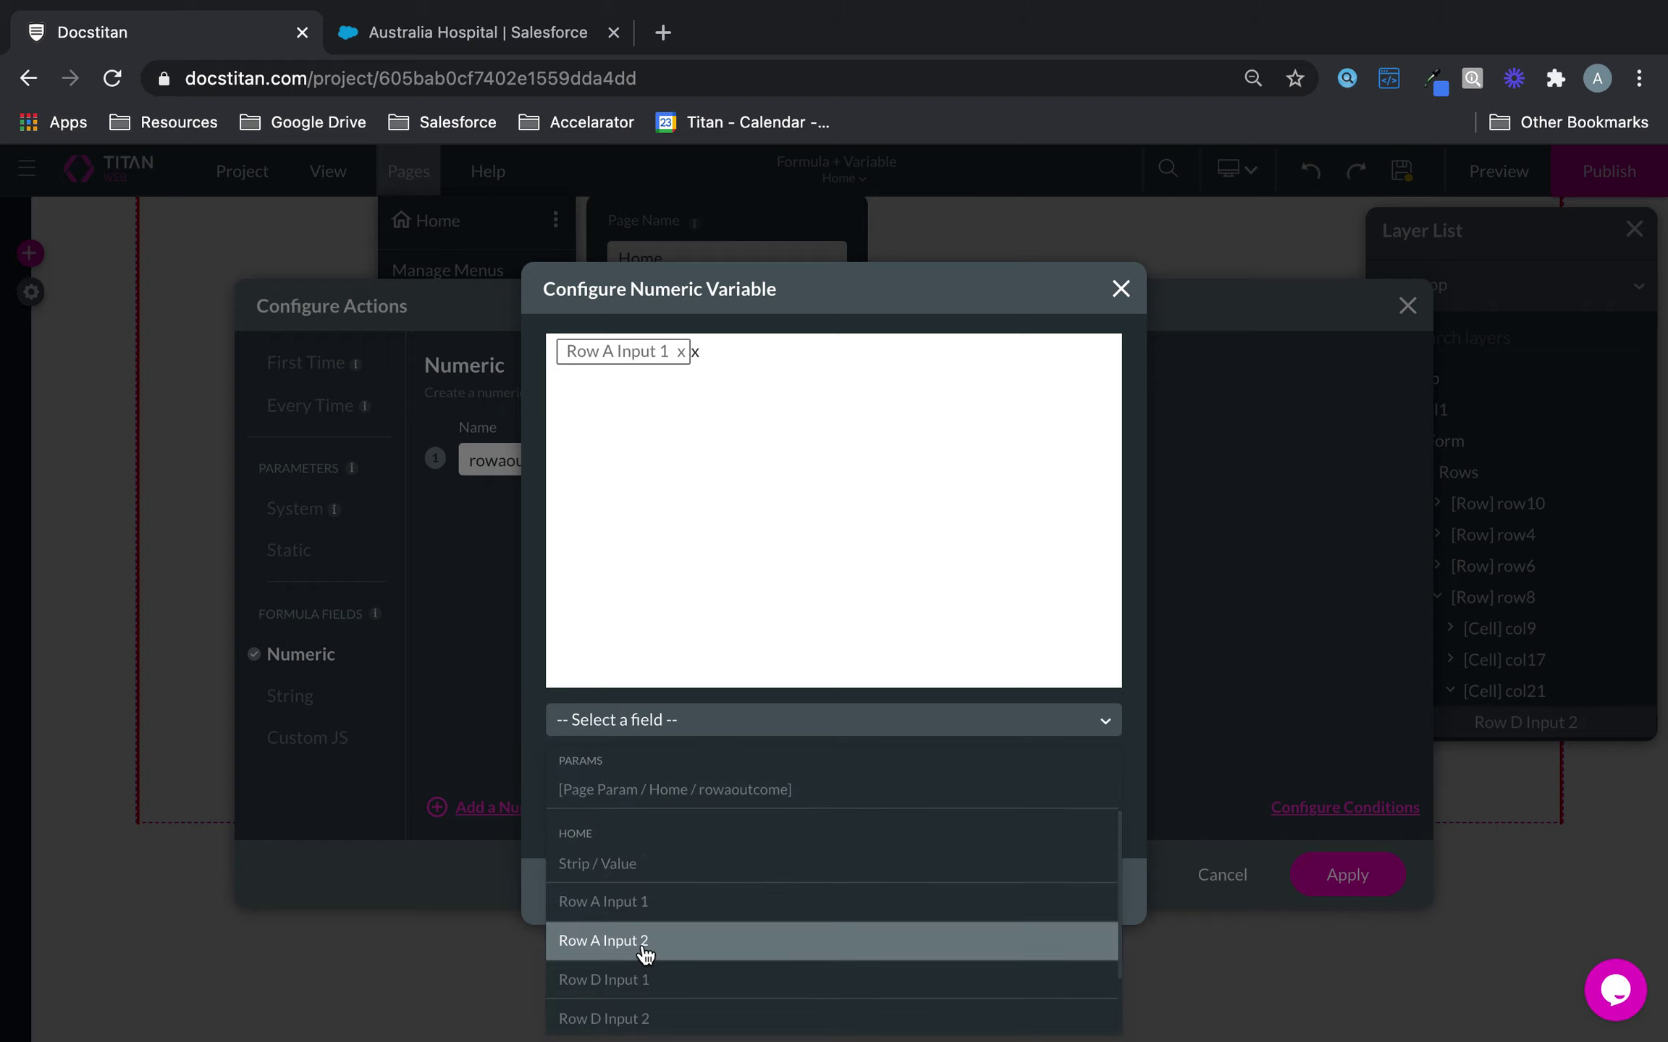
click(644, 946)
Map rowaoutcome's result to Outcome 1 and apply the page actions
click(708, 800)
scroll(699, 926, down, 3)
click(649, 1006)
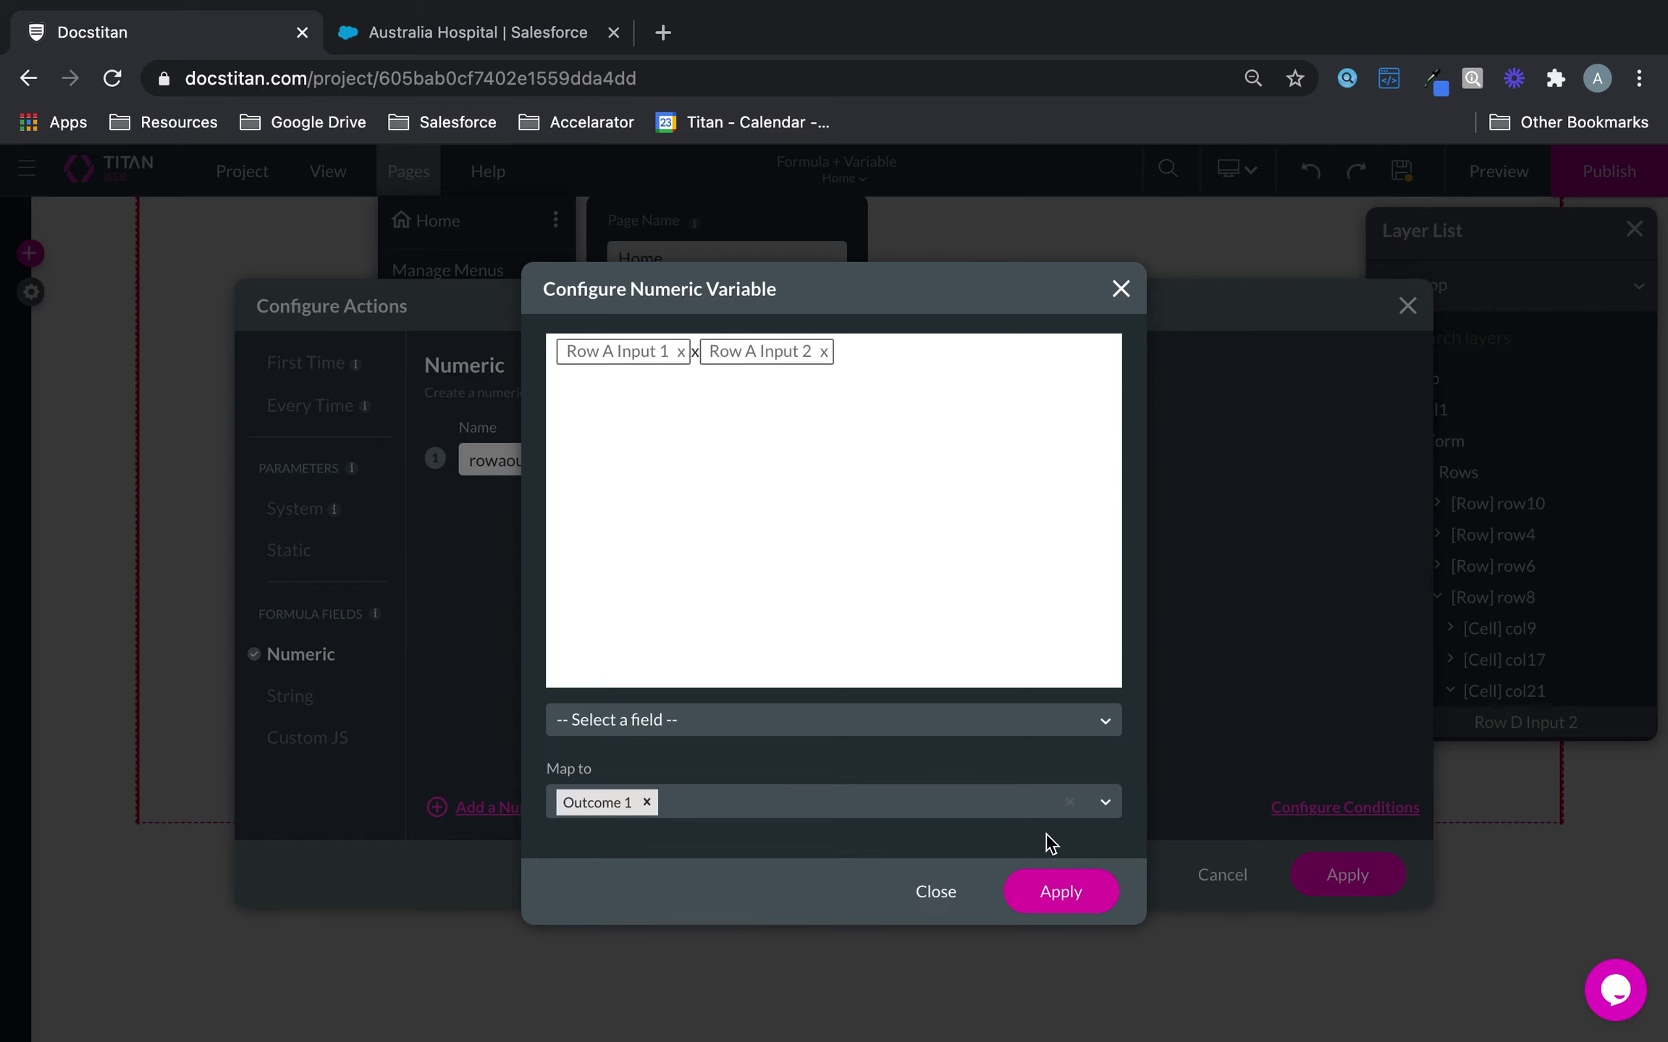
click(1066, 892)
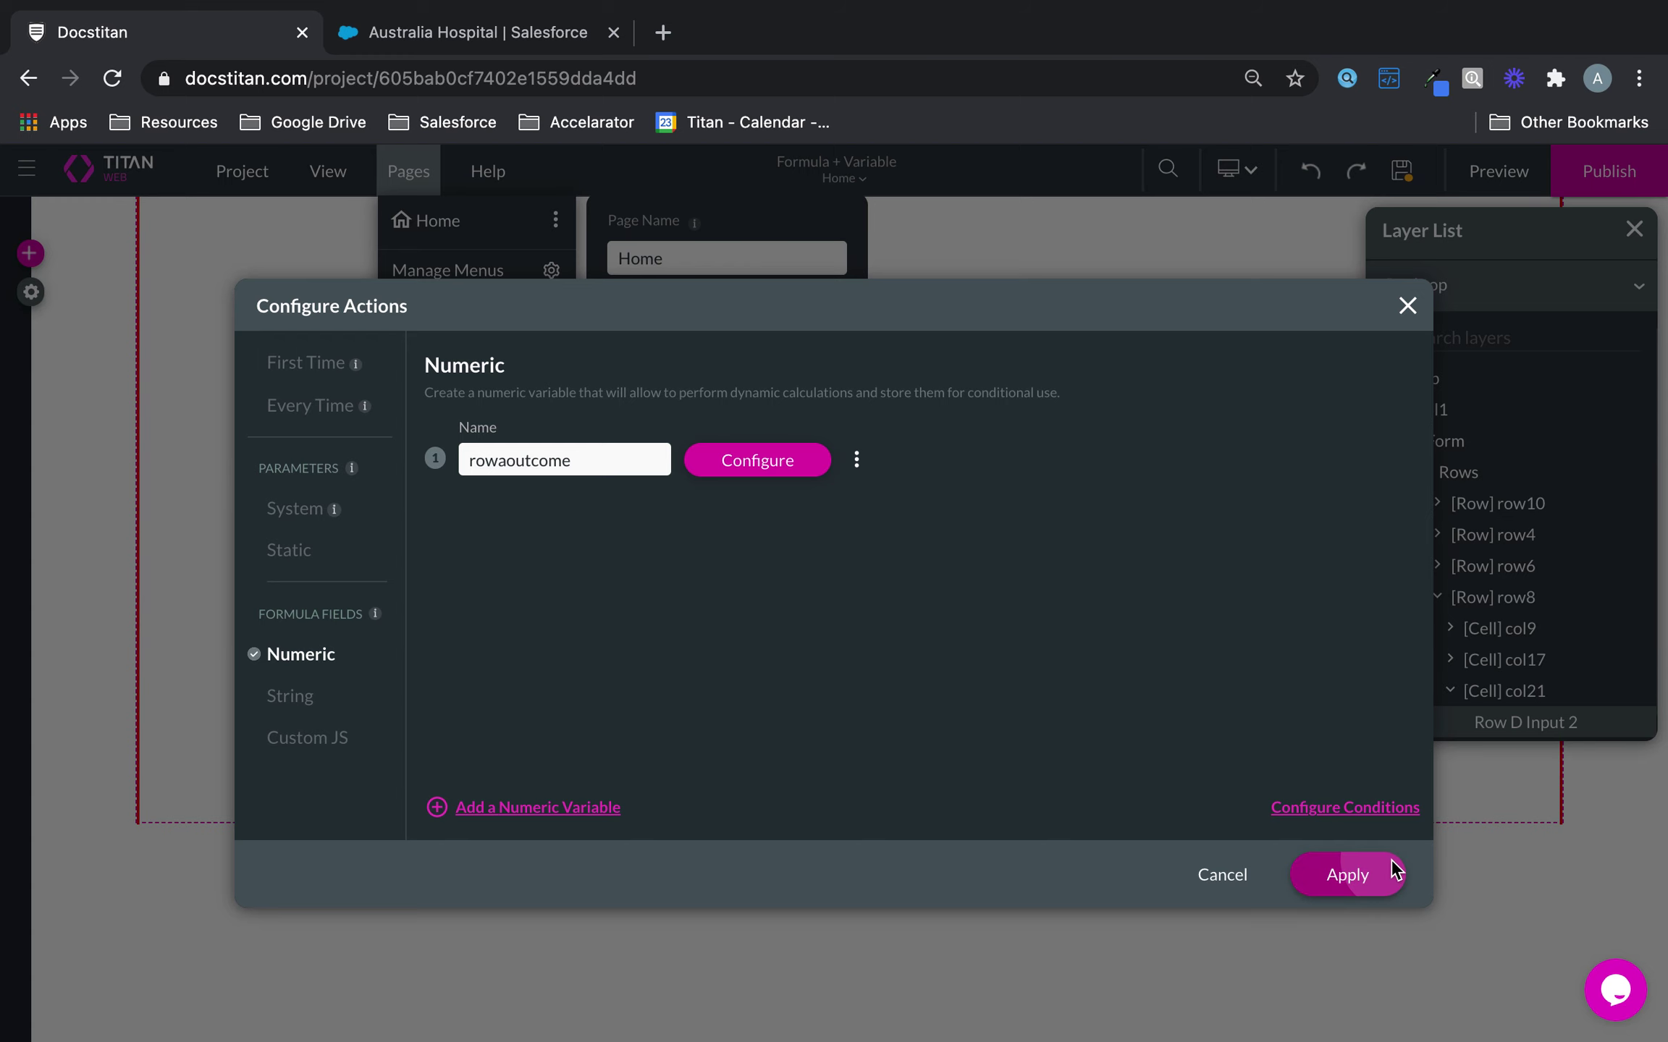
click(1379, 878)
click(1397, 169)
click(1397, 169)
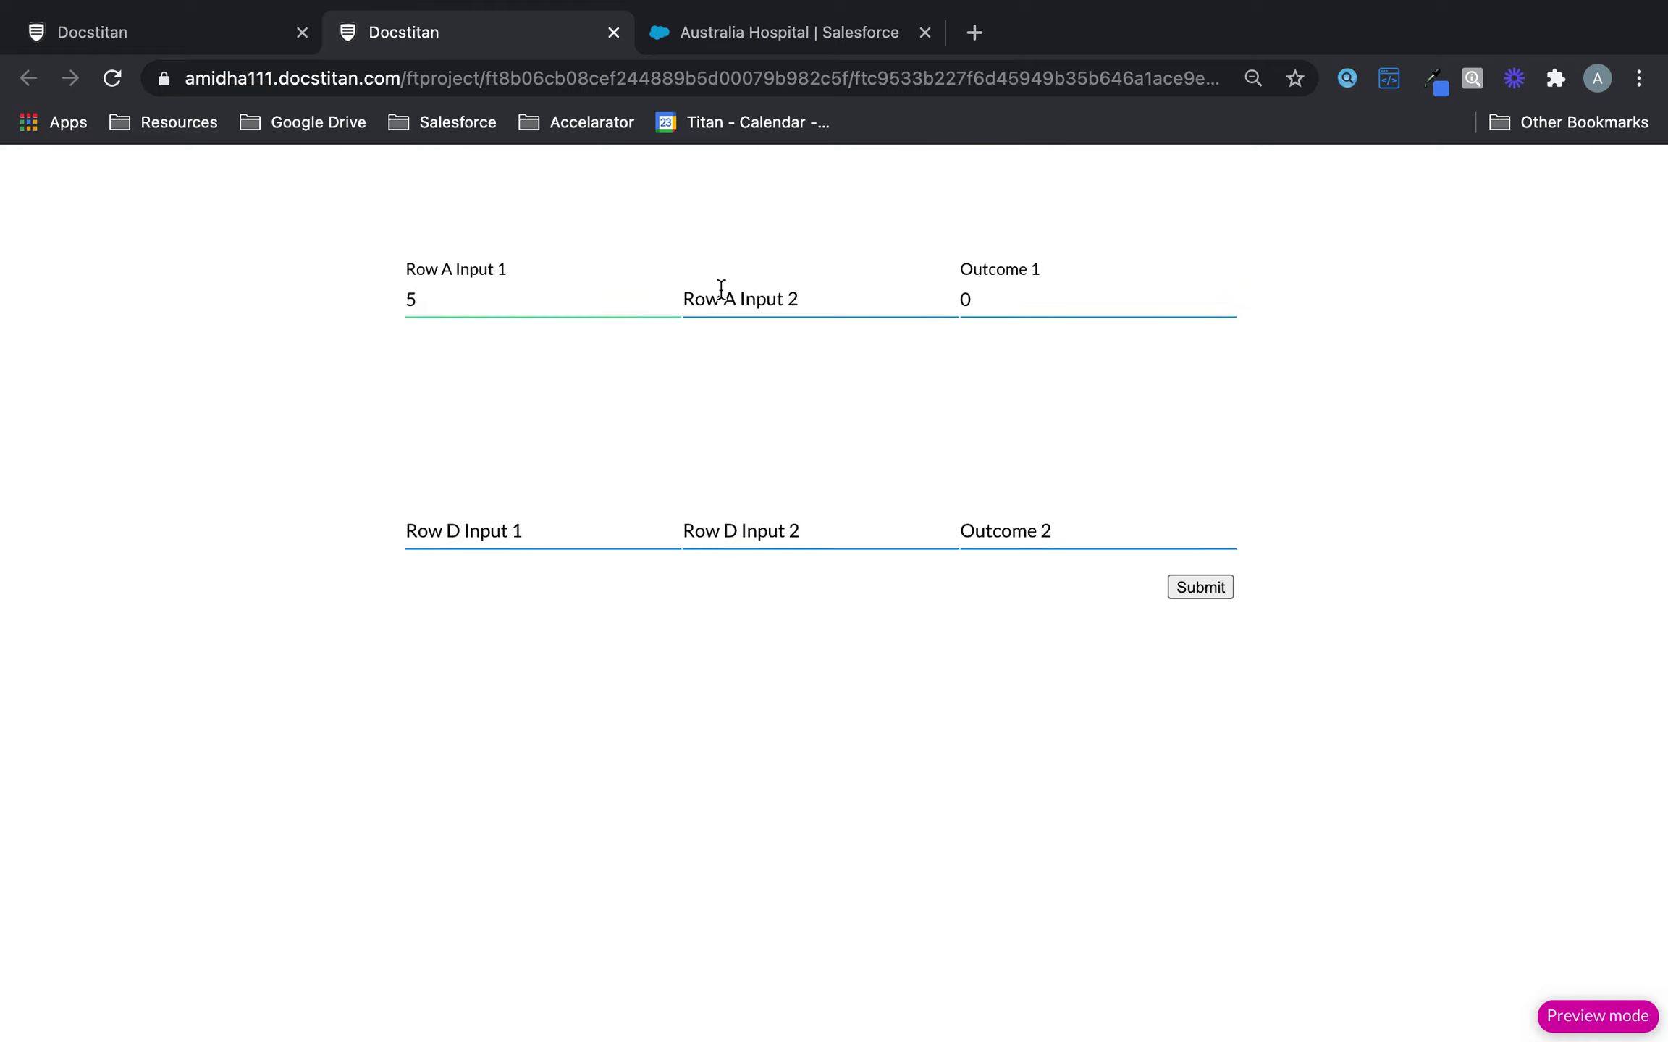
In preview, enter 5 in Row A Input 2 and check the value in Outcome 1
click(722, 289)
text(5)
click(1234, 283)
click(1430, 290)
click(1426, 283)
click(1119, 295)
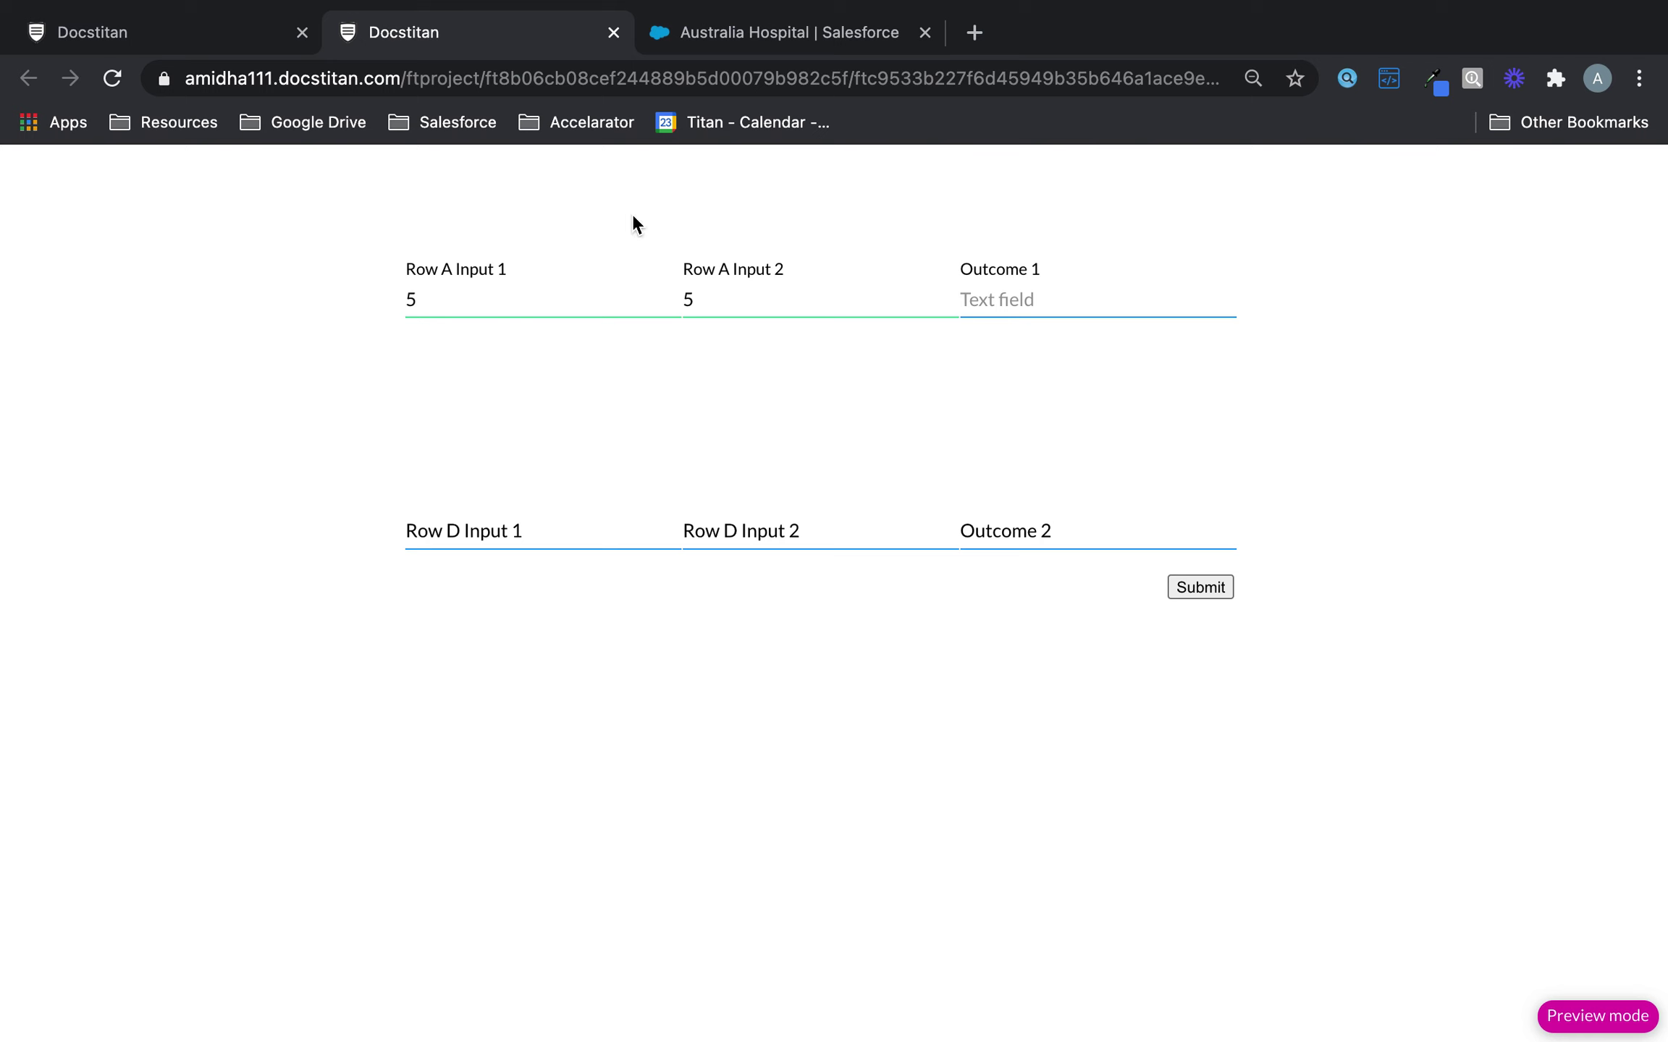
Back in the editor, reopen the Home page's numeric formula variables under Configure Actions
click(150, 32)
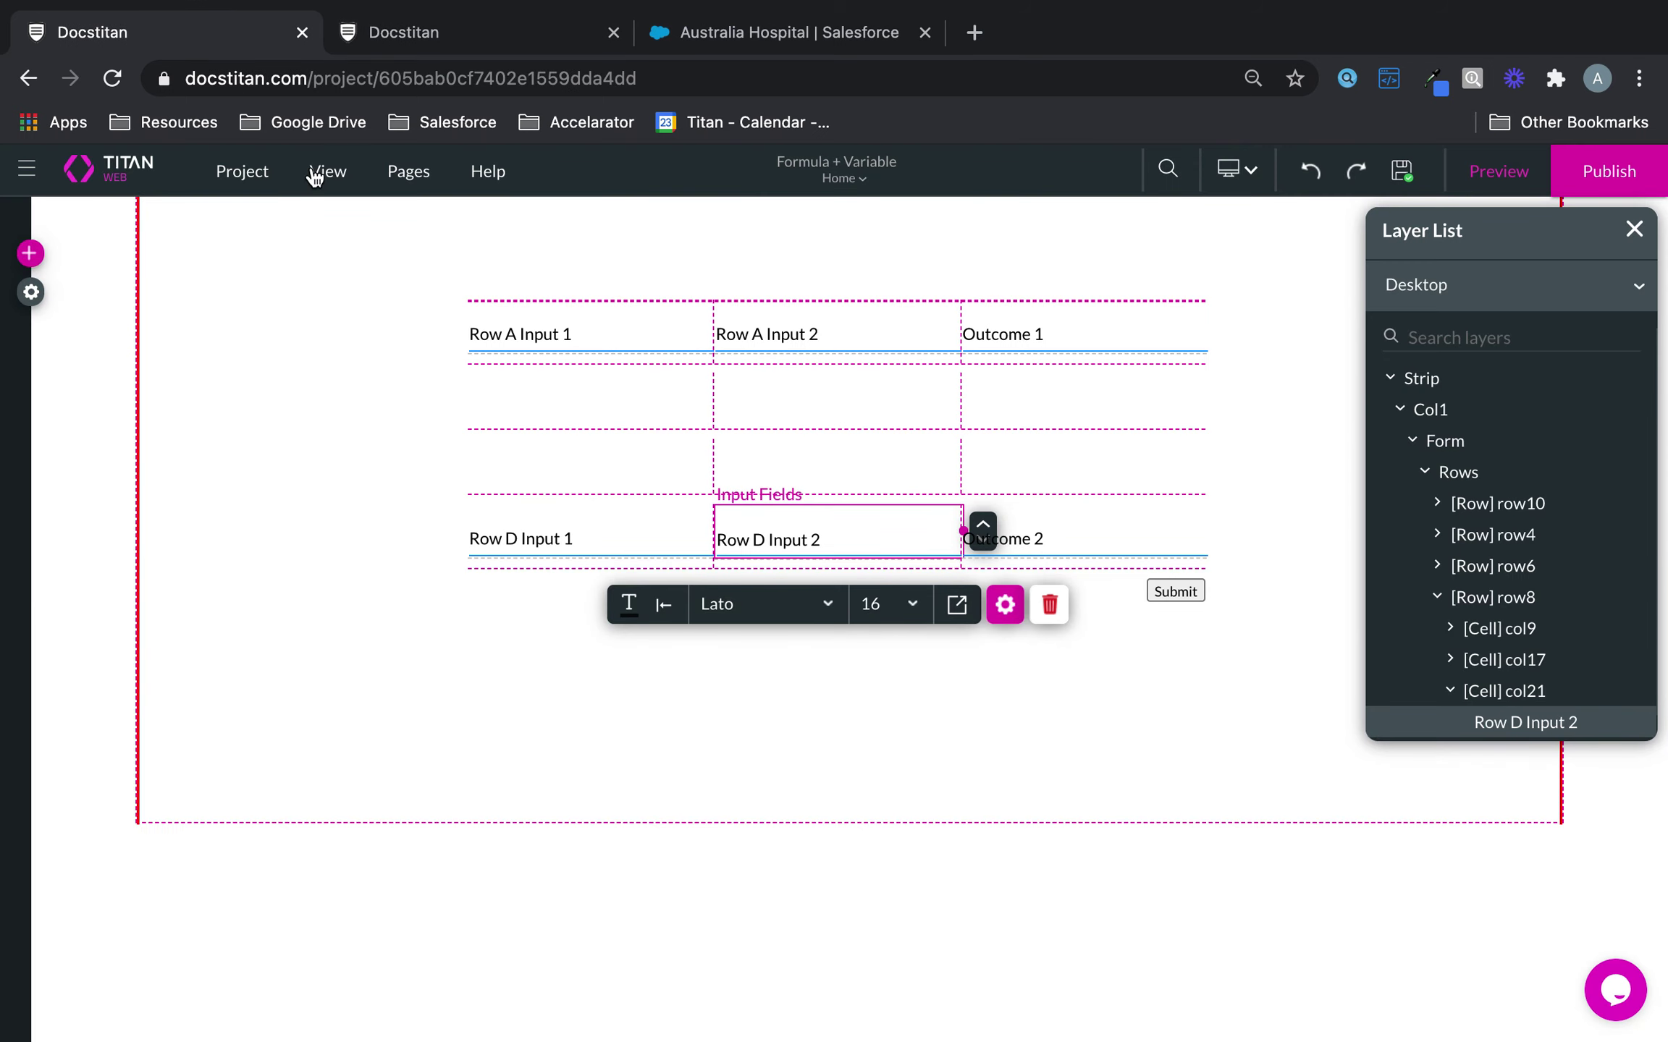
click(617, 330)
click(409, 170)
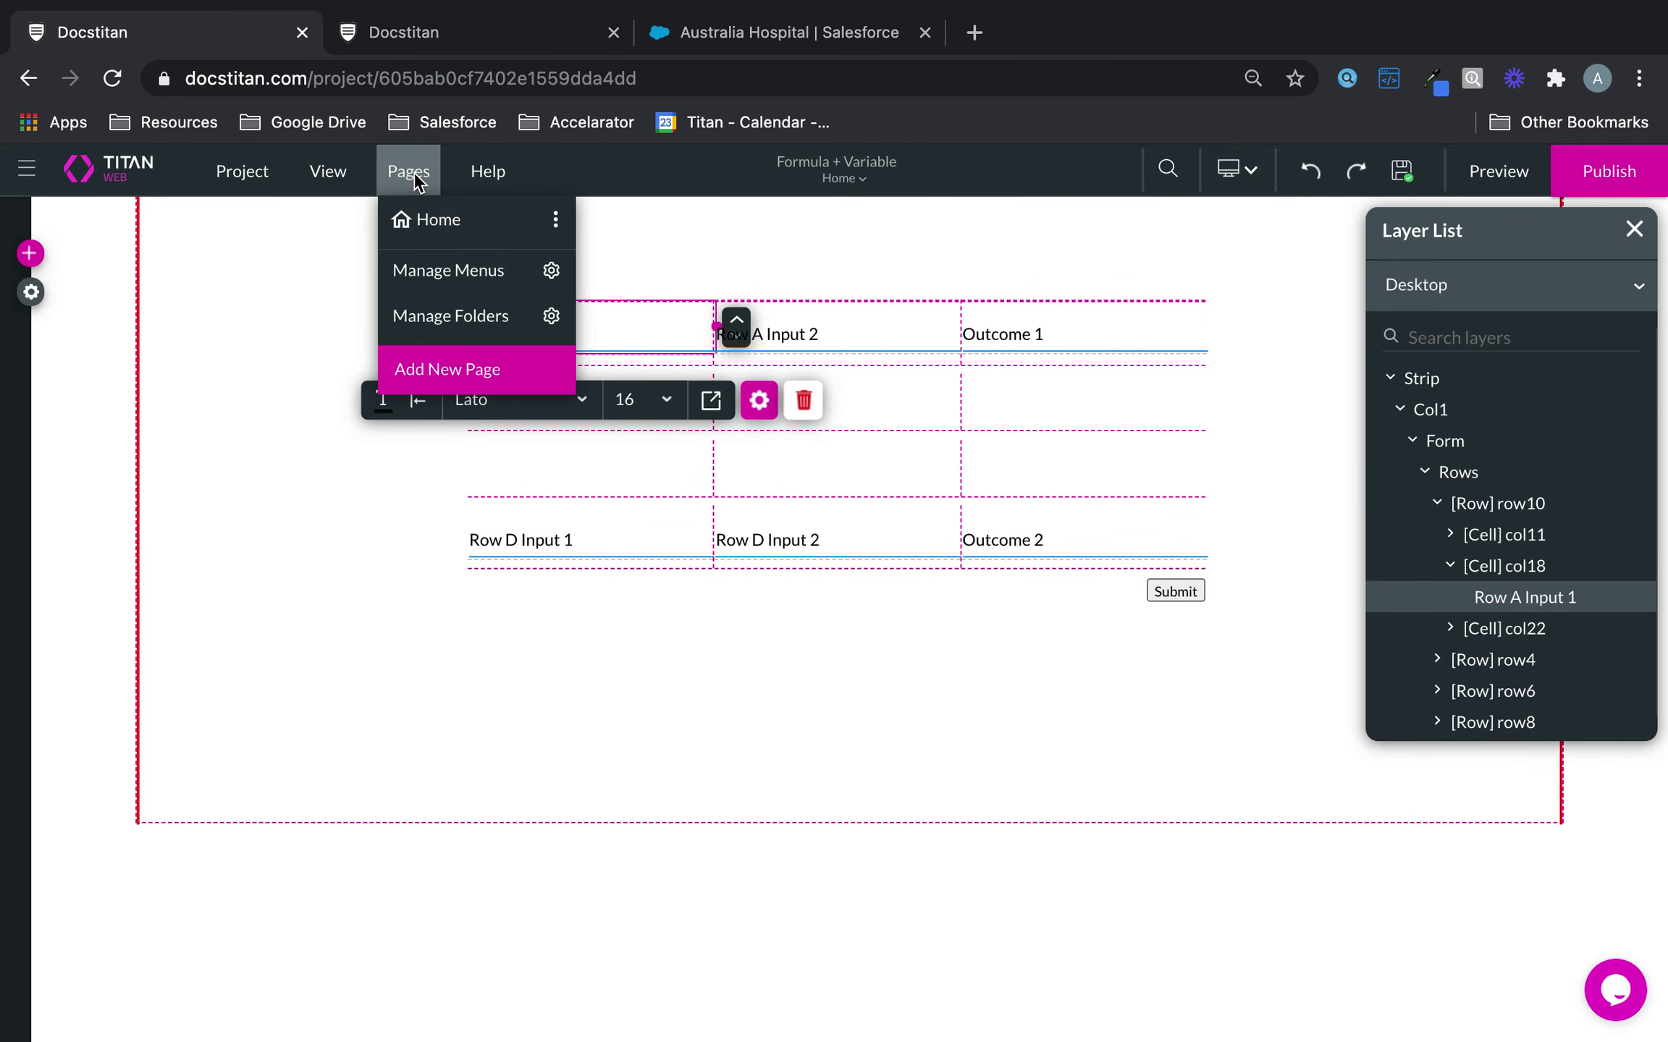
click(555, 221)
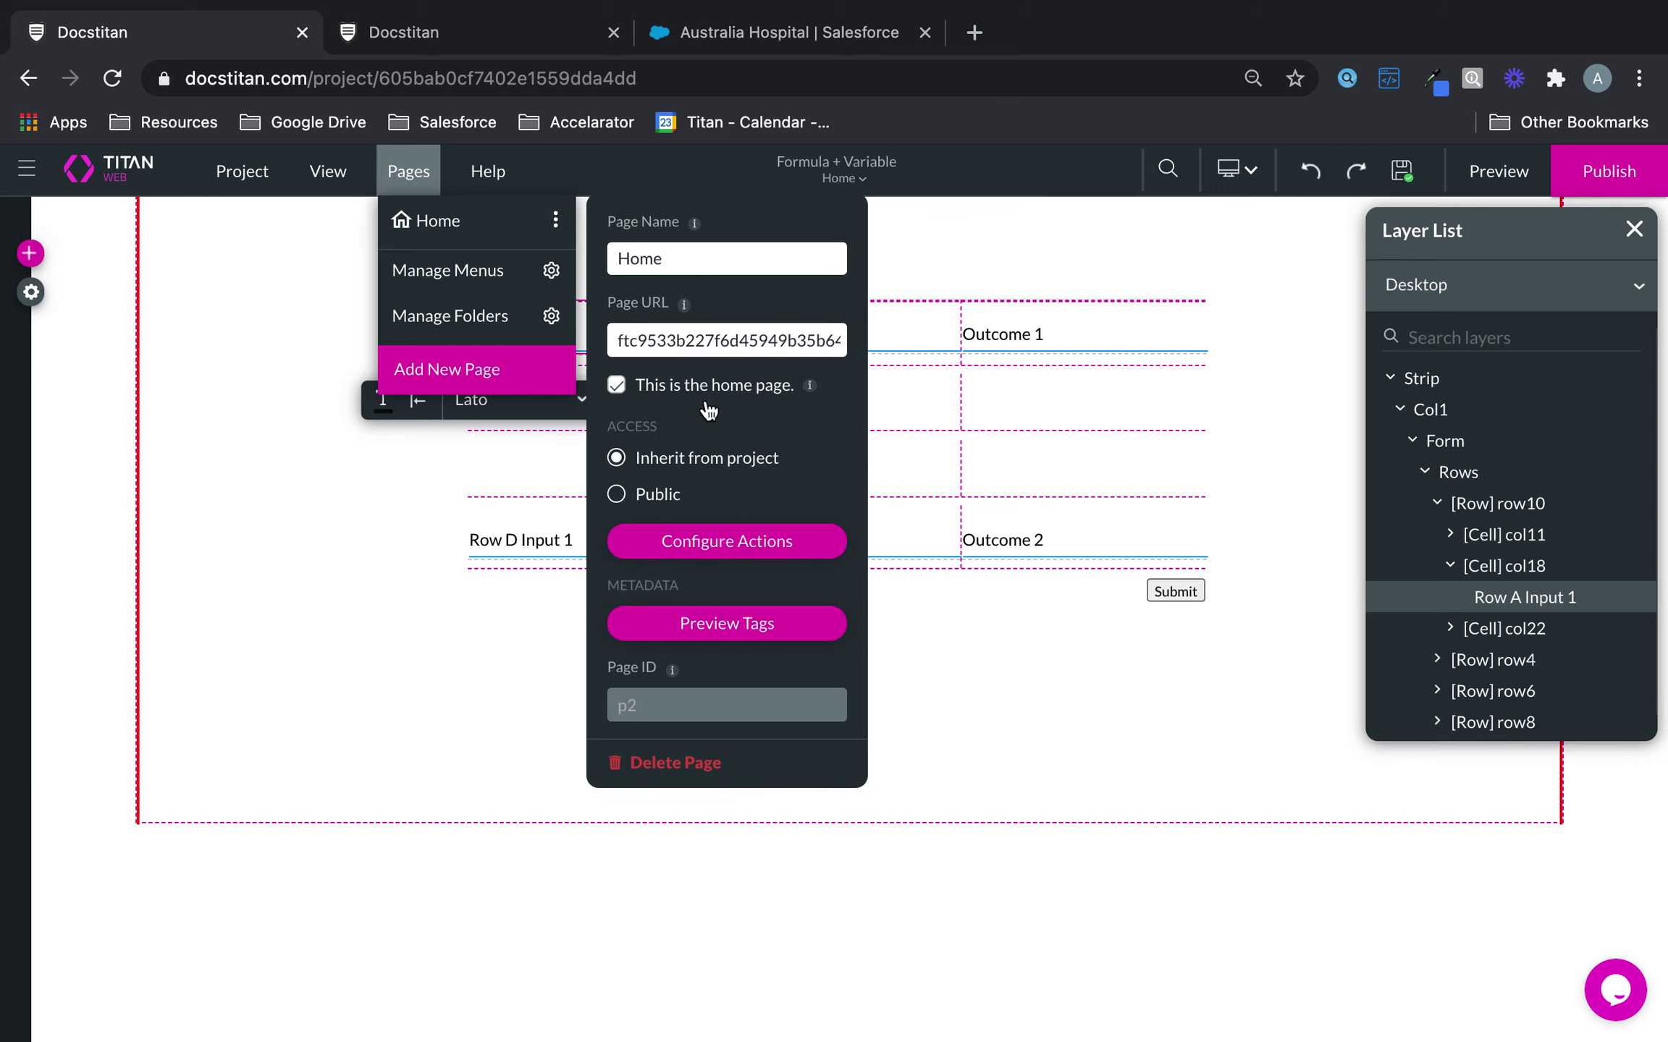
click(729, 545)
drag(334, 655, 303, 674)
click(310, 673)
Replace the x in rowaoutcome's formula with * and apply the changes
click(717, 474)
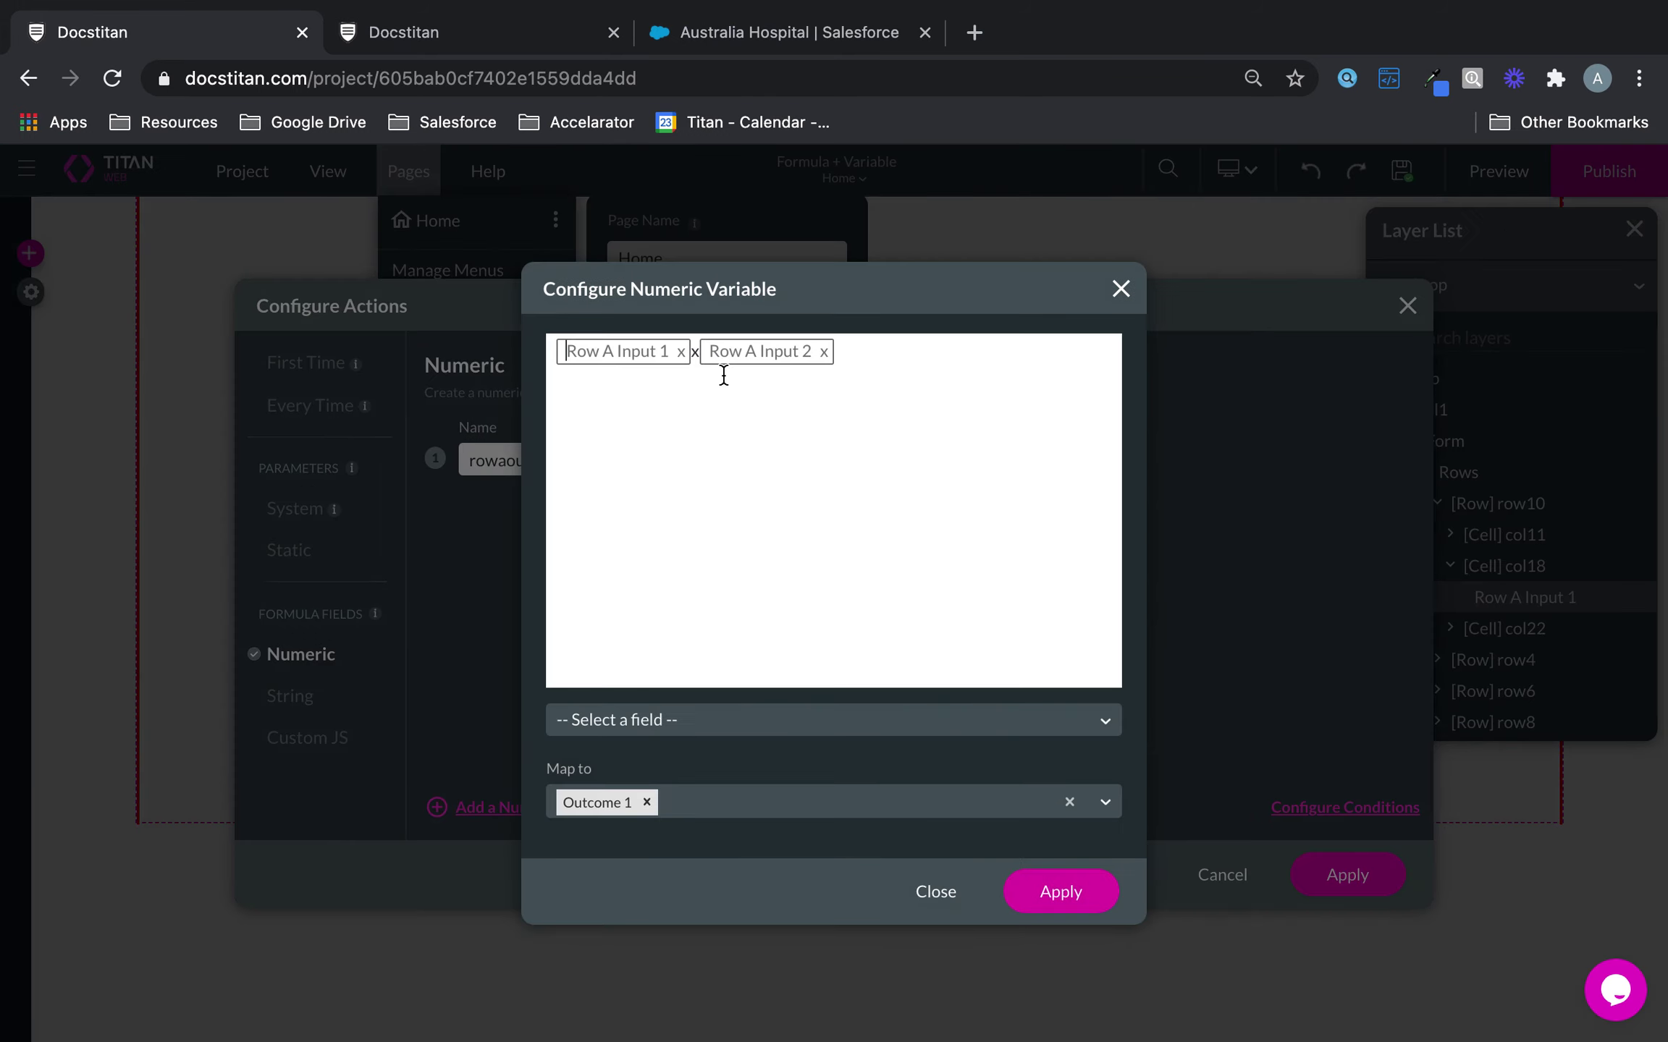
click(697, 346)
key(BackSpace)
text(*)
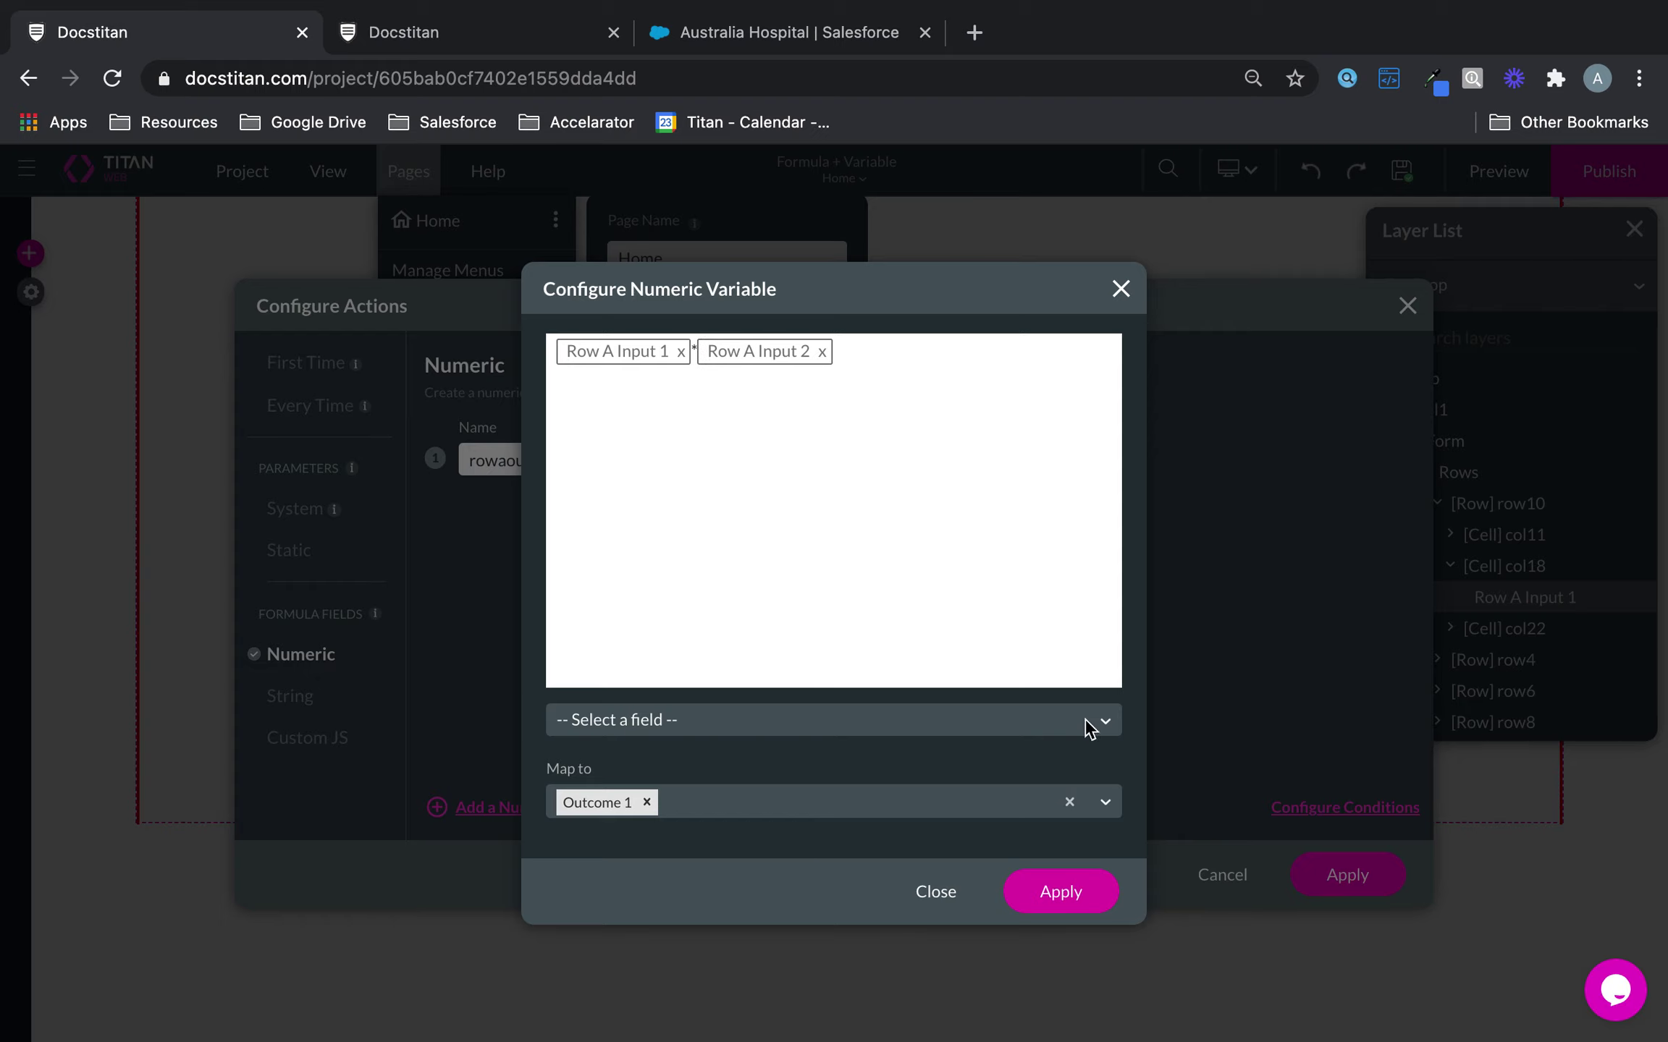
click(1059, 896)
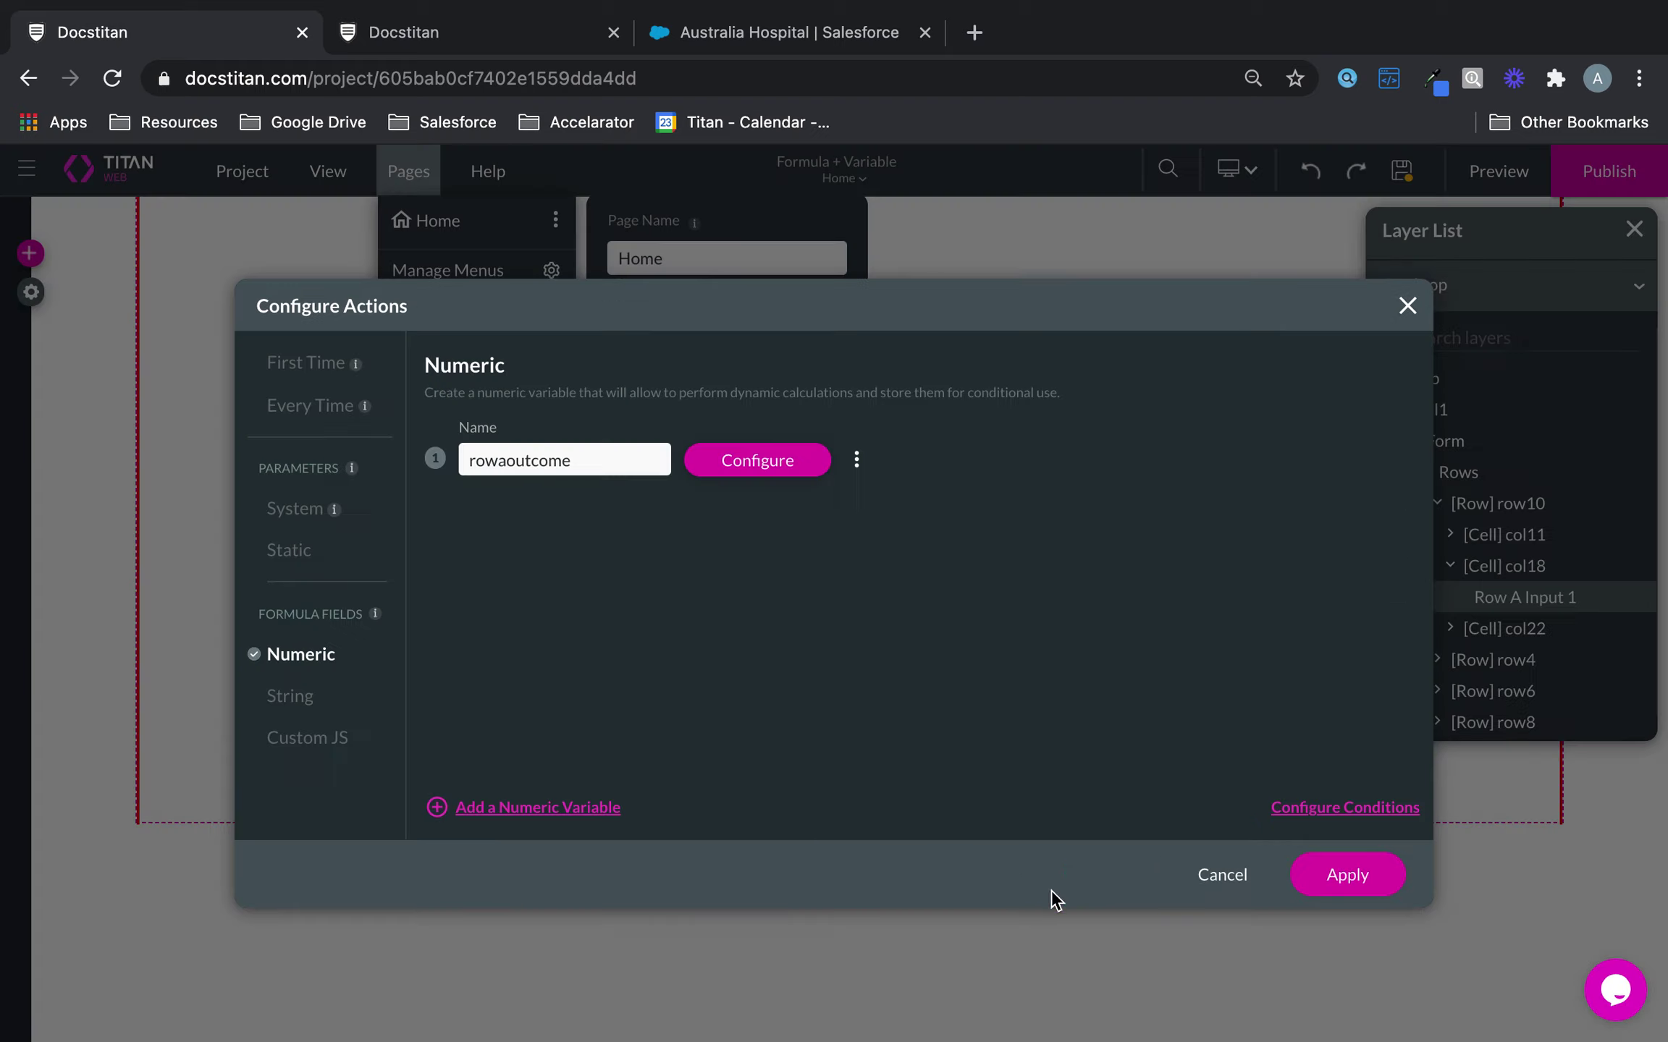
click(1347, 883)
Save the project and enter 5 in both Row A inputs, giving Outcome 1 of 25
click(1404, 173)
click(1404, 178)
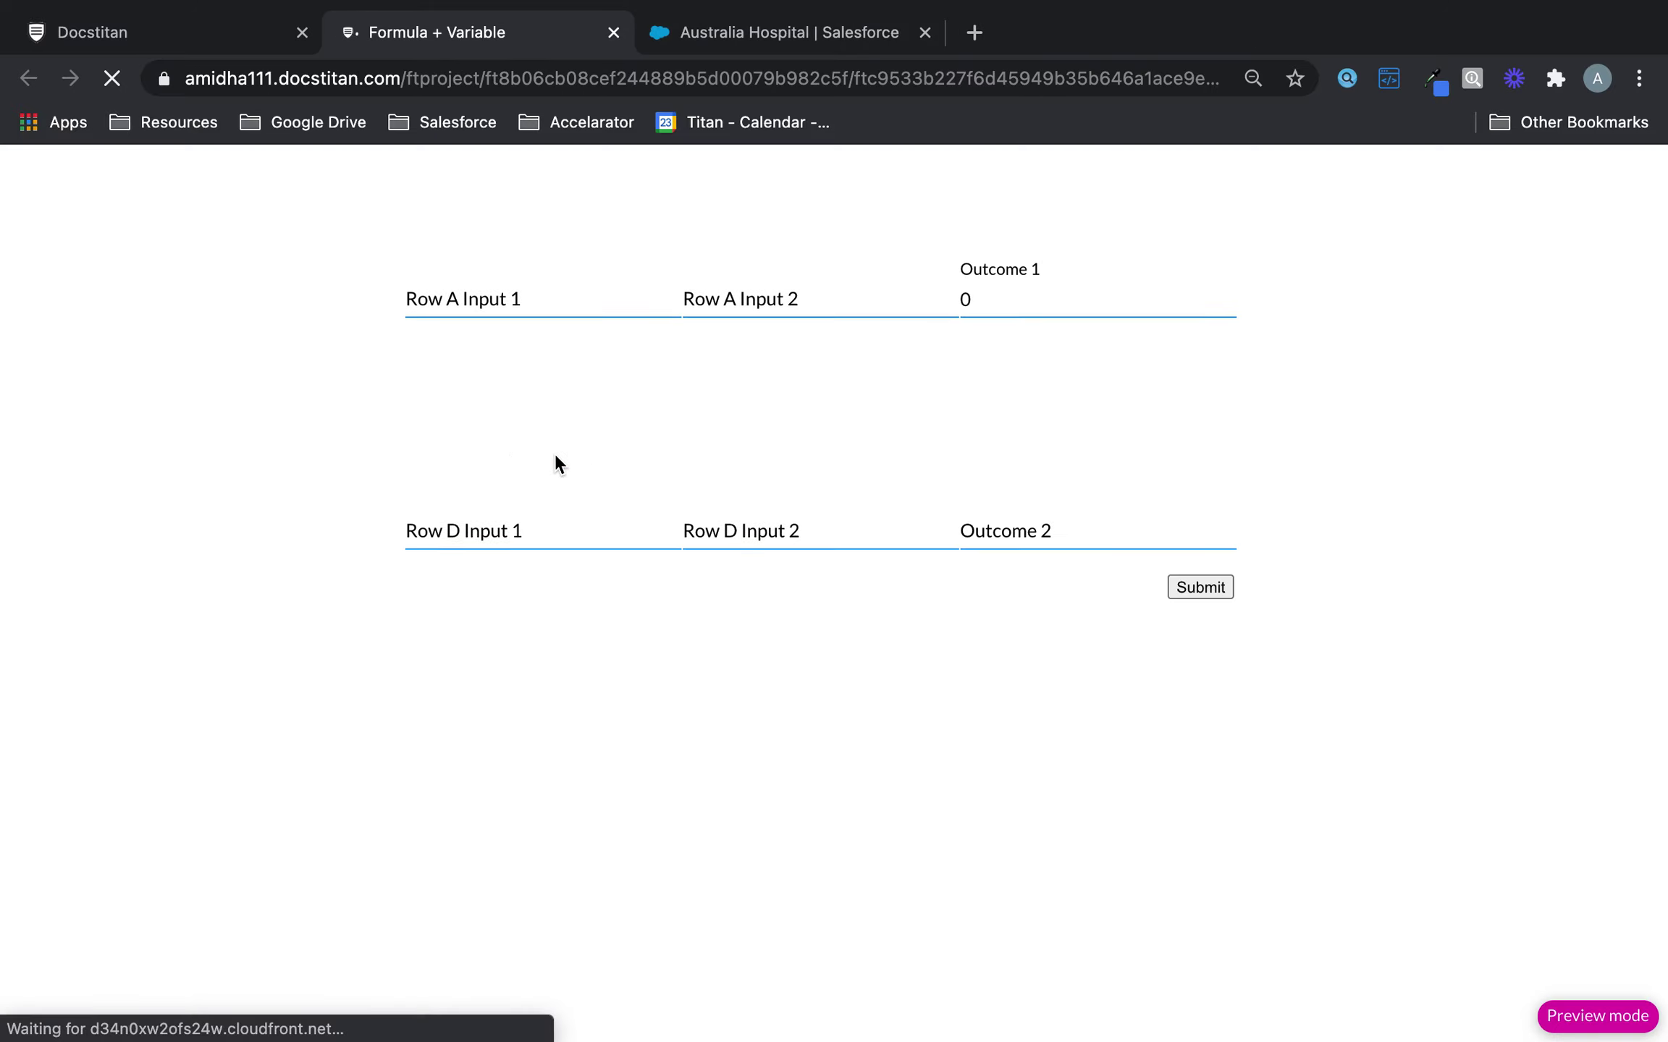
click(494, 307)
text(5)
click(752, 297)
text(5)
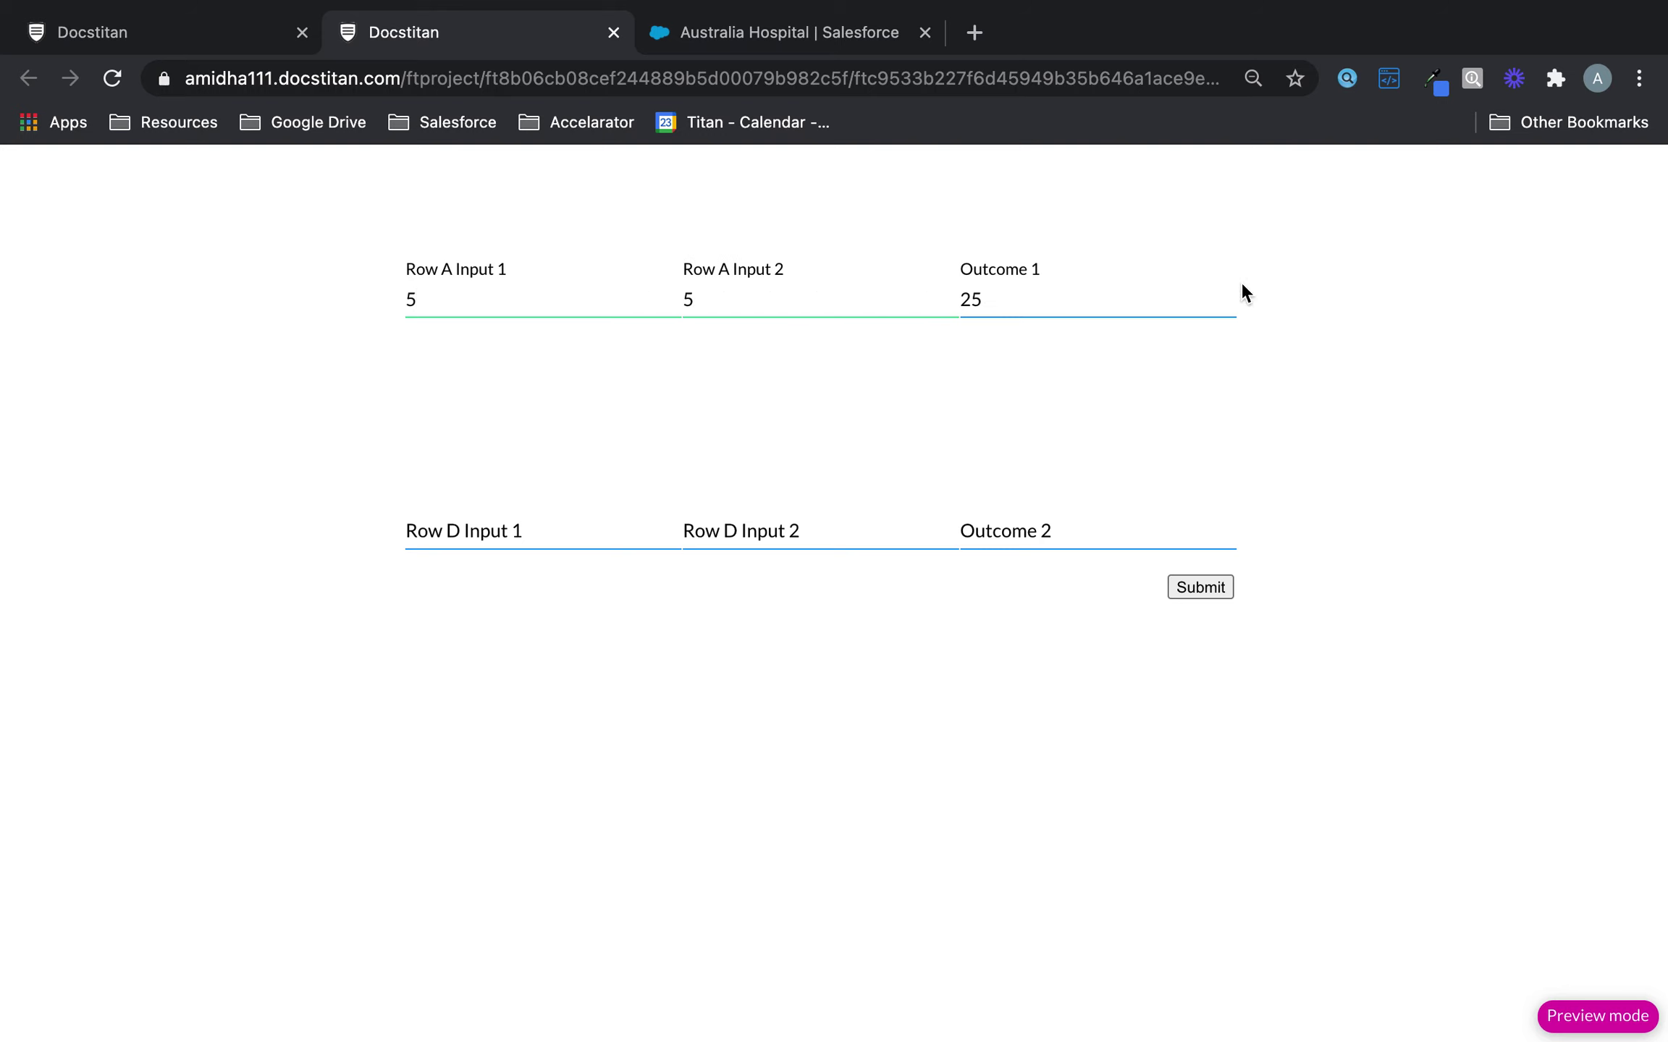
Add a second numeric variable to the Home page actions and name it rowdoutcome
click(212, 29)
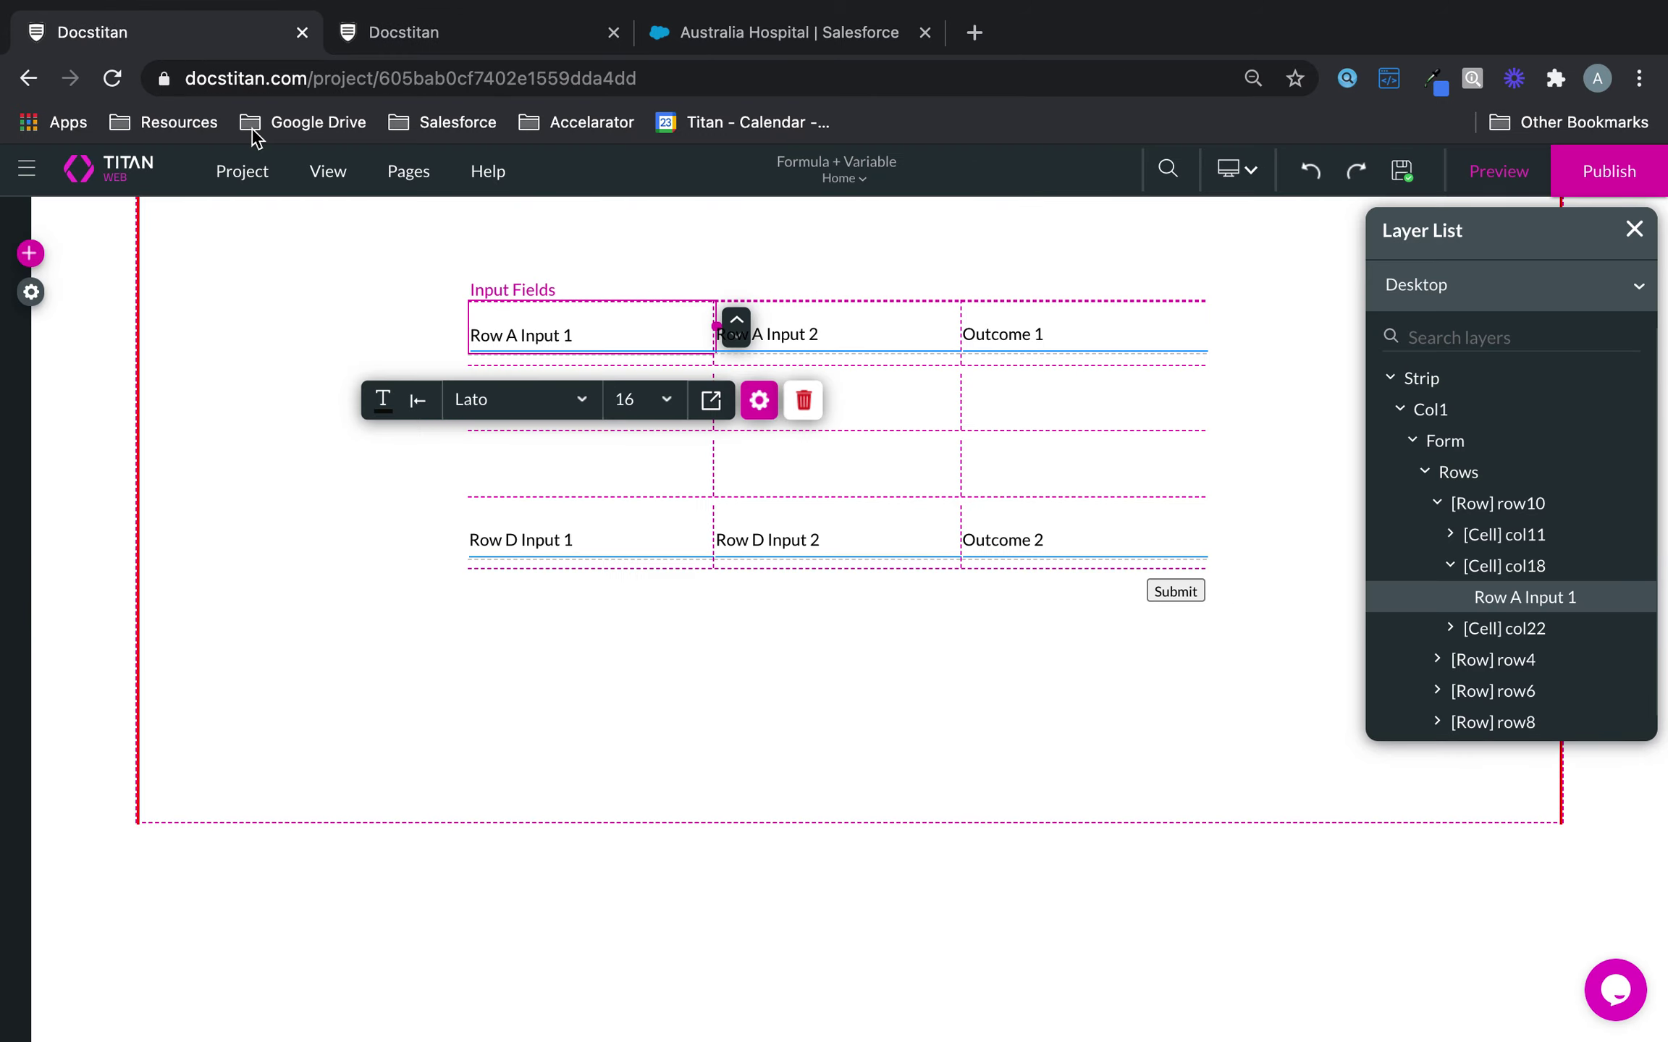
click(406, 173)
click(557, 221)
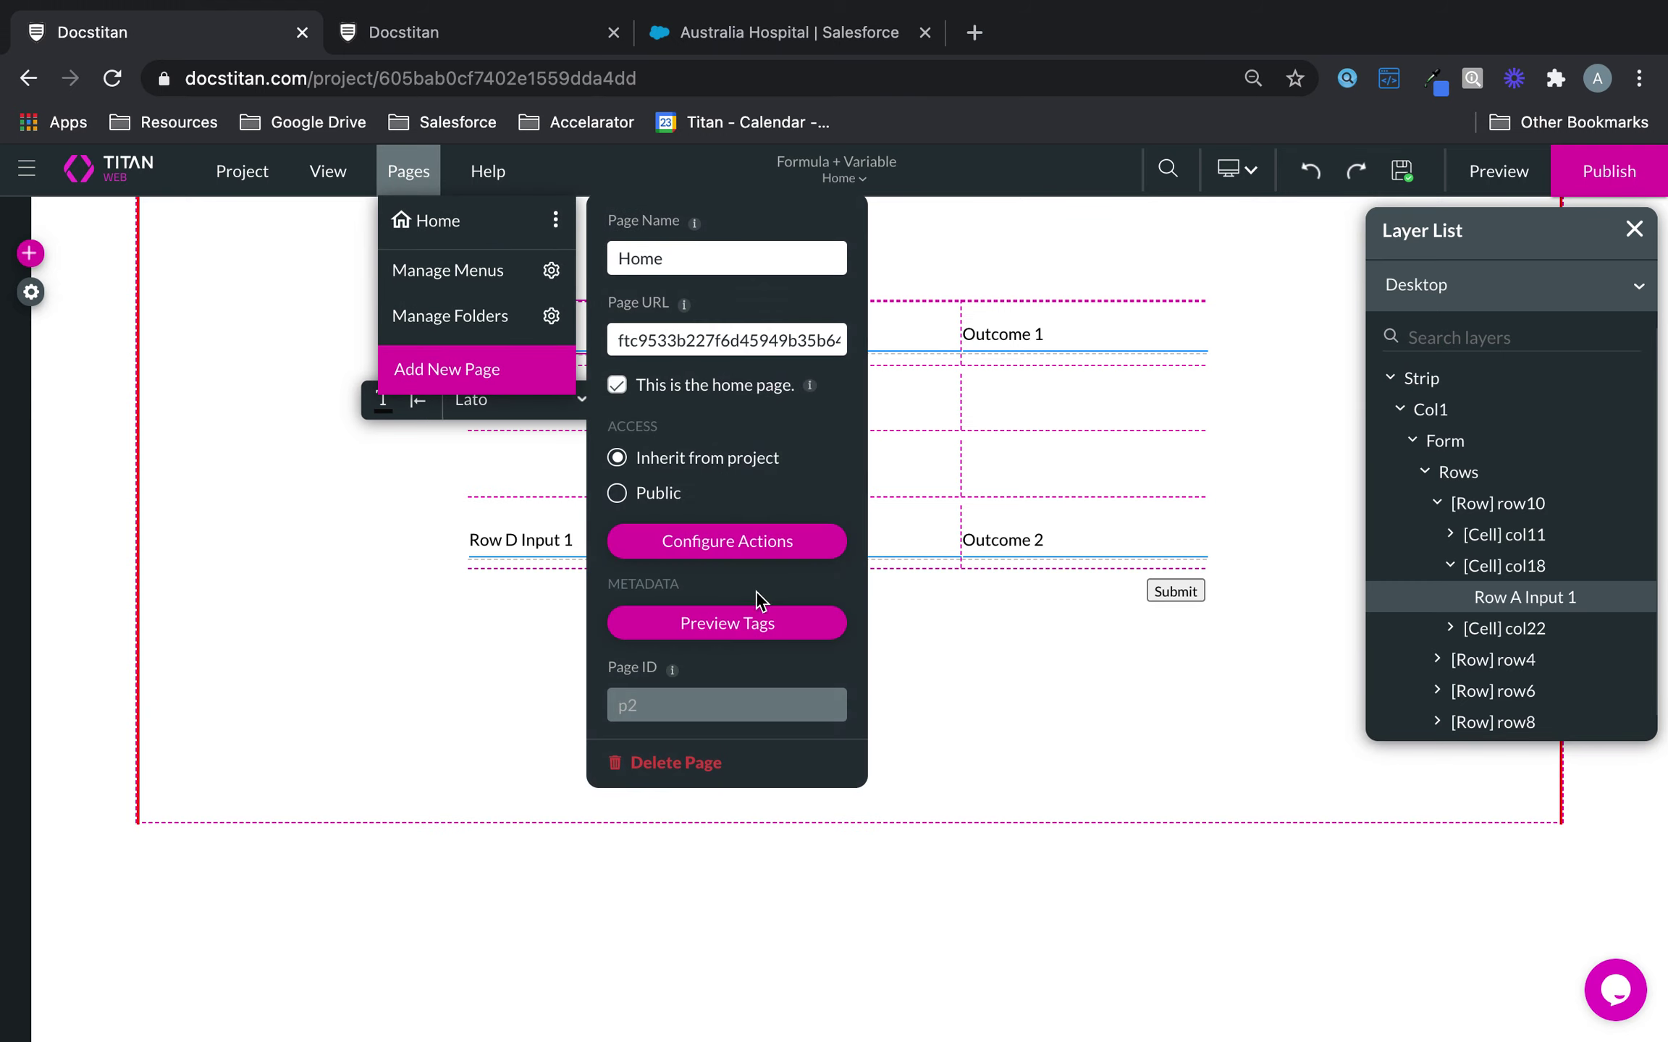
click(759, 540)
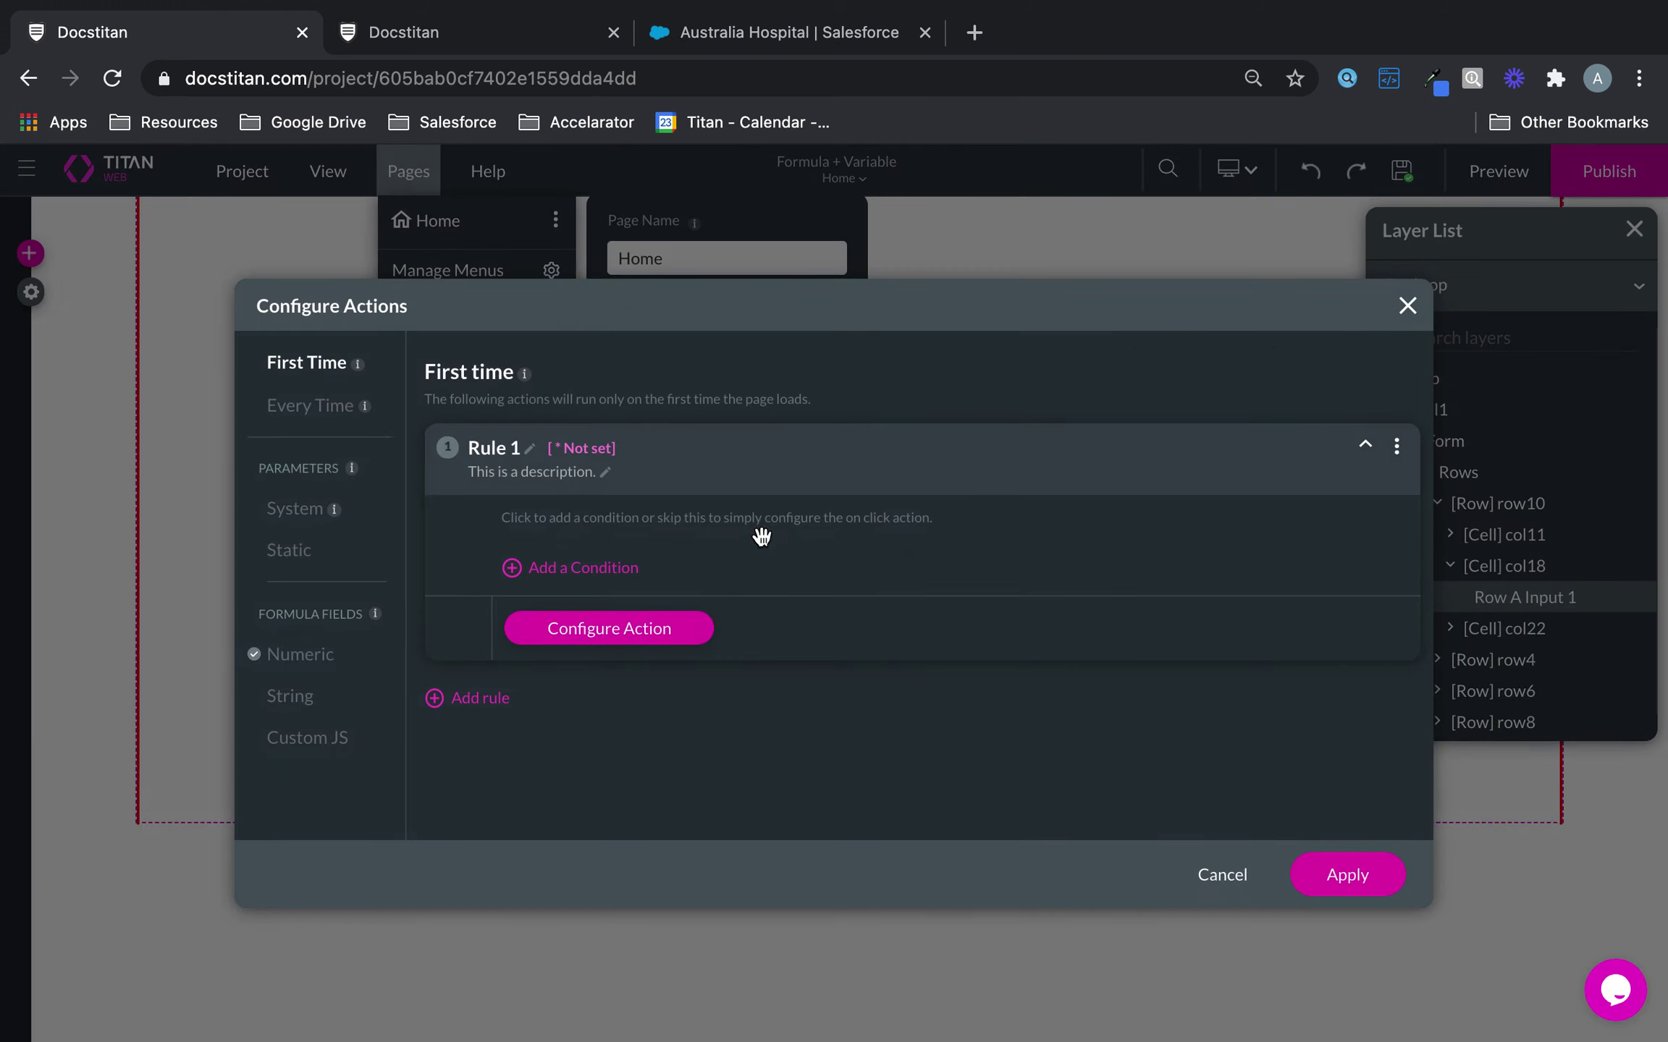
click(305, 655)
click(547, 808)
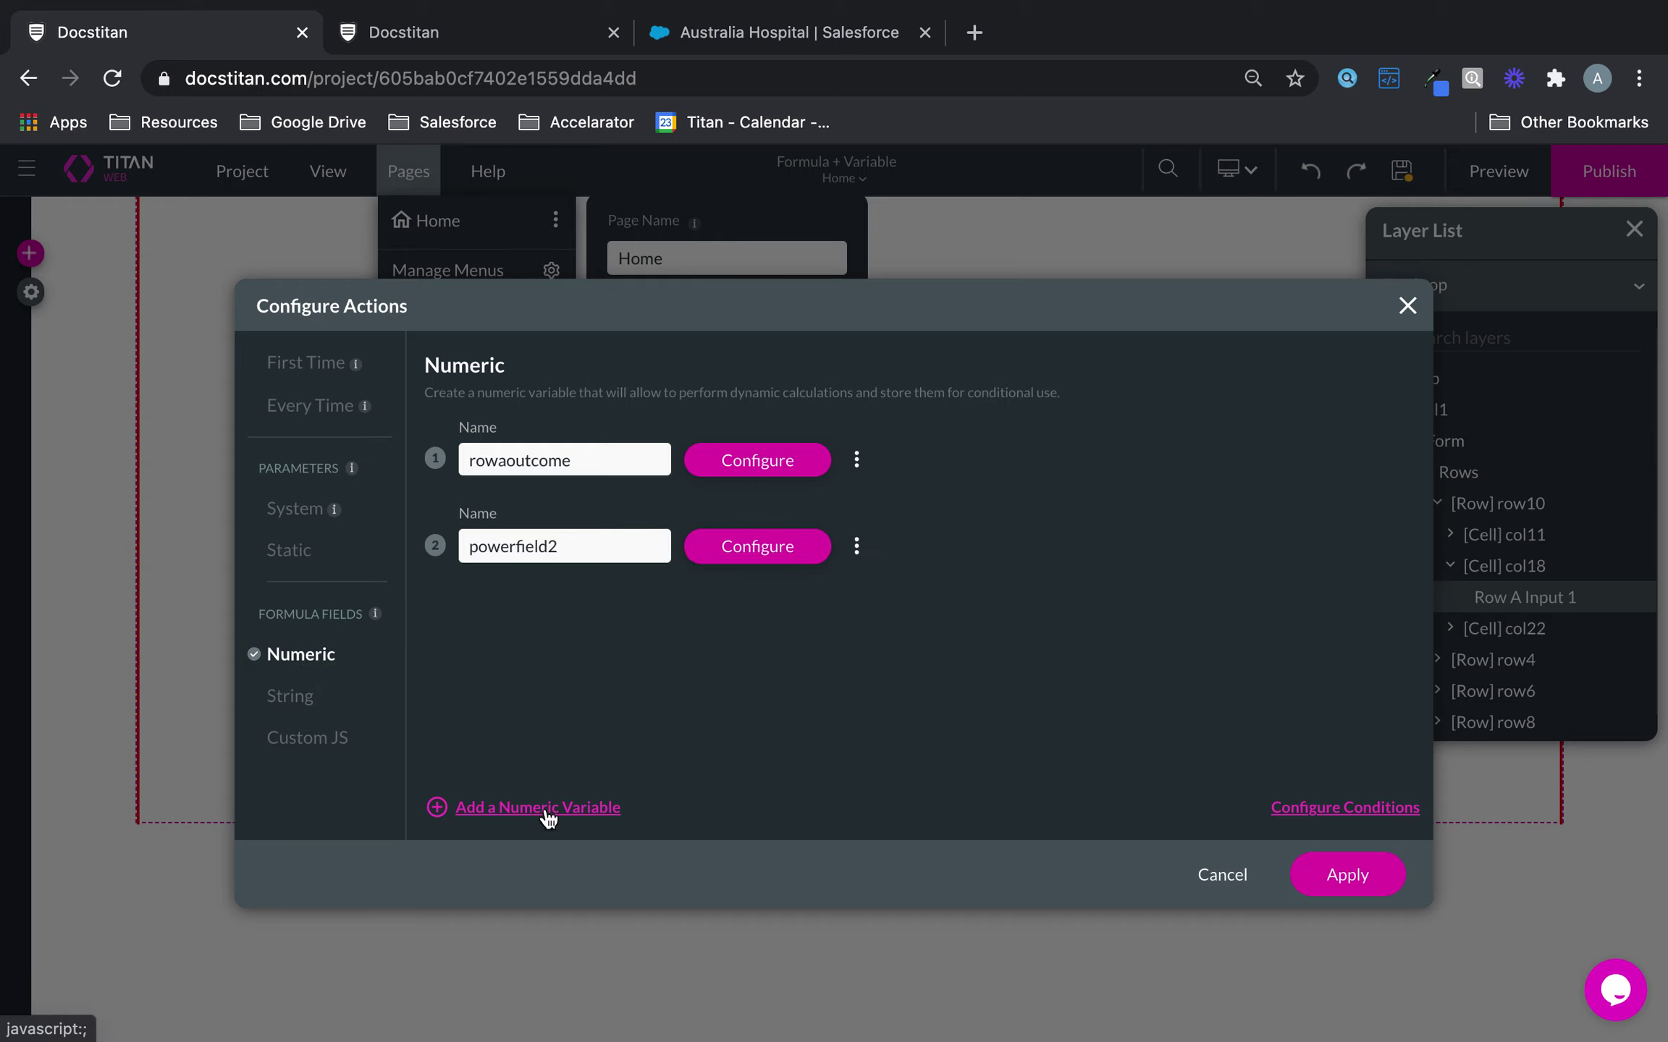
drag(596, 536, 473, 532)
text(row)
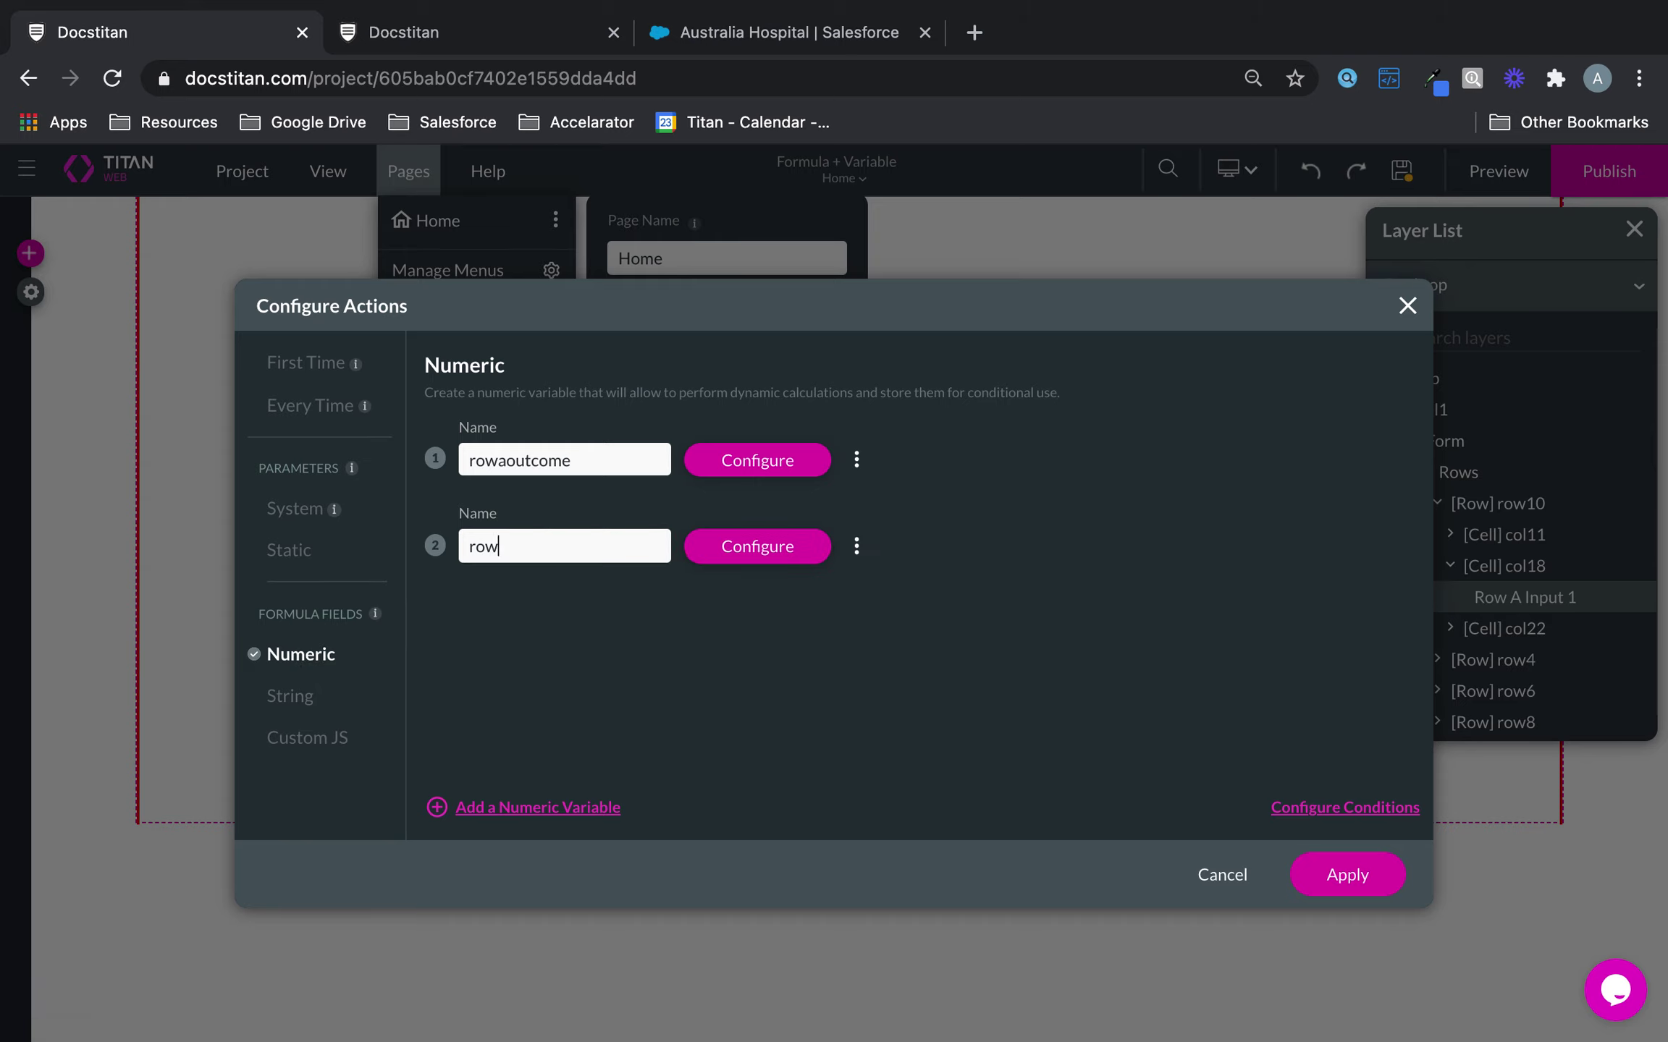
text(doutcome)
Set rowdoutcome's formula to Row D Input 1 + Row D Input 2
click(733, 551)
click(669, 719)
scroll(673, 869, down, 5)
click(646, 909)
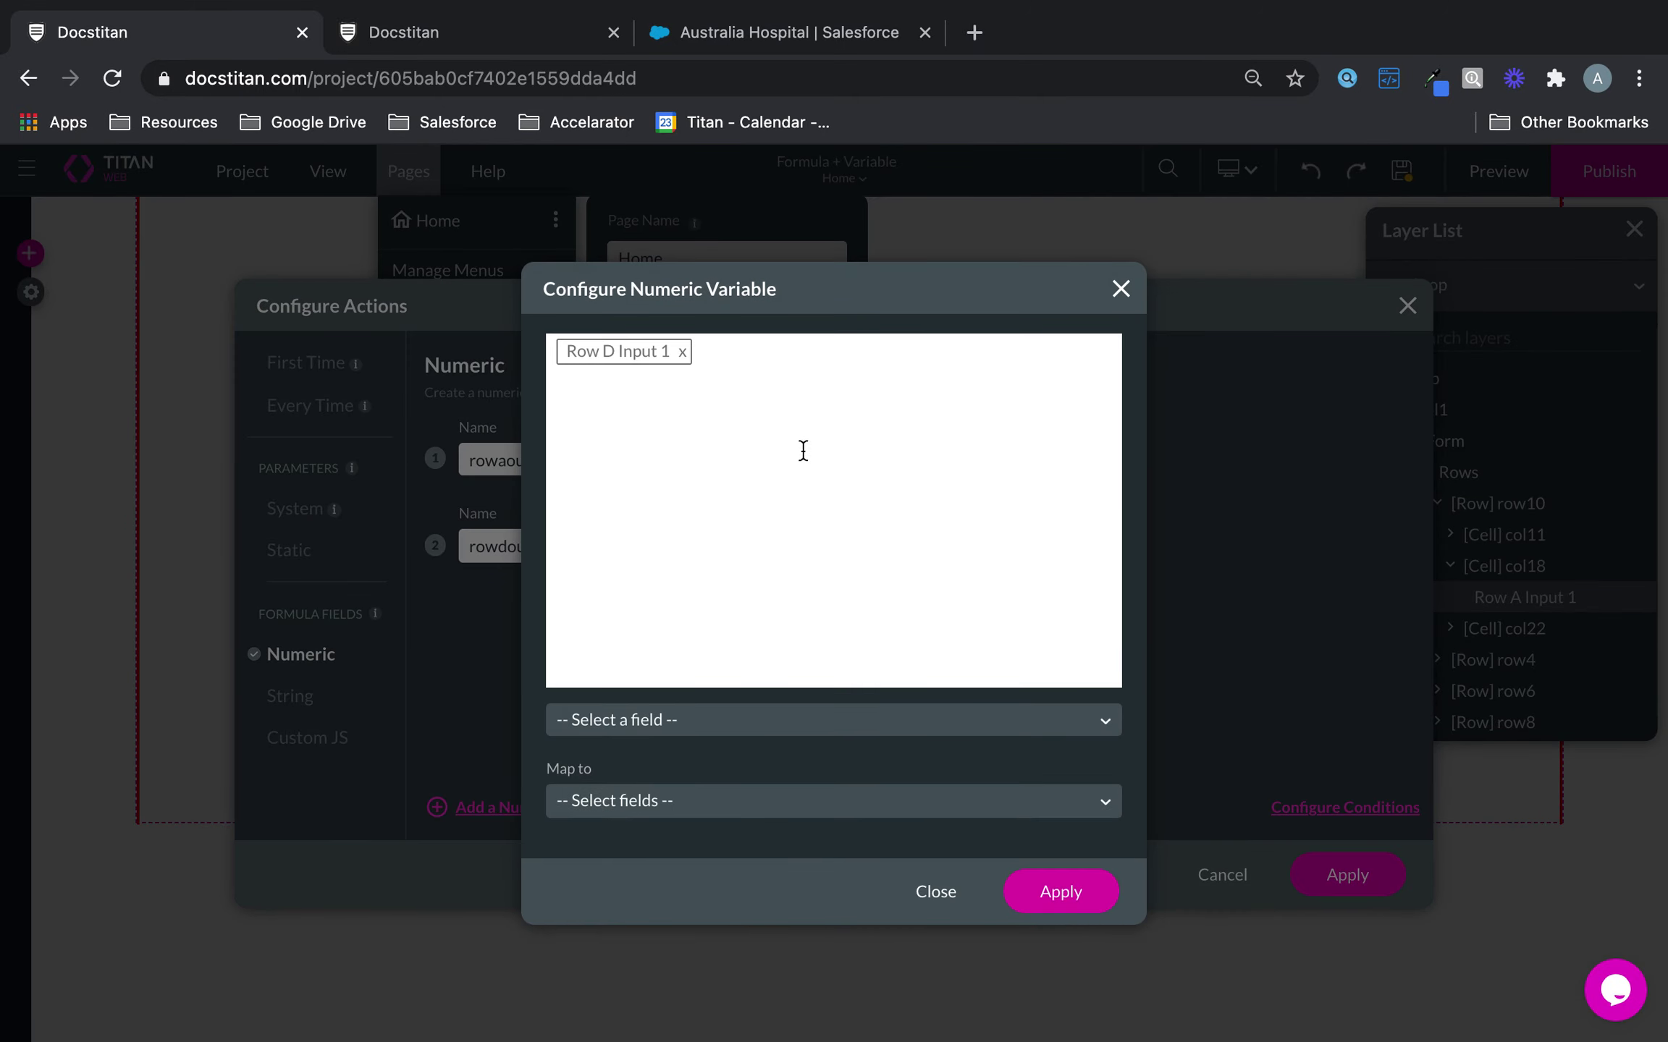
click(792, 370)
text(+)
click(727, 713)
scroll(713, 865, down, 2)
scroll(706, 898, down, 2)
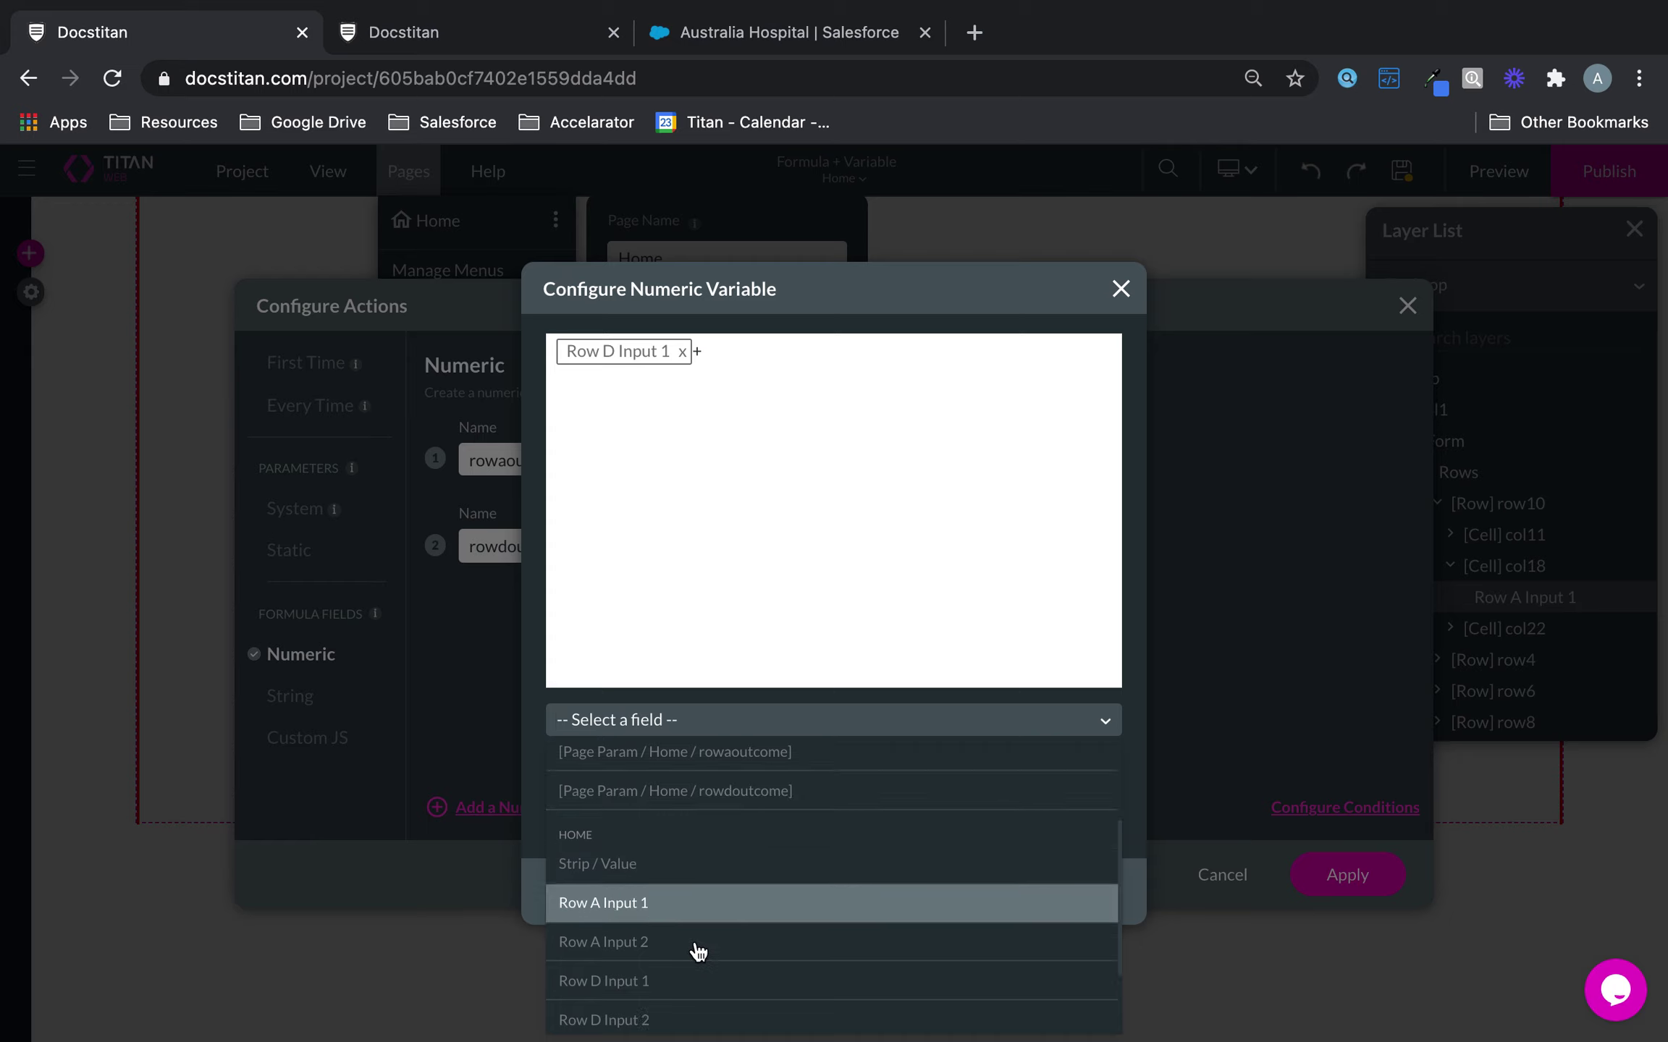
click(656, 961)
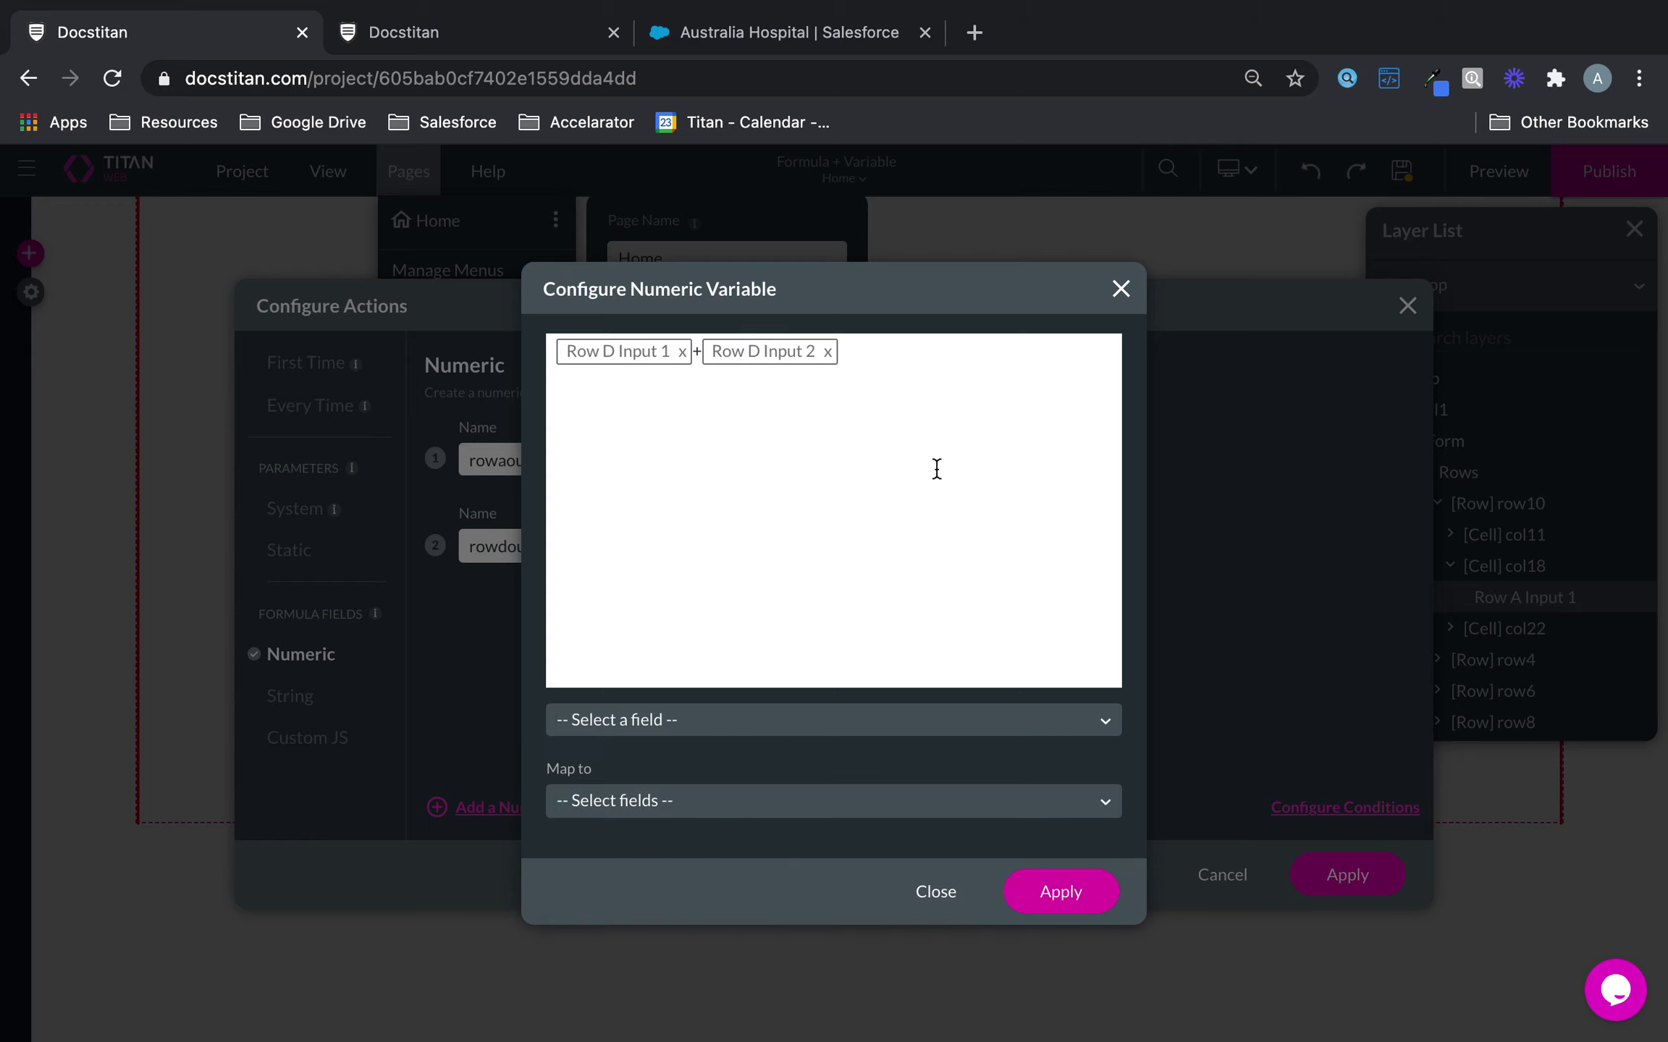
Map the rowdoutcome result to Outcome 2 and apply the page actions
click(796, 791)
scroll(767, 882, down, 3)
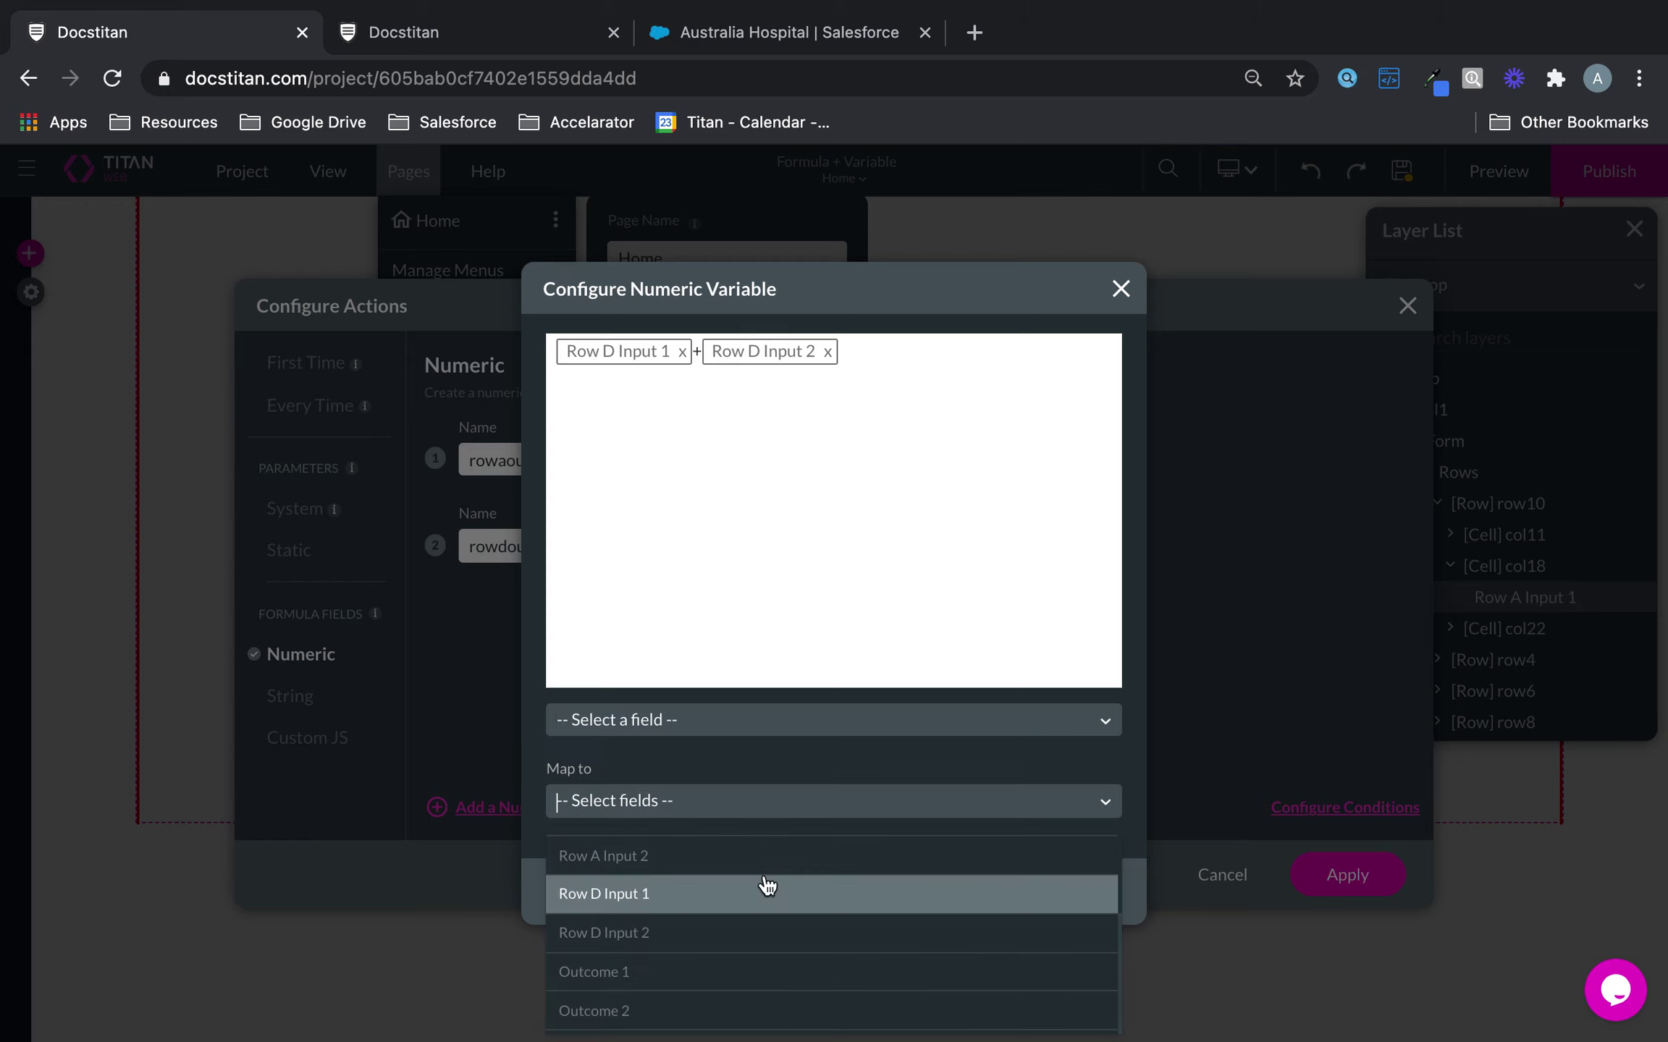
click(703, 999)
click(1070, 898)
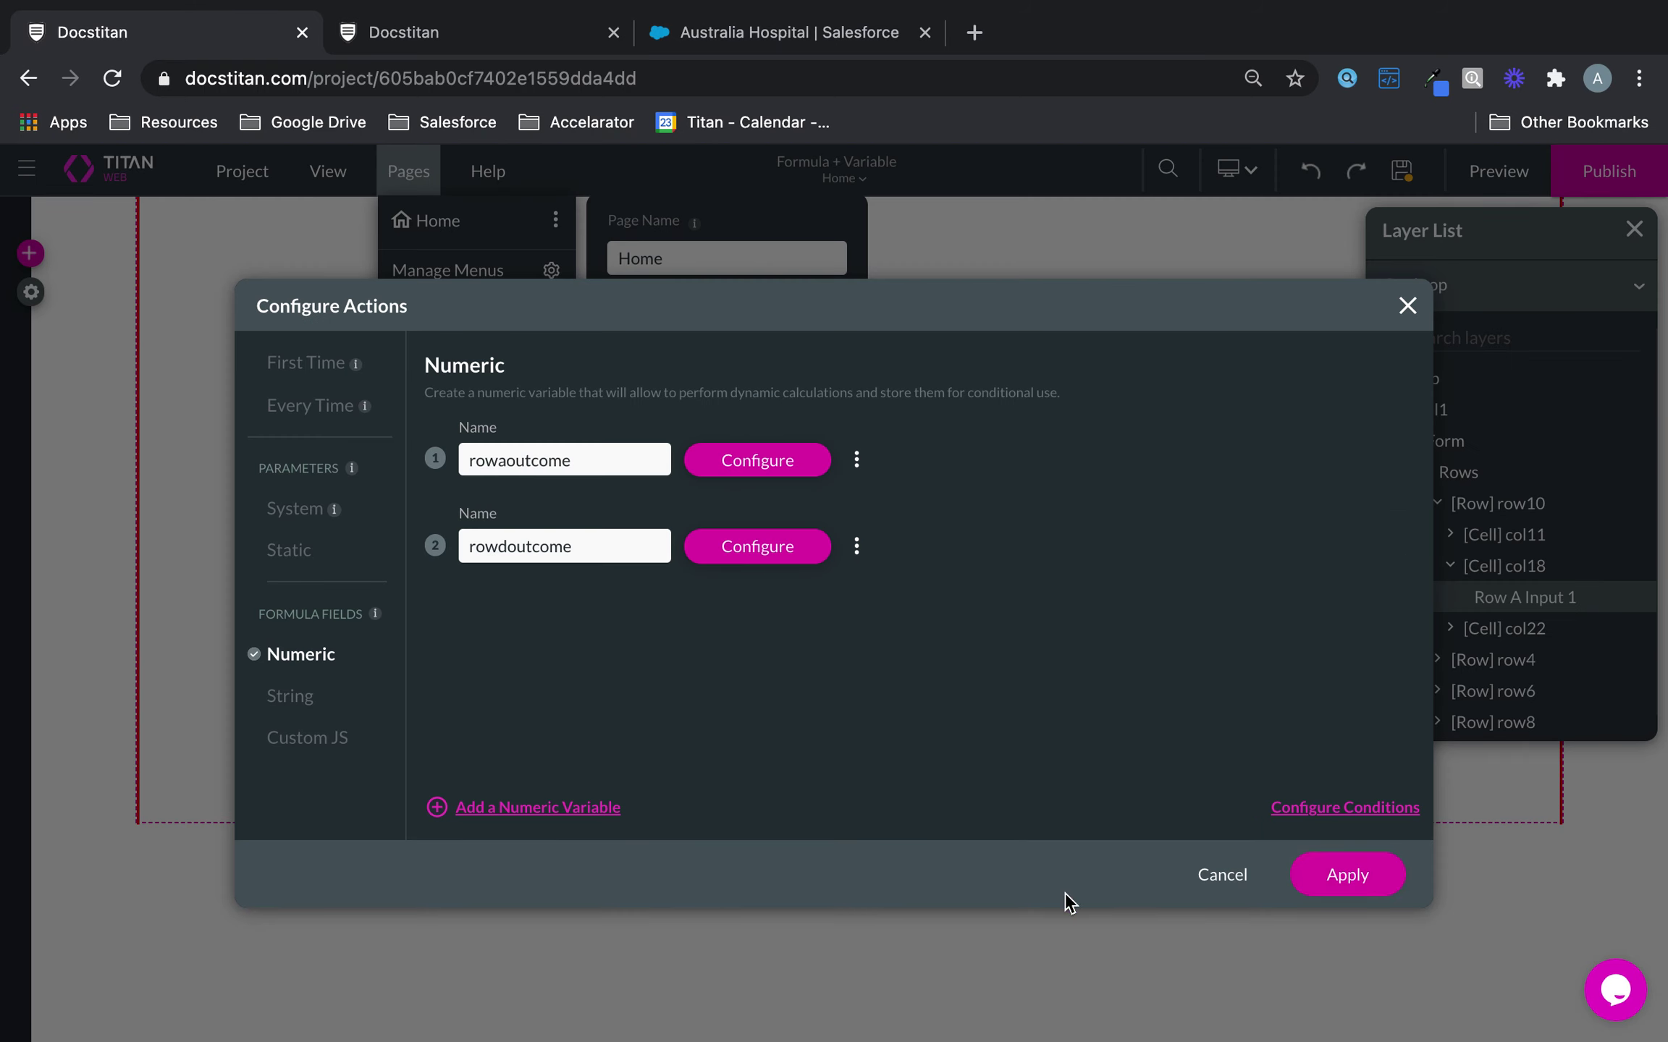
click(1390, 878)
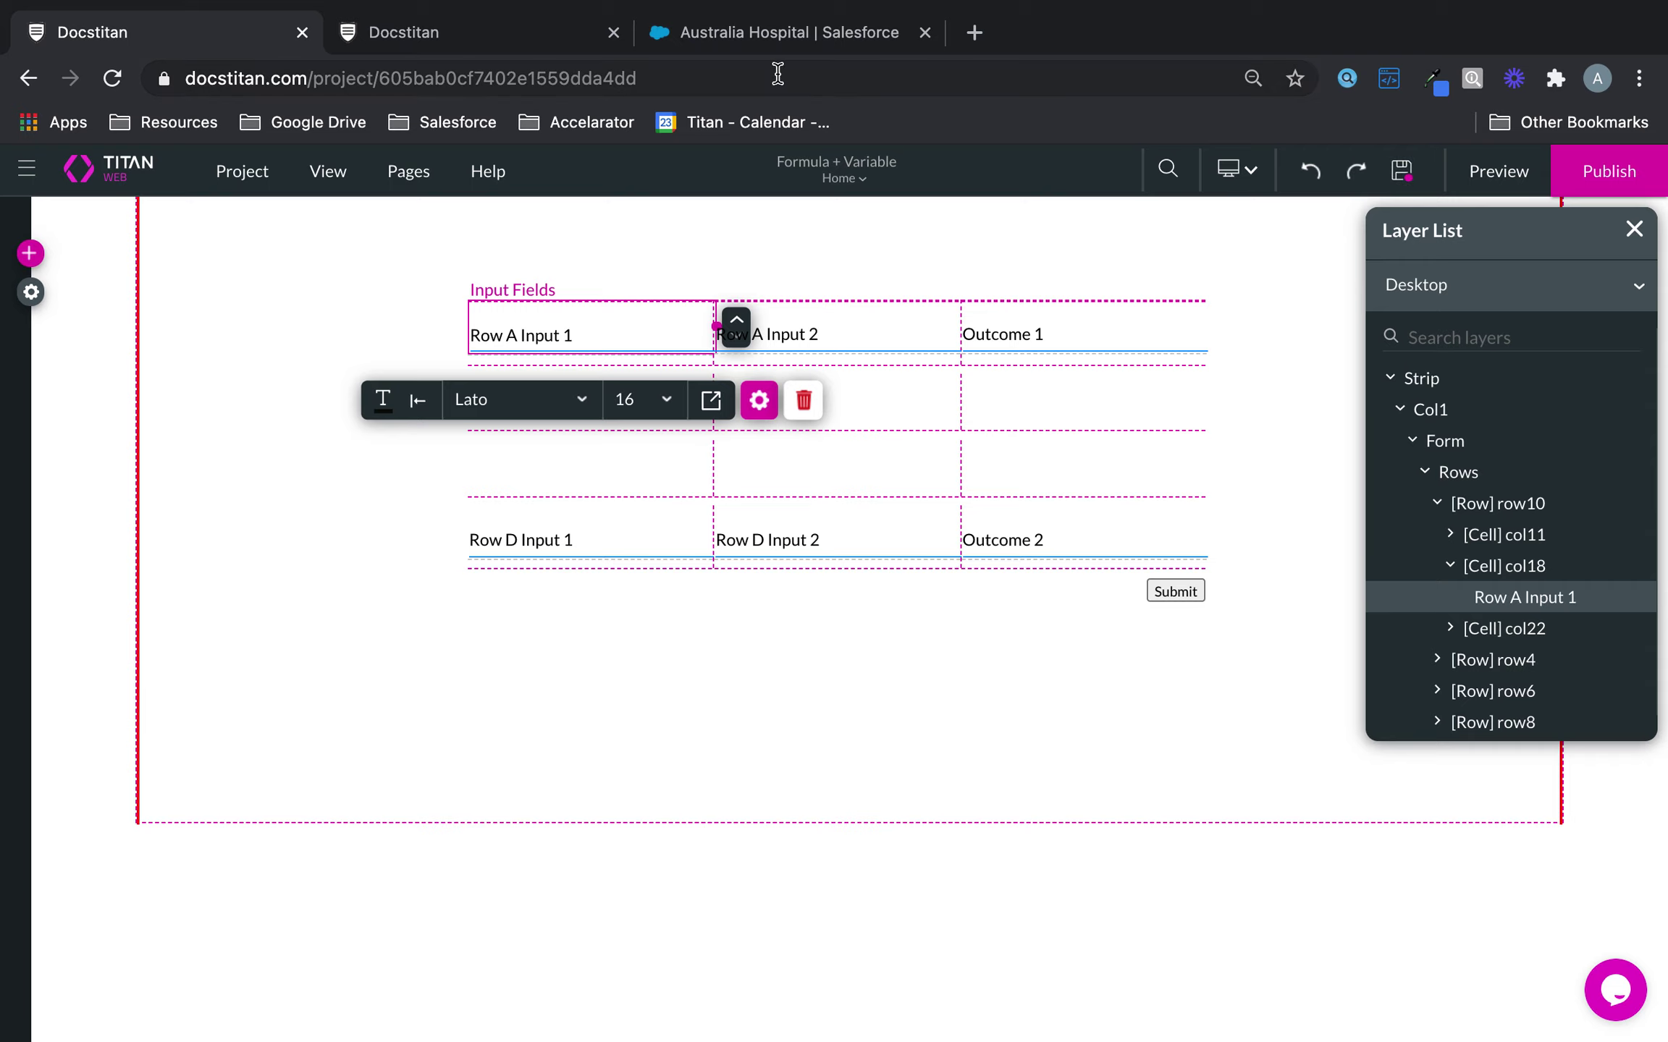
Reload the preview and enter 100 and 10 in Row A, giving Outcome 1 of 1000
click(439, 30)
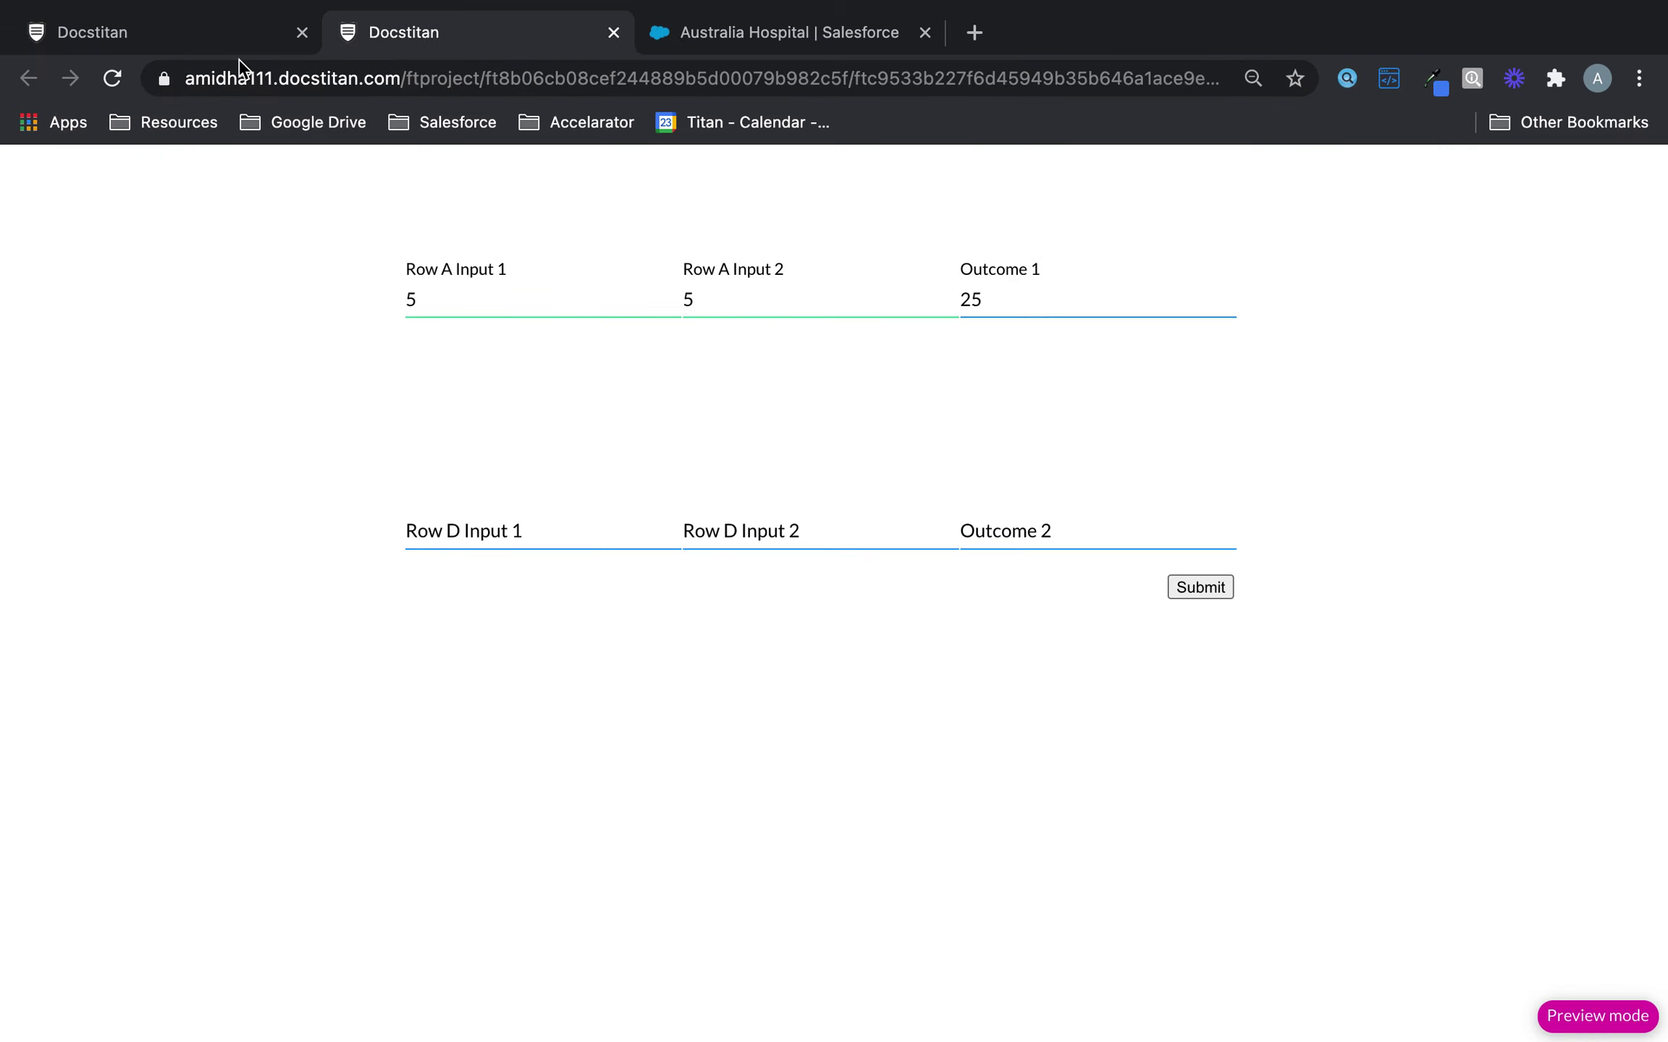
click(111, 77)
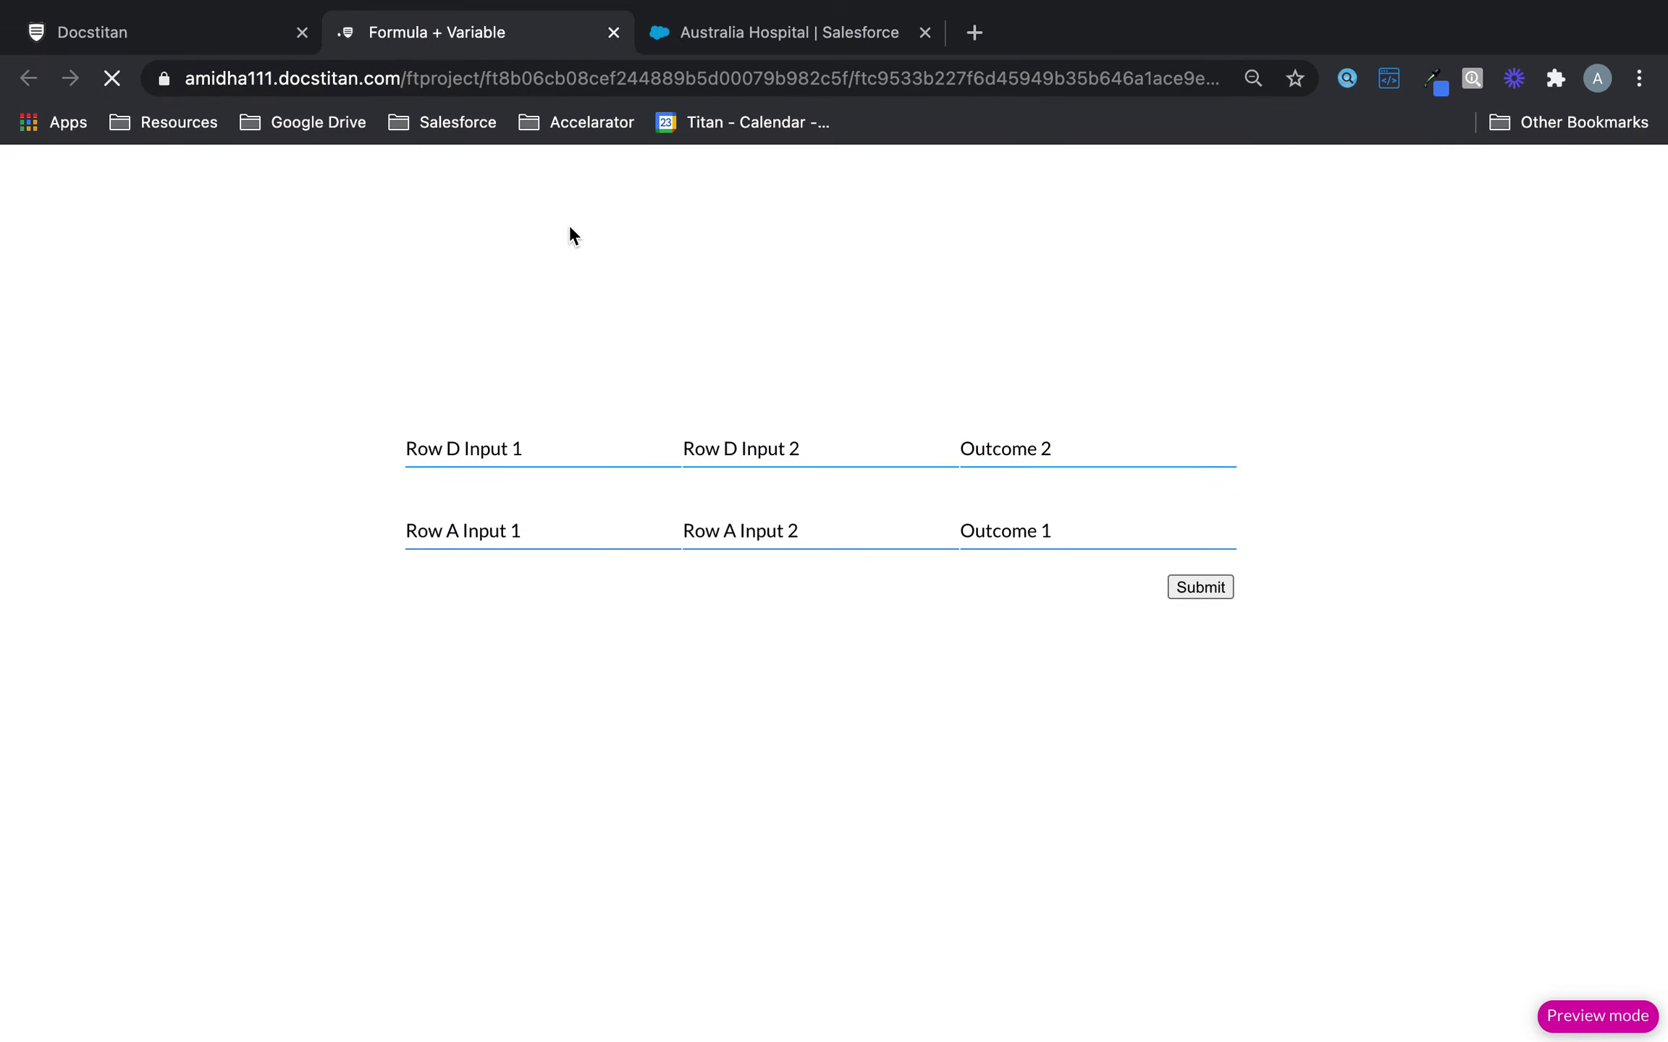
click(571, 299)
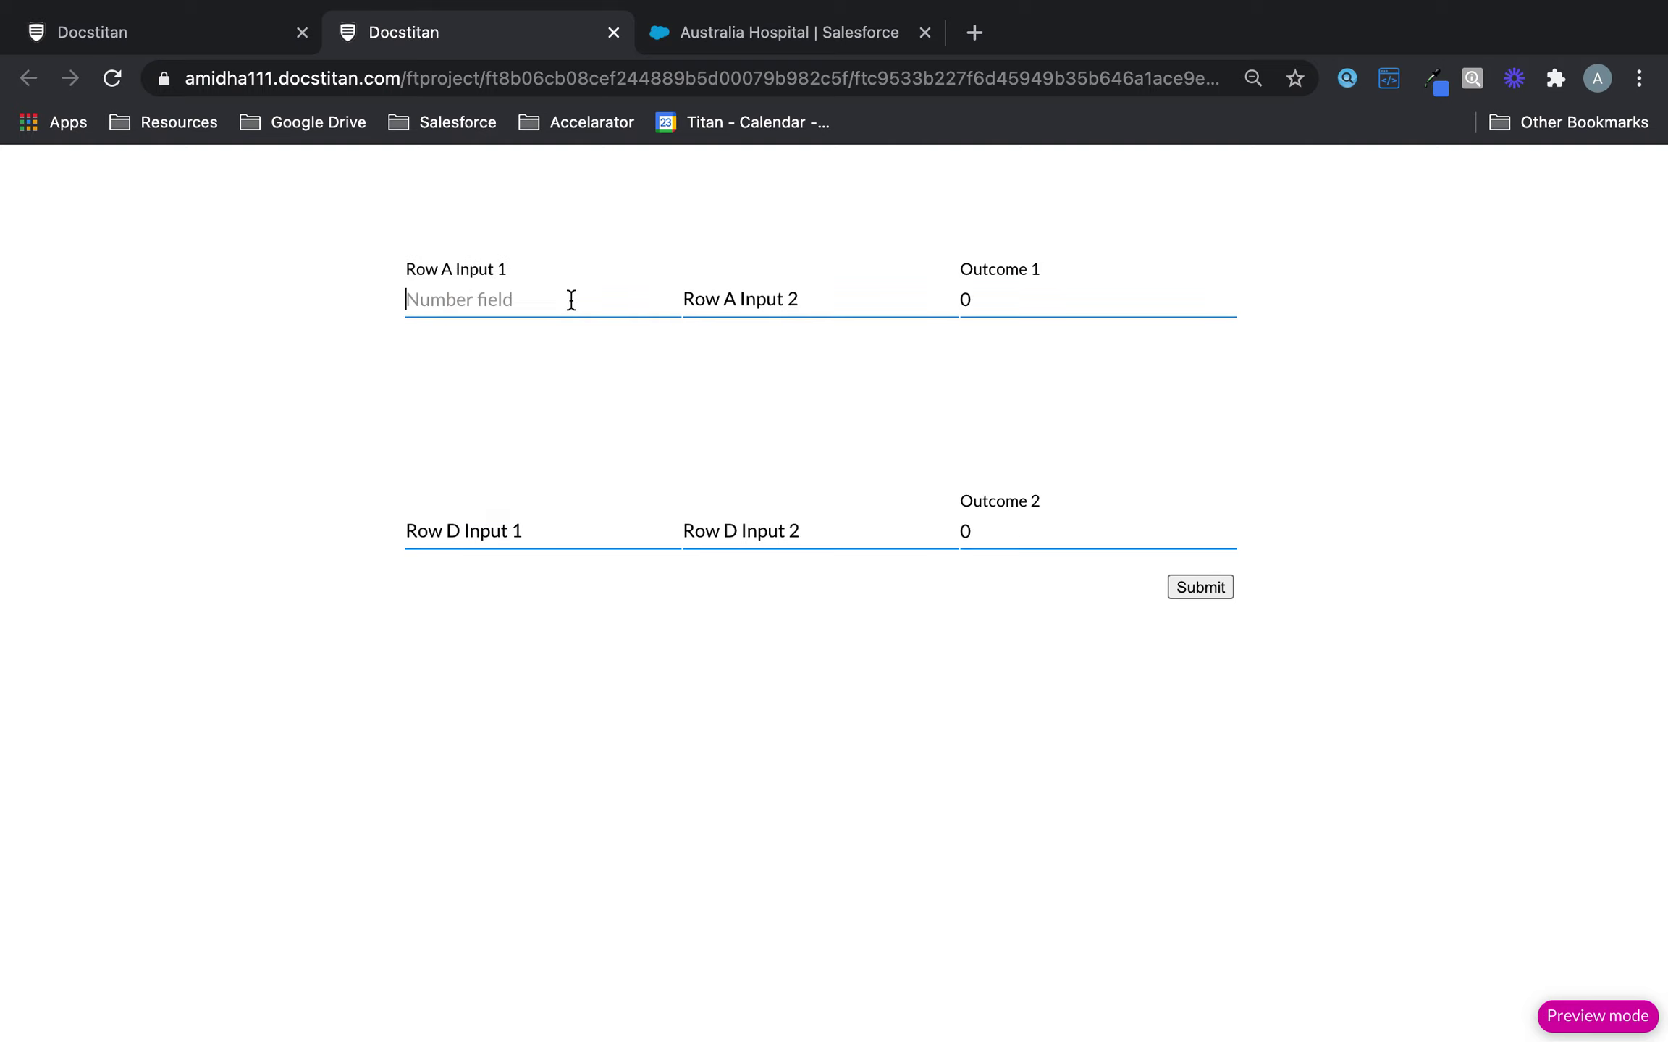
text(100)
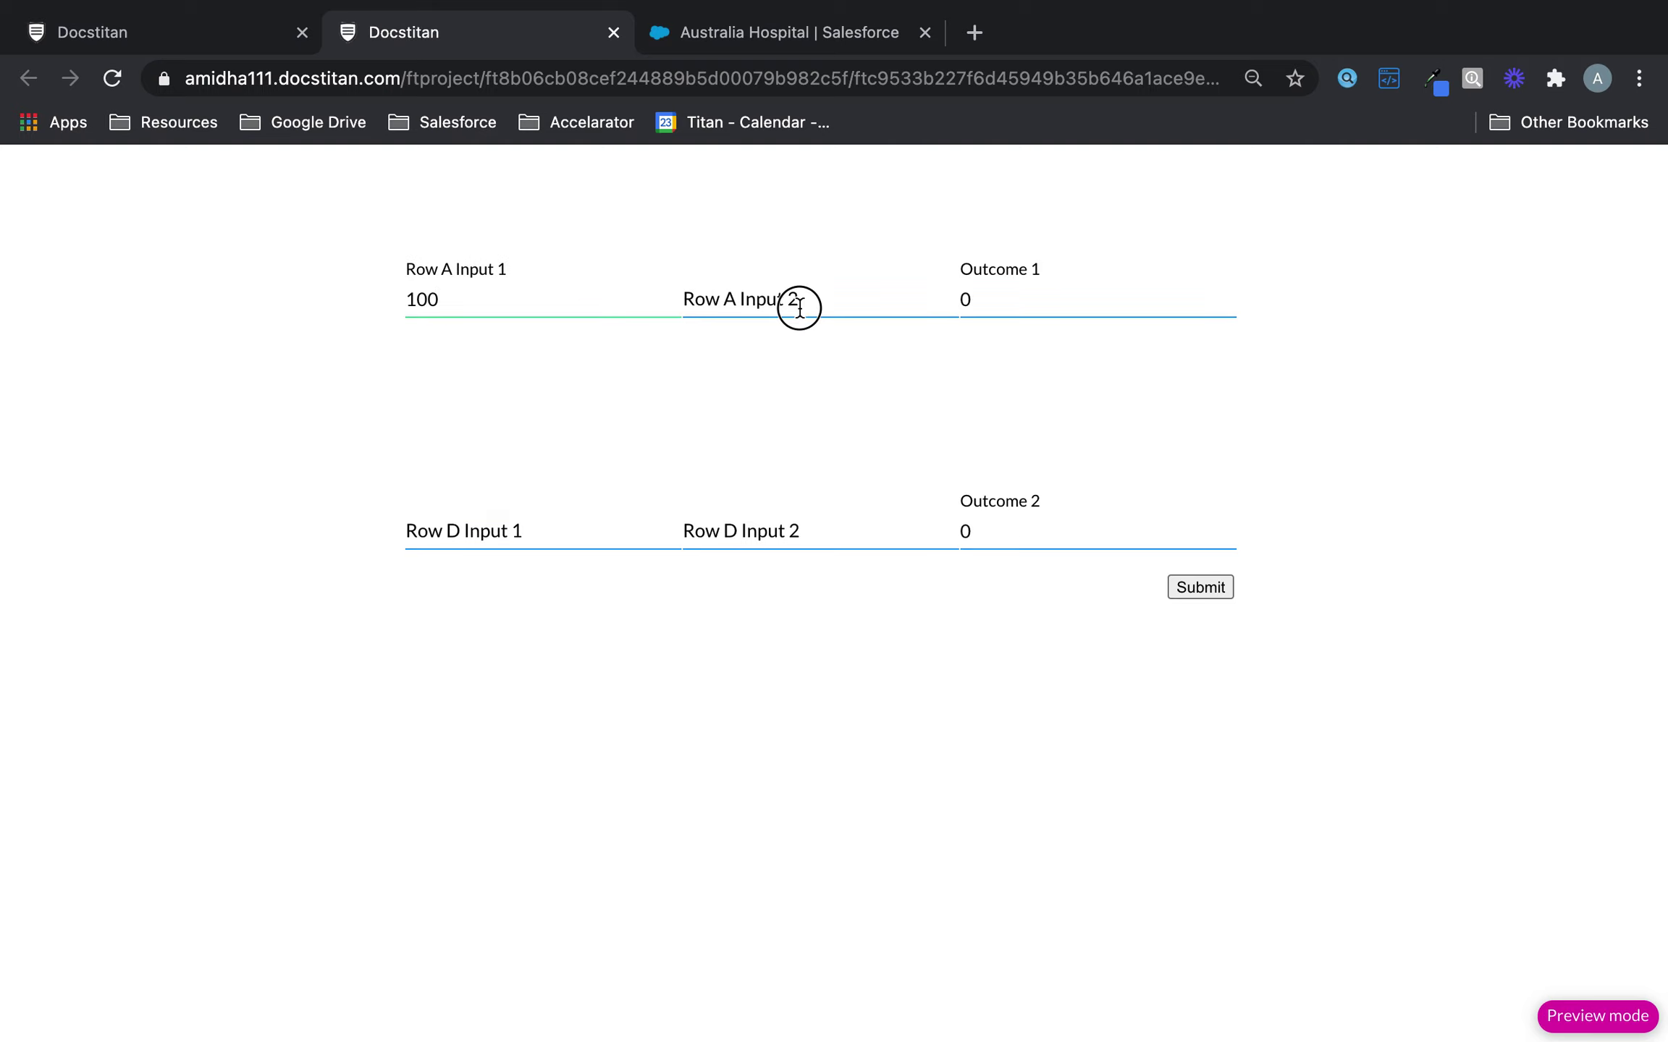
click(796, 302)
text(10)
click(839, 384)
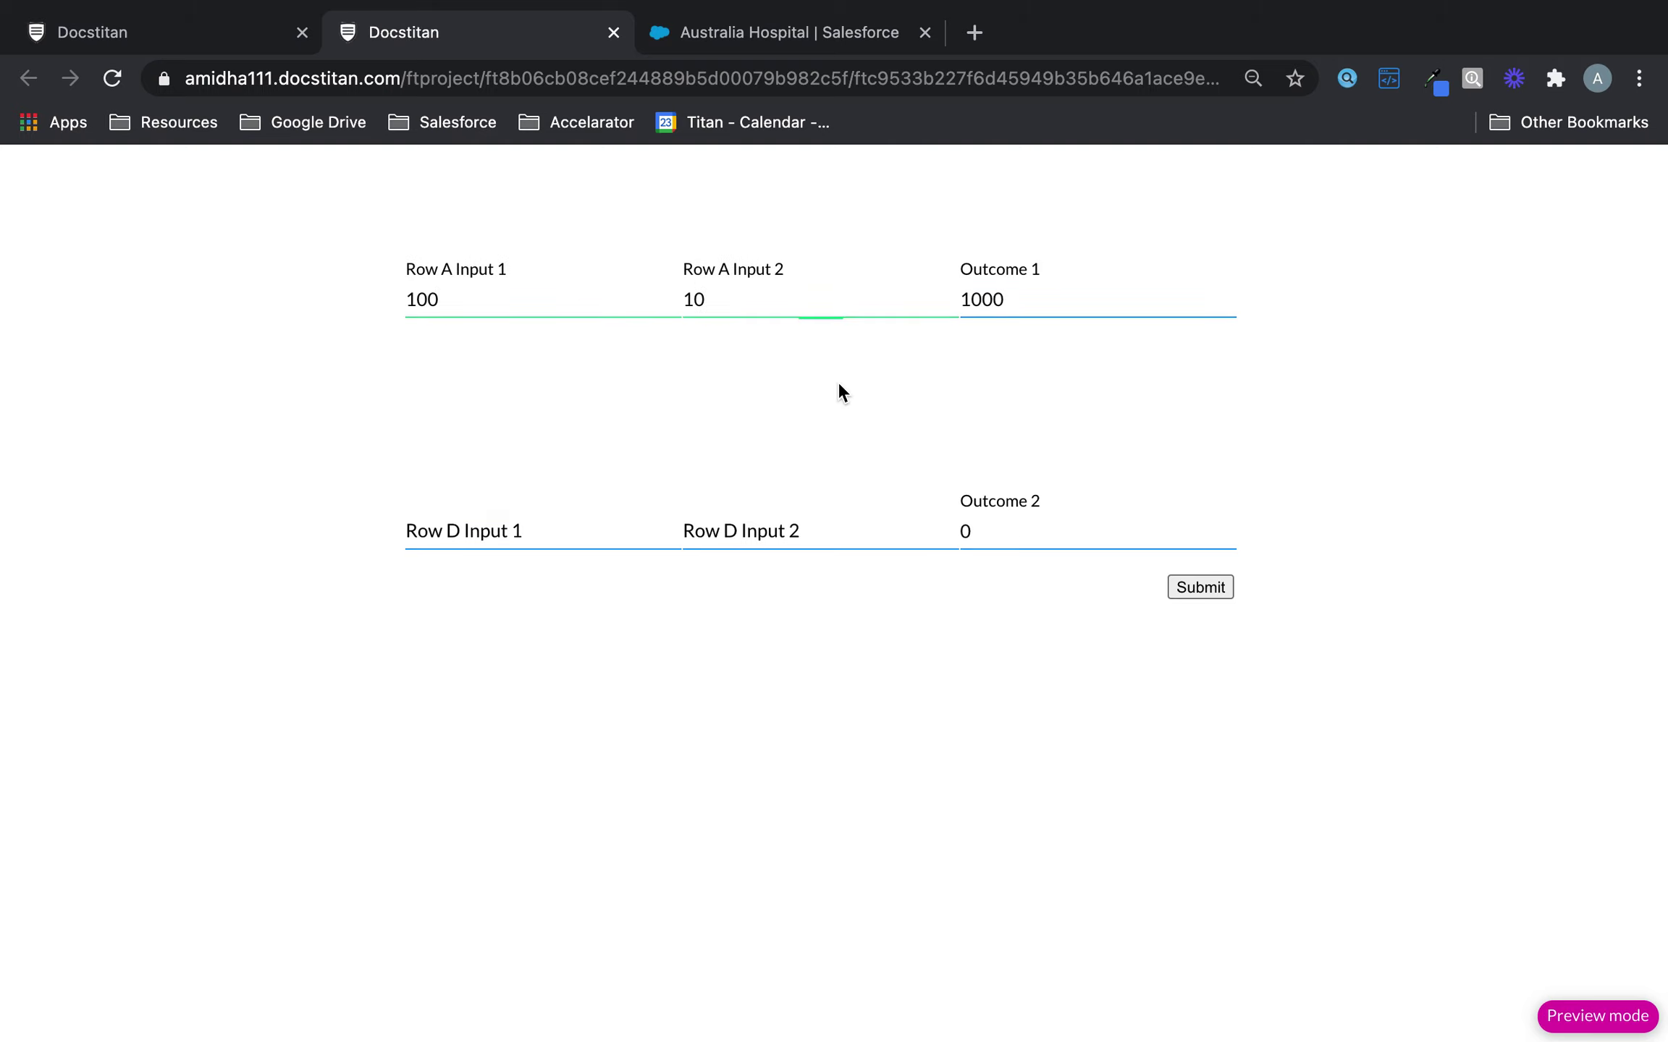
Enter 100 and 50 in Row D to get Outcome 2 of 150, then return to the editor
click(534, 524)
text(100)
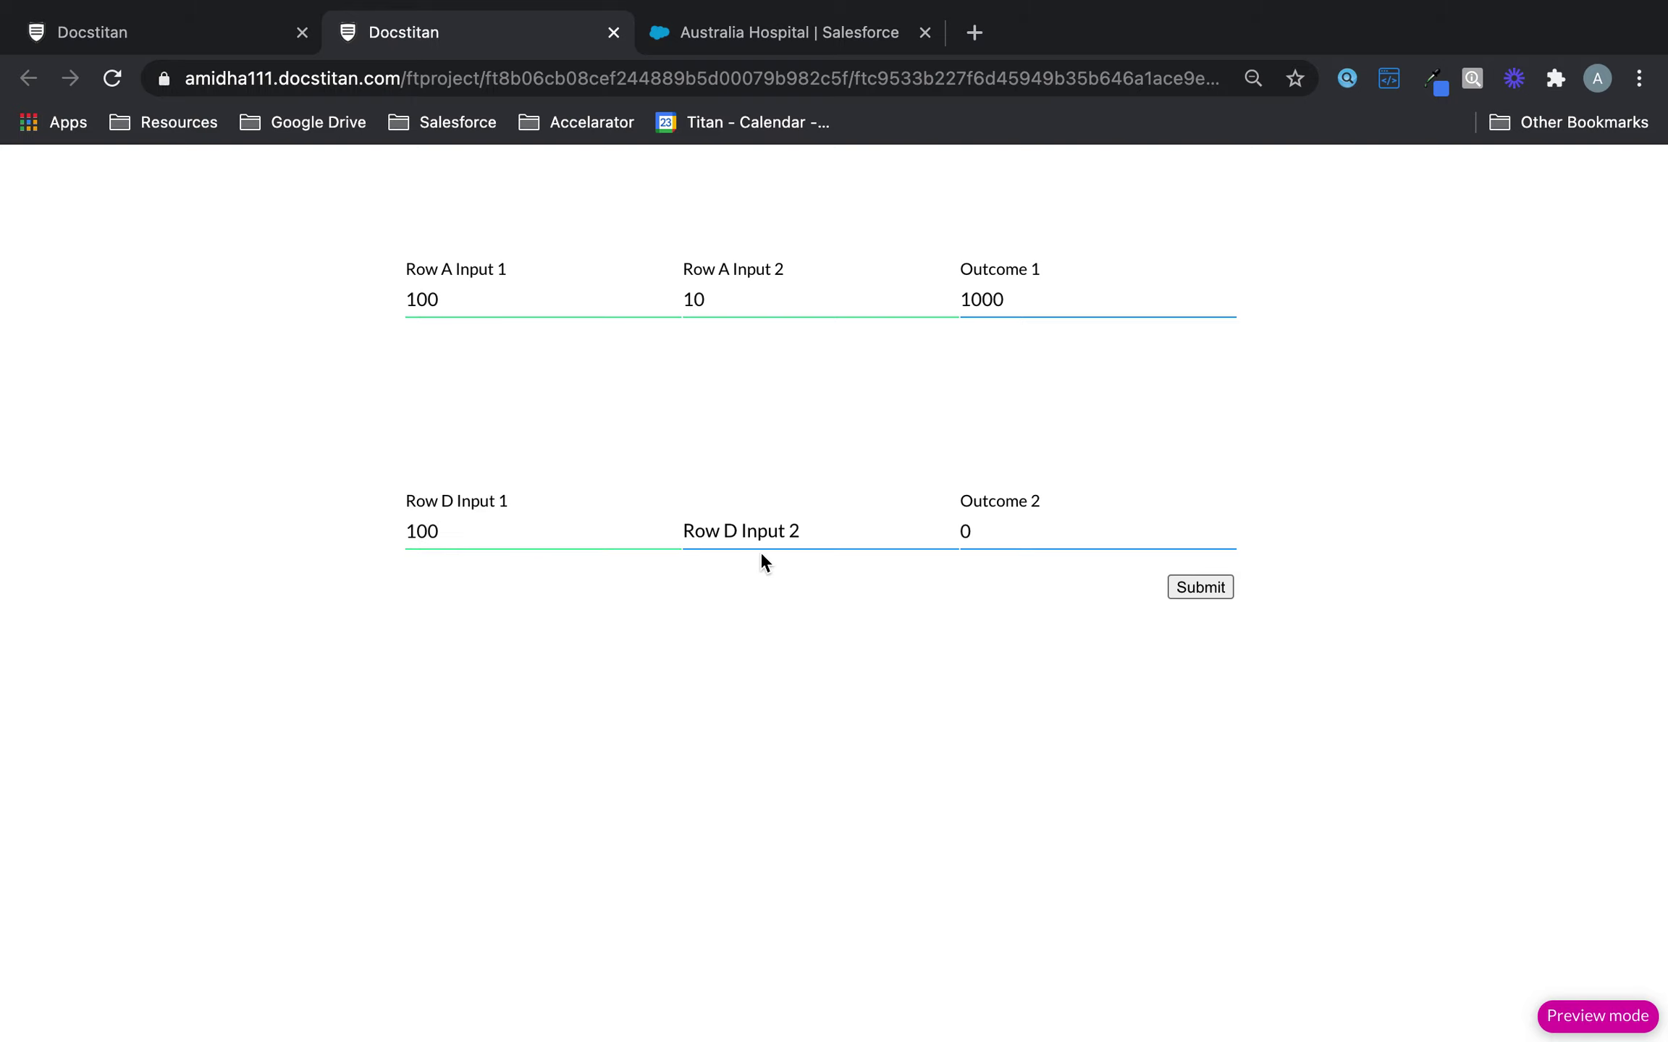
click(768, 533)
text(50)
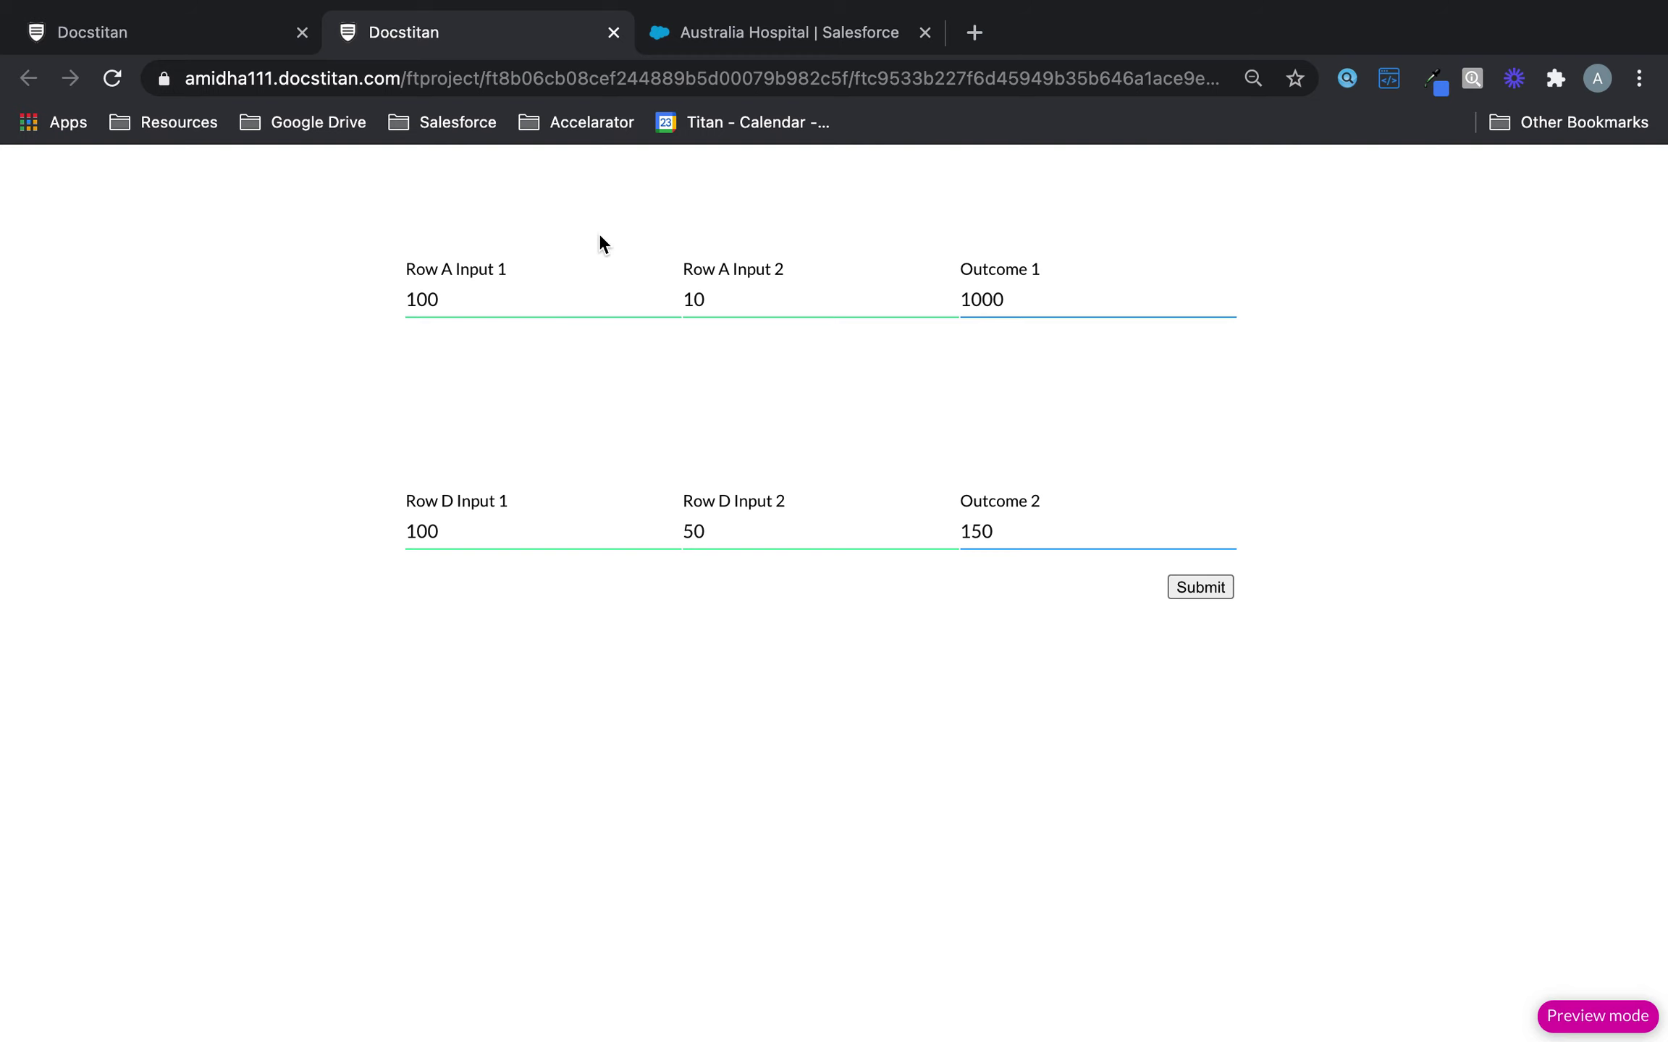
click(197, 32)
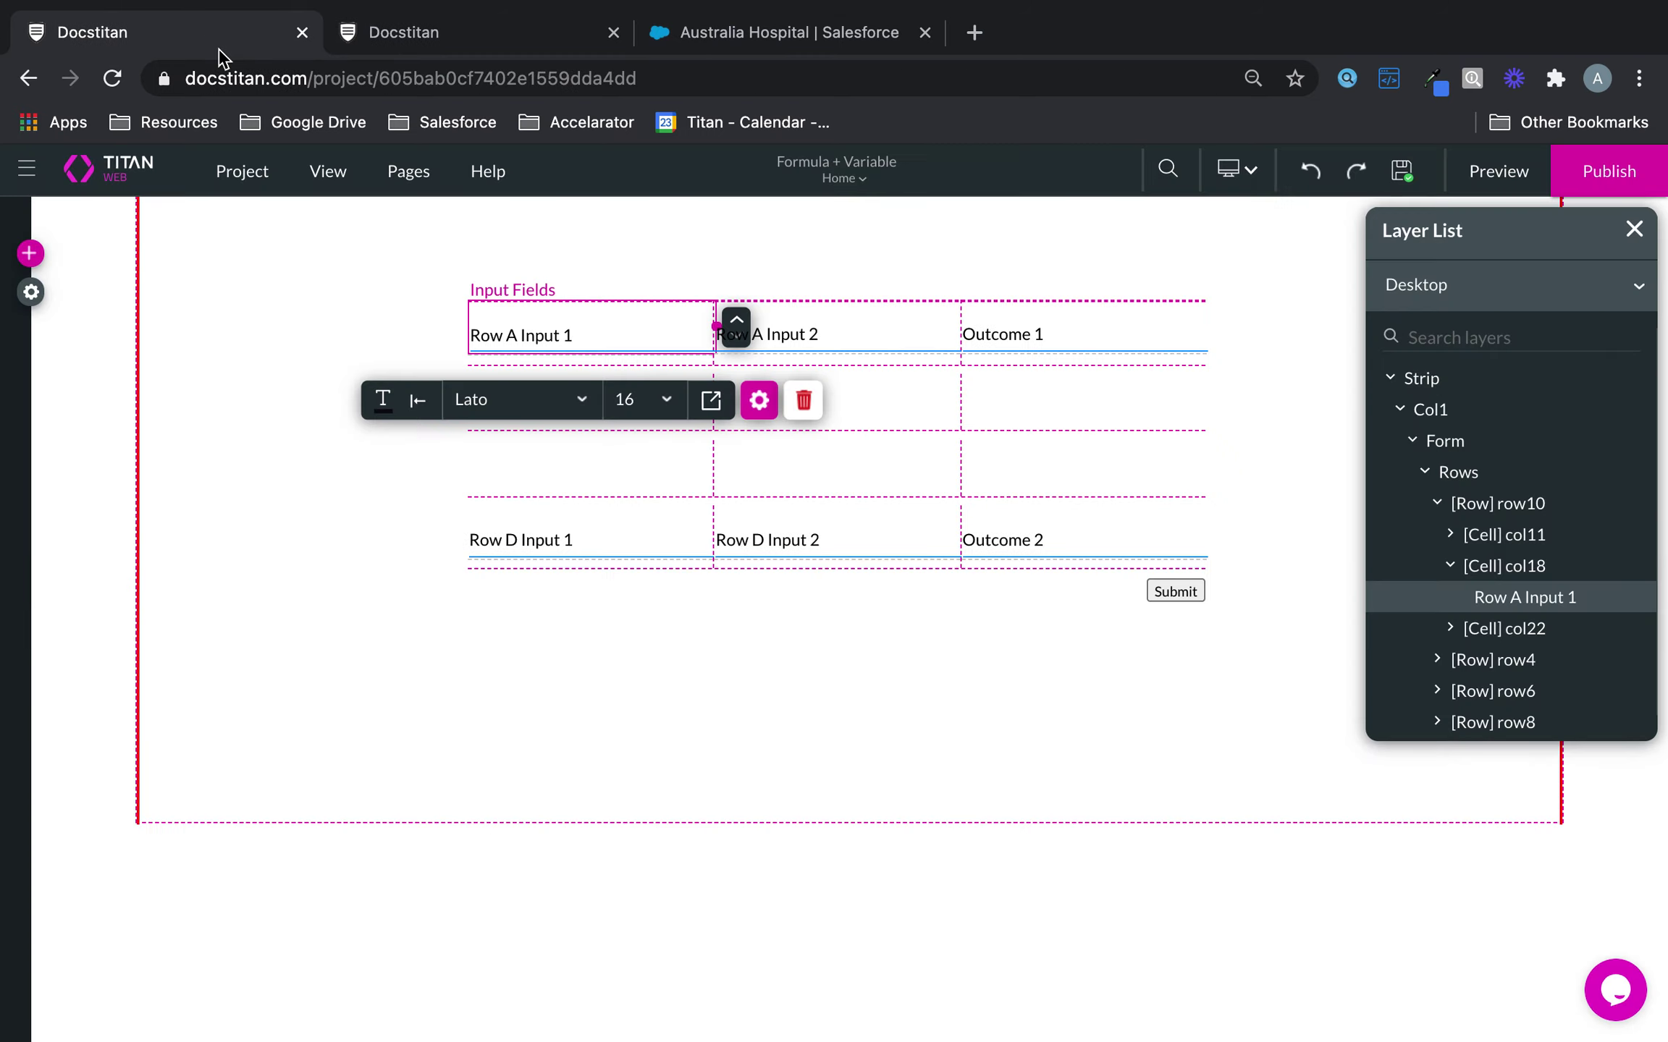
Delete both numeric variables in Home's action configuration, check the String list, and close the dialogs
click(414, 183)
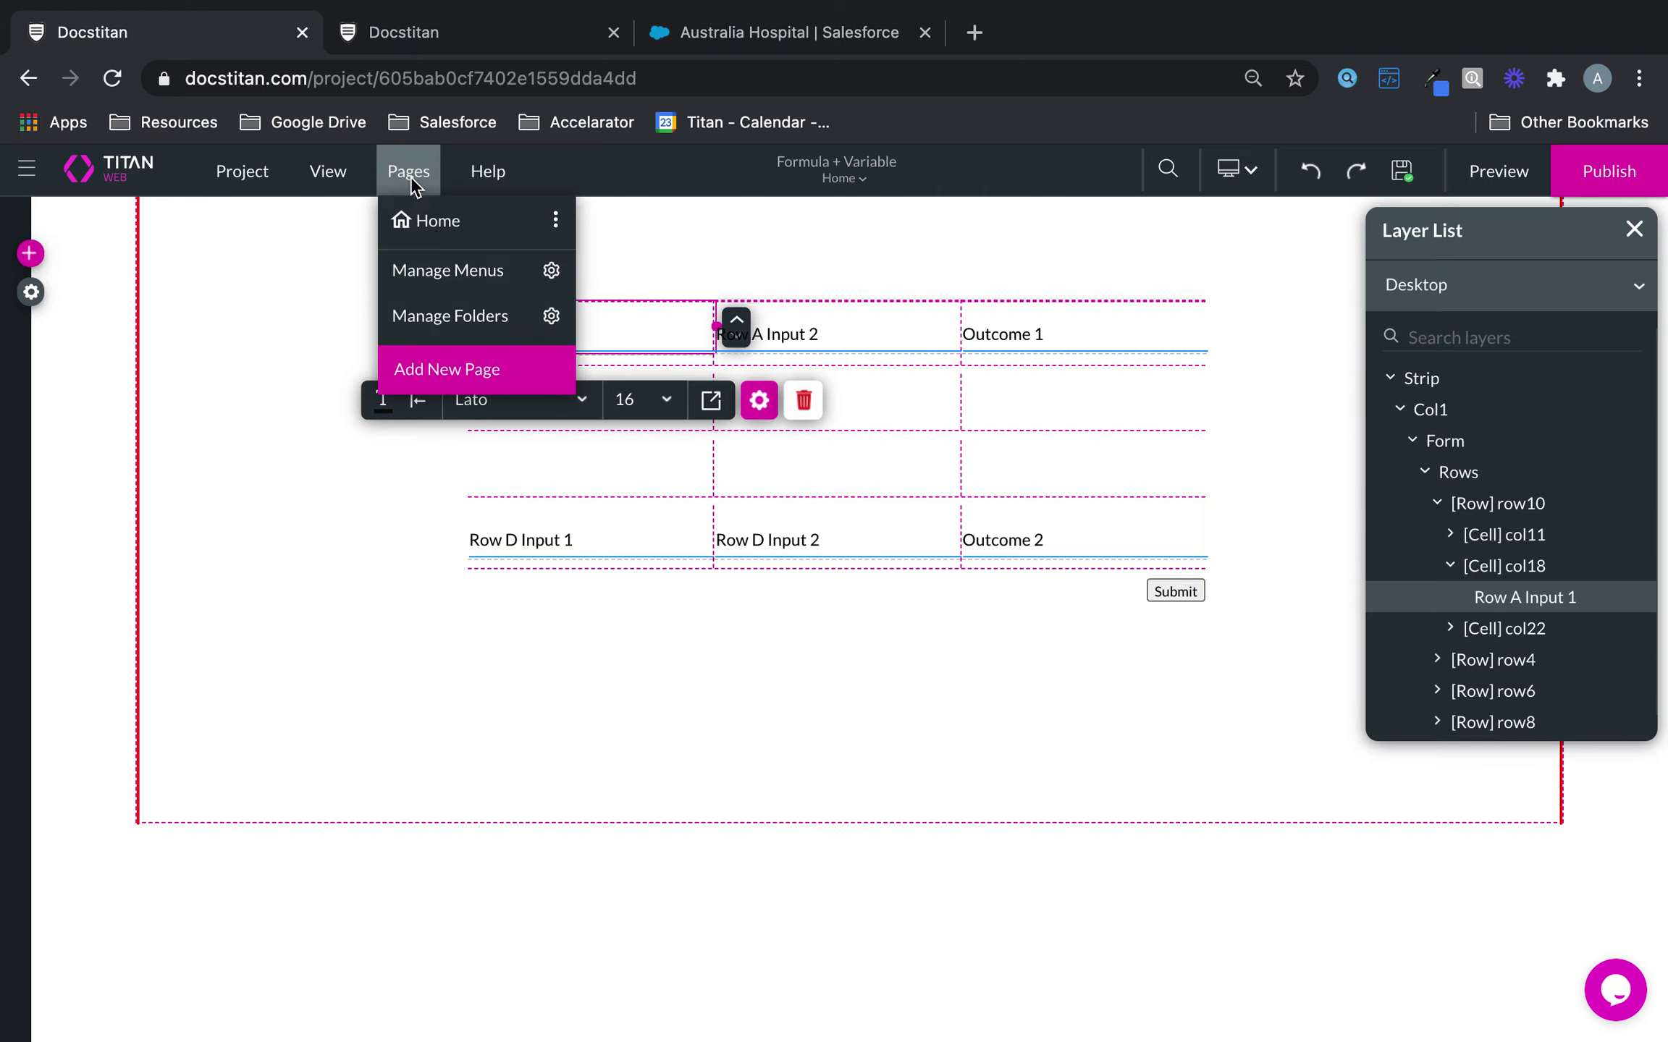
click(555, 222)
click(720, 542)
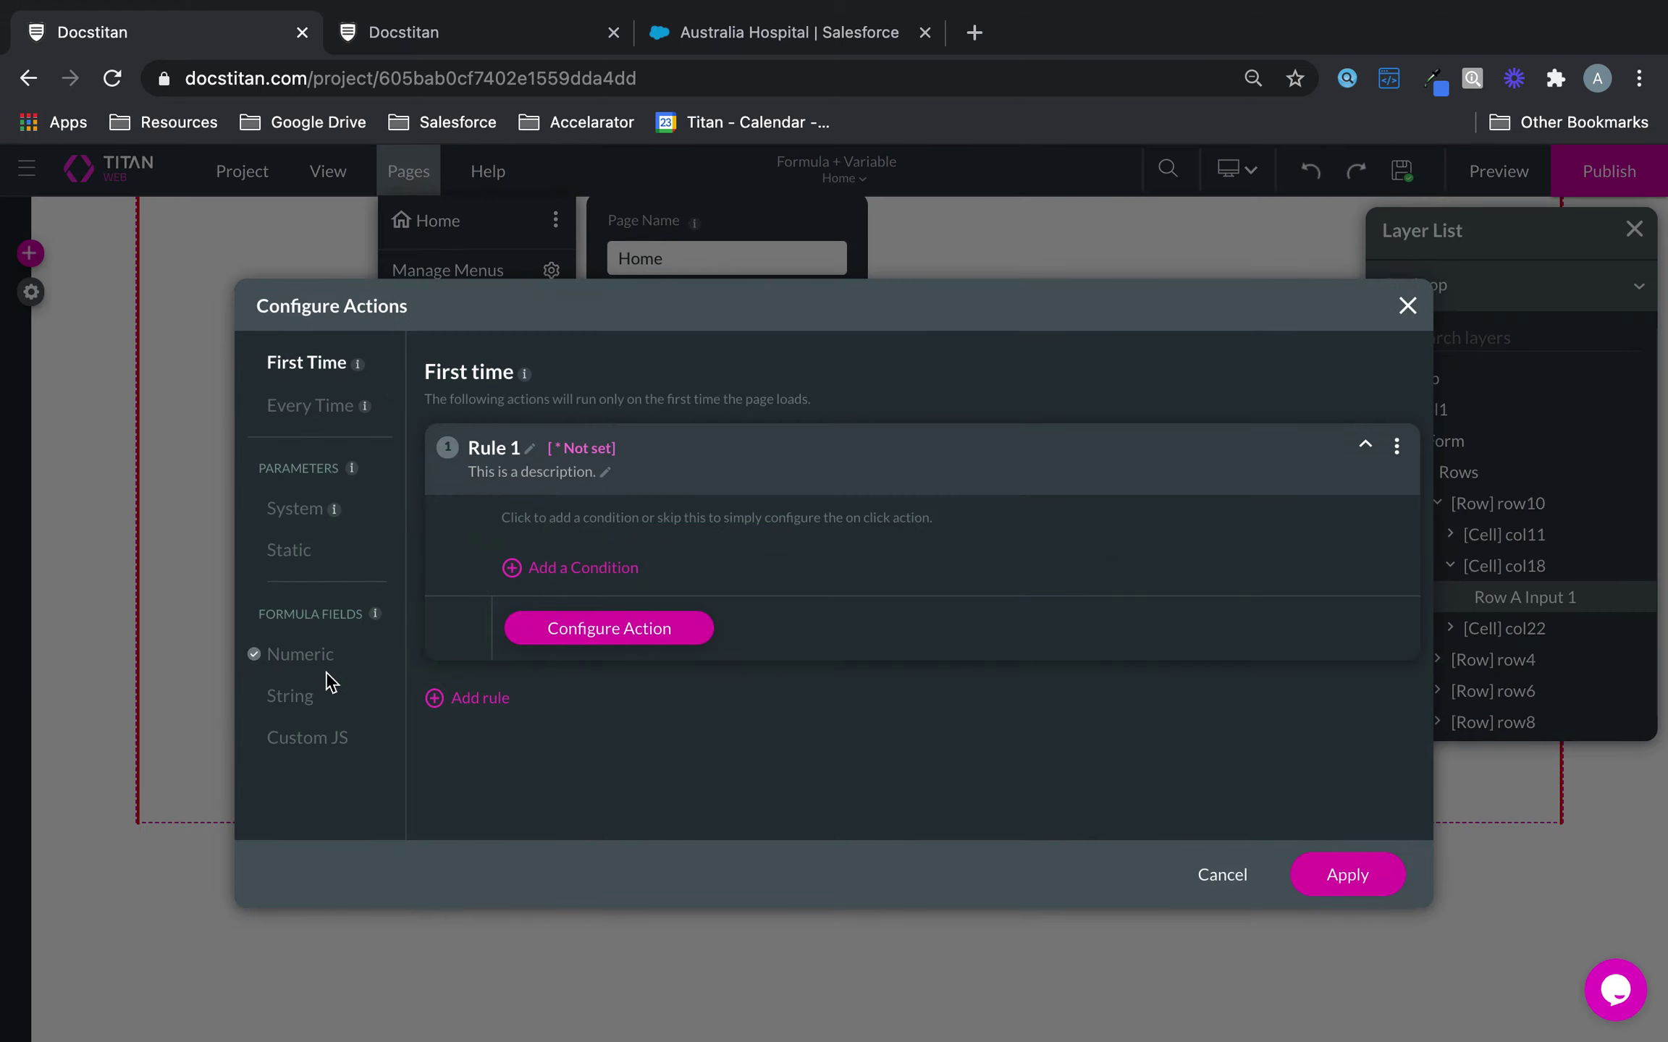
click(324, 668)
click(856, 460)
click(902, 564)
click(859, 464)
click(904, 557)
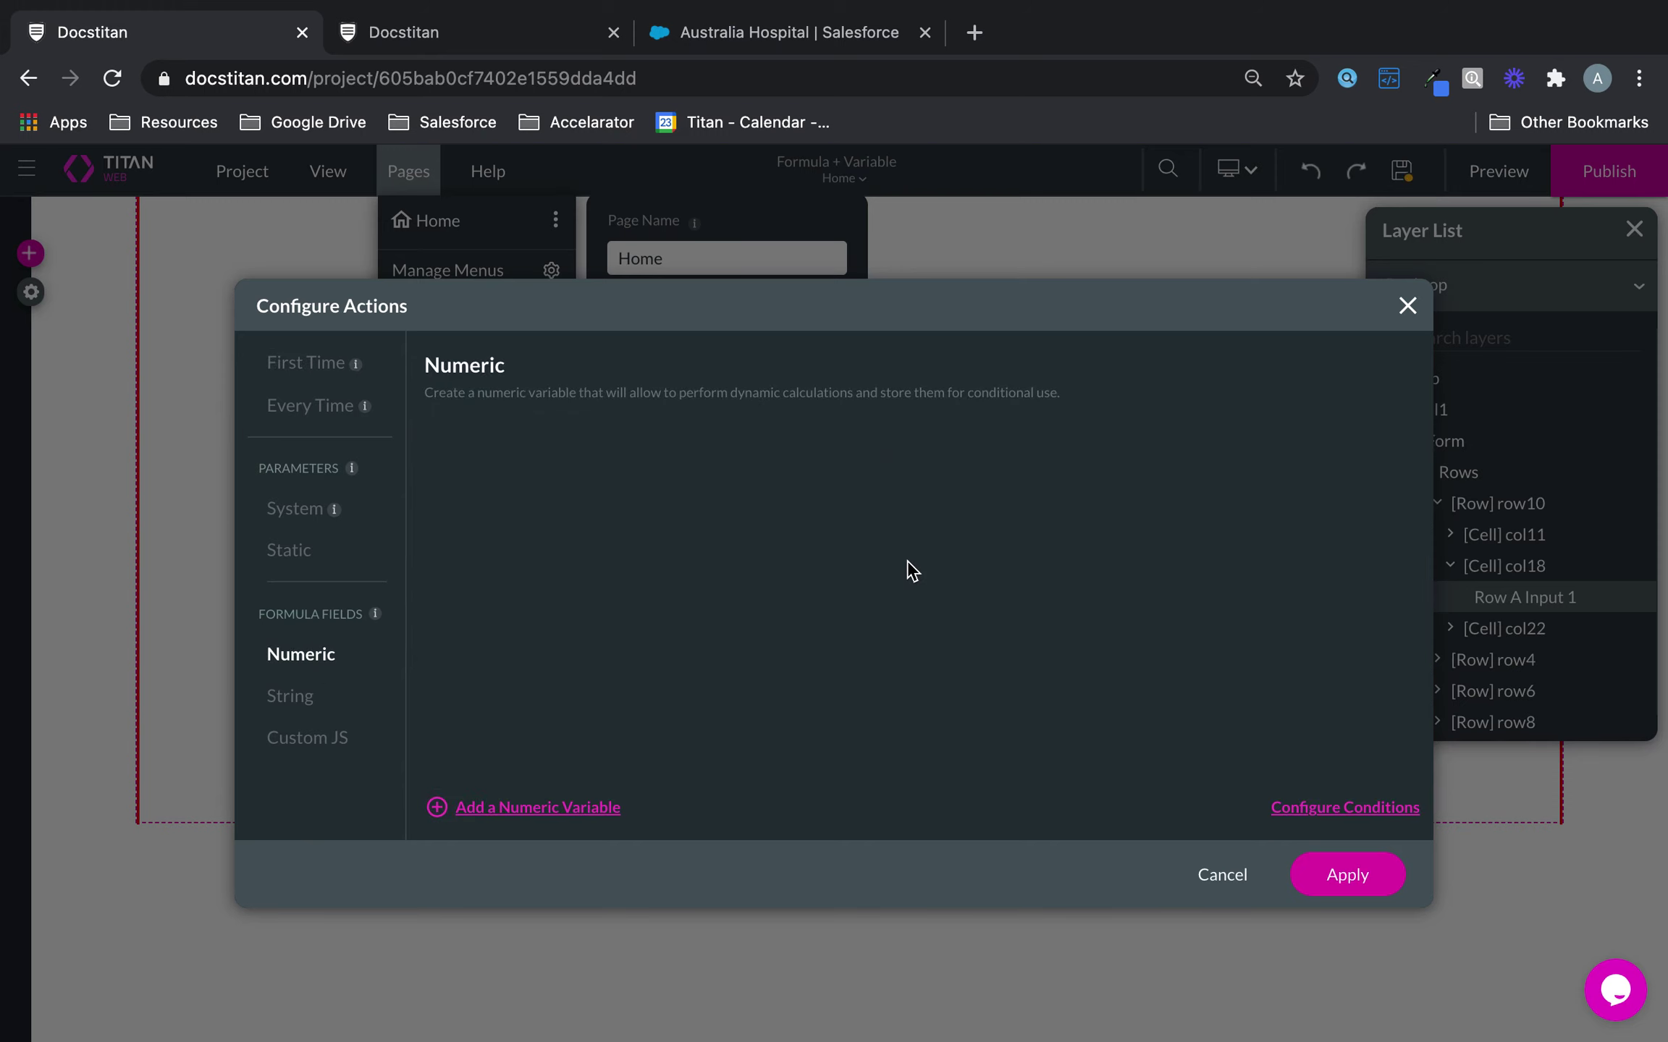
click(290, 696)
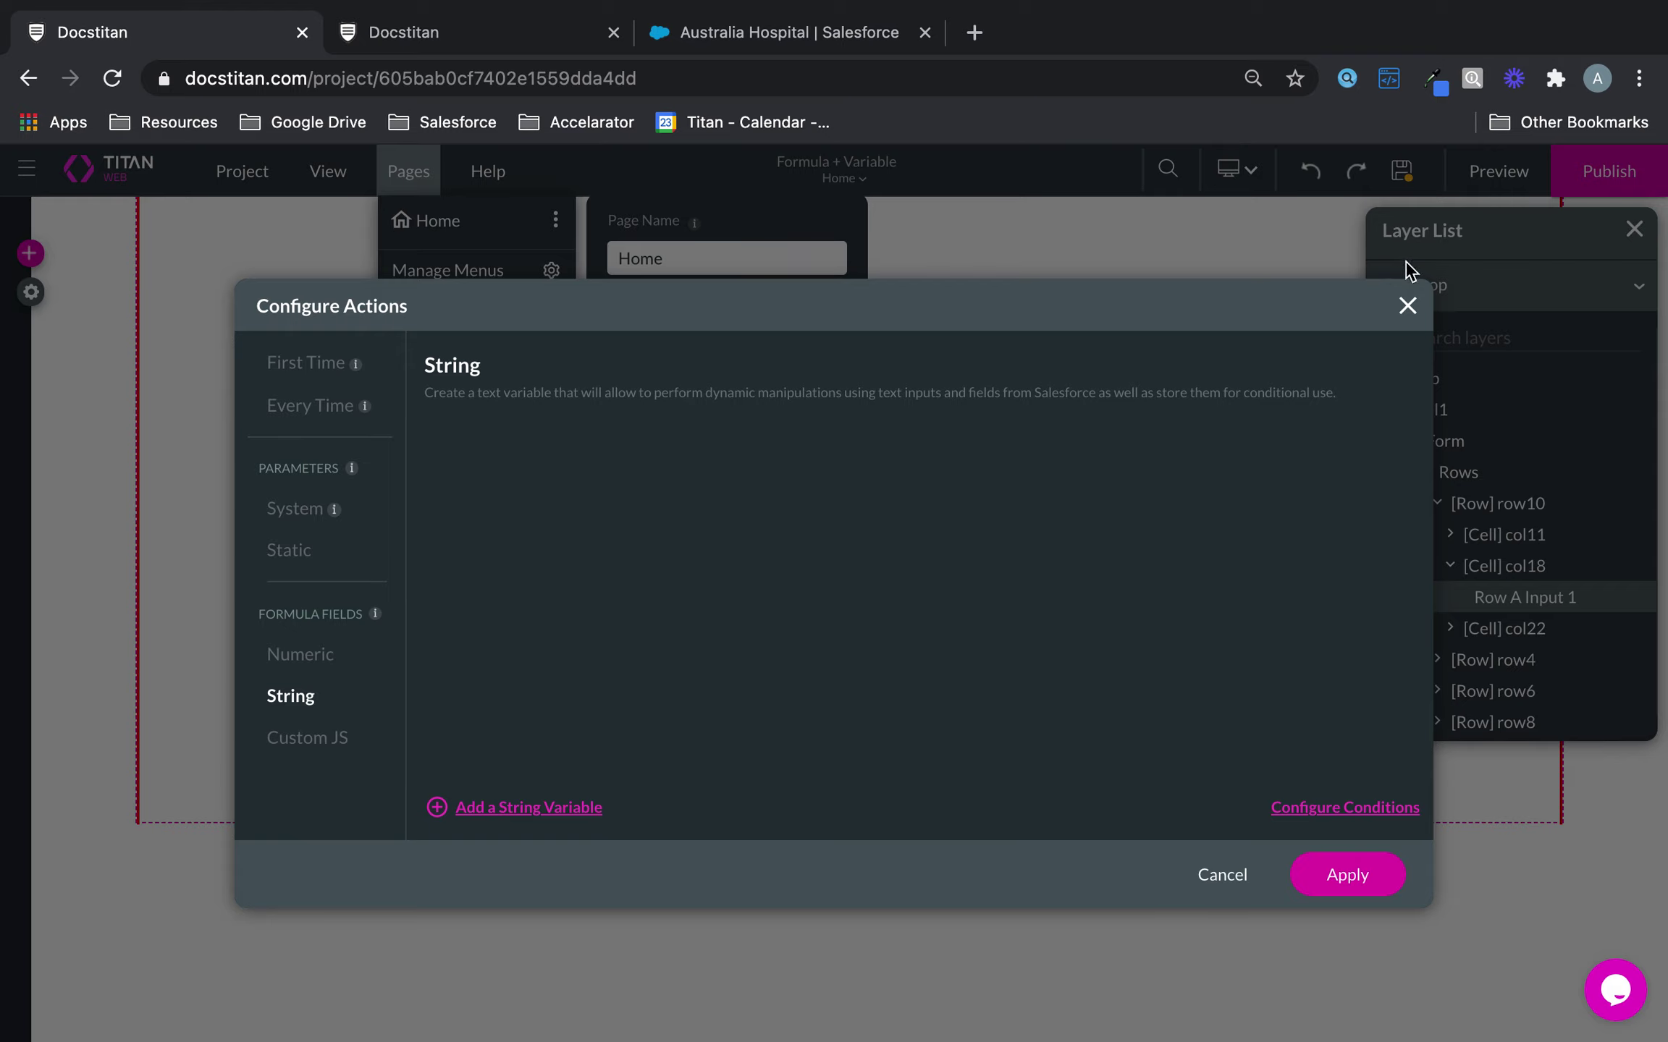
click(1406, 307)
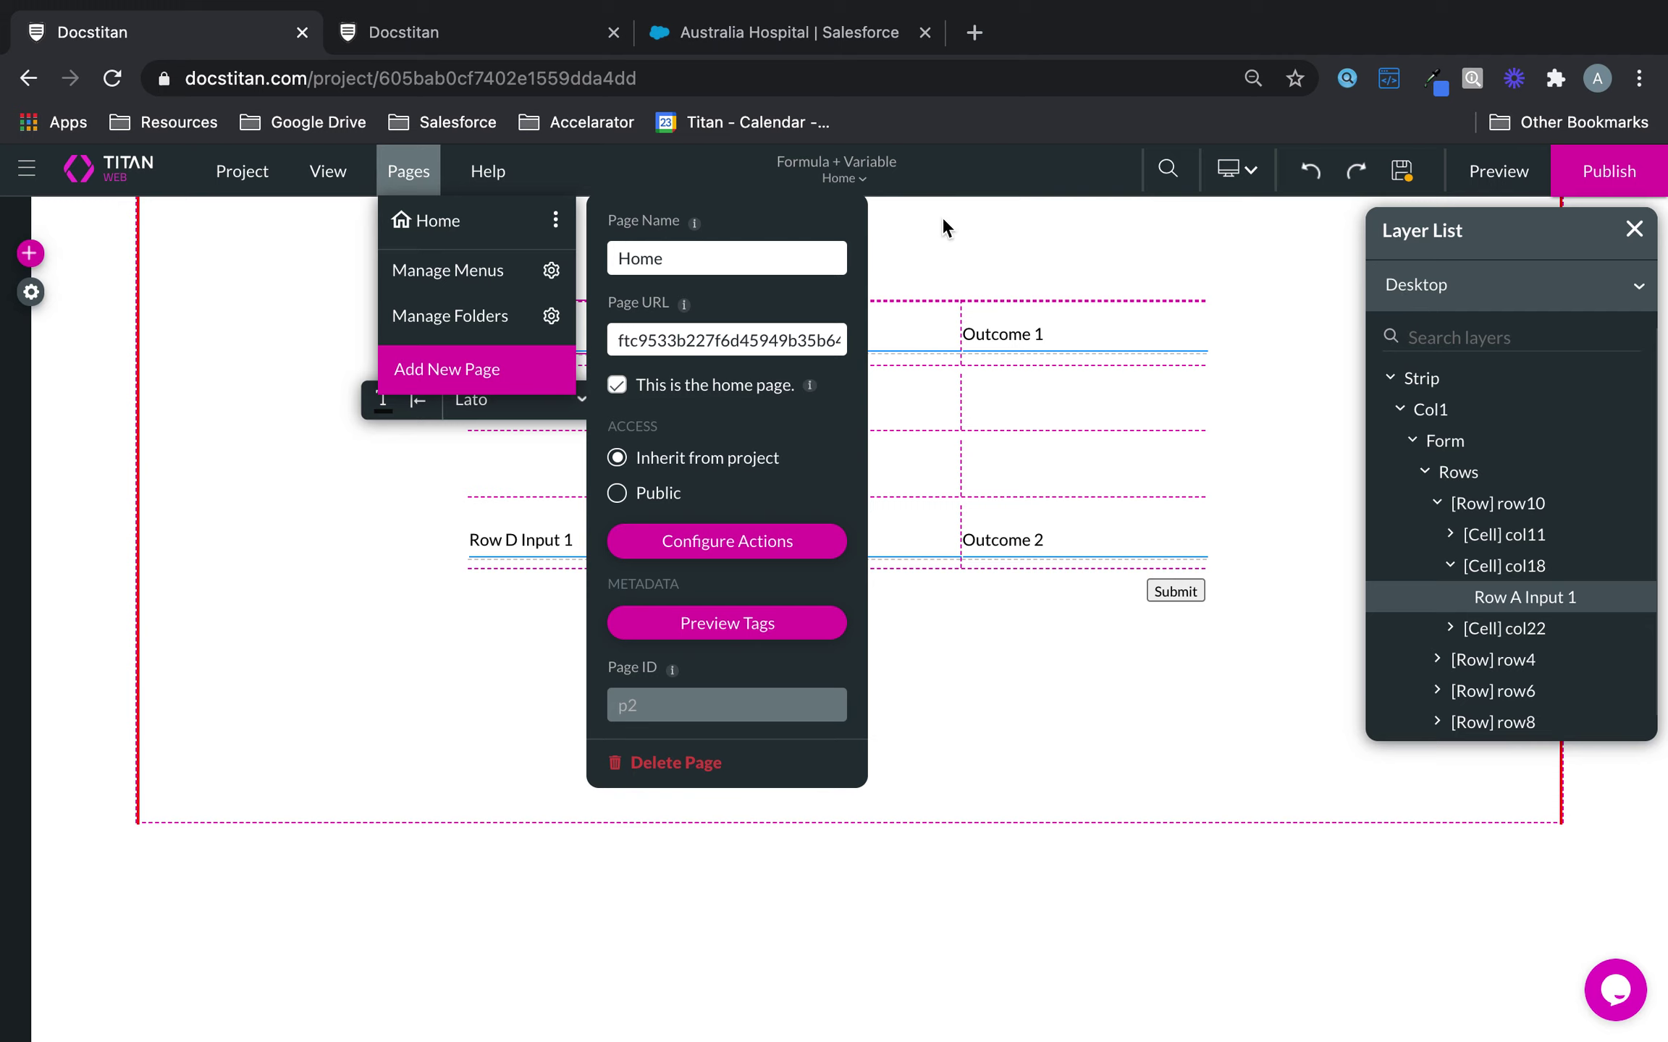
click(1000, 265)
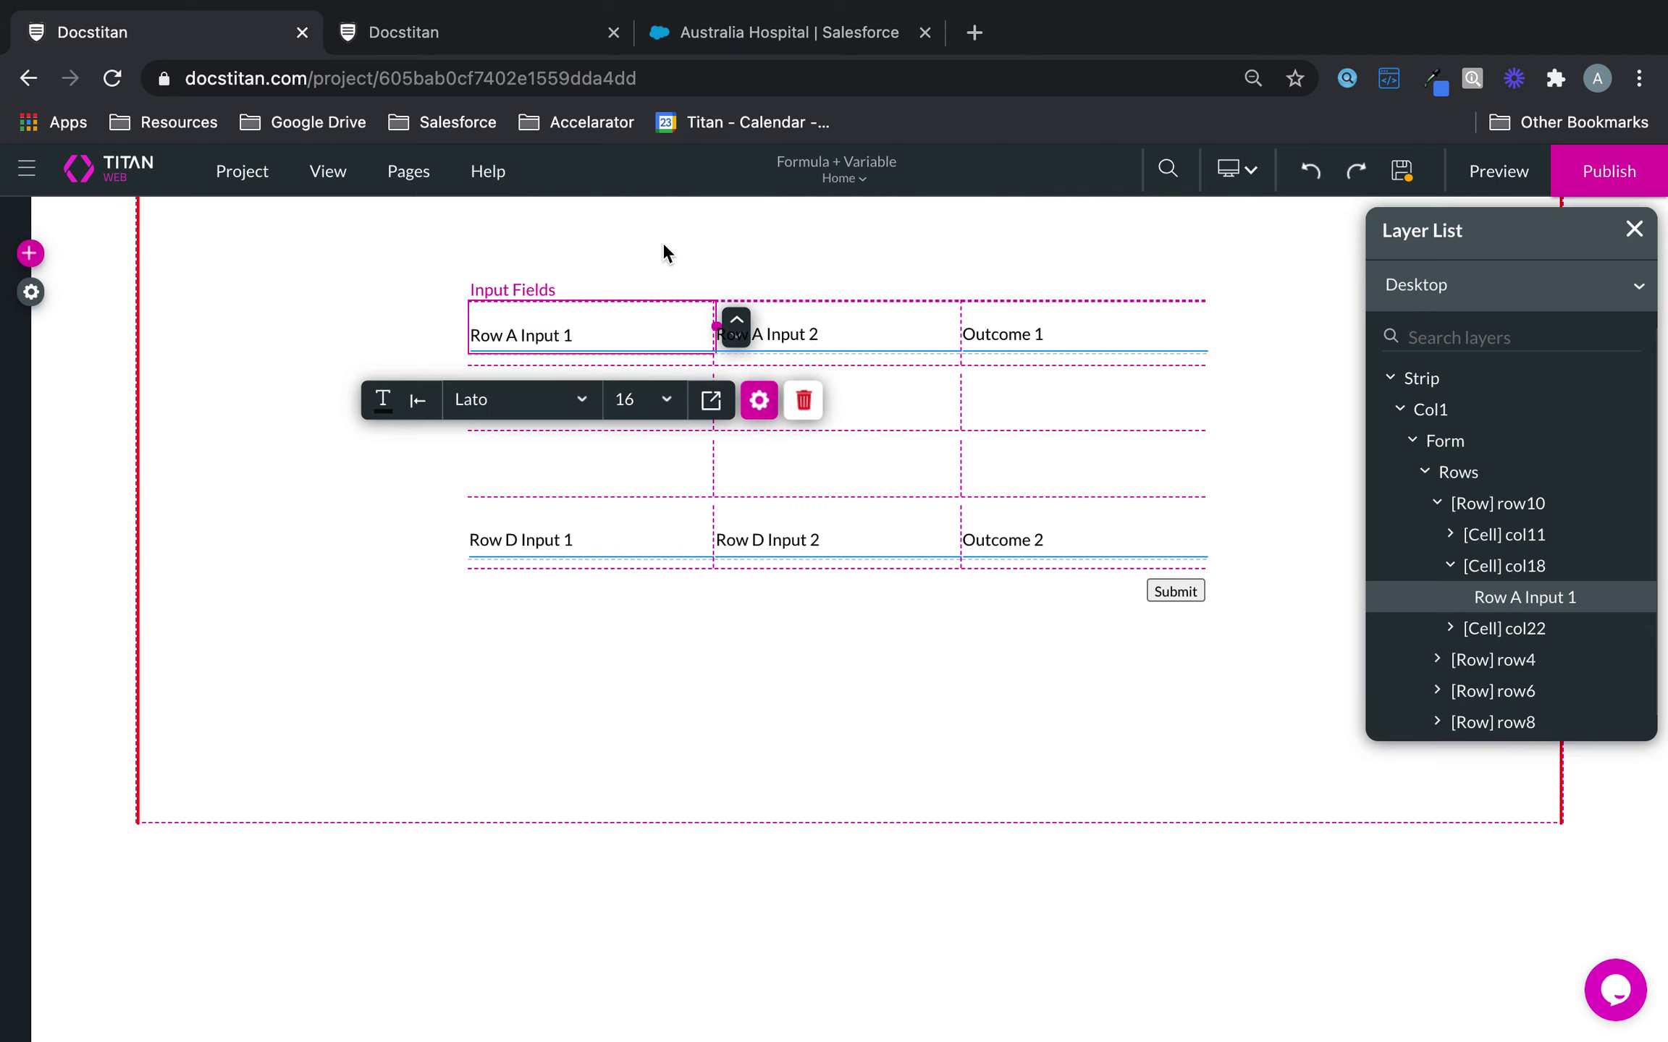
Delete the Row D Input 1 and Row D Input 2 fields
click(561, 539)
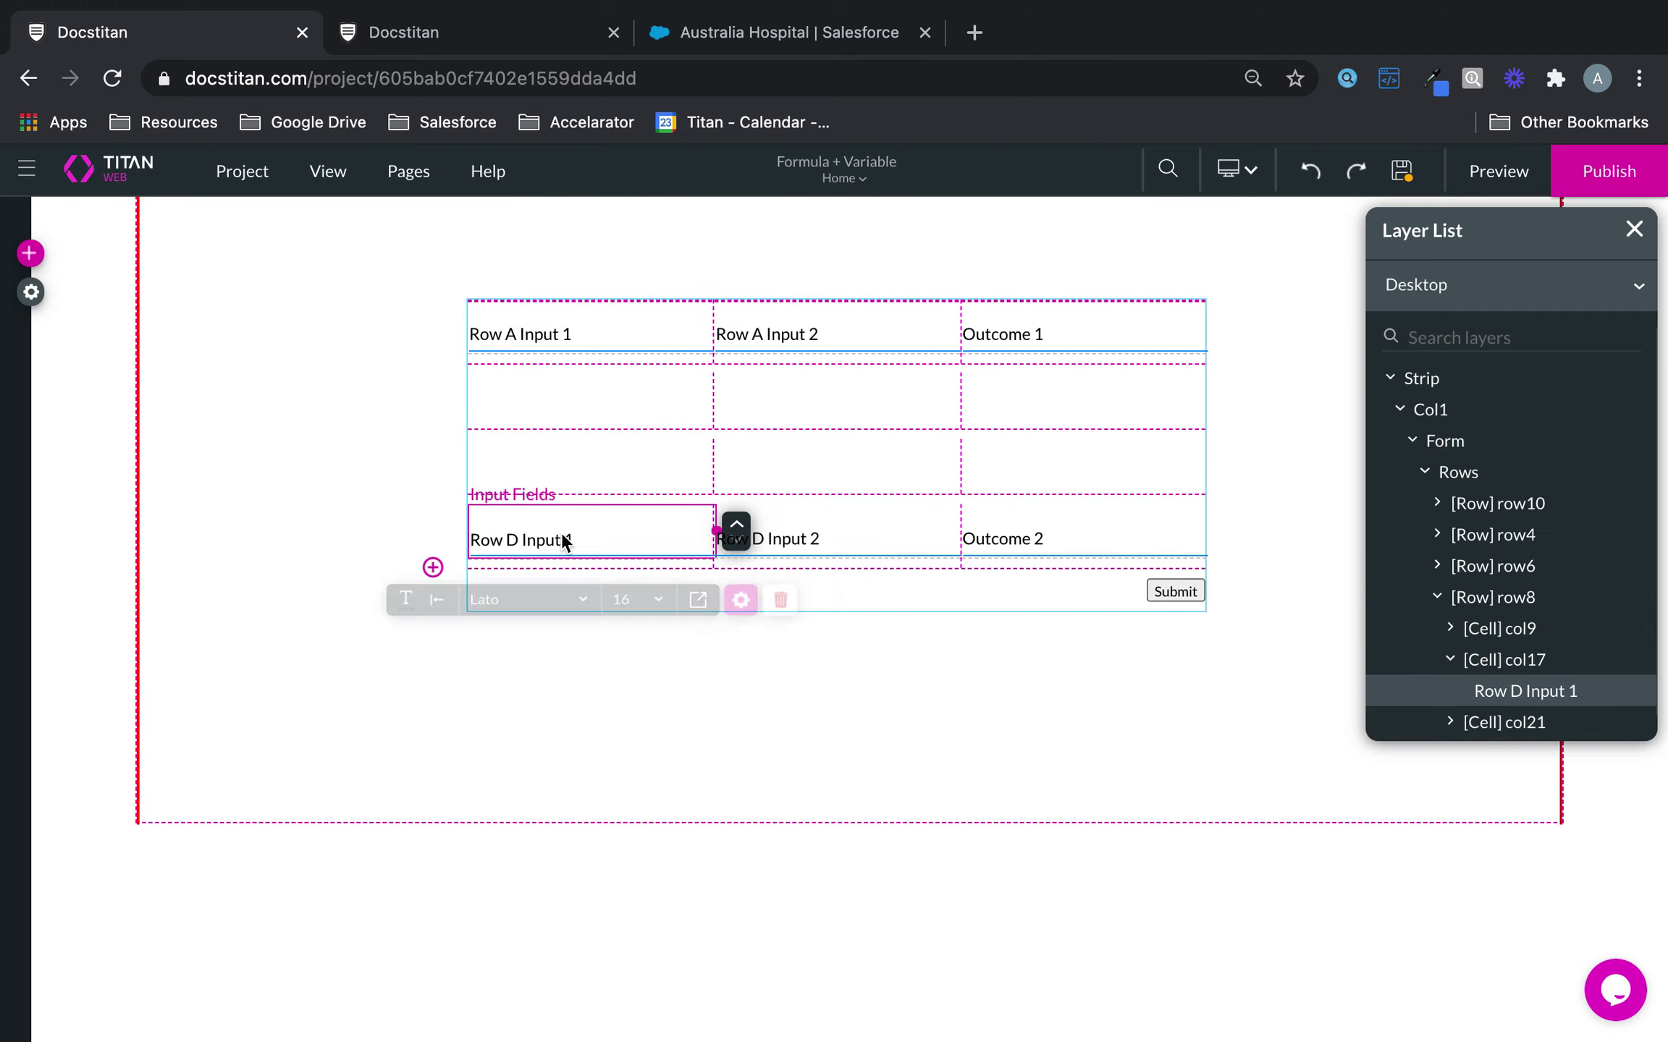
click(803, 604)
click(793, 539)
click(1051, 602)
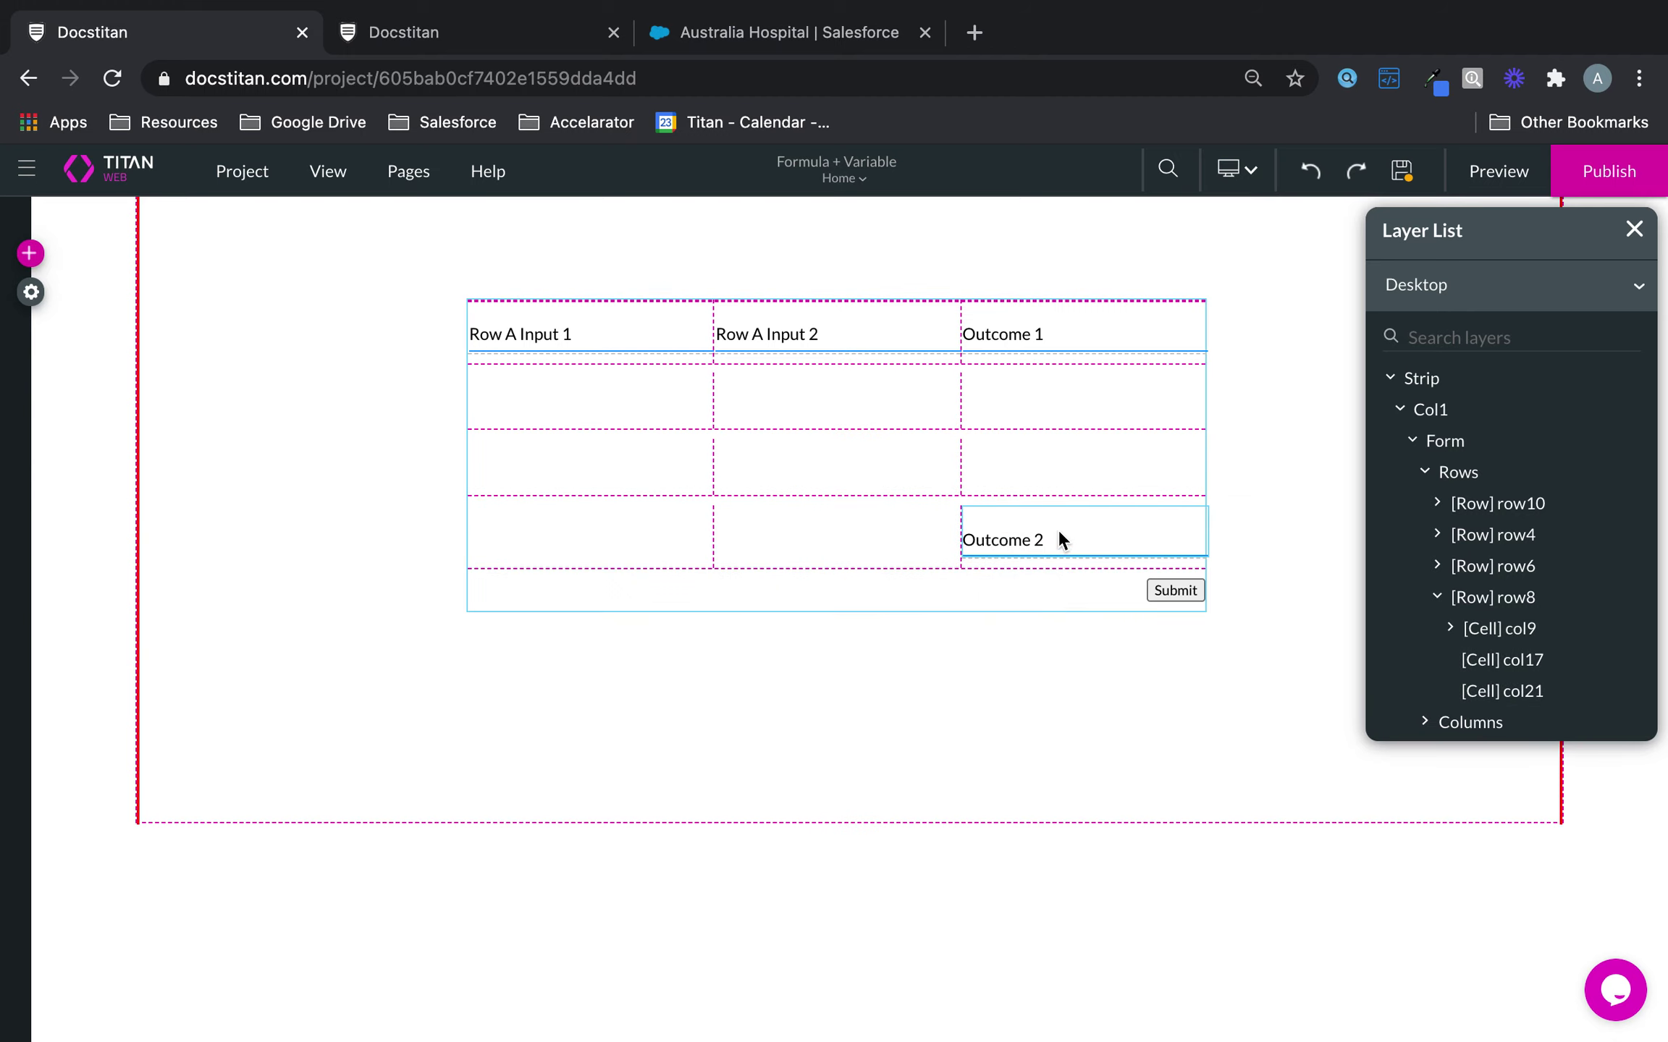
Move Outcome 2 into the second row, merge that row into one cell, and widen it fully
click(1059, 539)
drag(1182, 540, 838, 415)
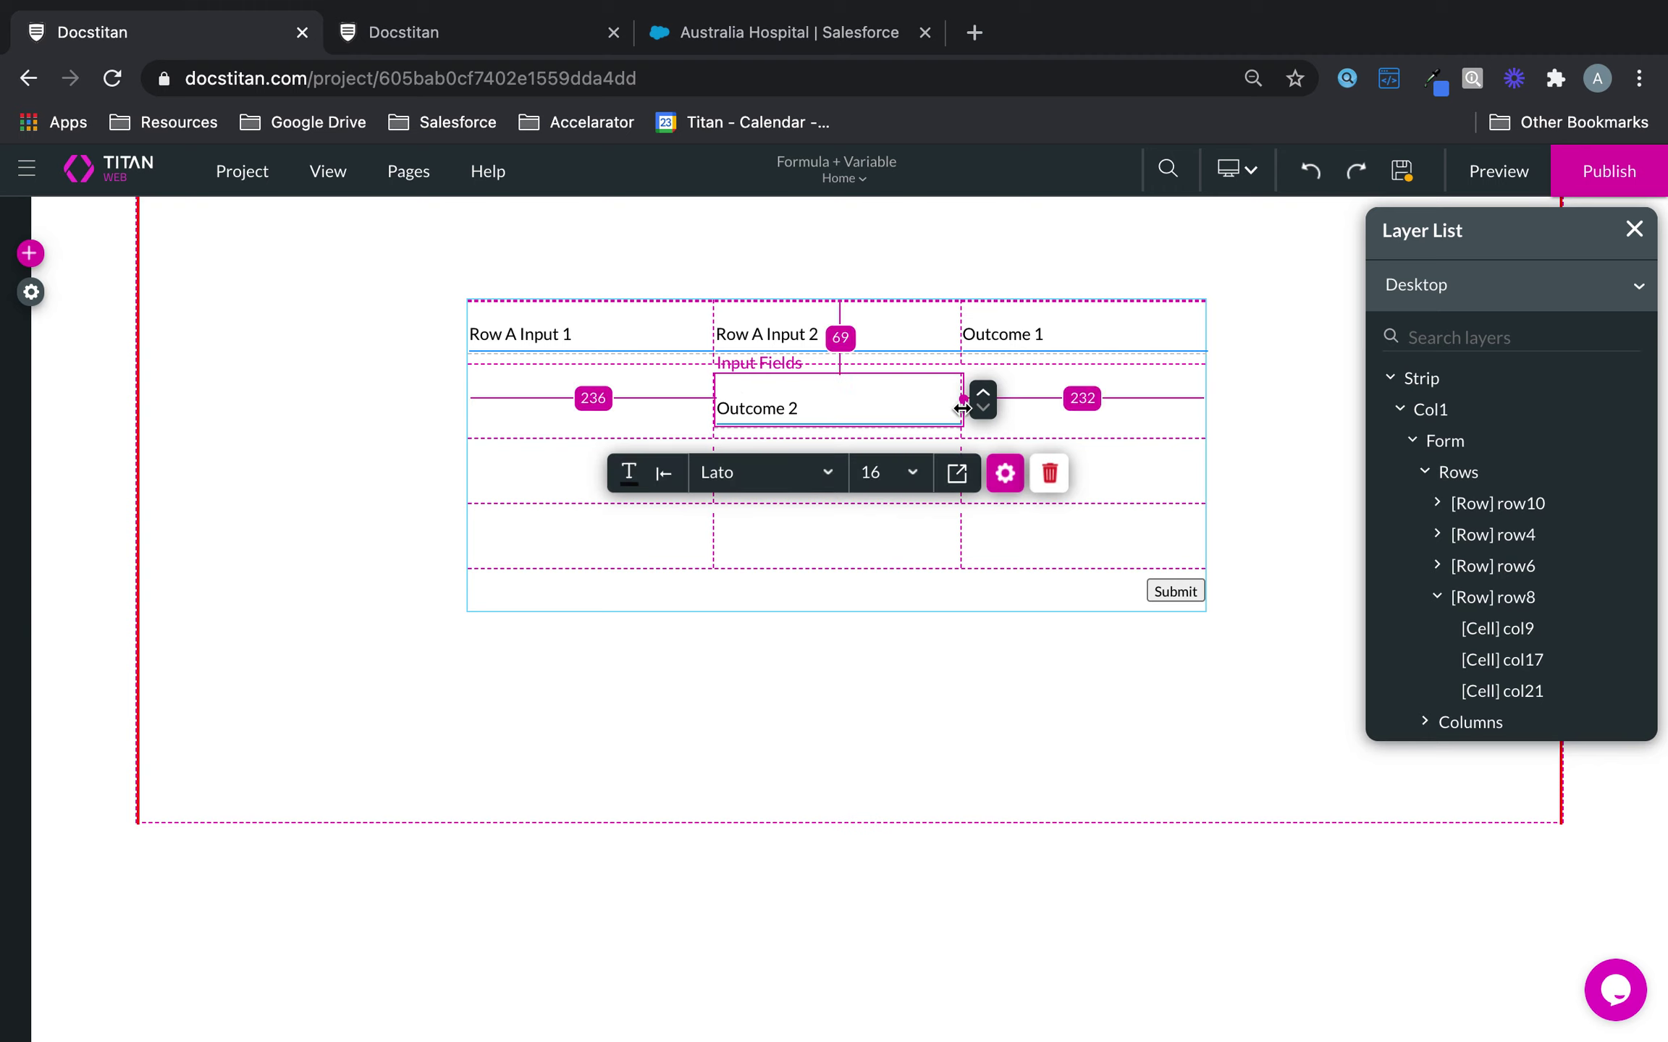
click(1121, 406)
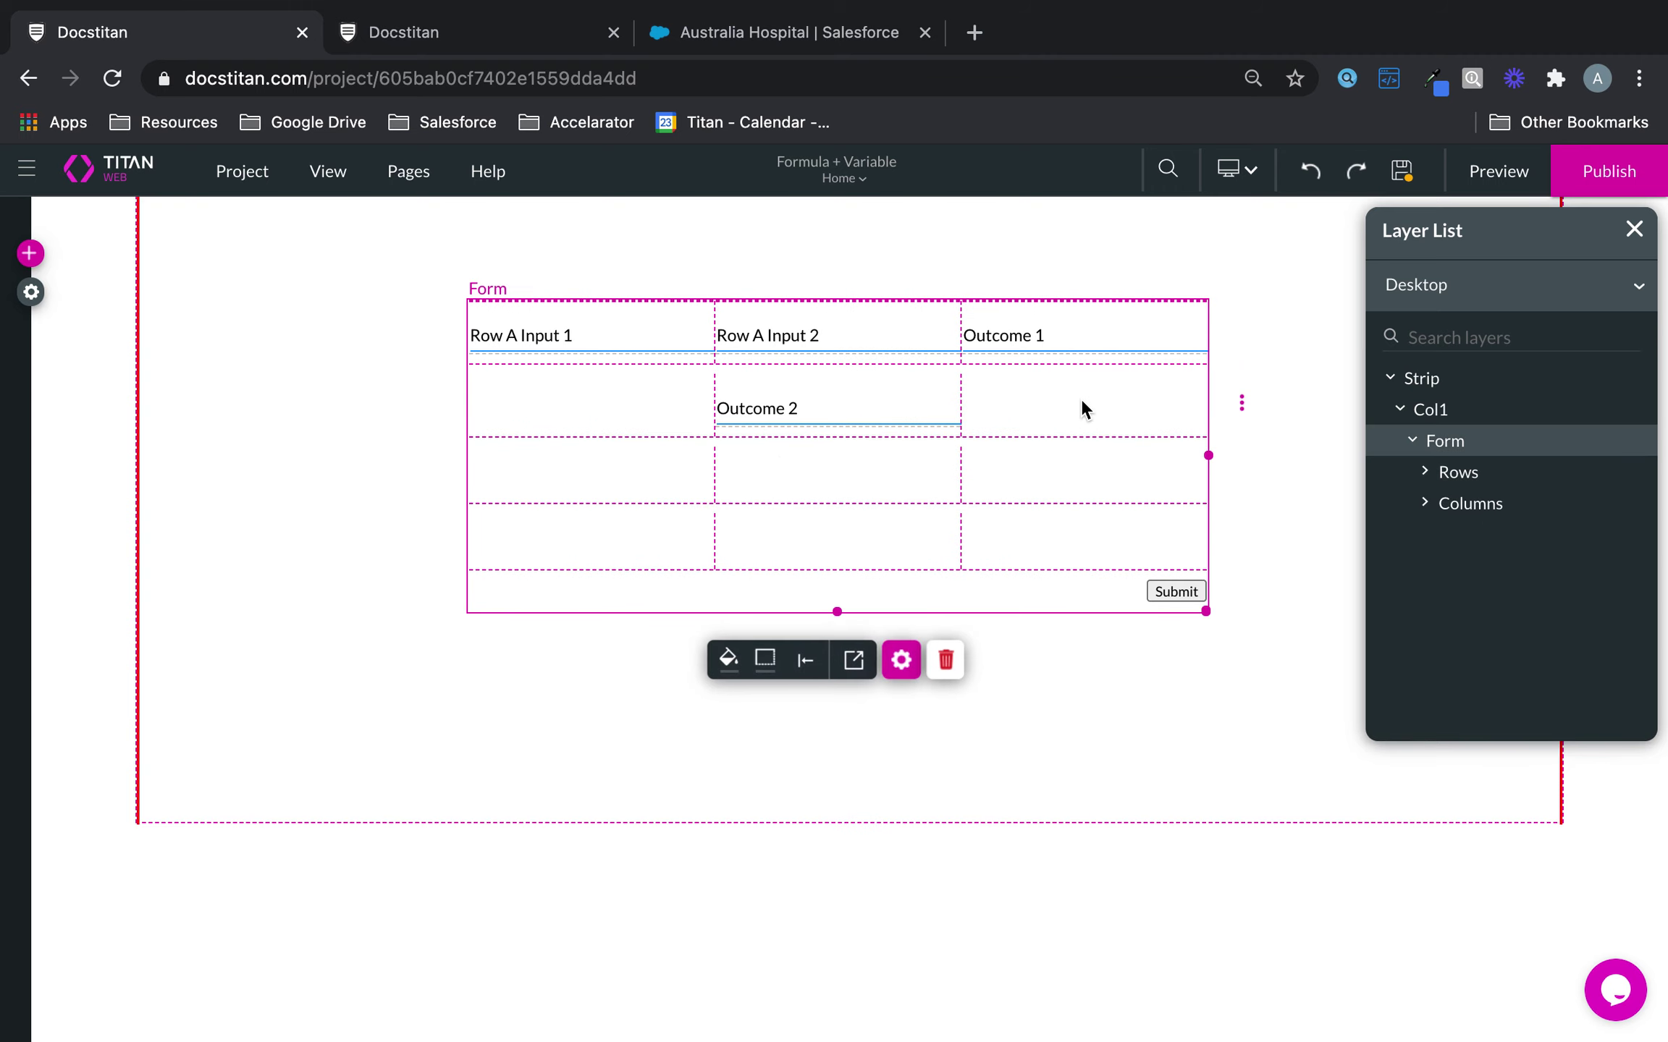
click(1245, 406)
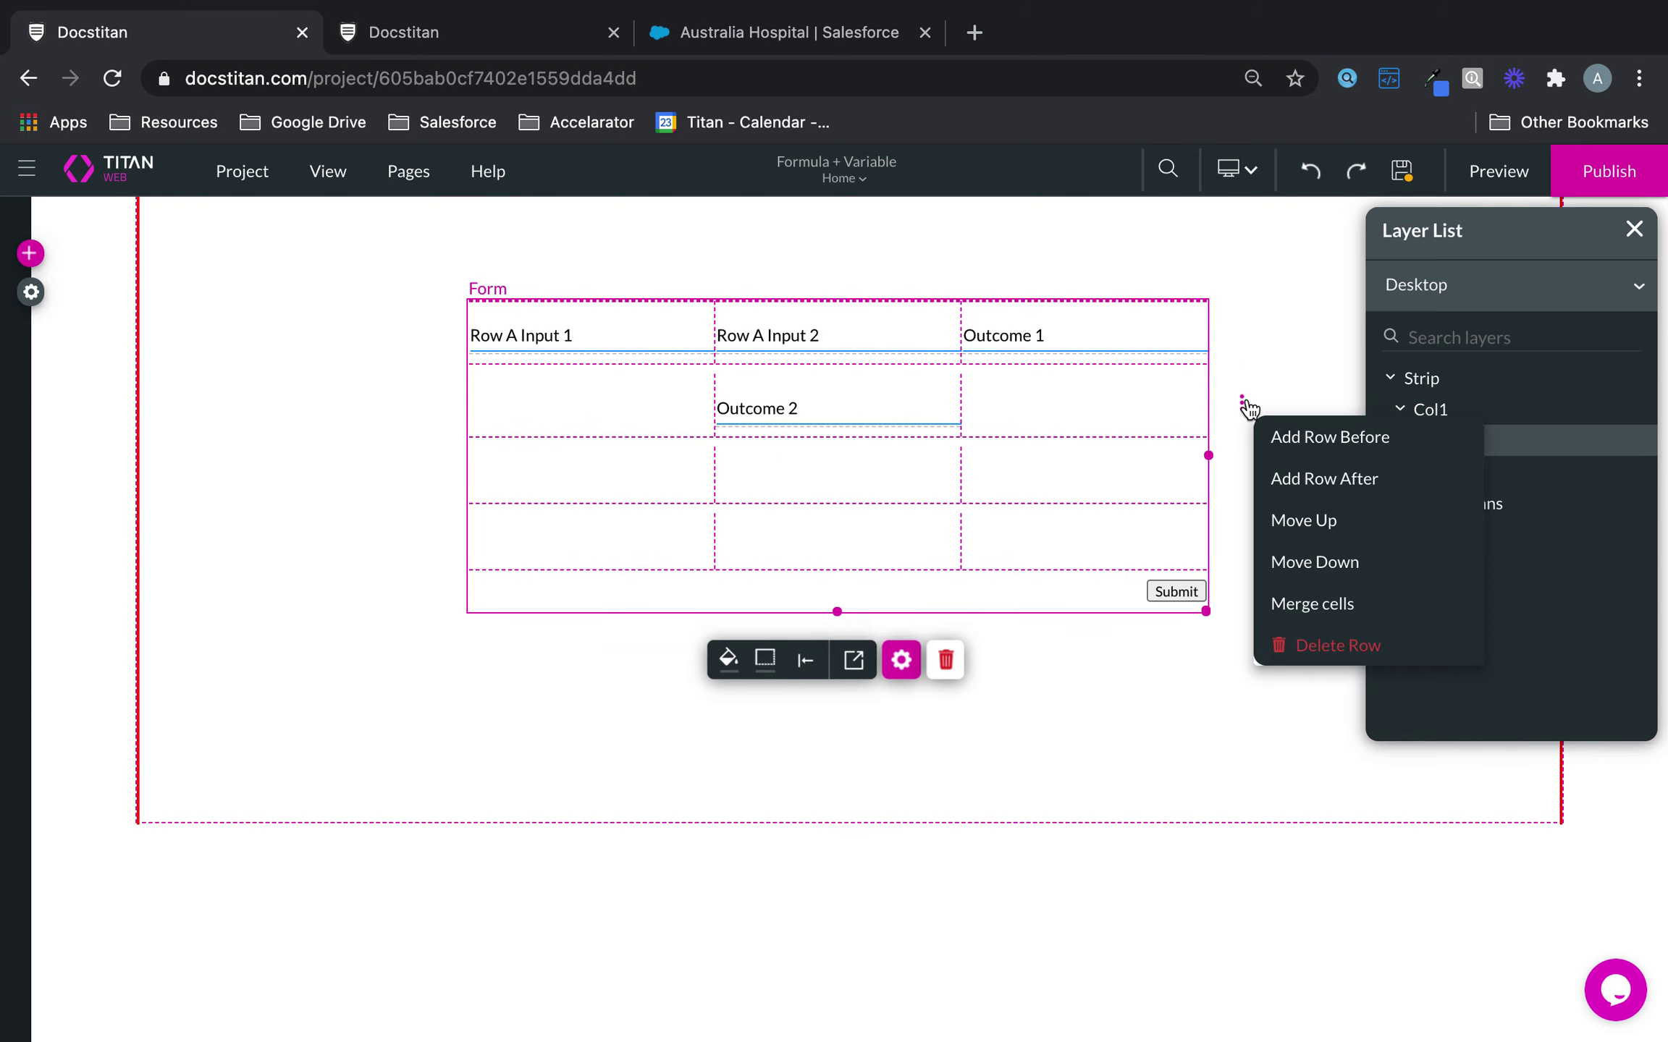
click(1335, 601)
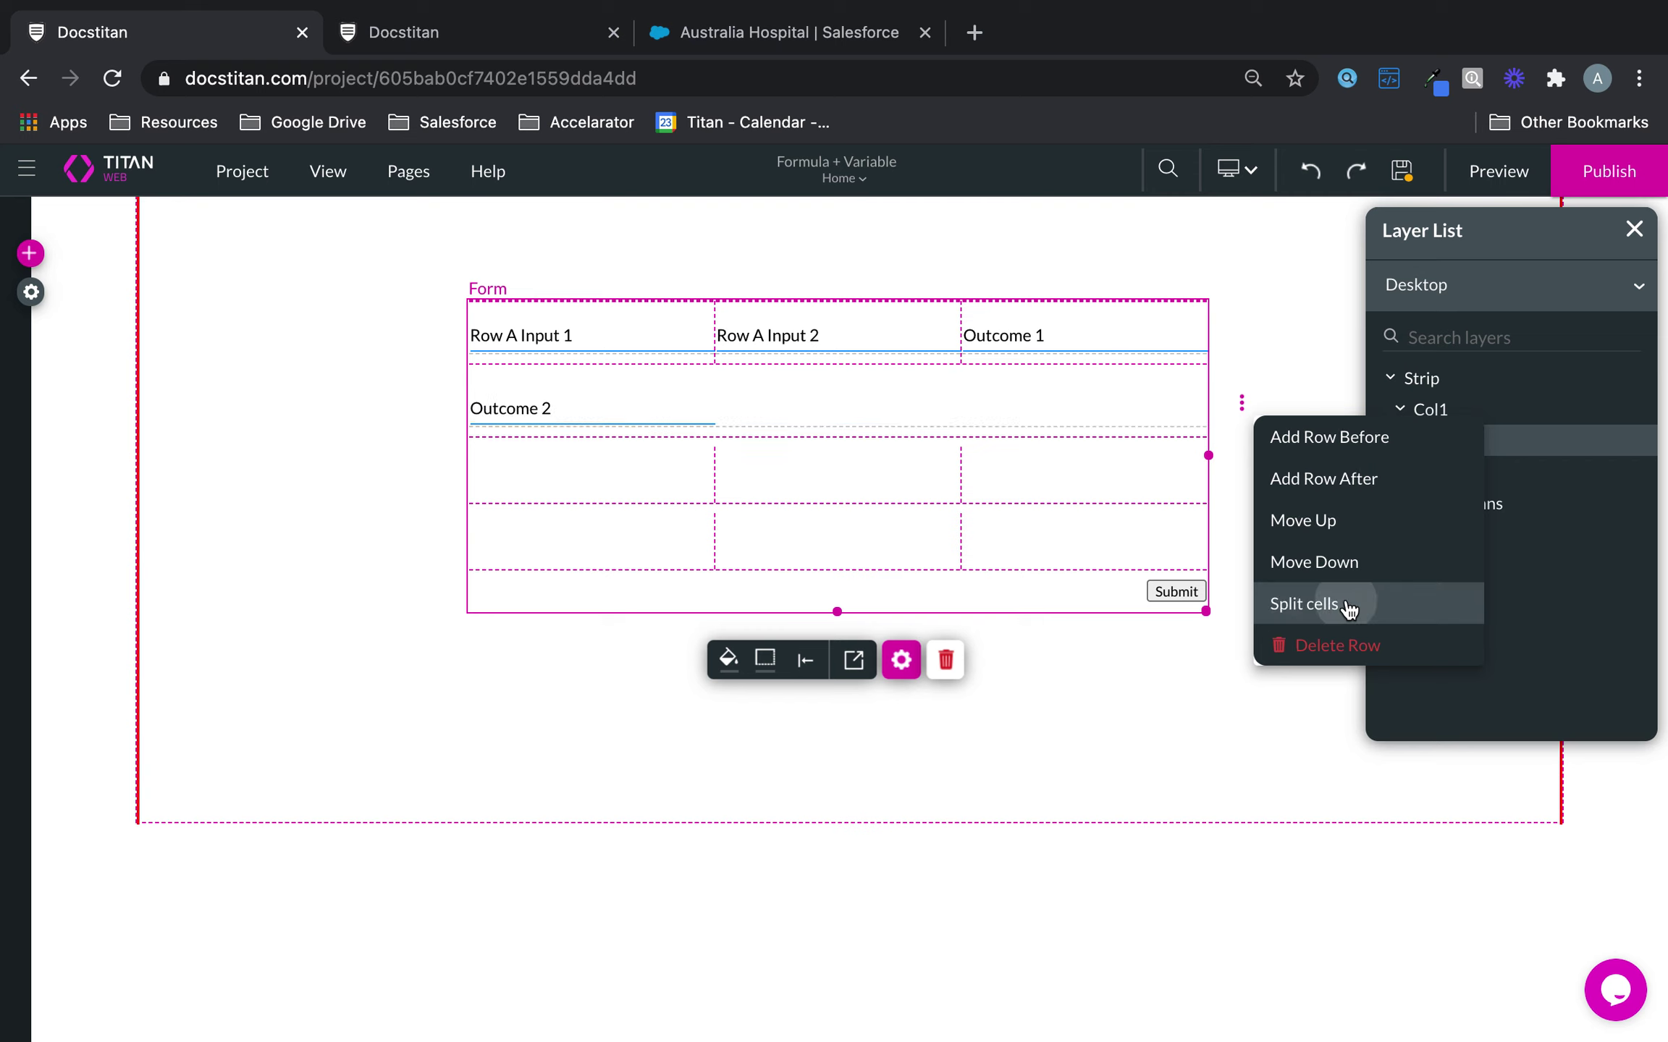
click(661, 400)
drag(717, 397, 1207, 396)
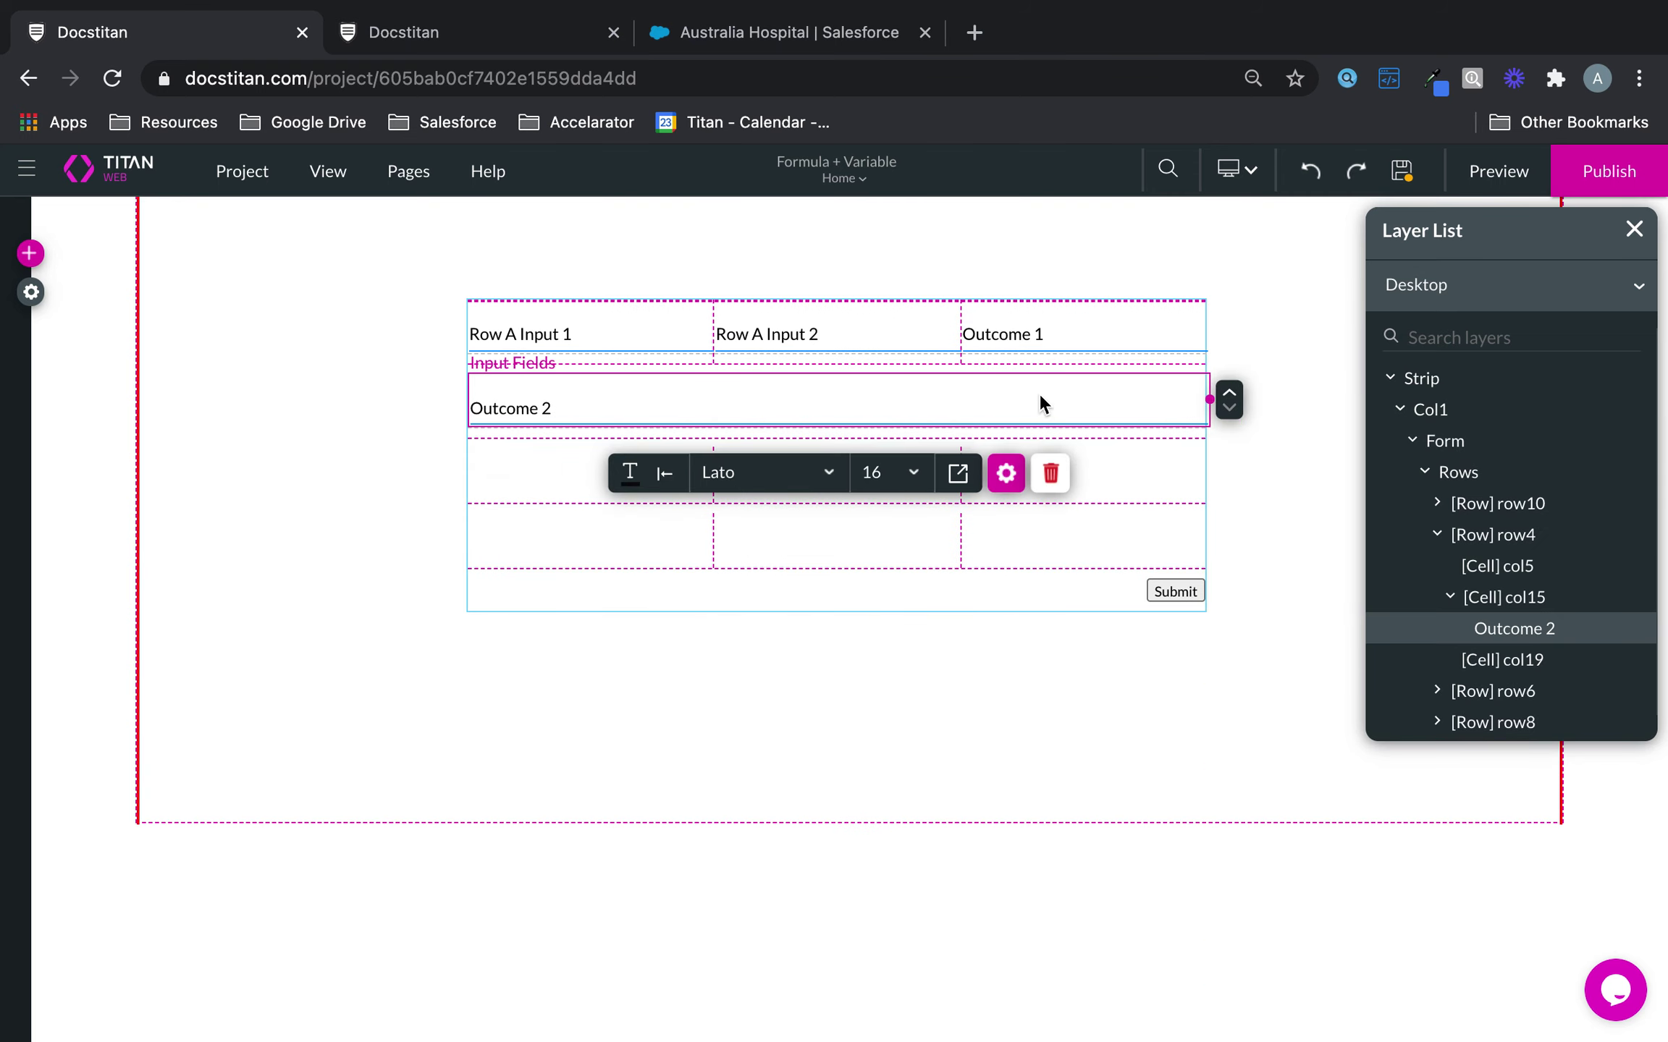
Relabel the field from Outcome 2 to 'Final Outcome'
click(1005, 473)
key(super+a)
text(Final)
text( Outfome)
key(BackSpace)
key(BackSpace)
key(BackSpace)
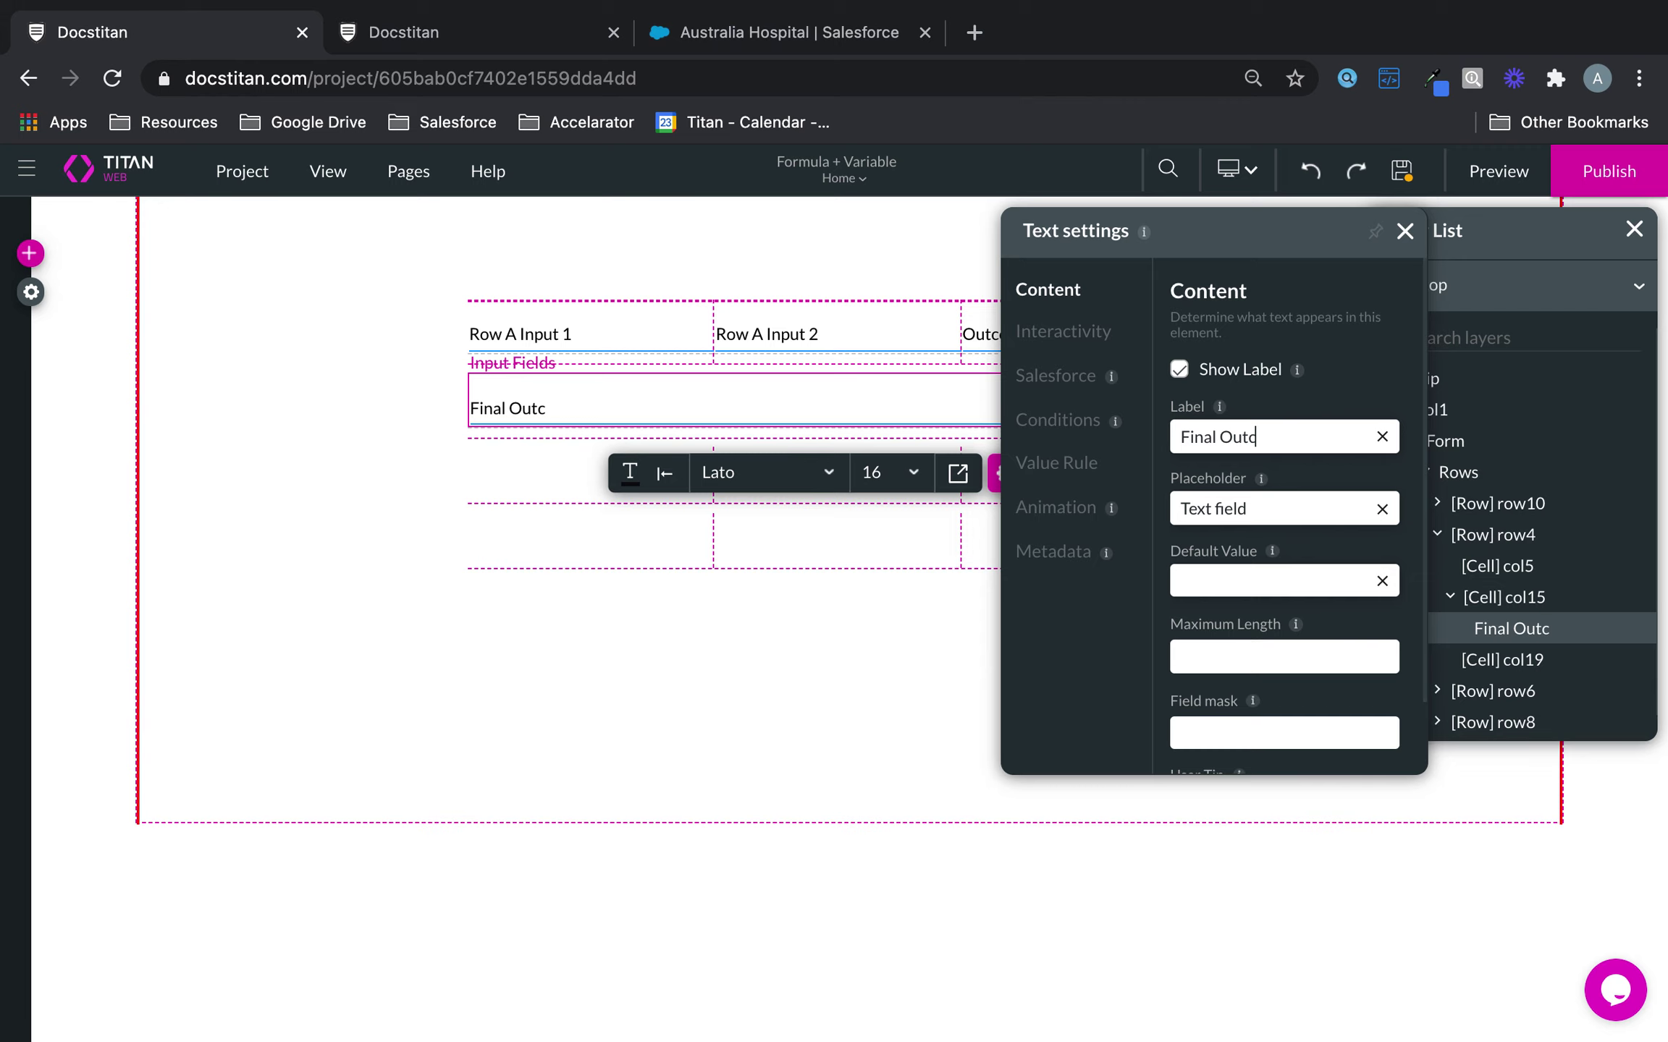
text(ome)
click(779, 616)
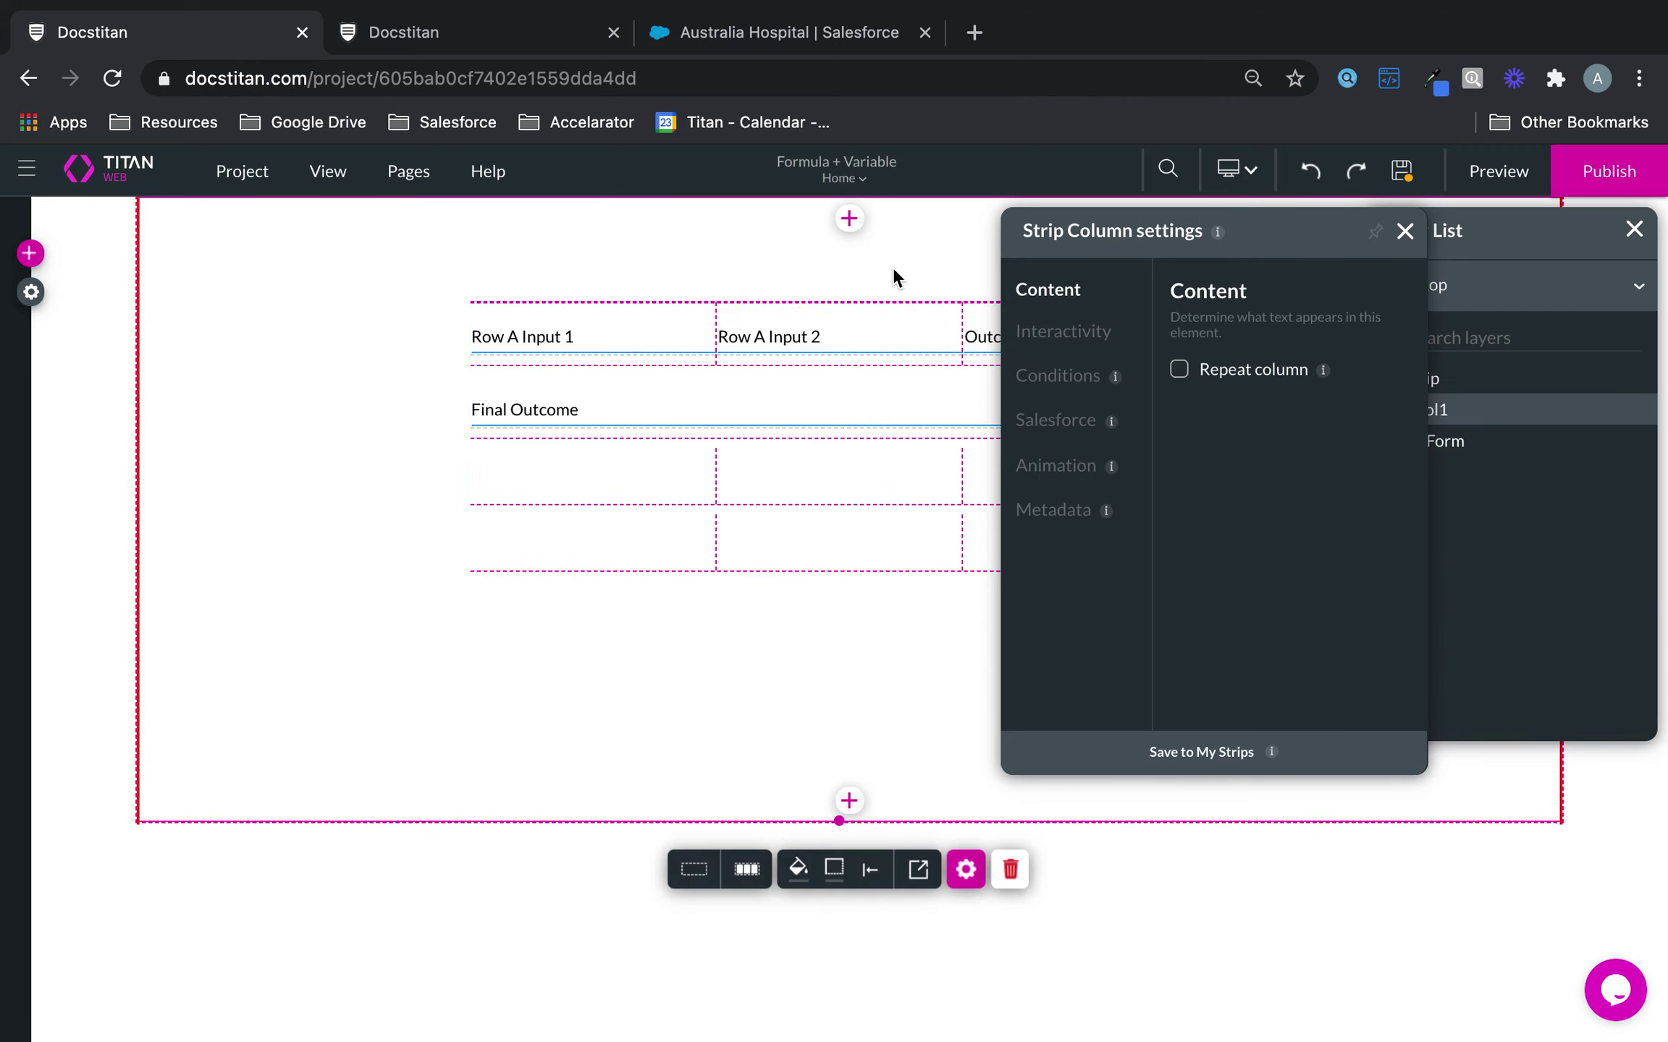
Open the Home page's action configuration on the String formula variables
click(396, 174)
click(551, 268)
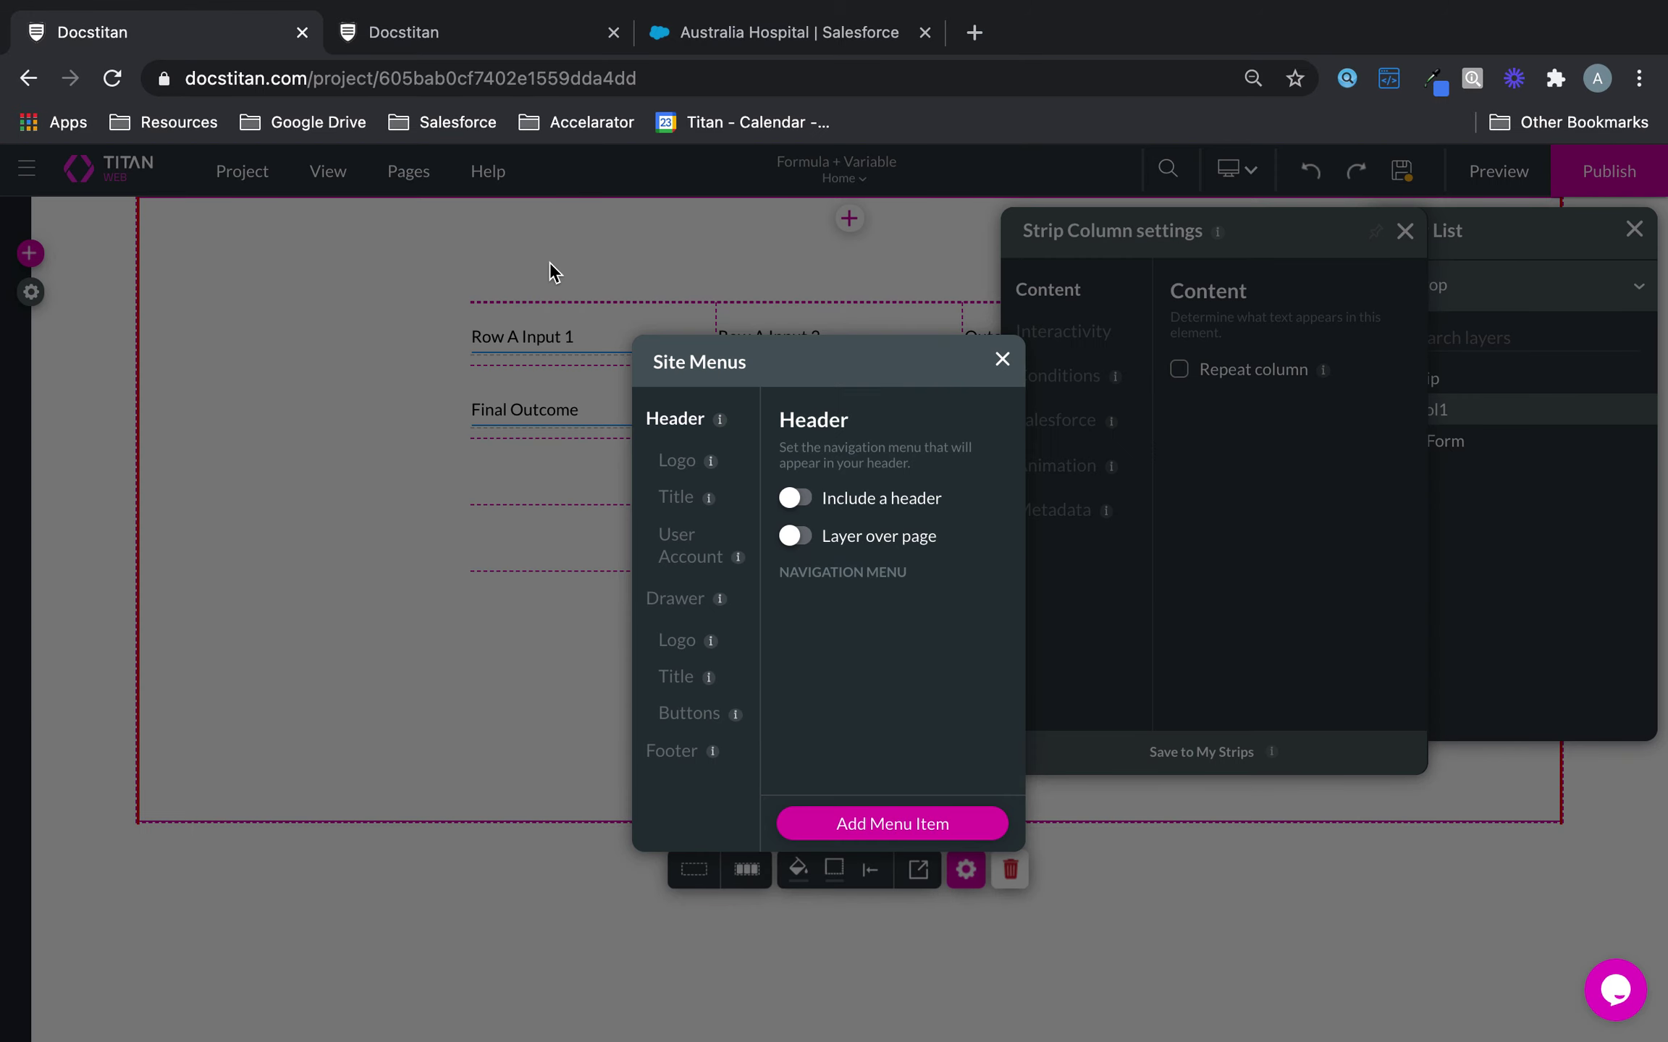
click(999, 357)
click(417, 171)
click(555, 219)
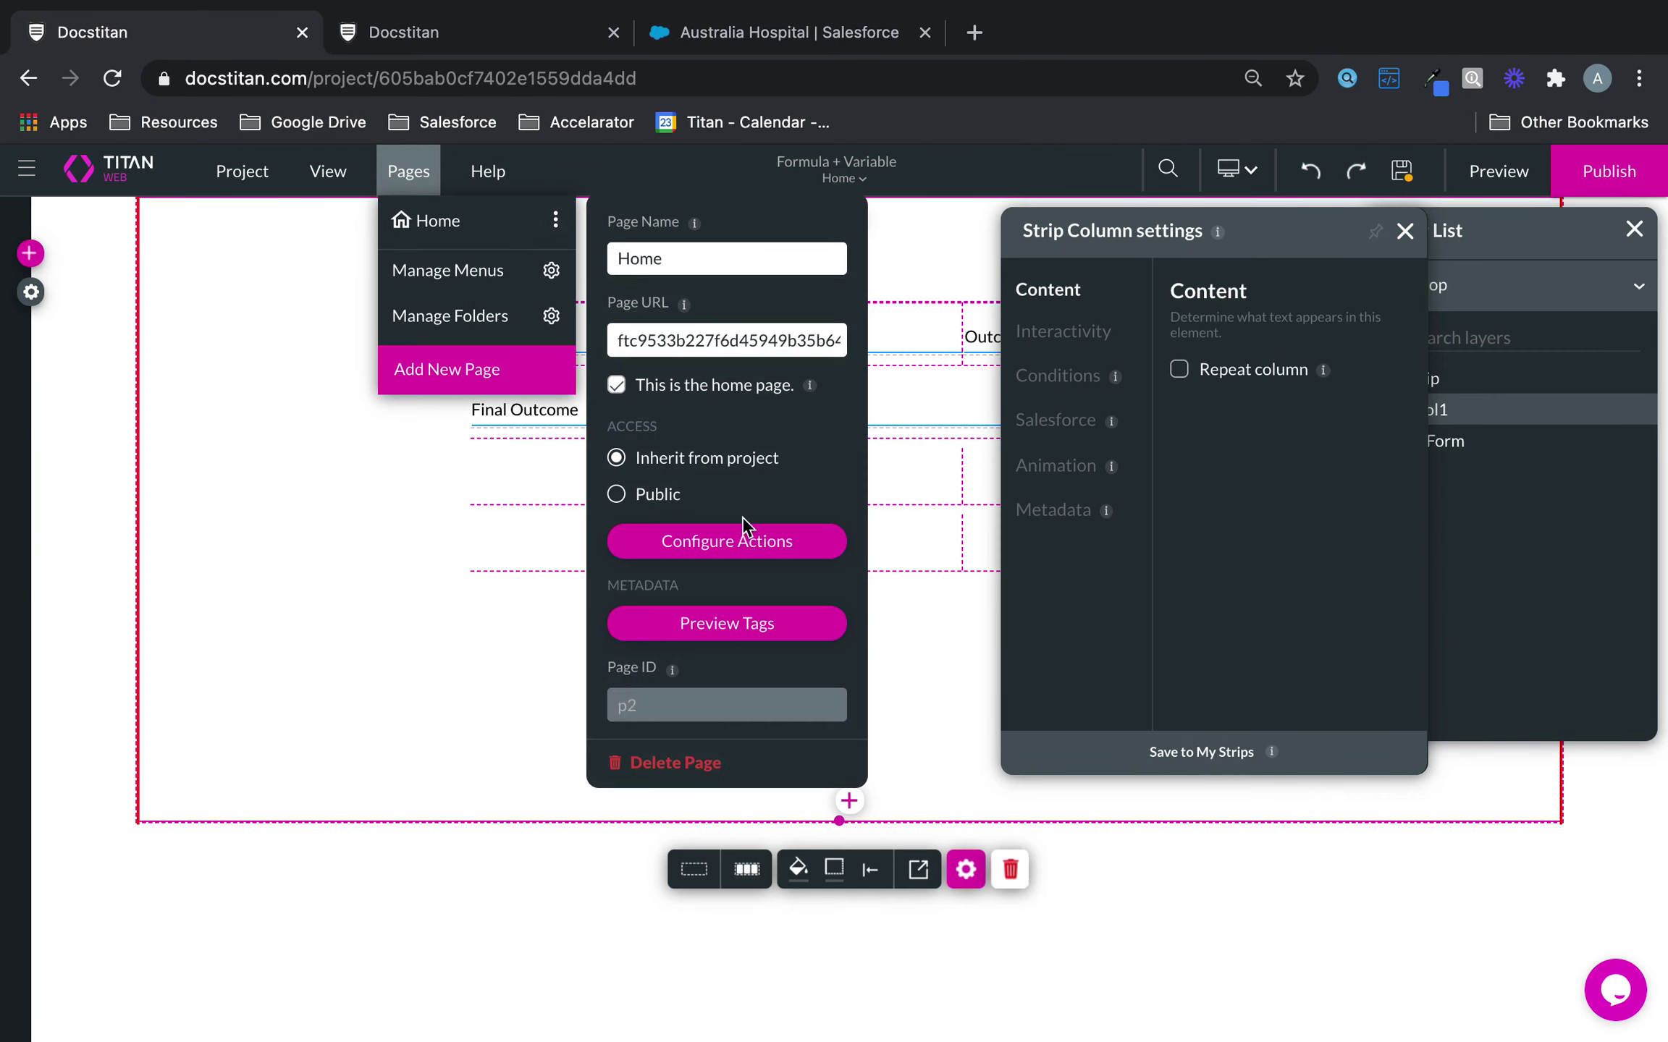
click(748, 540)
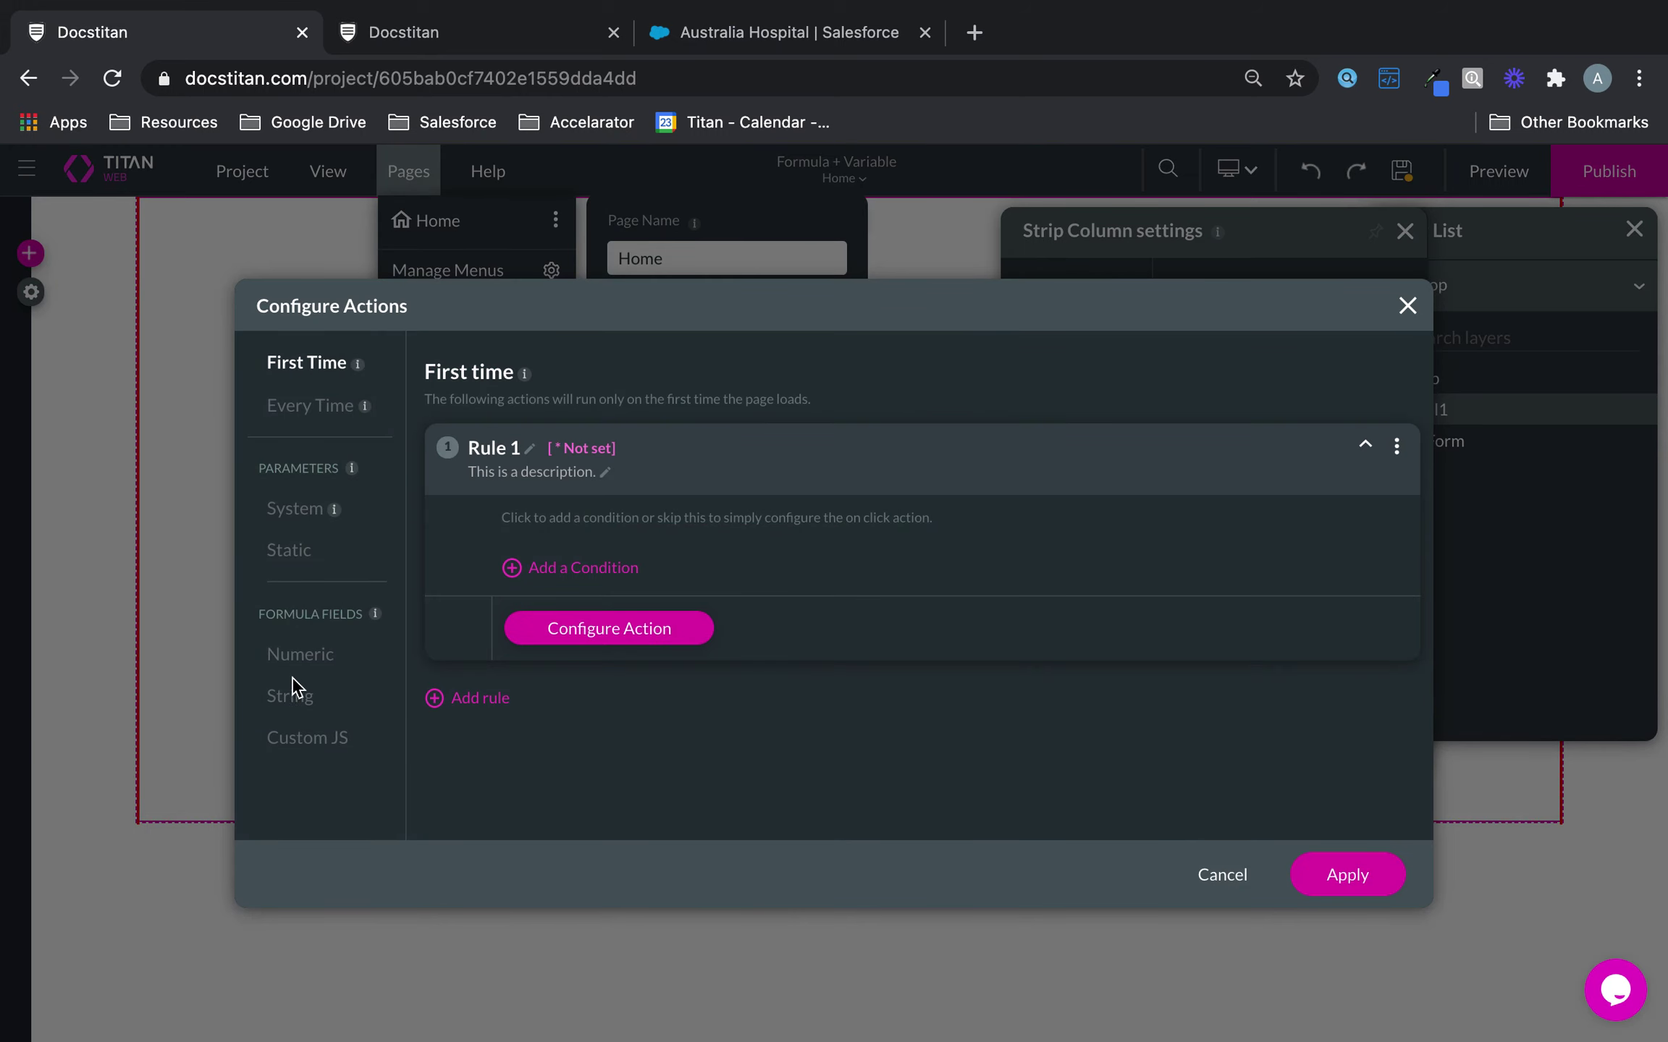
click(297, 693)
Add a string variable and rename it from powerfield1 to outcome
click(528, 808)
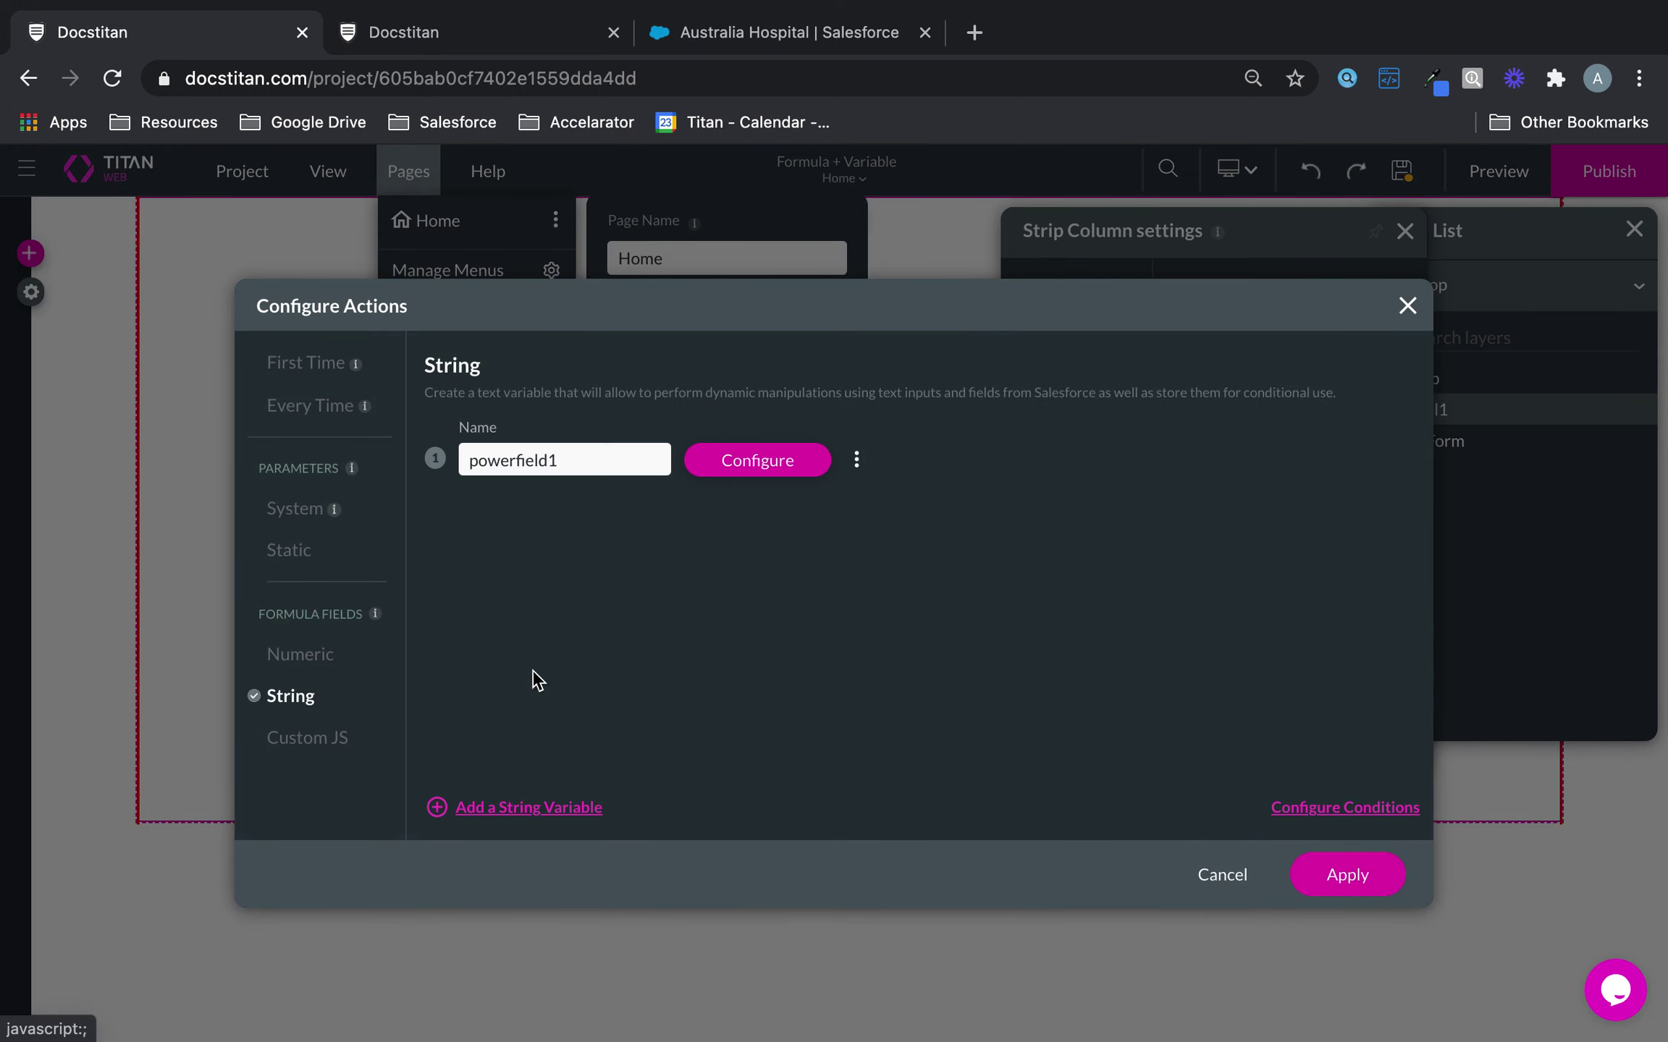
drag(569, 461, 397, 472)
text(outcom)
click(707, 470)
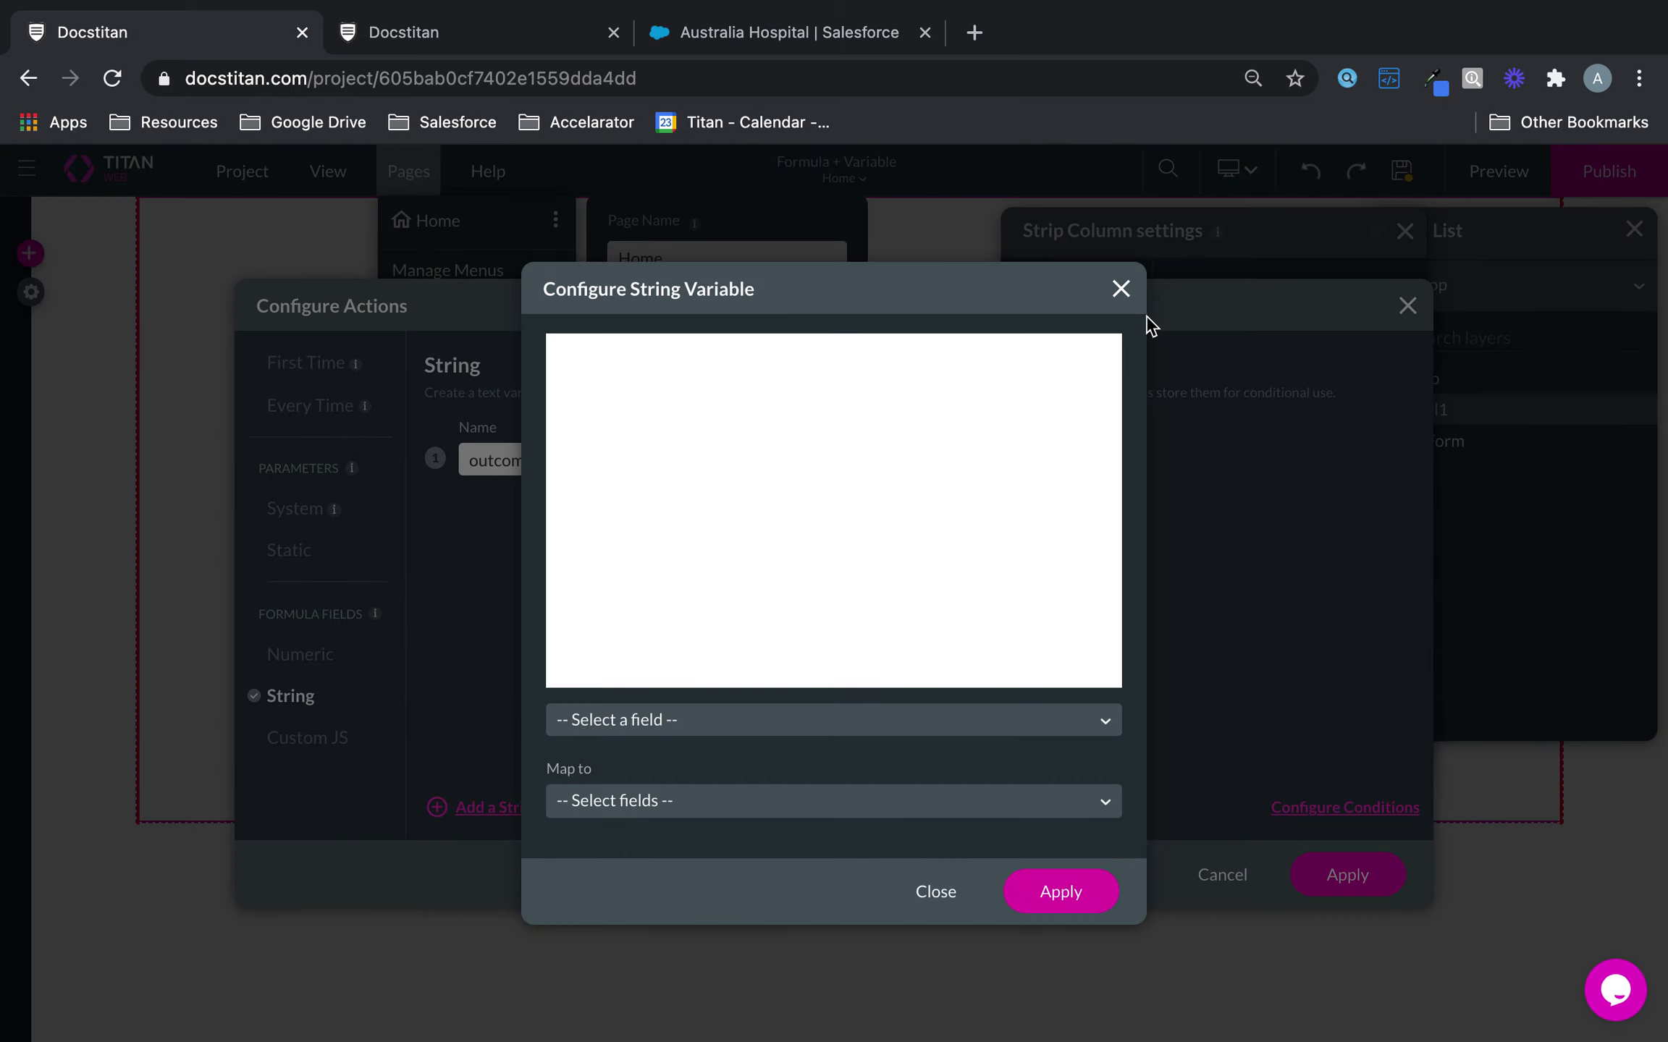
click(1120, 289)
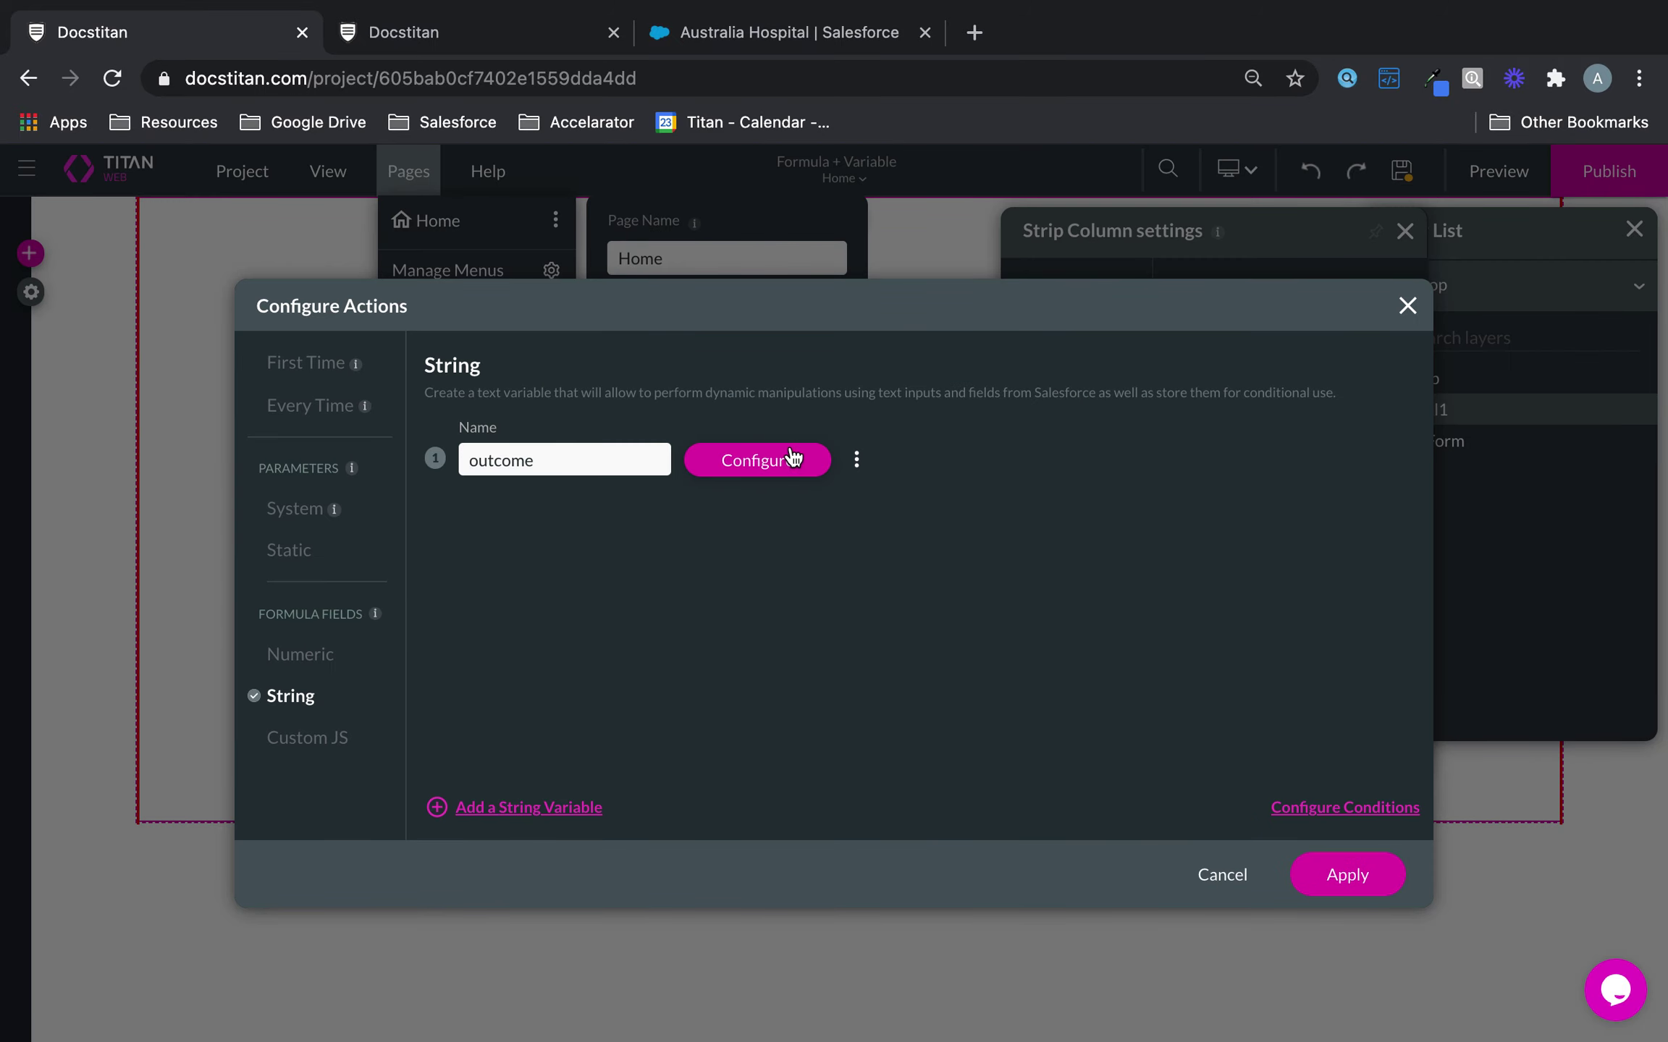
Add a numeric variable, powerfield2, with Row A Input 1 as its first operand
click(312, 655)
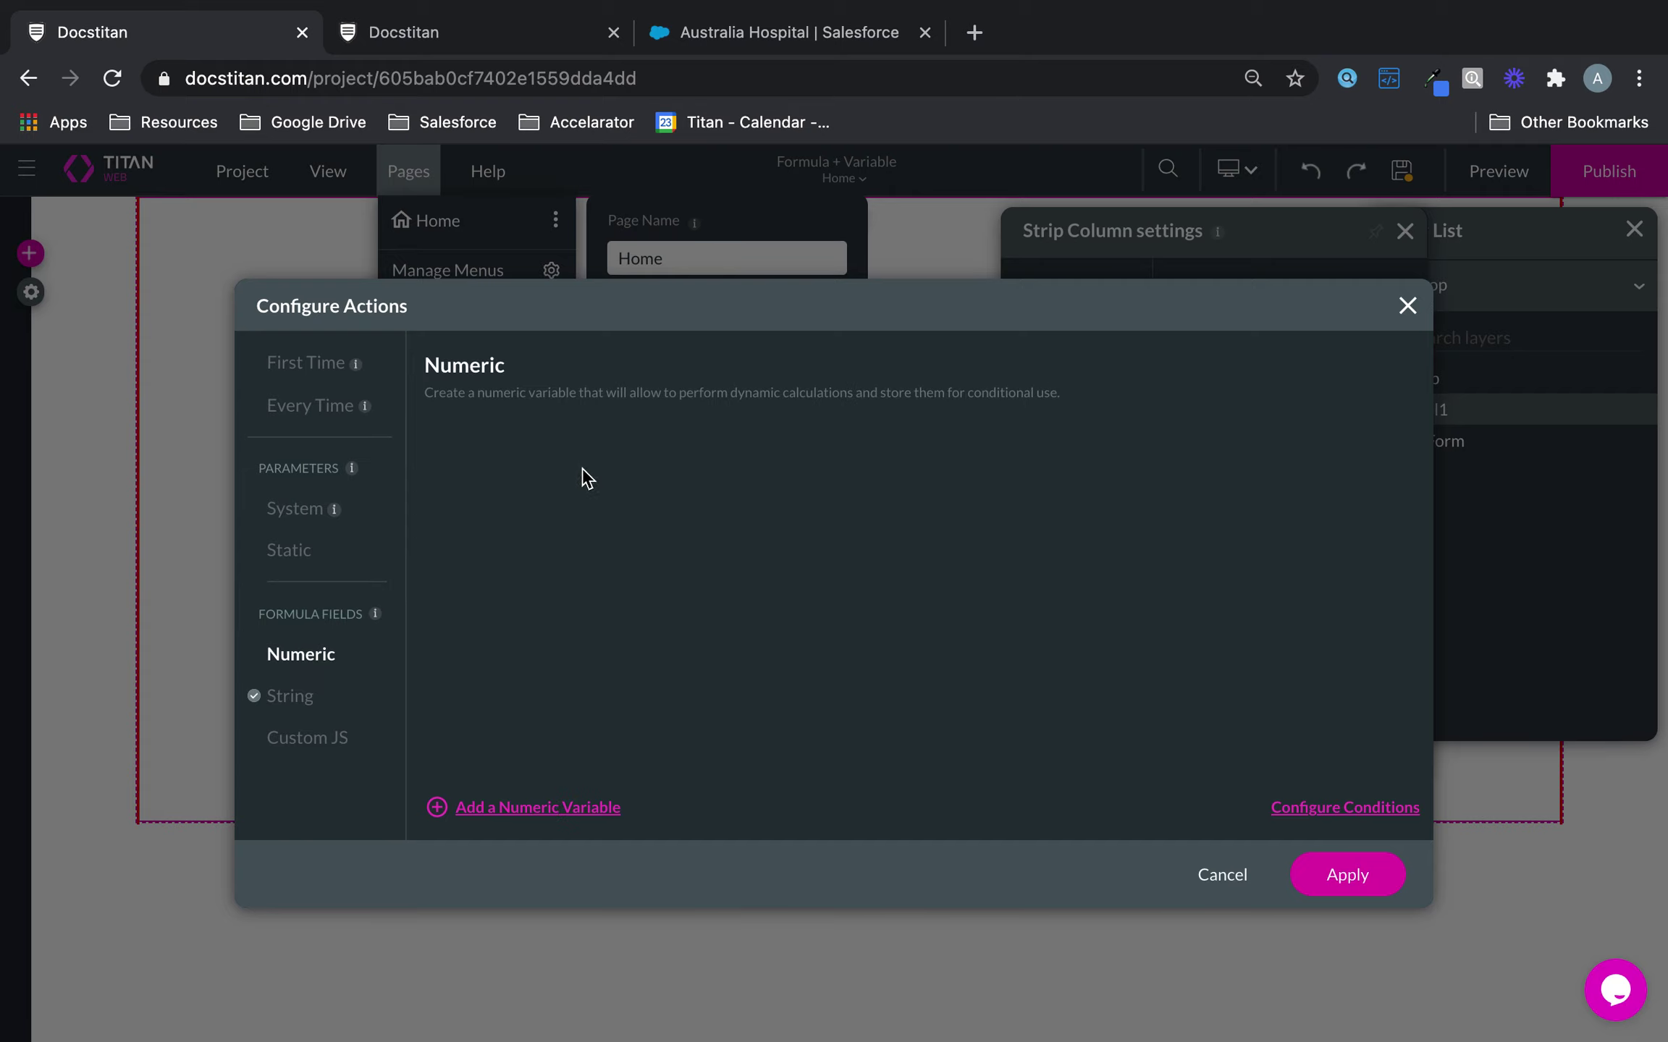
click(534, 803)
click(857, 461)
click(767, 462)
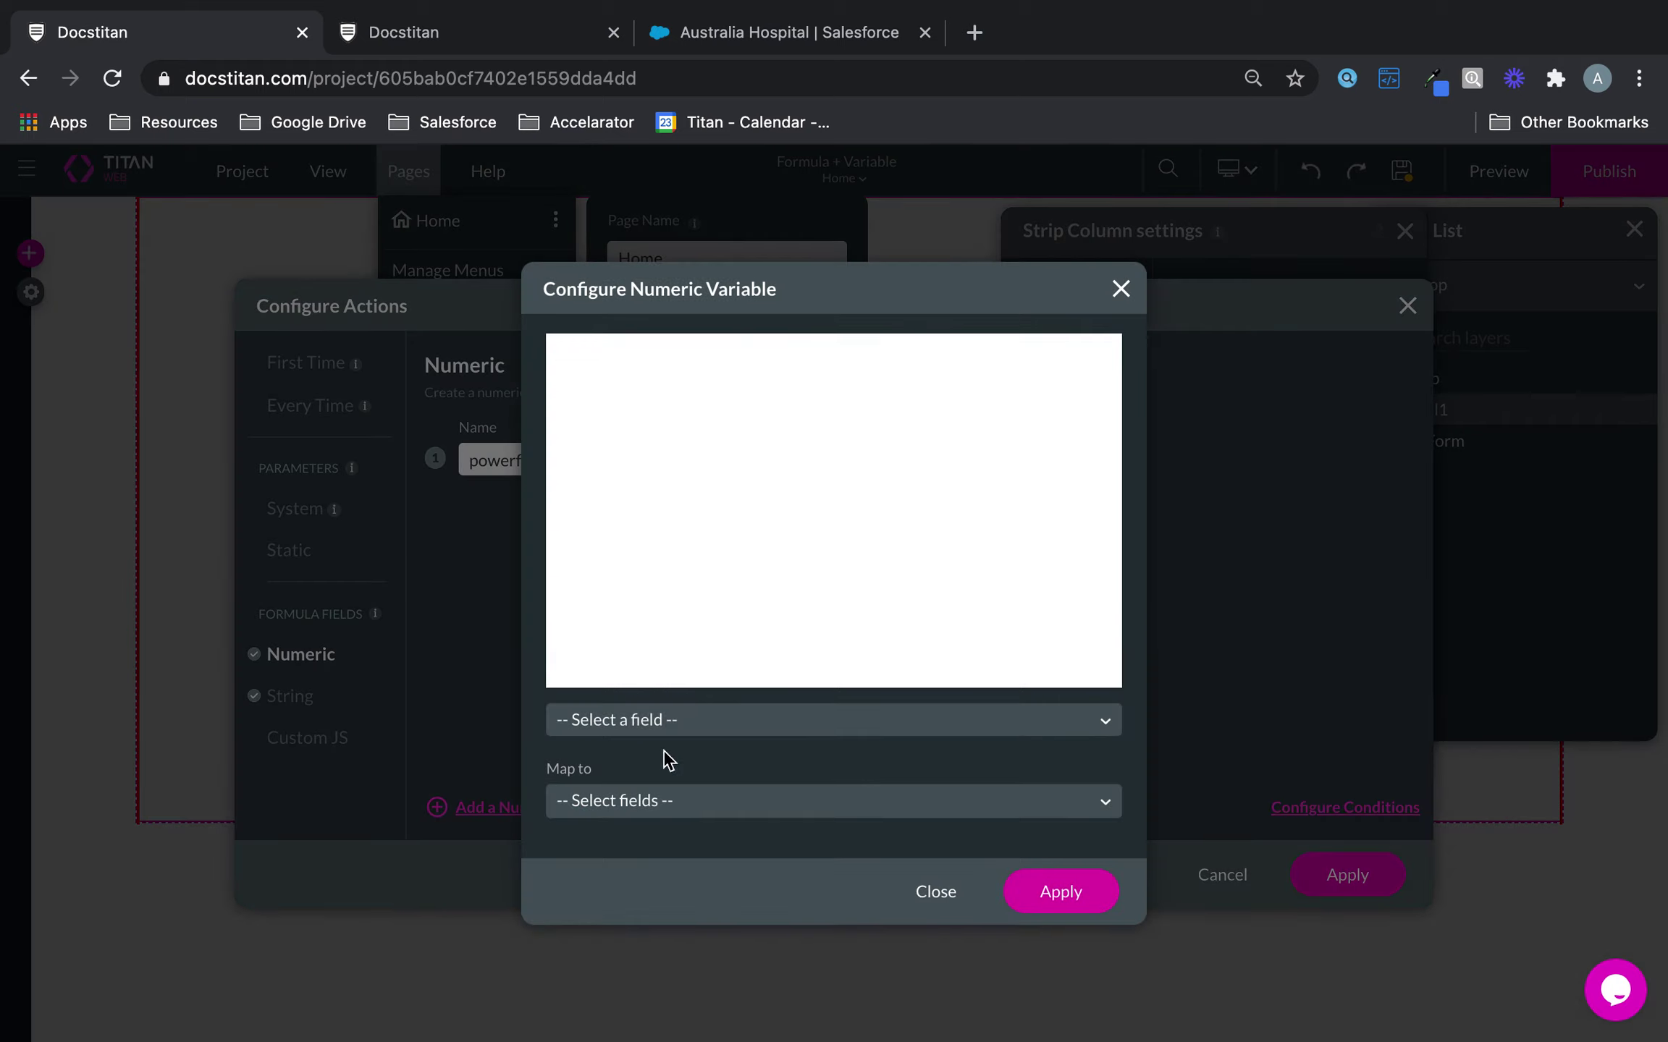
click(665, 720)
scroll(674, 878, down, 5)
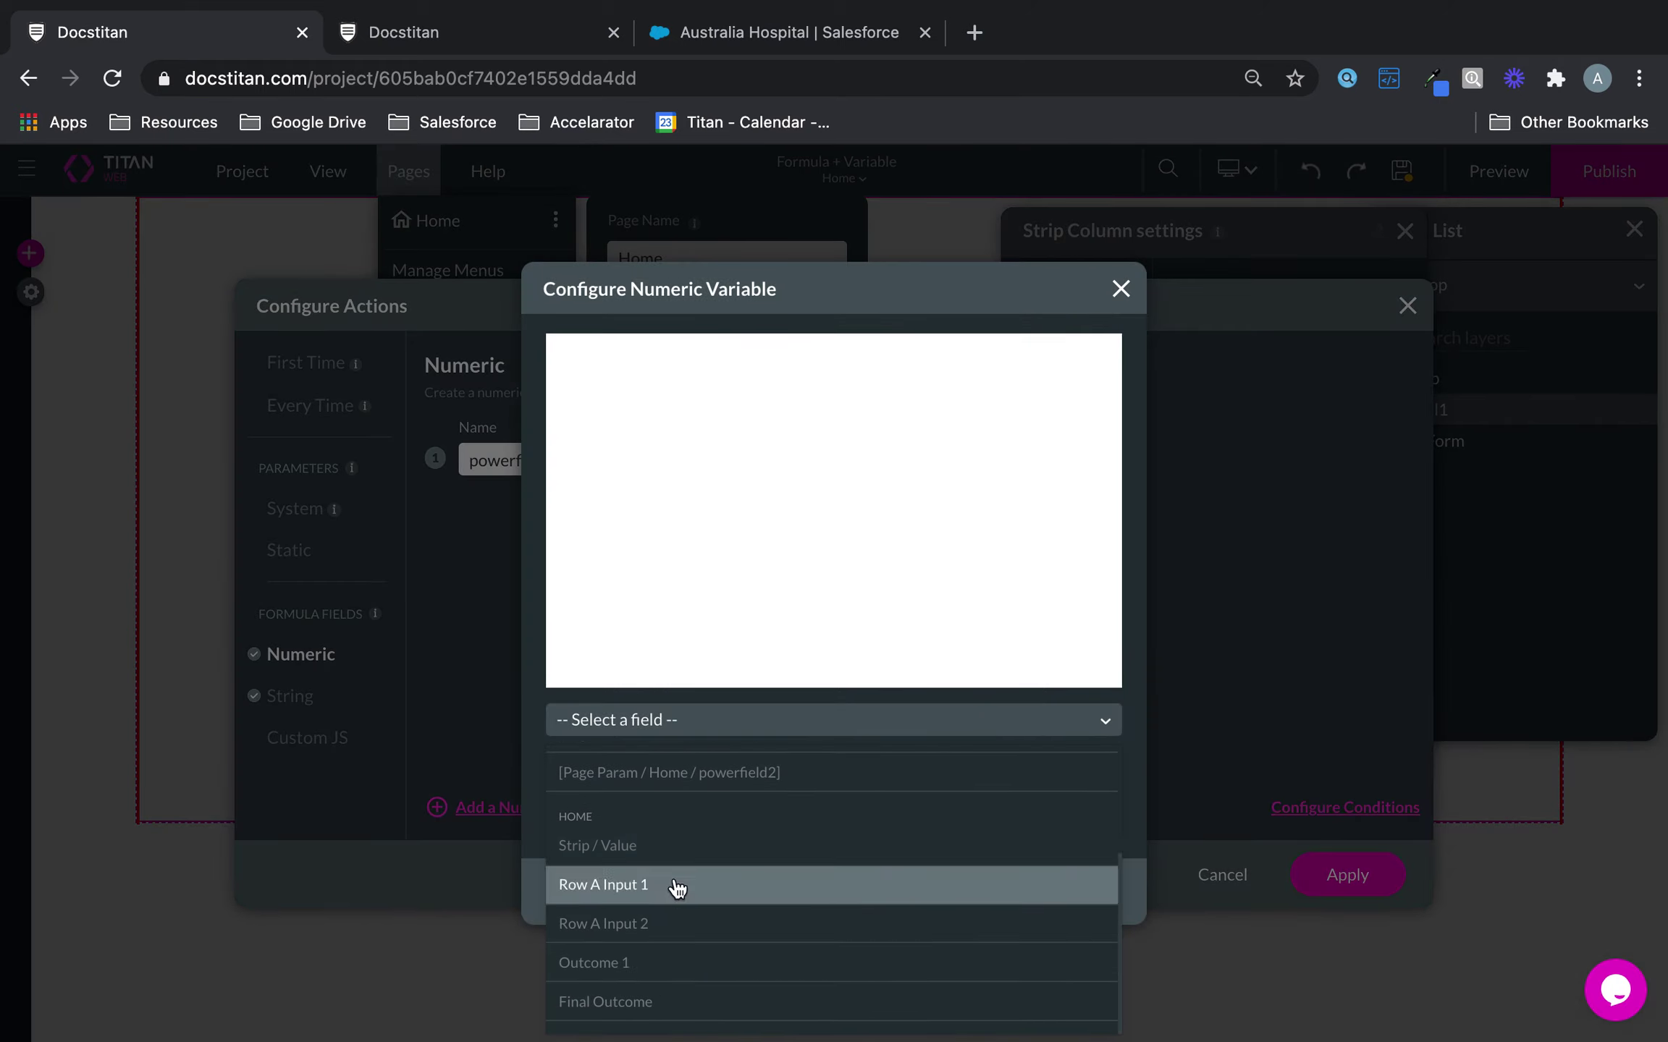
click(676, 885)
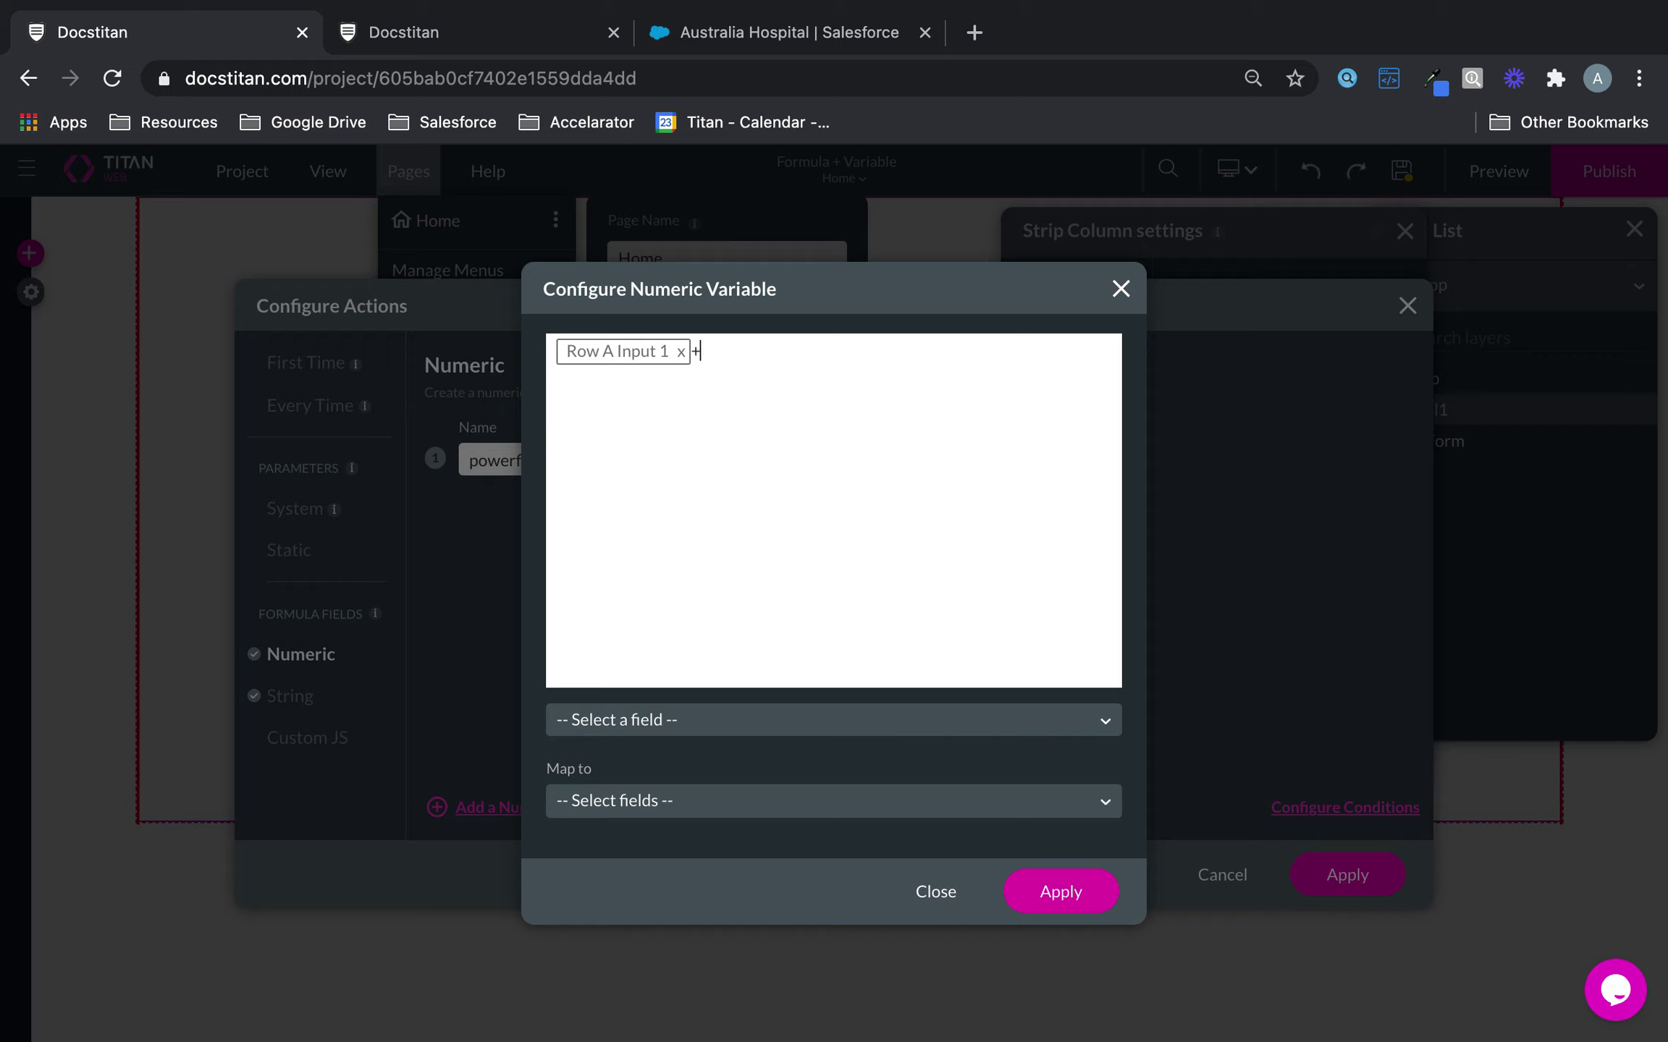
Complete it as Row A Input 1 + Row A Input 2 and map the result to Outcome 1
click(782, 722)
scroll(756, 881, down, 4)
click(697, 988)
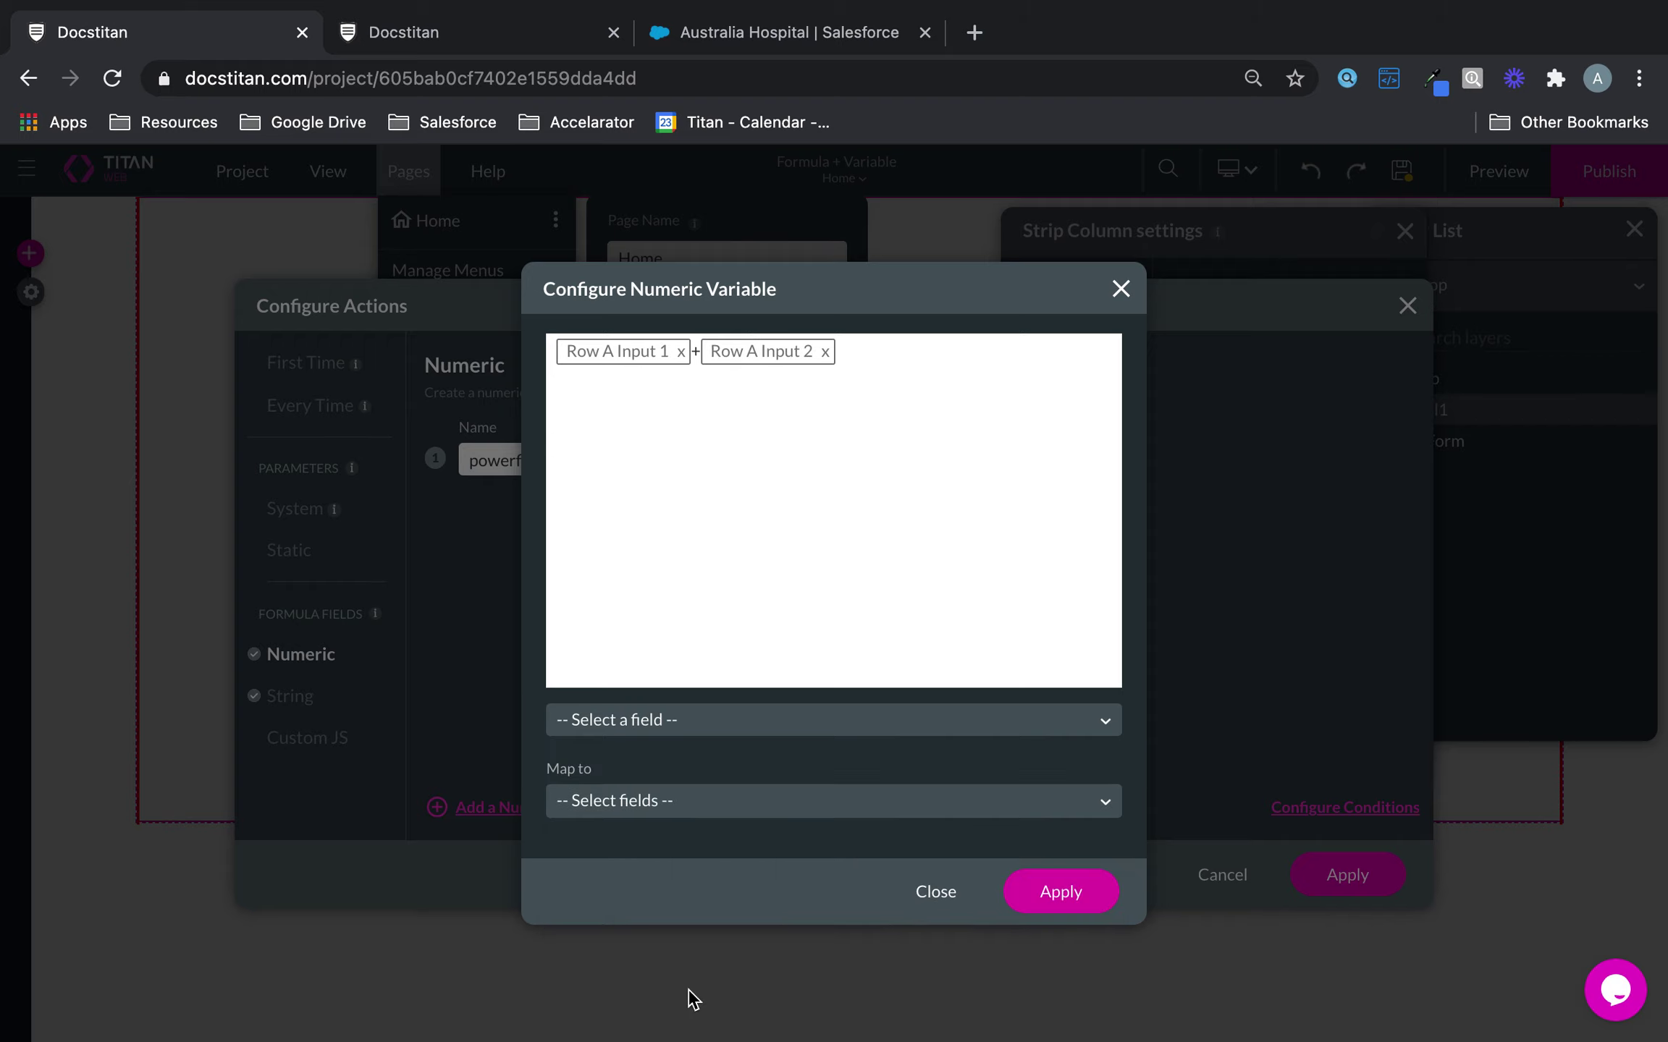
click(736, 791)
scroll(735, 933, down, 3)
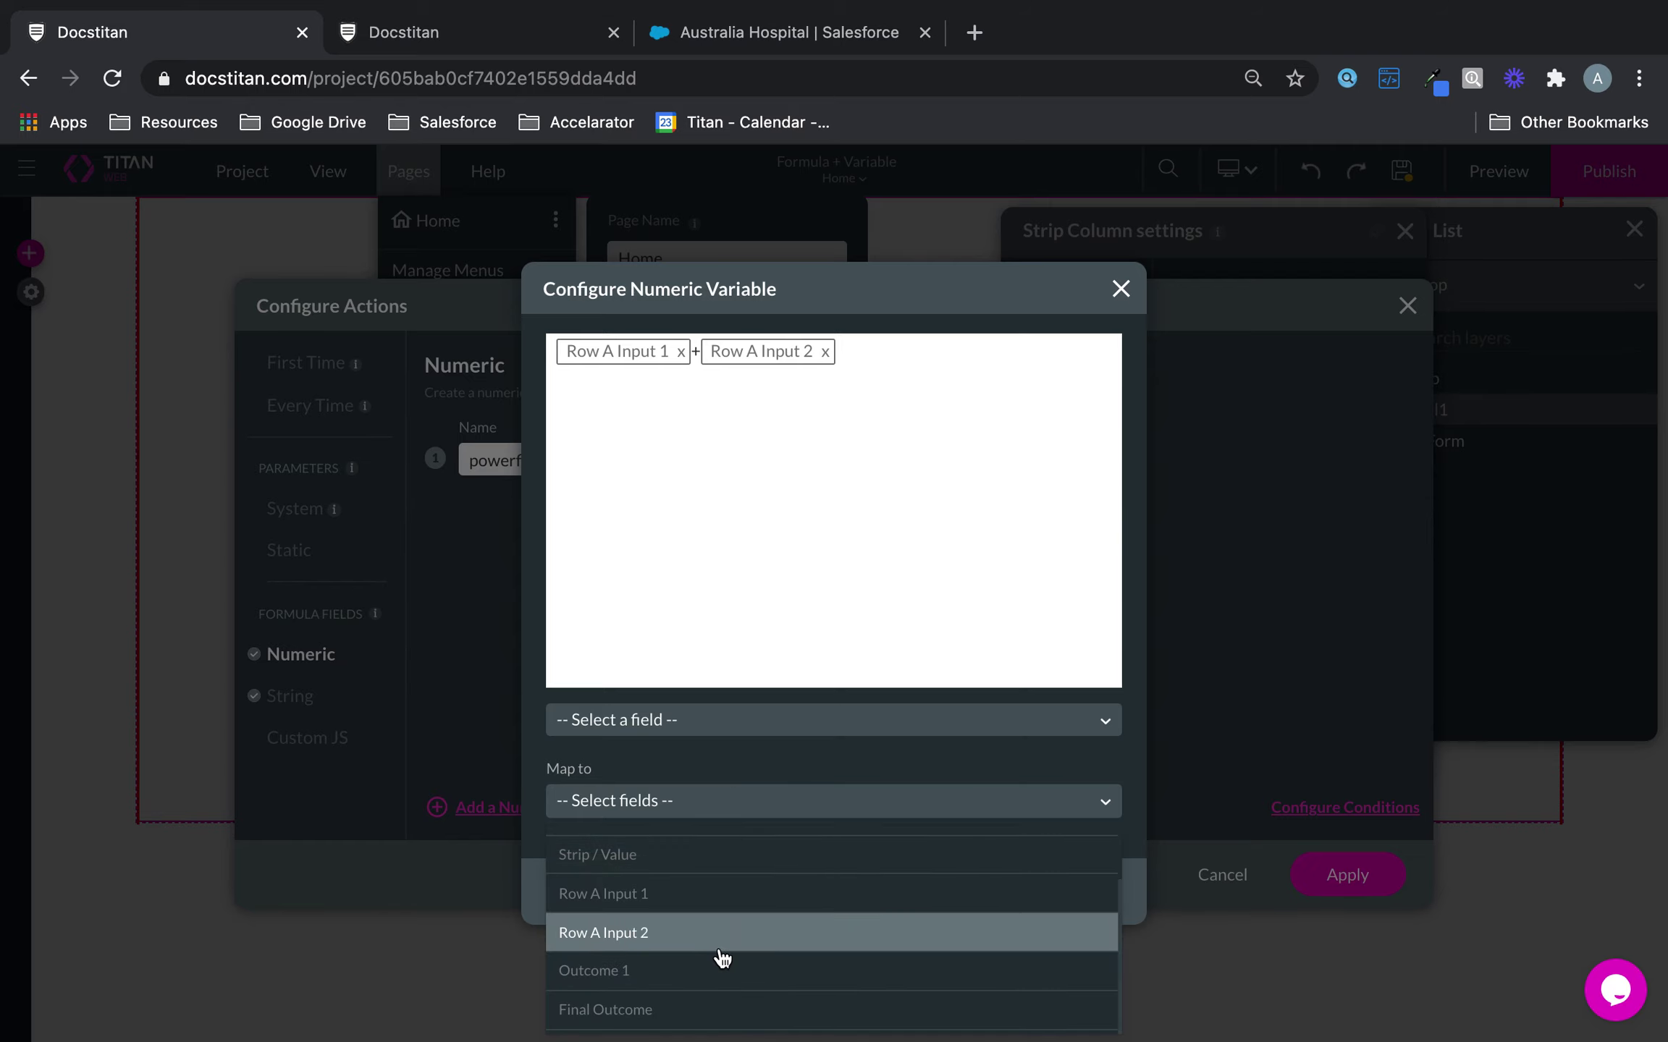
click(722, 961)
click(1053, 888)
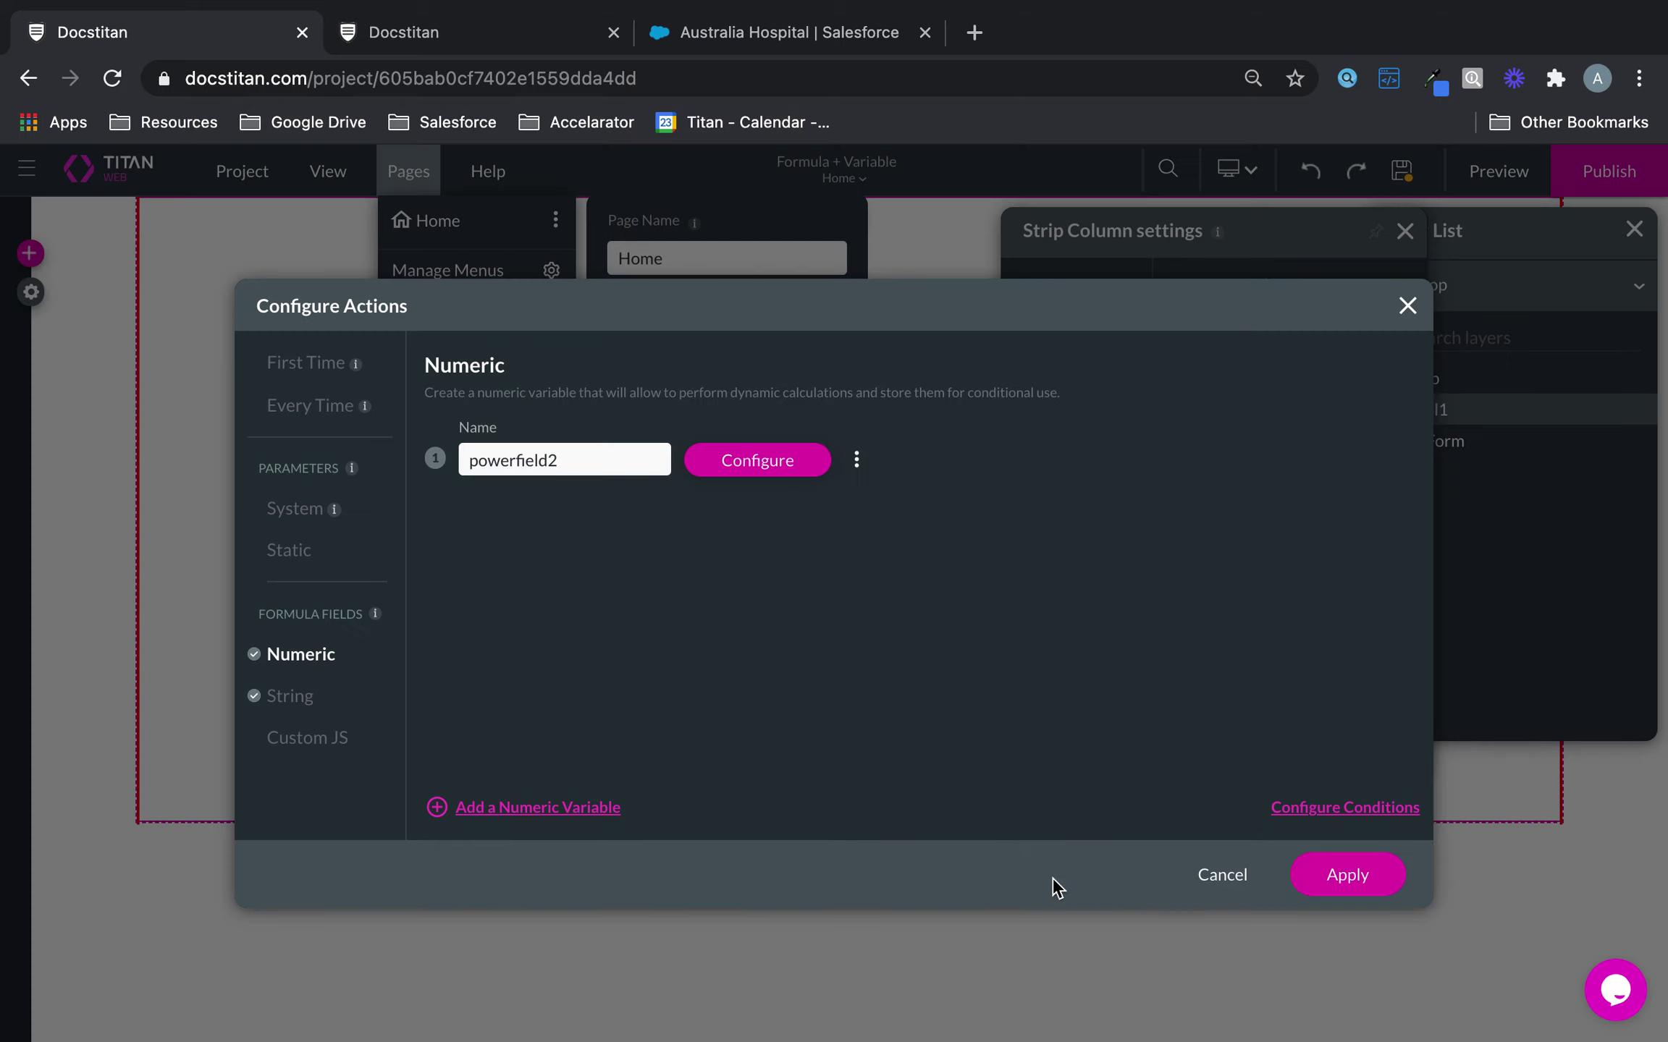
click(307, 696)
click(760, 458)
Start the outcome sentence with 'When you add', the Row A Input 1 field, and 'with'
text(When you add)
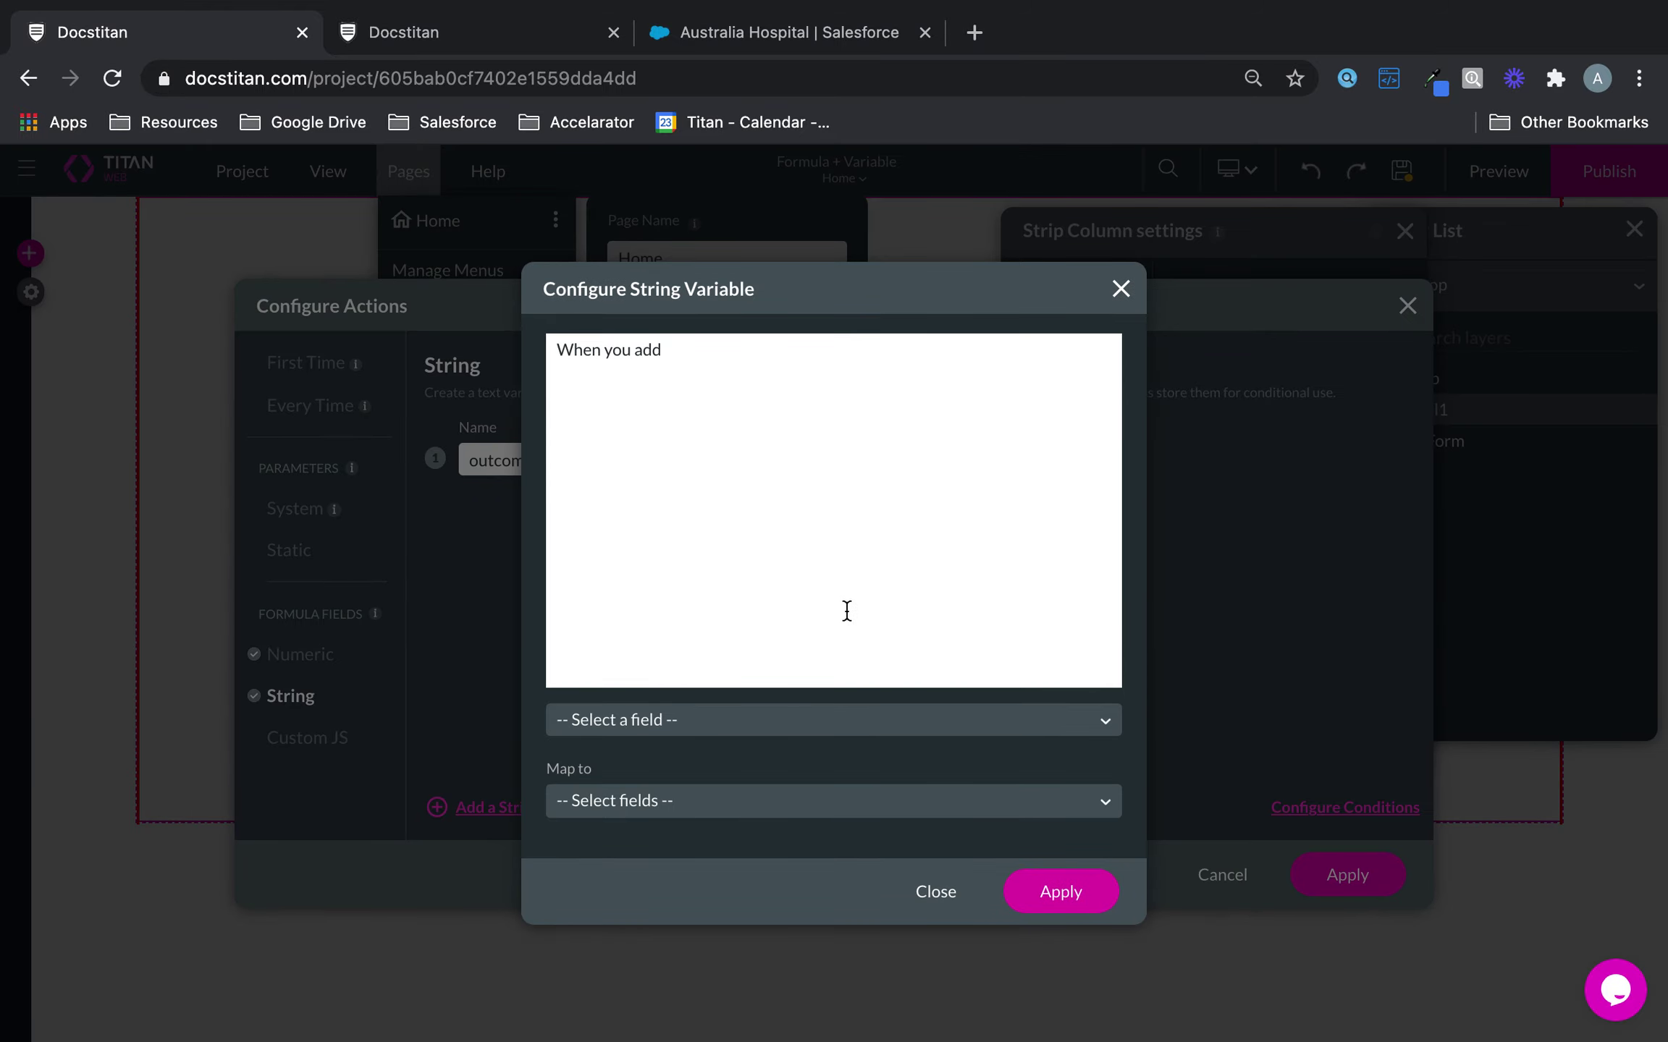
click(726, 721)
scroll(728, 870, down, 2)
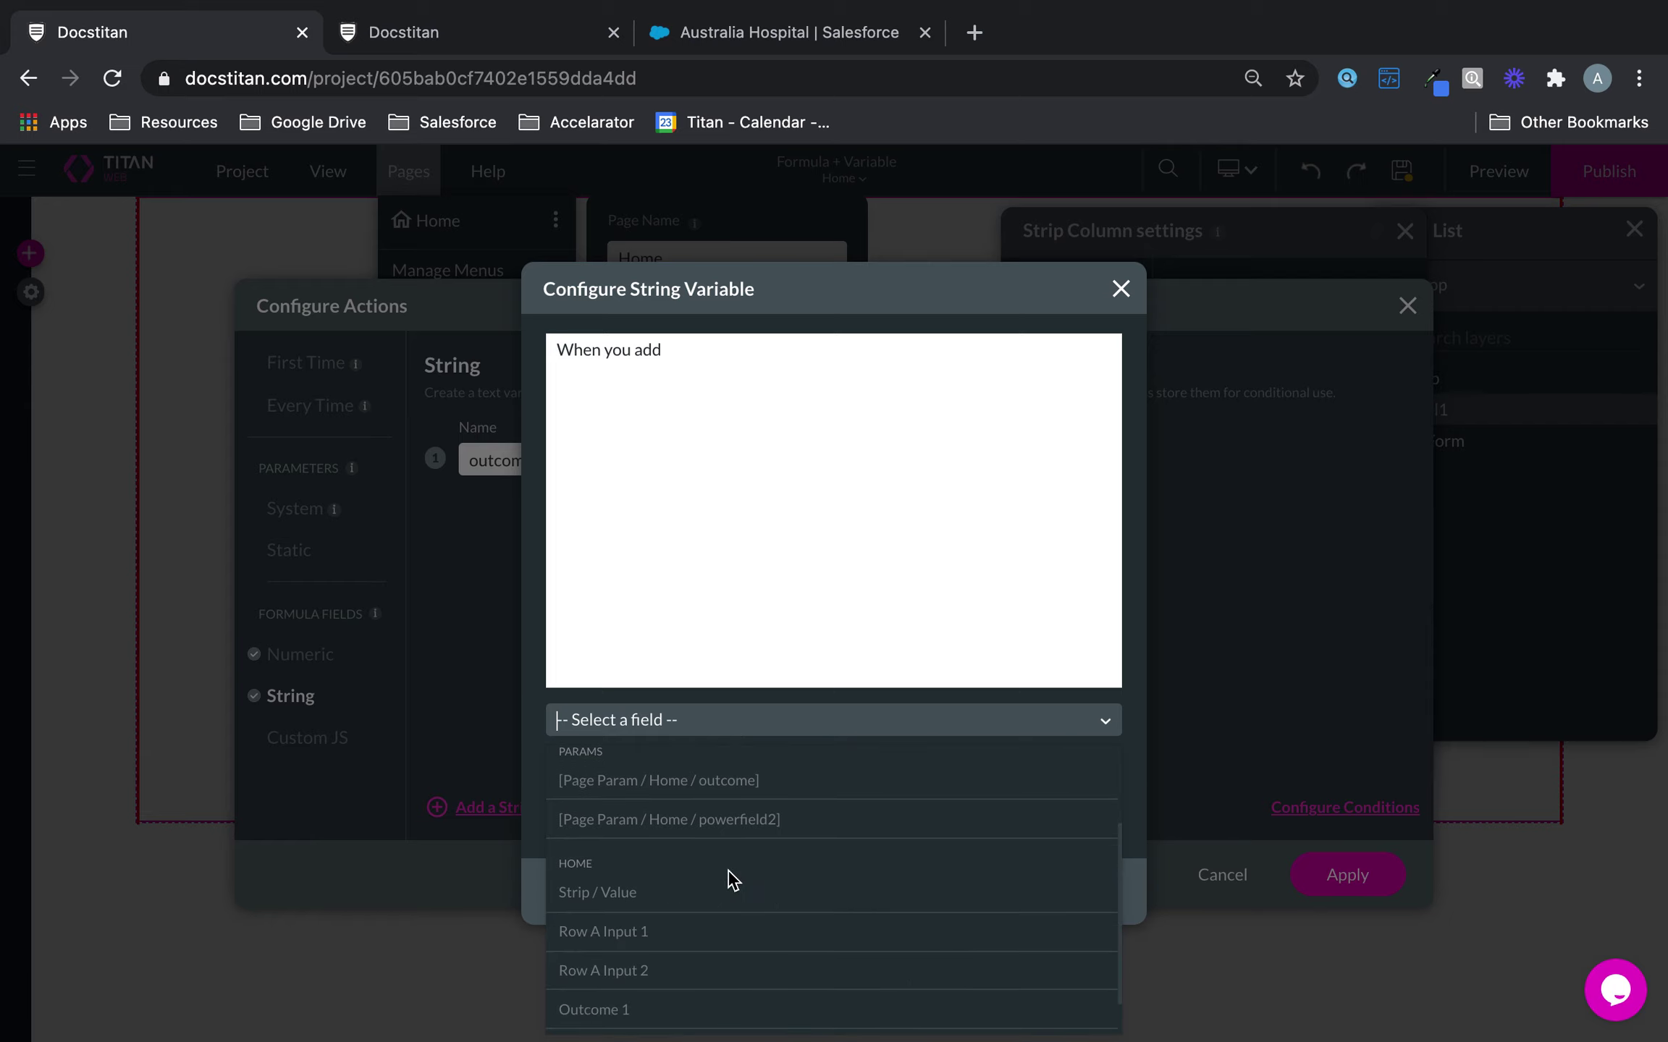
click(677, 940)
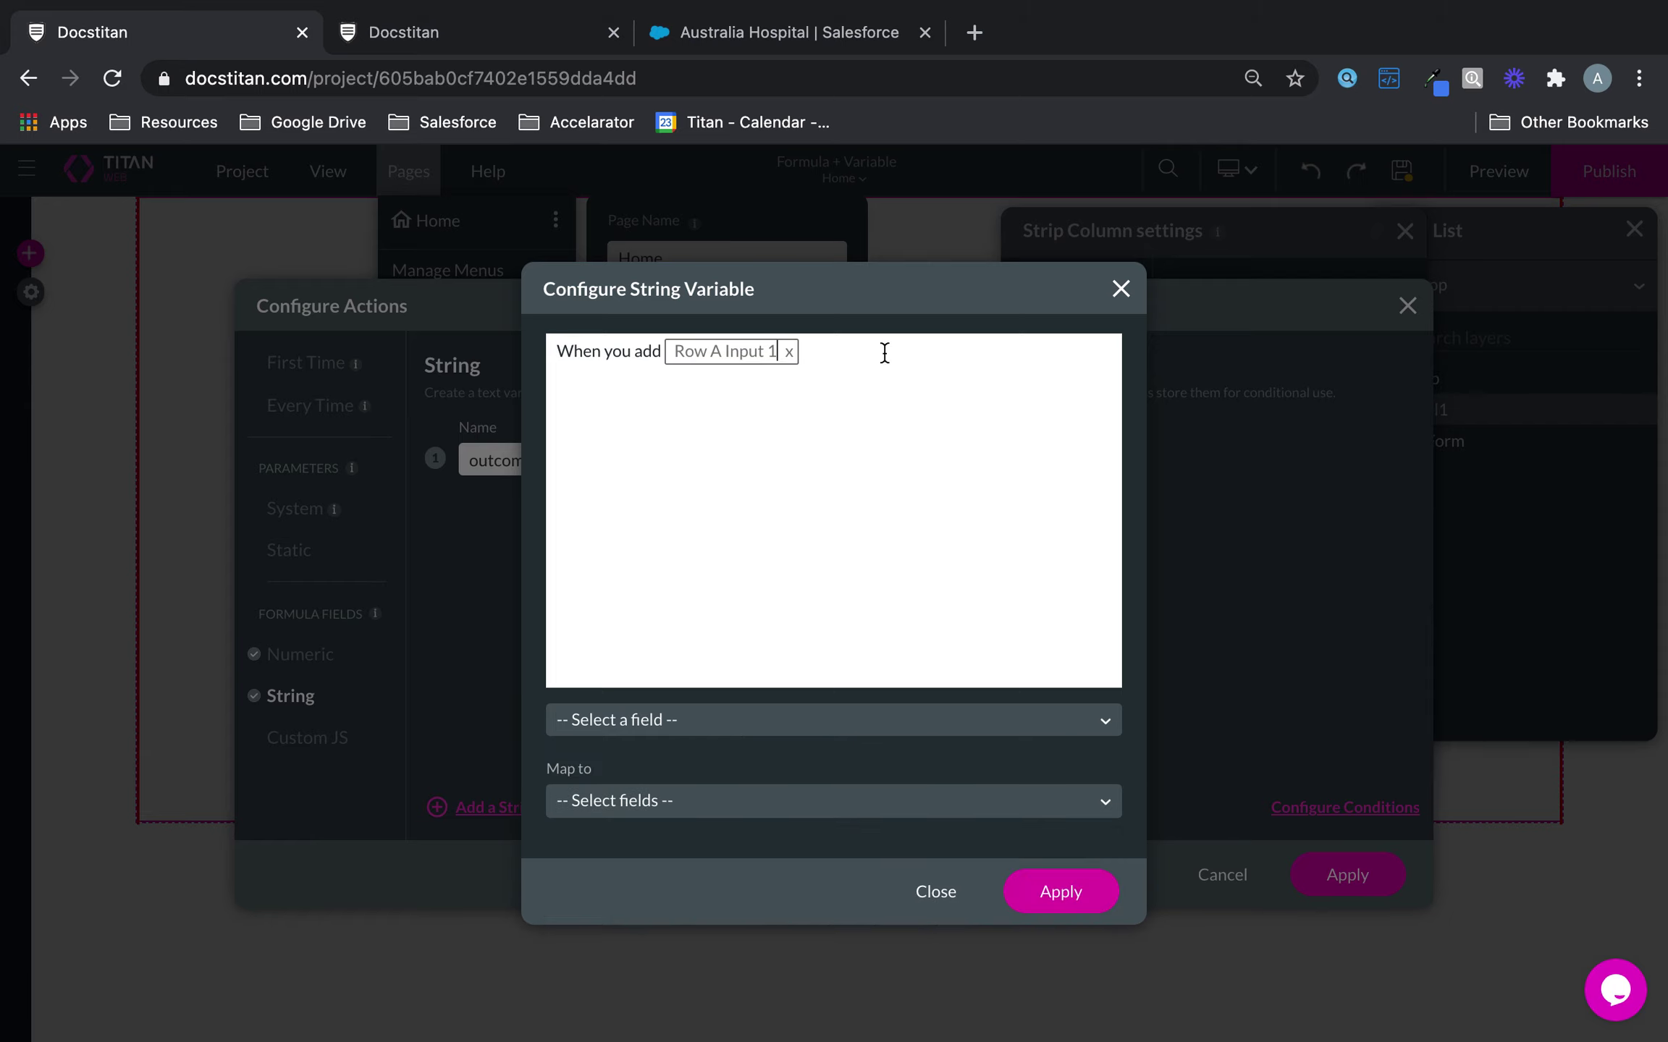
text(with)
click(756, 808)
scroll(756, 894, down, 2)
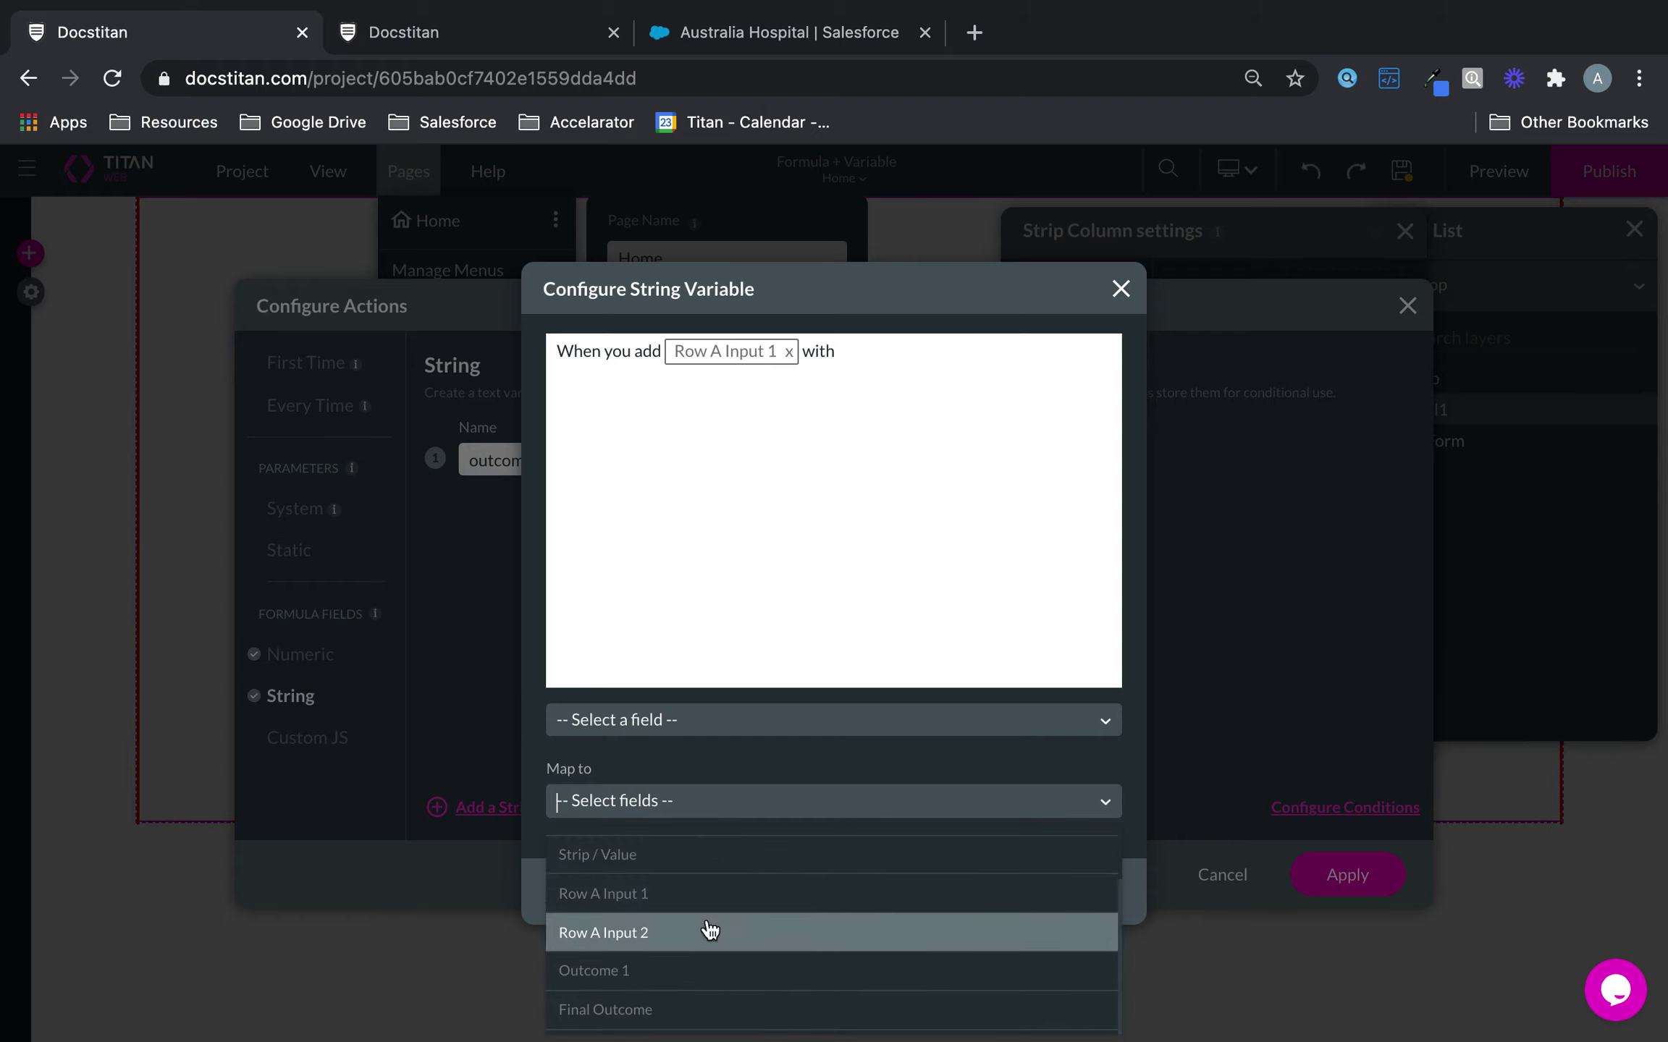
click(710, 931)
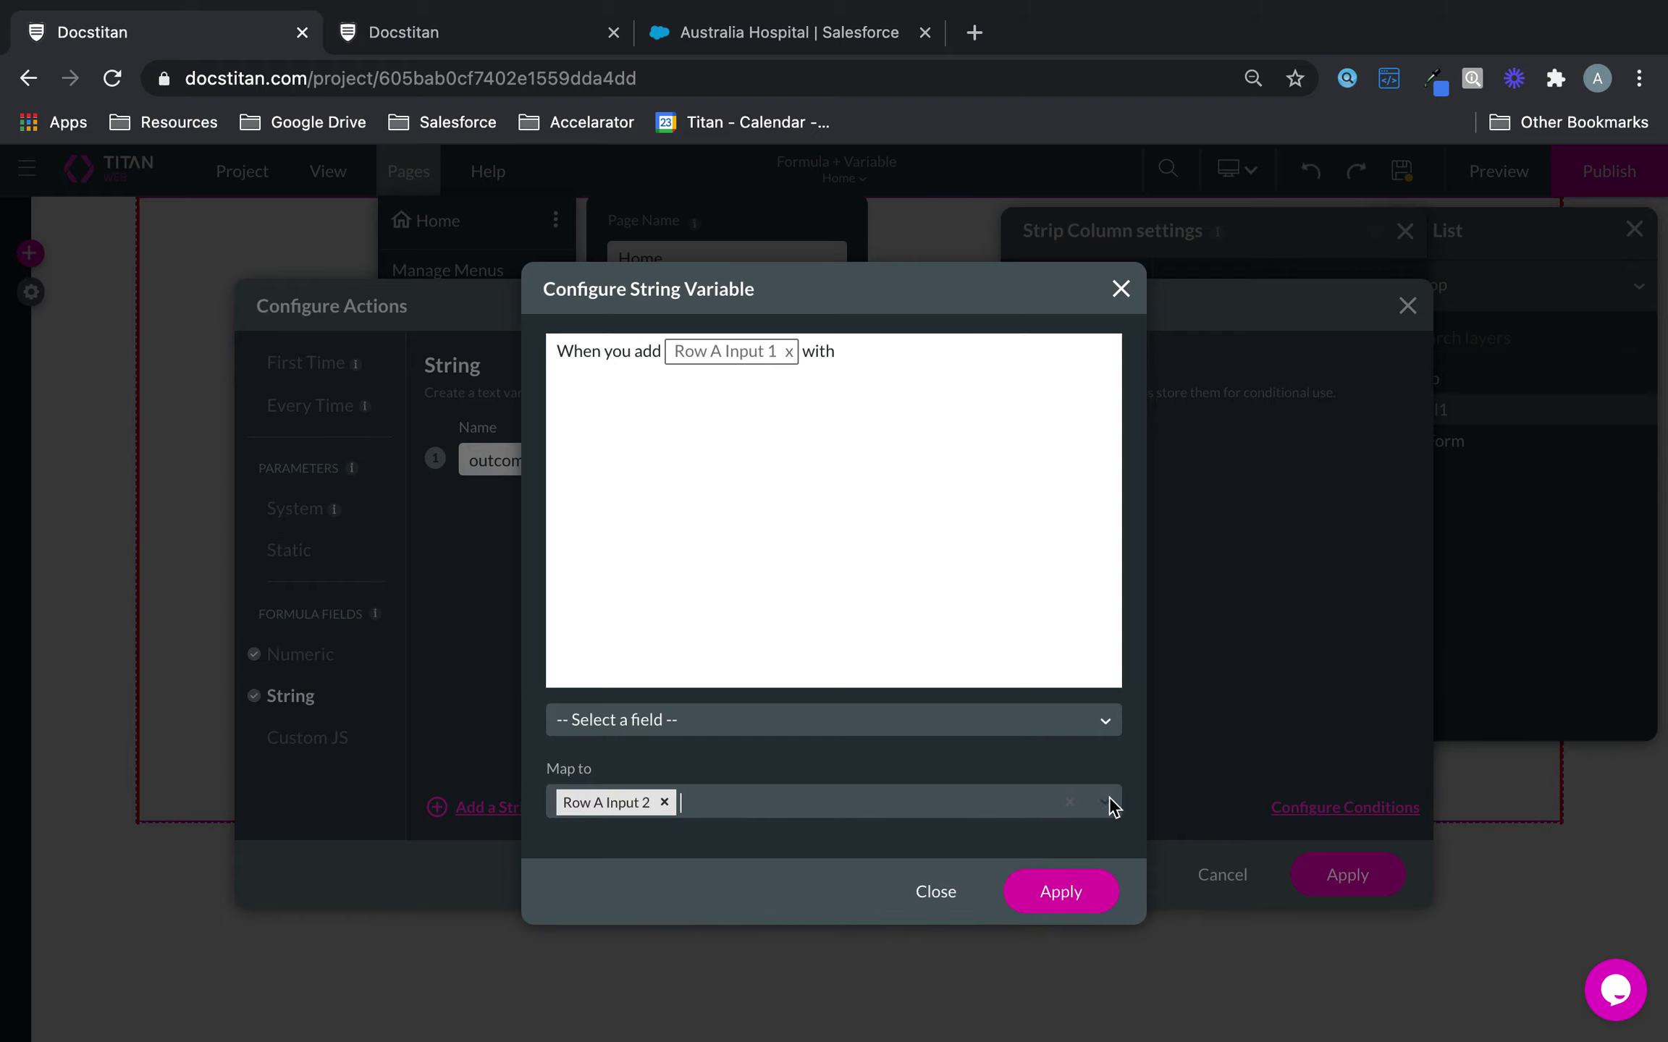
click(1069, 801)
click(978, 721)
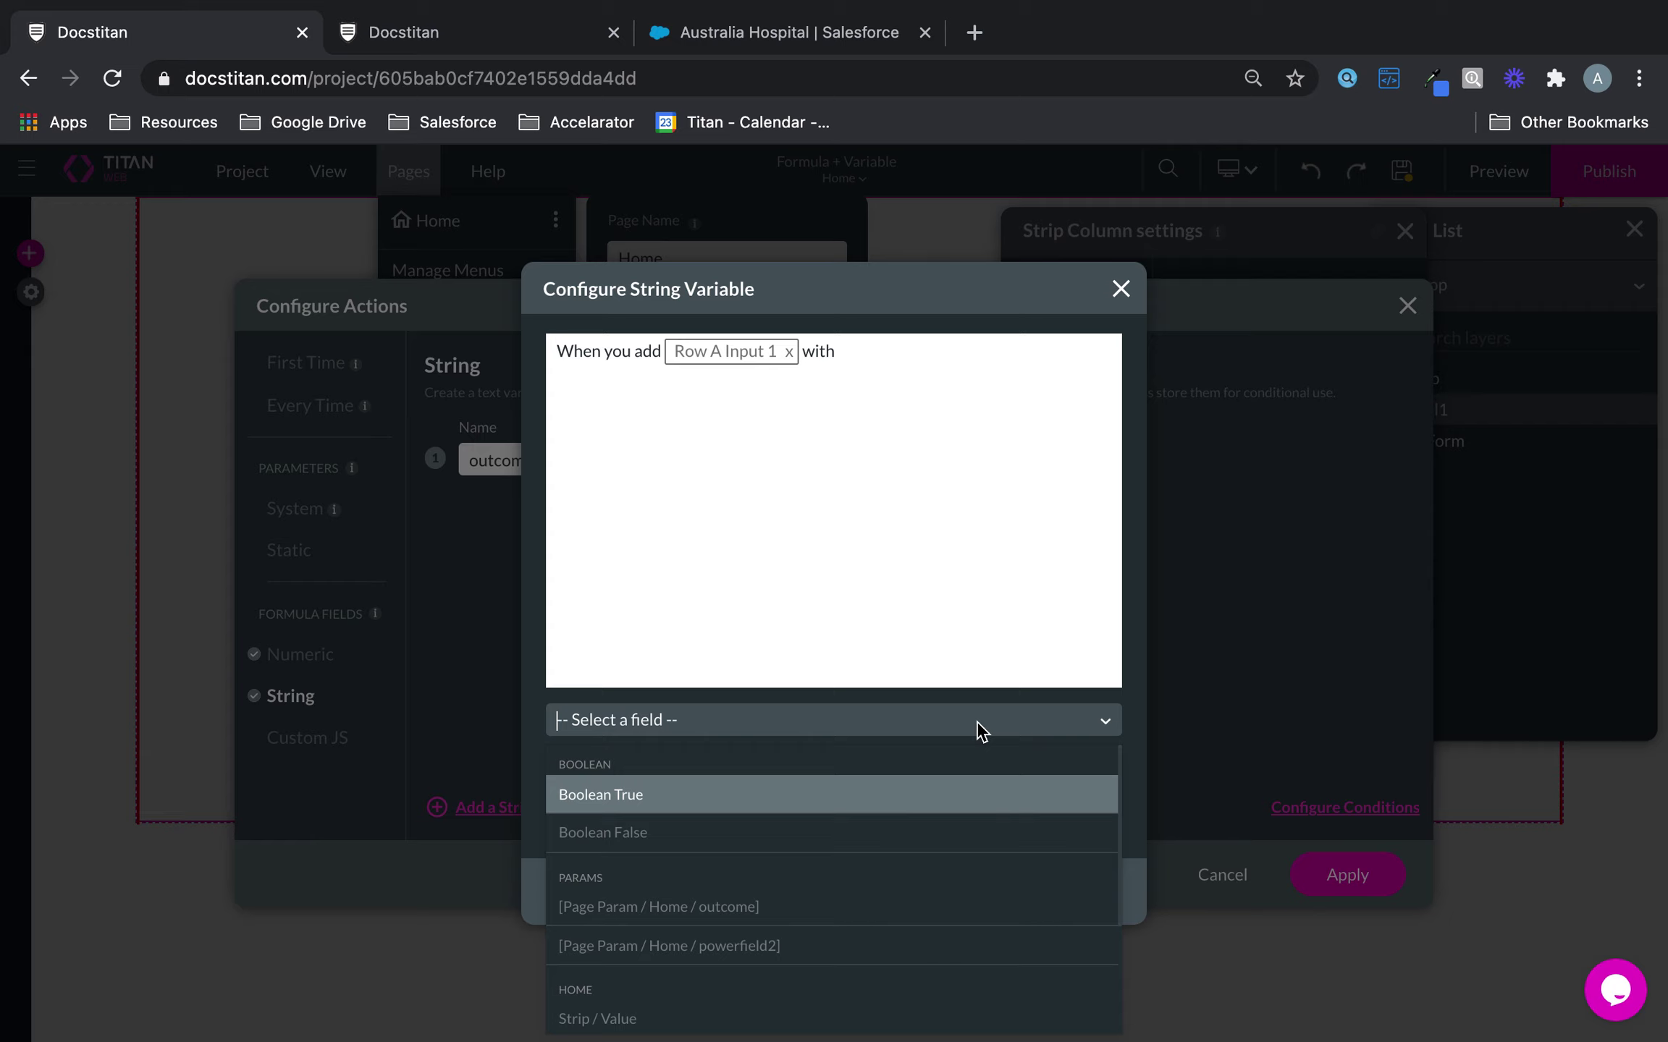
click(934, 363)
Insert Row A Input 2, then 'then the final value is' followed by the Outcome 1 field
click(731, 720)
scroll(753, 894, down, 3)
click(744, 927)
text(then)
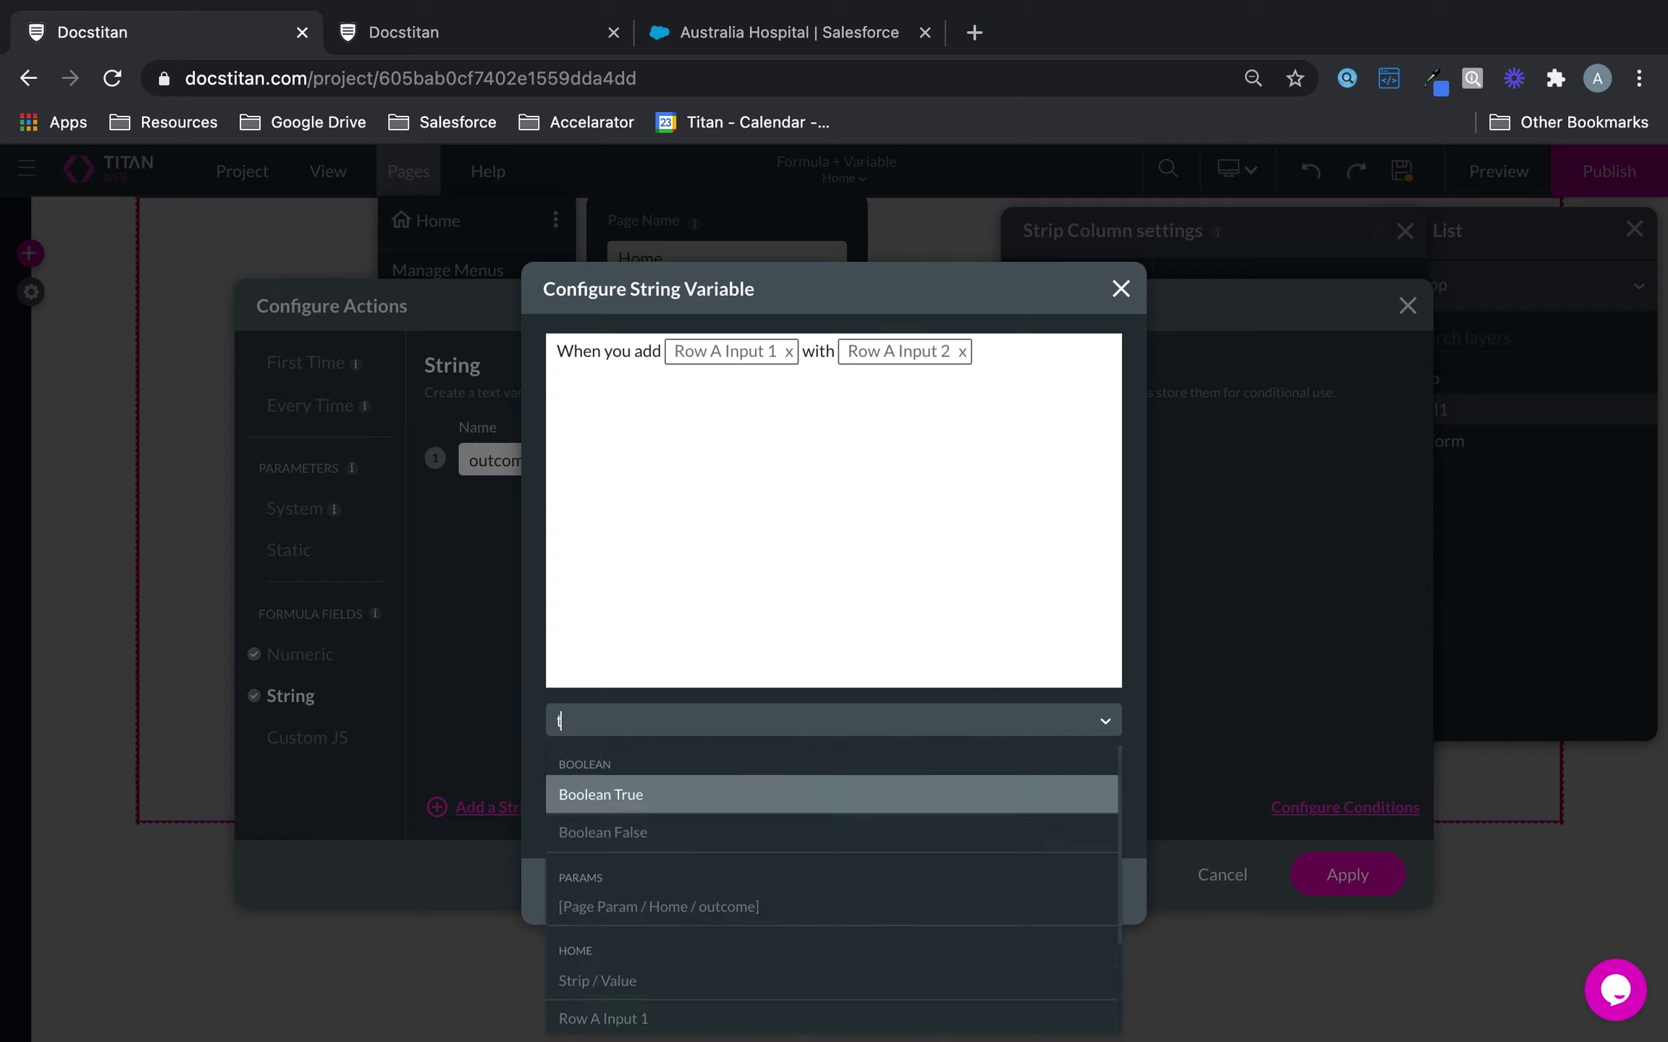
key(BackSpace)
key(BackSpace)
key(BackSpace)
key(BackSpace)
click(1062, 368)
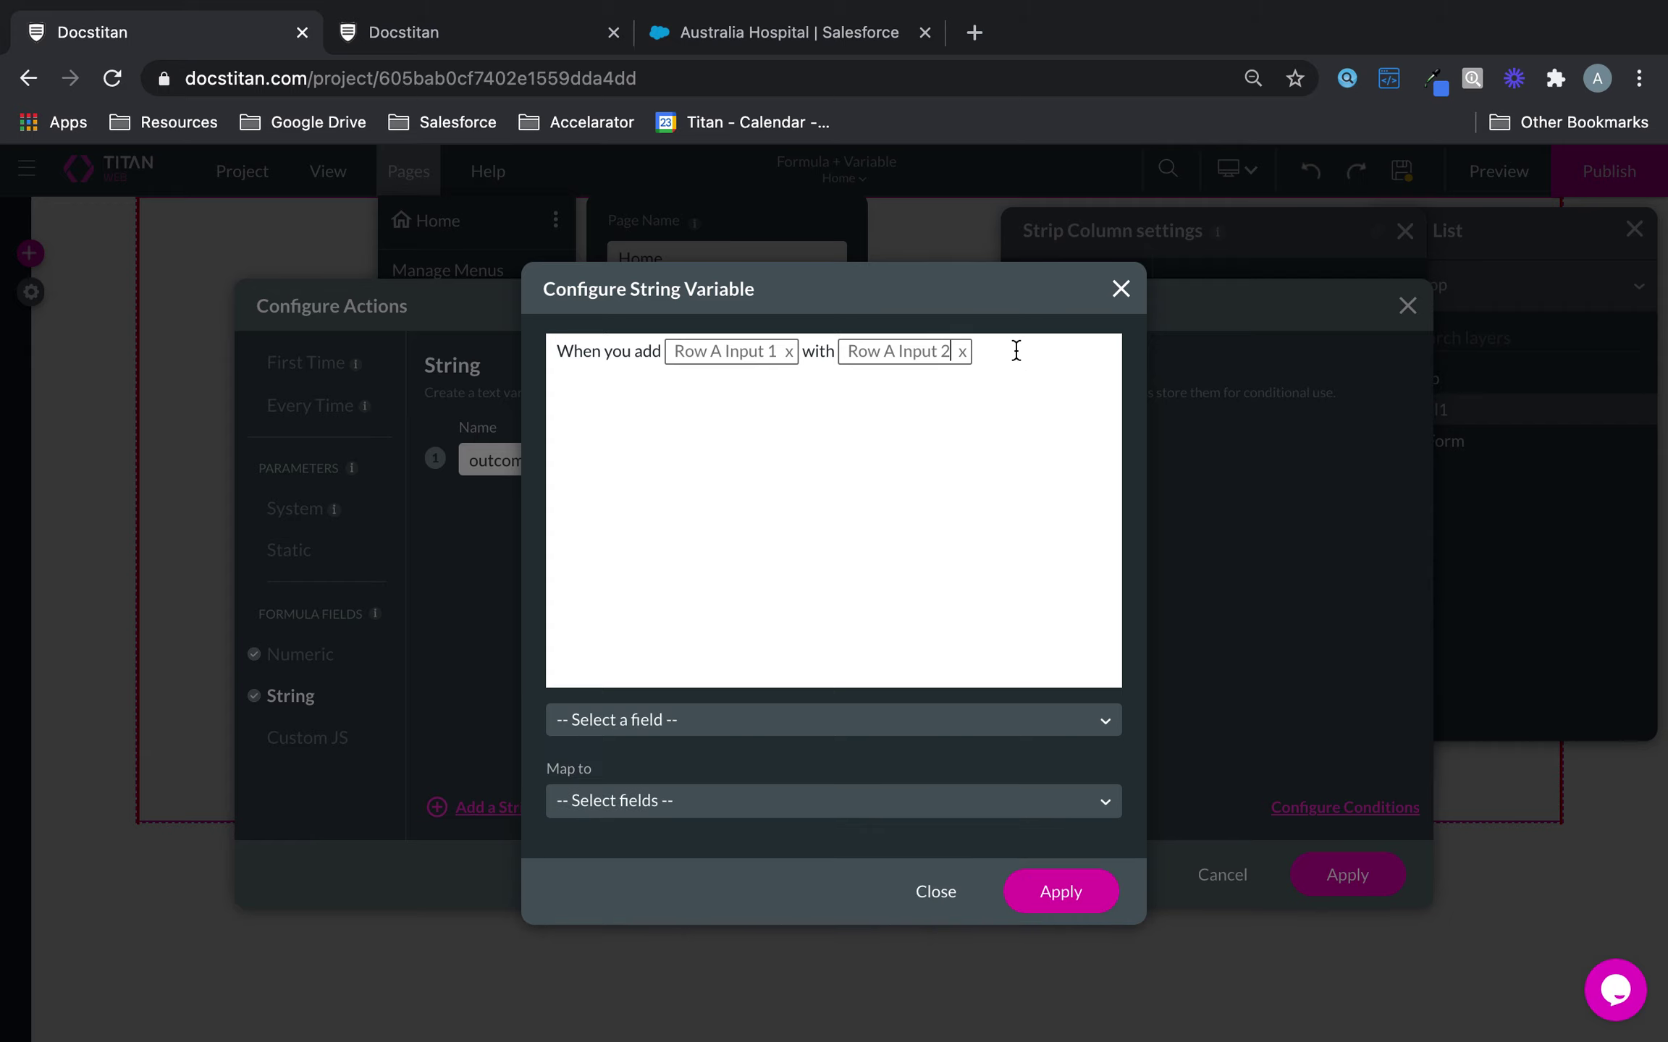
text(th Row A Input 2 then the final value is)
click(846, 726)
scroll(837, 933, down, 3)
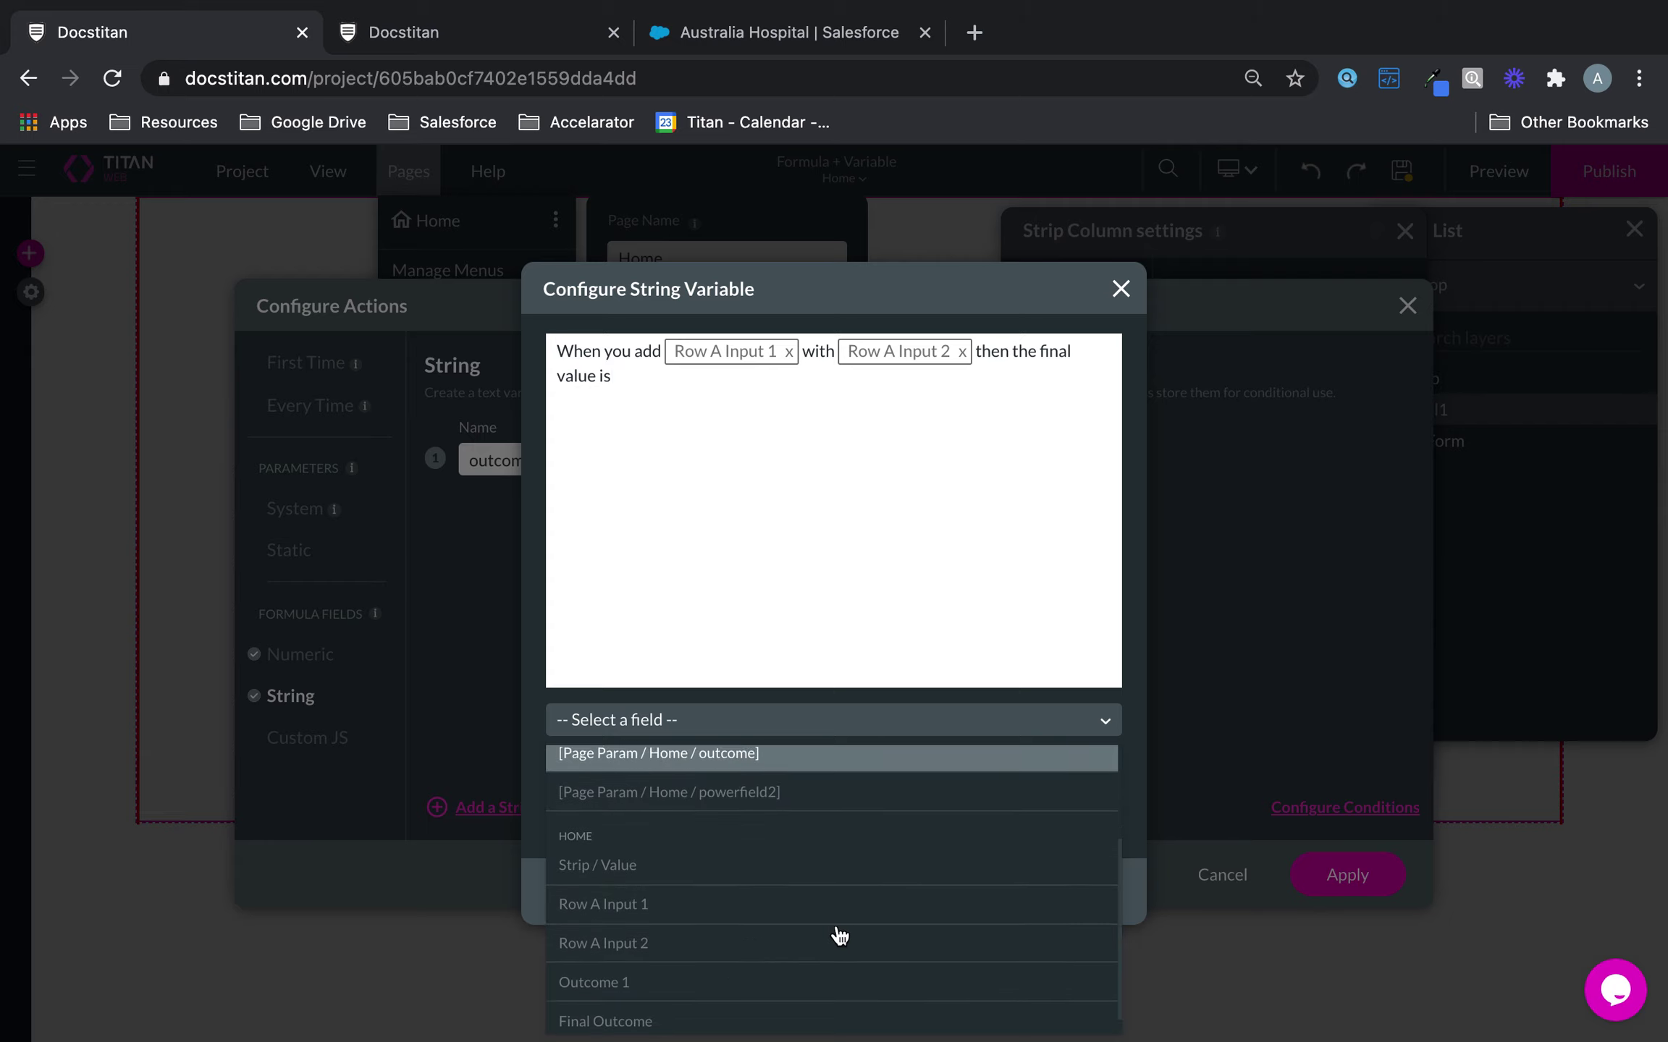
click(774, 984)
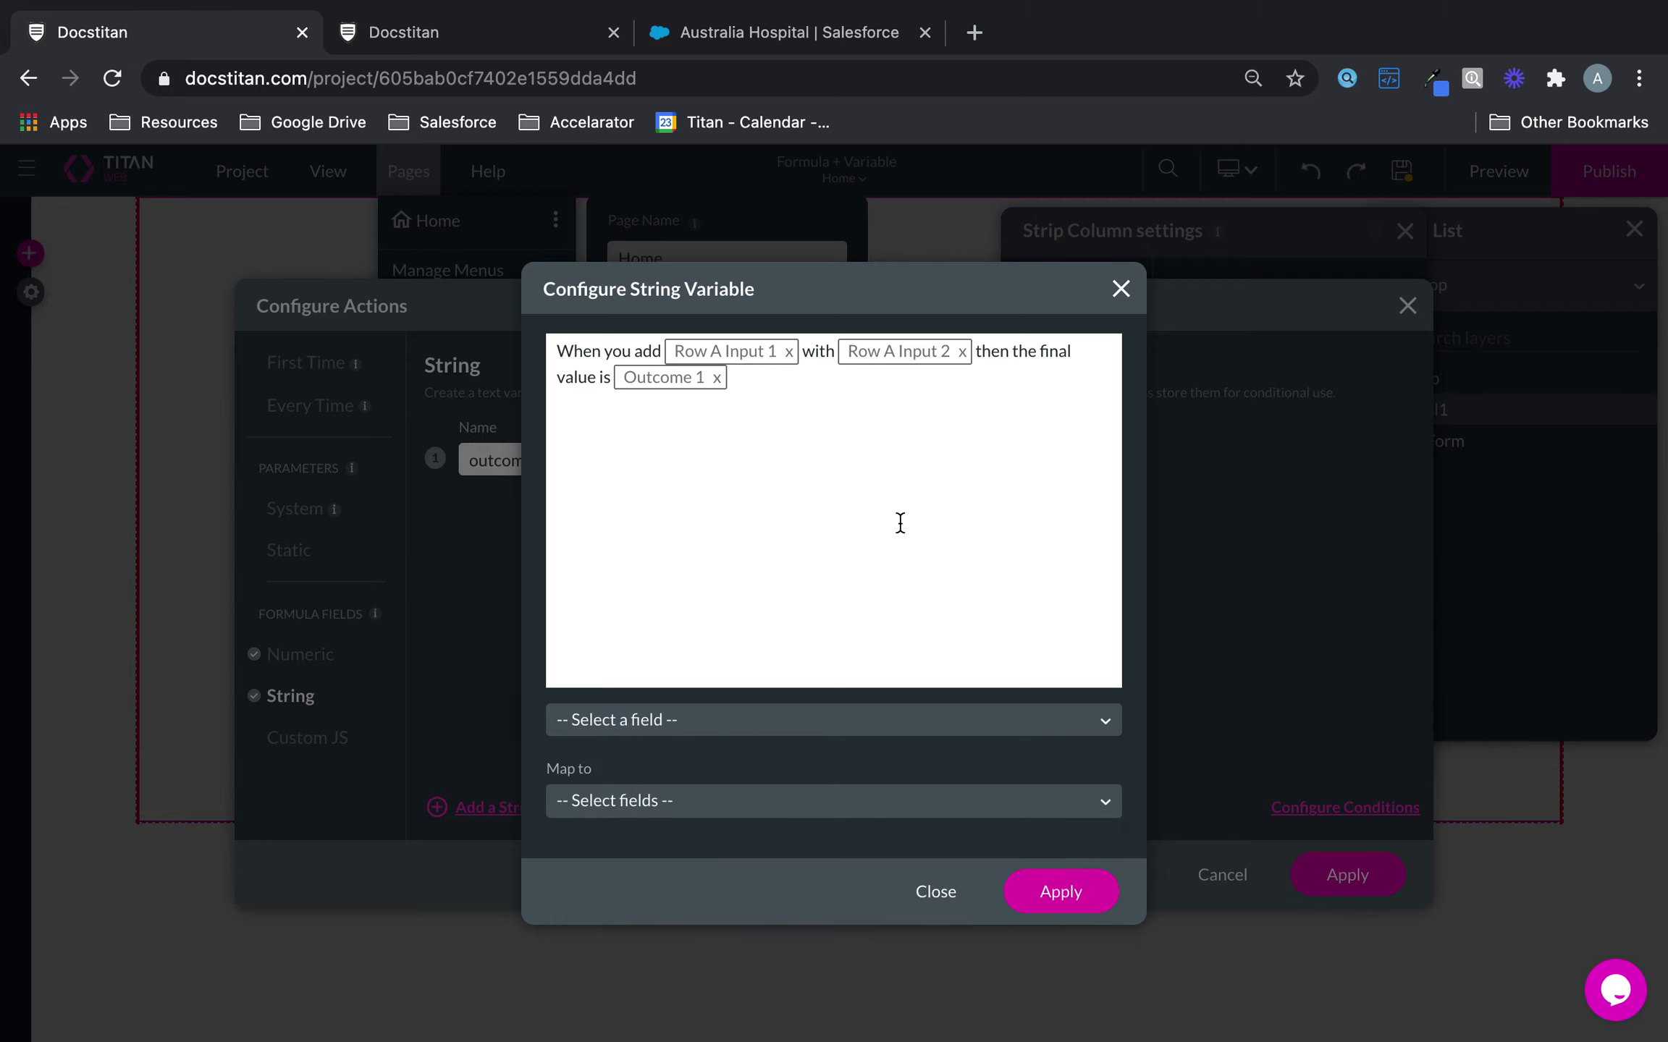
Map the outcome string to Final Outcome and apply the page actions
click(731, 804)
scroll(759, 886, down, 2)
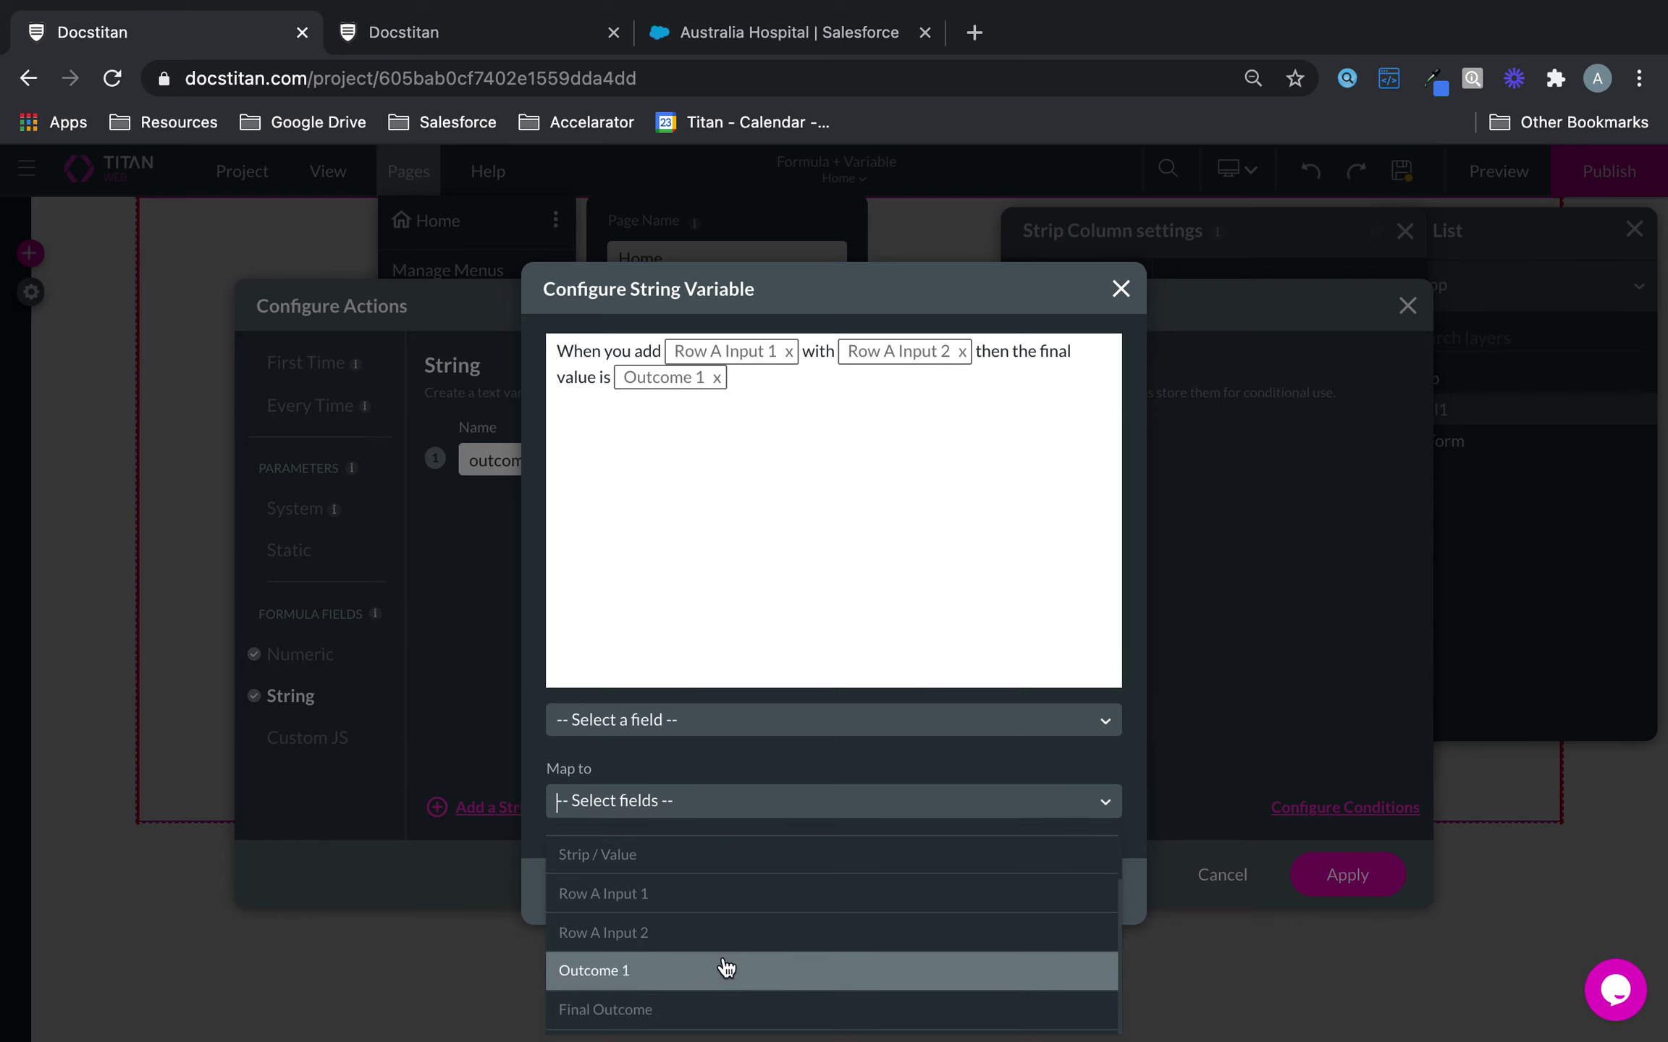
click(709, 1008)
click(1070, 895)
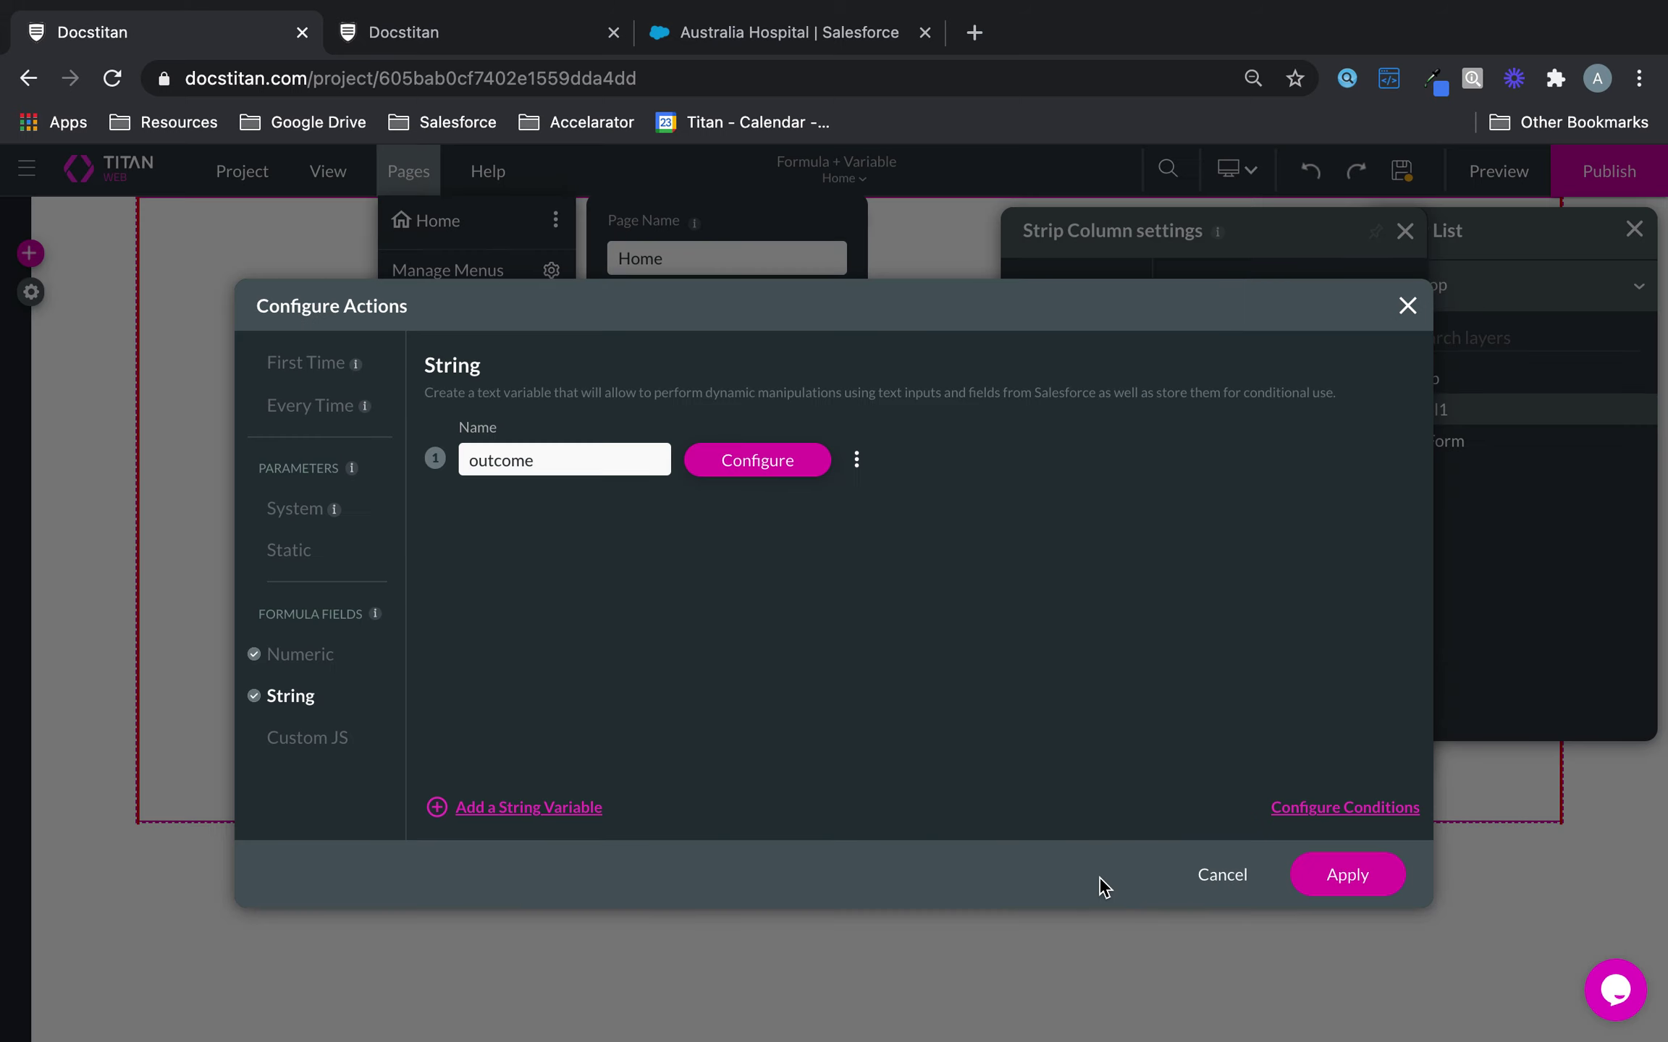
click(1351, 879)
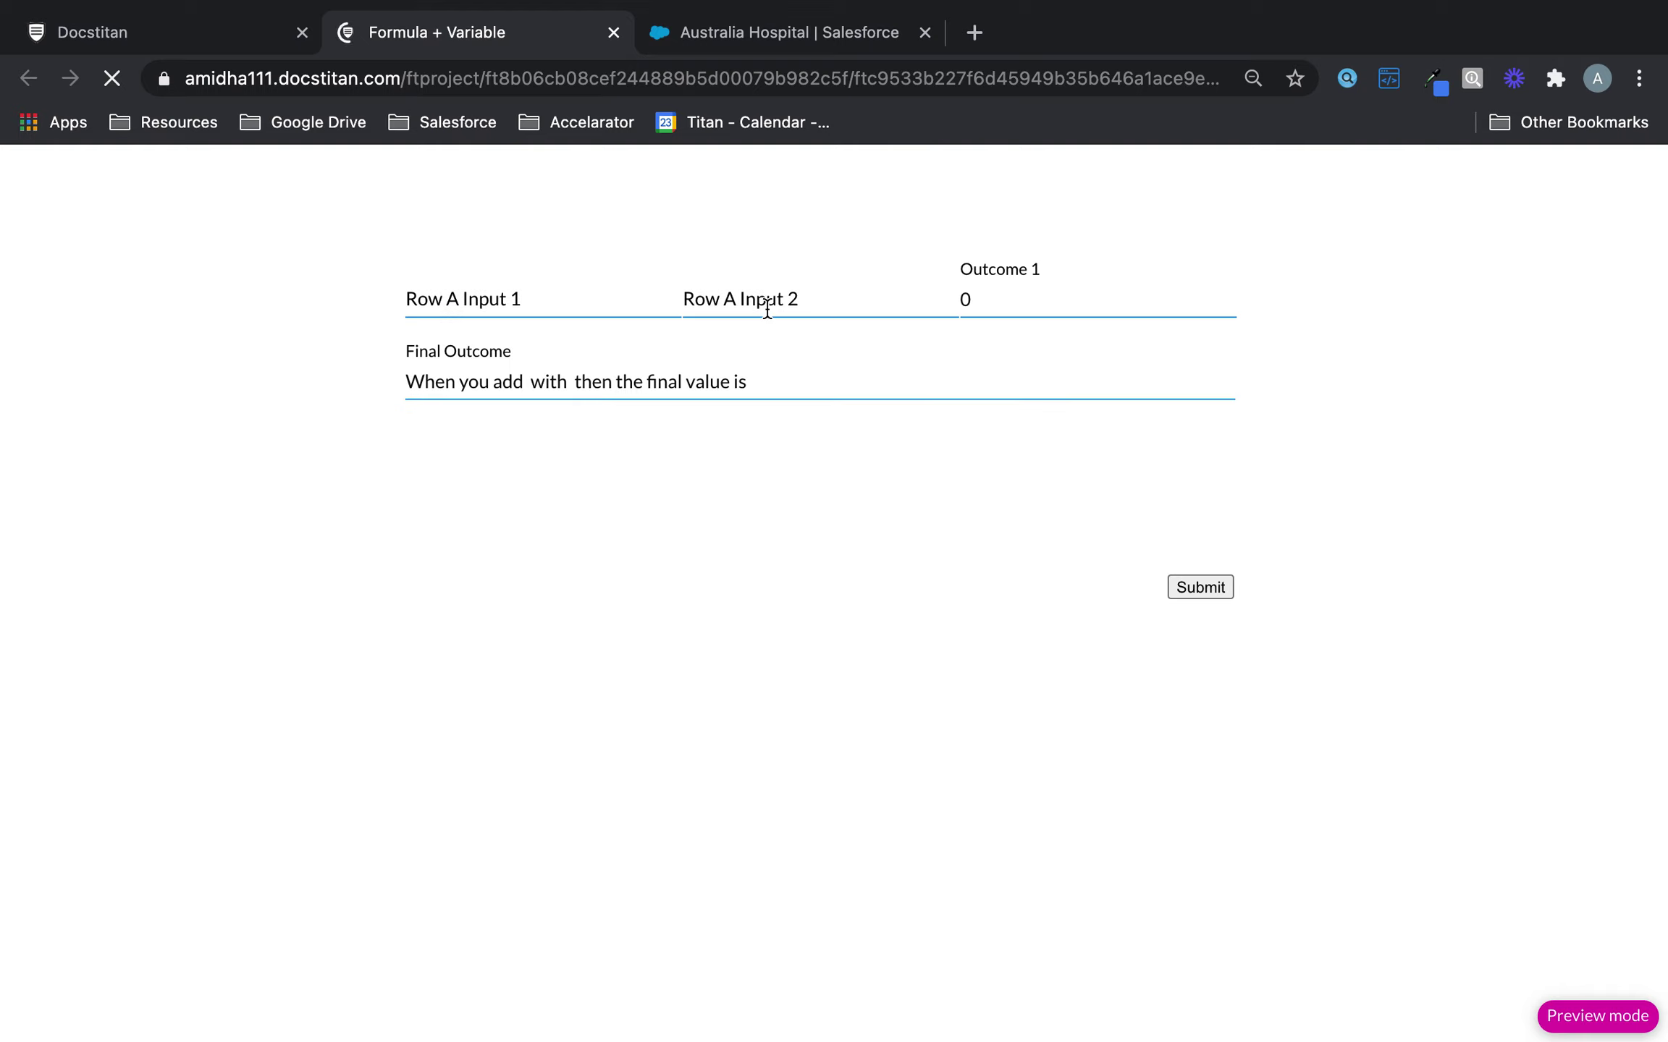
Enter 100 in Row A Input 1 and 100 in Row A Input 2 so the results recalculate
click(604, 299)
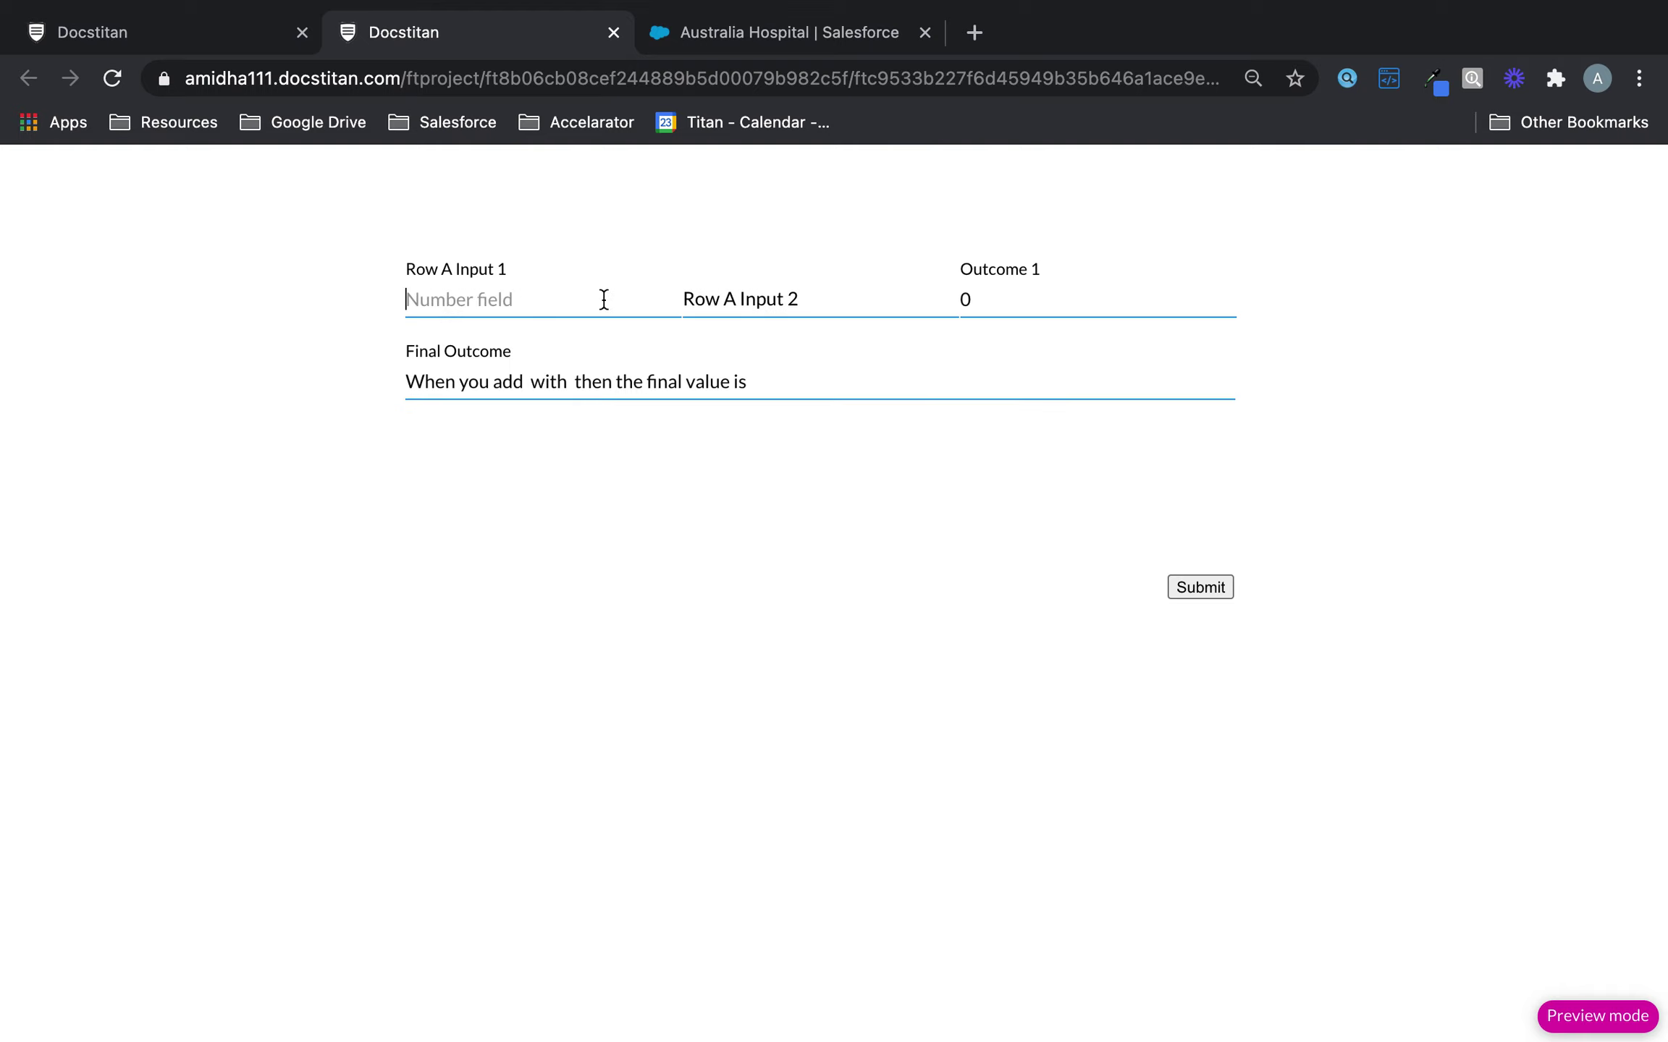
text(100)
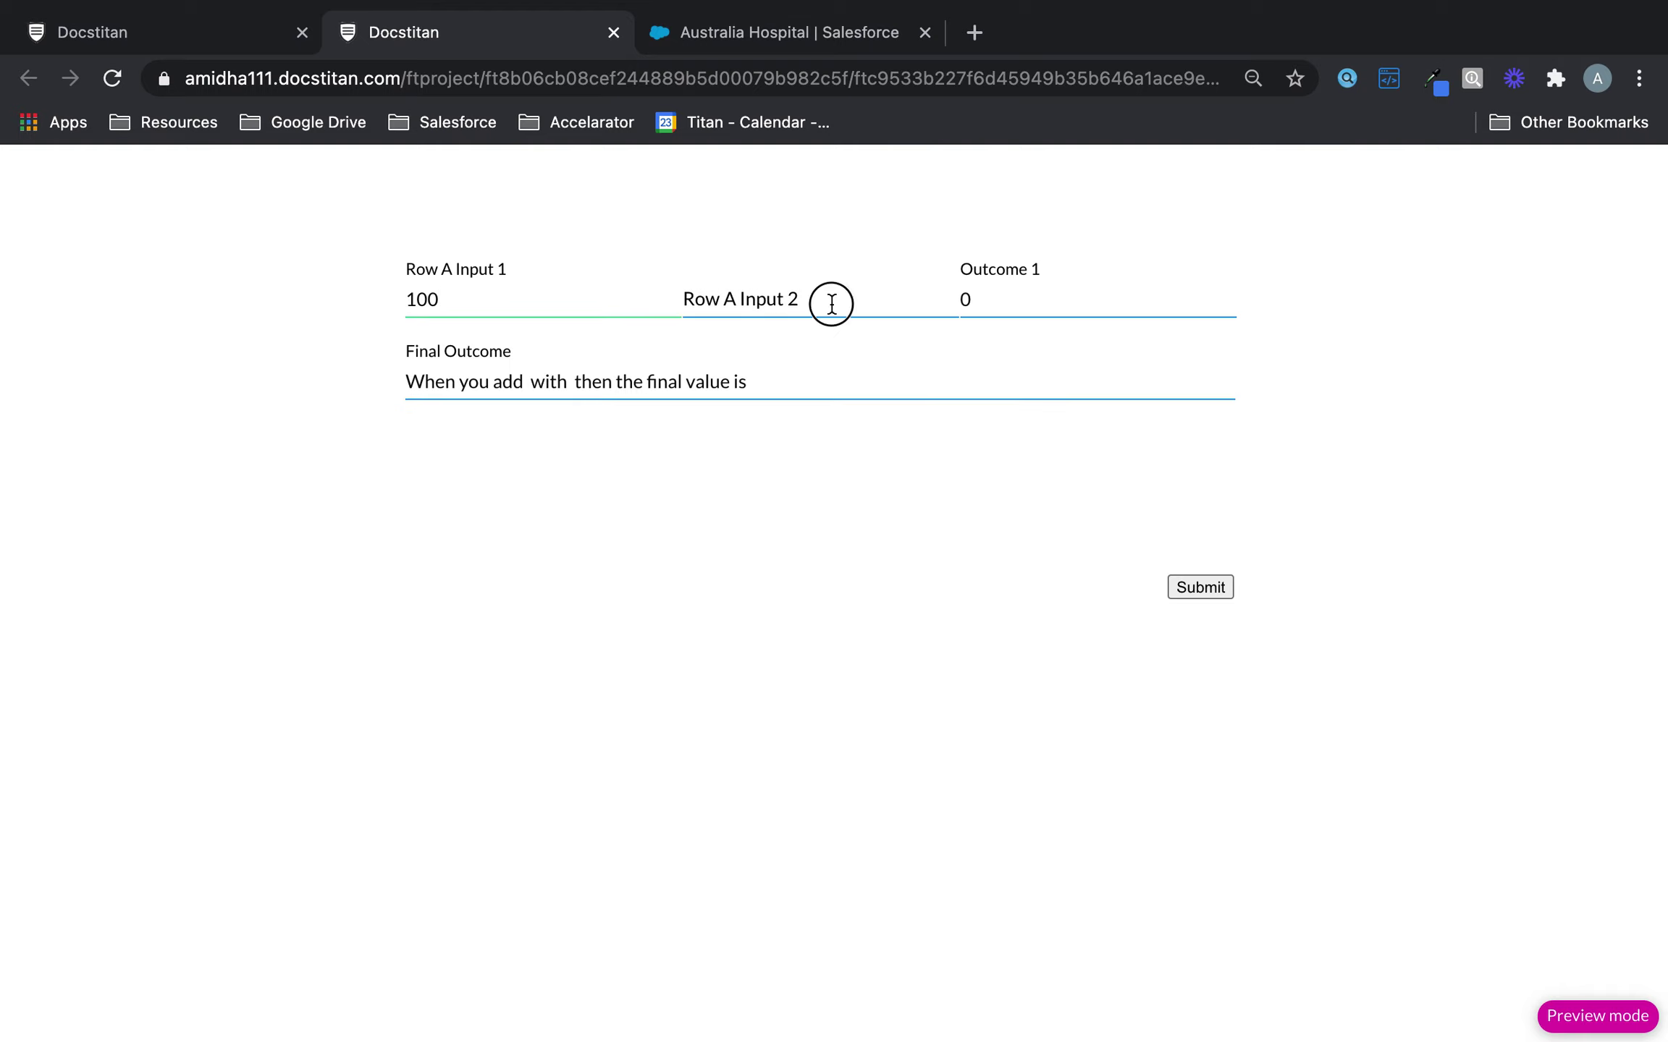
click(830, 304)
text(100)
click(1055, 531)
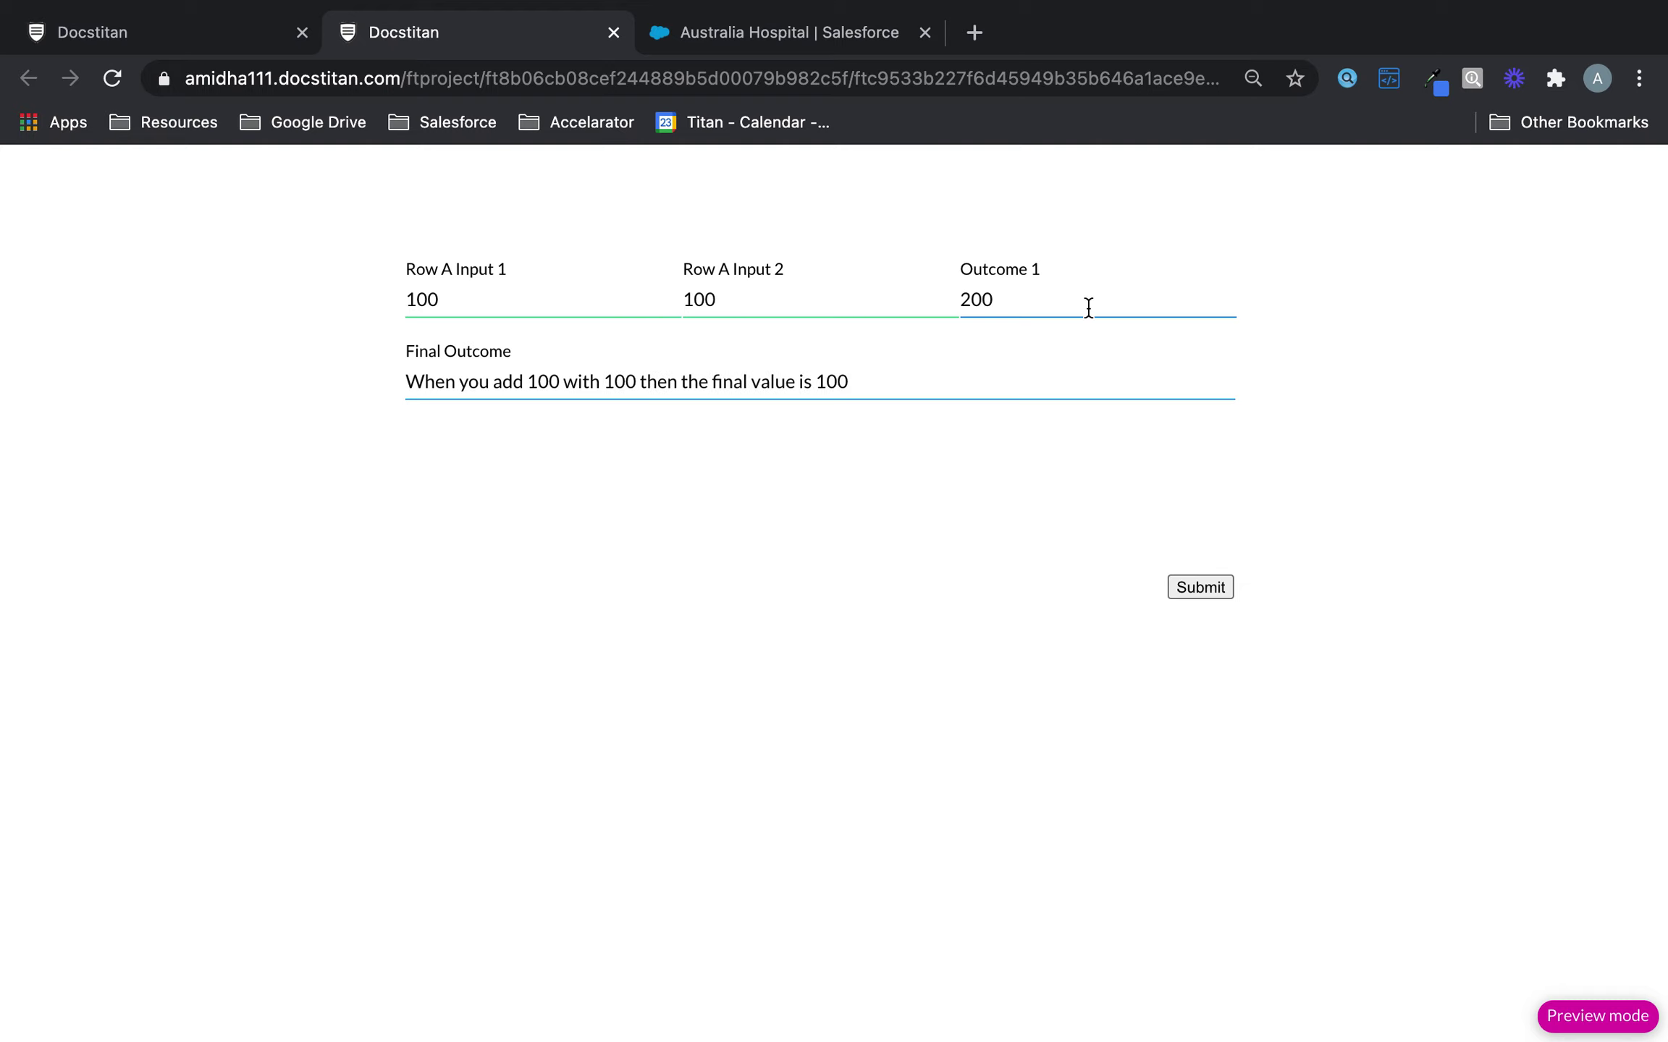
Highlight the Final Outcome label and Row A Input 1's 100 where it appears in that sentence
click(957, 299)
drag(499, 382, 574, 382)
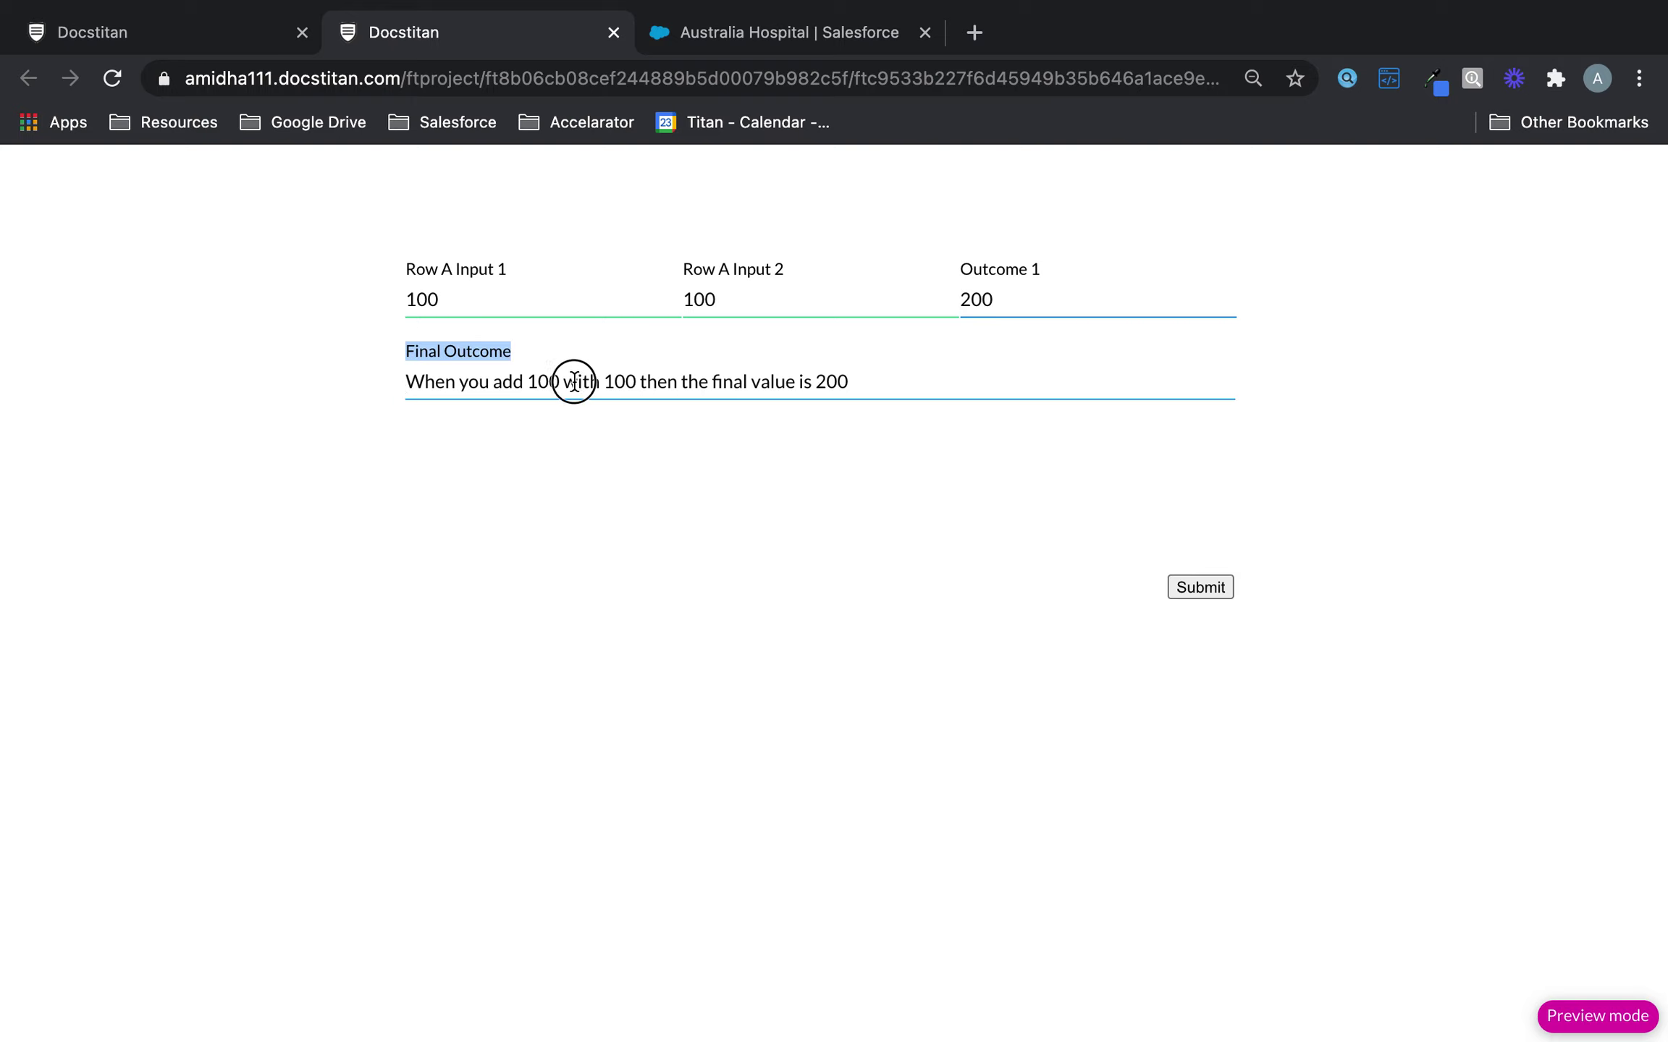
click(796, 388)
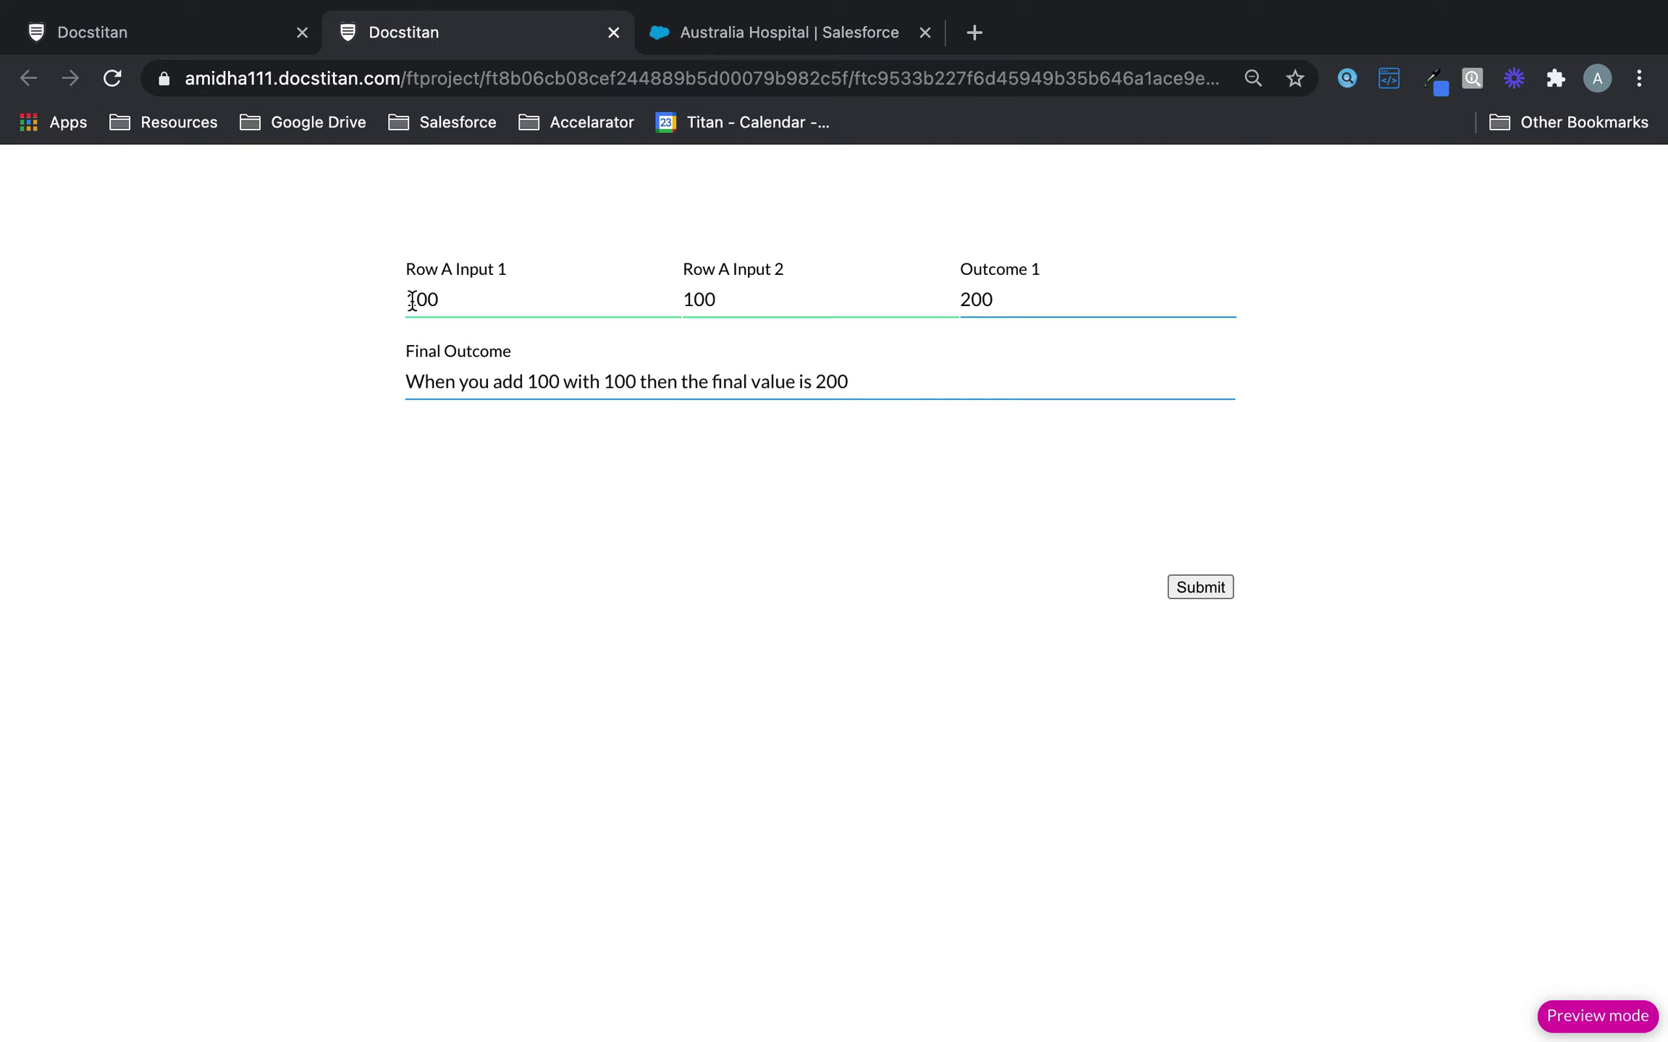
drag(406, 300, 460, 298)
click(527, 378)
drag(526, 378, 566, 380)
Highlight Row A Input 2's 100 and the 200 totals in Outcome 1 and Final Outcome, then return to the editor
drag(693, 298, 751, 297)
drag(603, 380, 655, 382)
click(953, 298)
drag(1030, 297, 938, 297)
drag(864, 376, 823, 377)
click(873, 518)
click(221, 33)
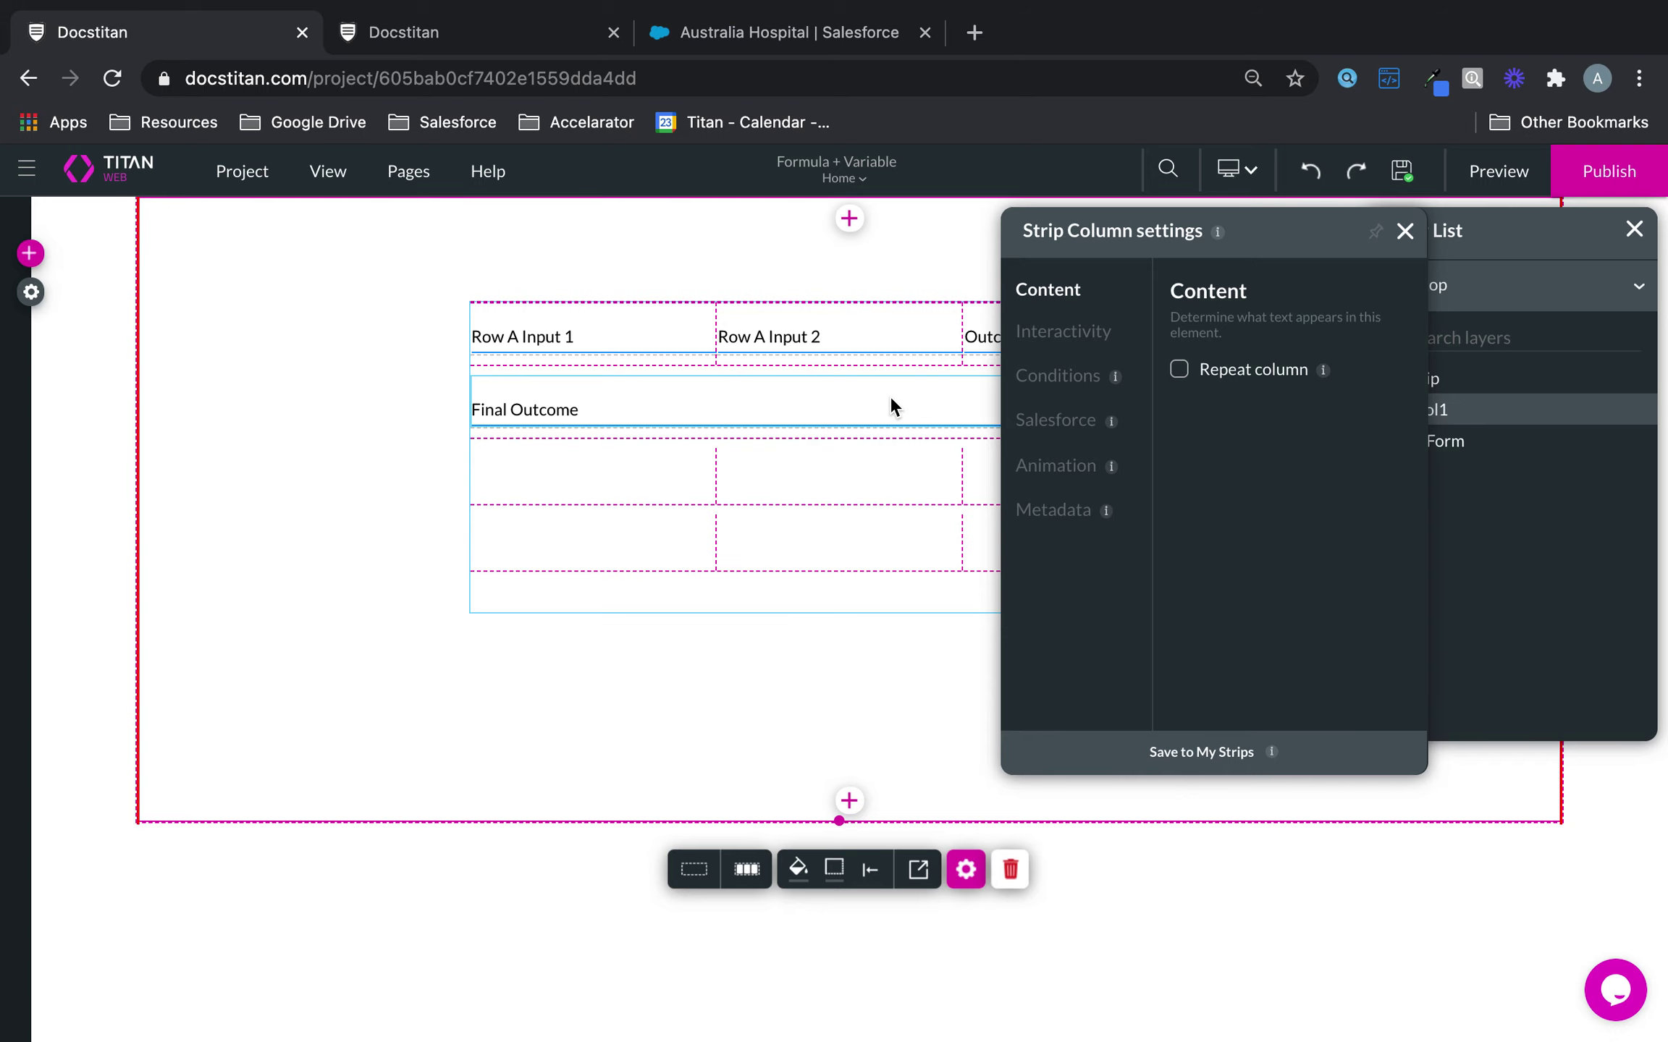
Delete the Row A Input 2 and Outcome 1 fields from the form
click(876, 338)
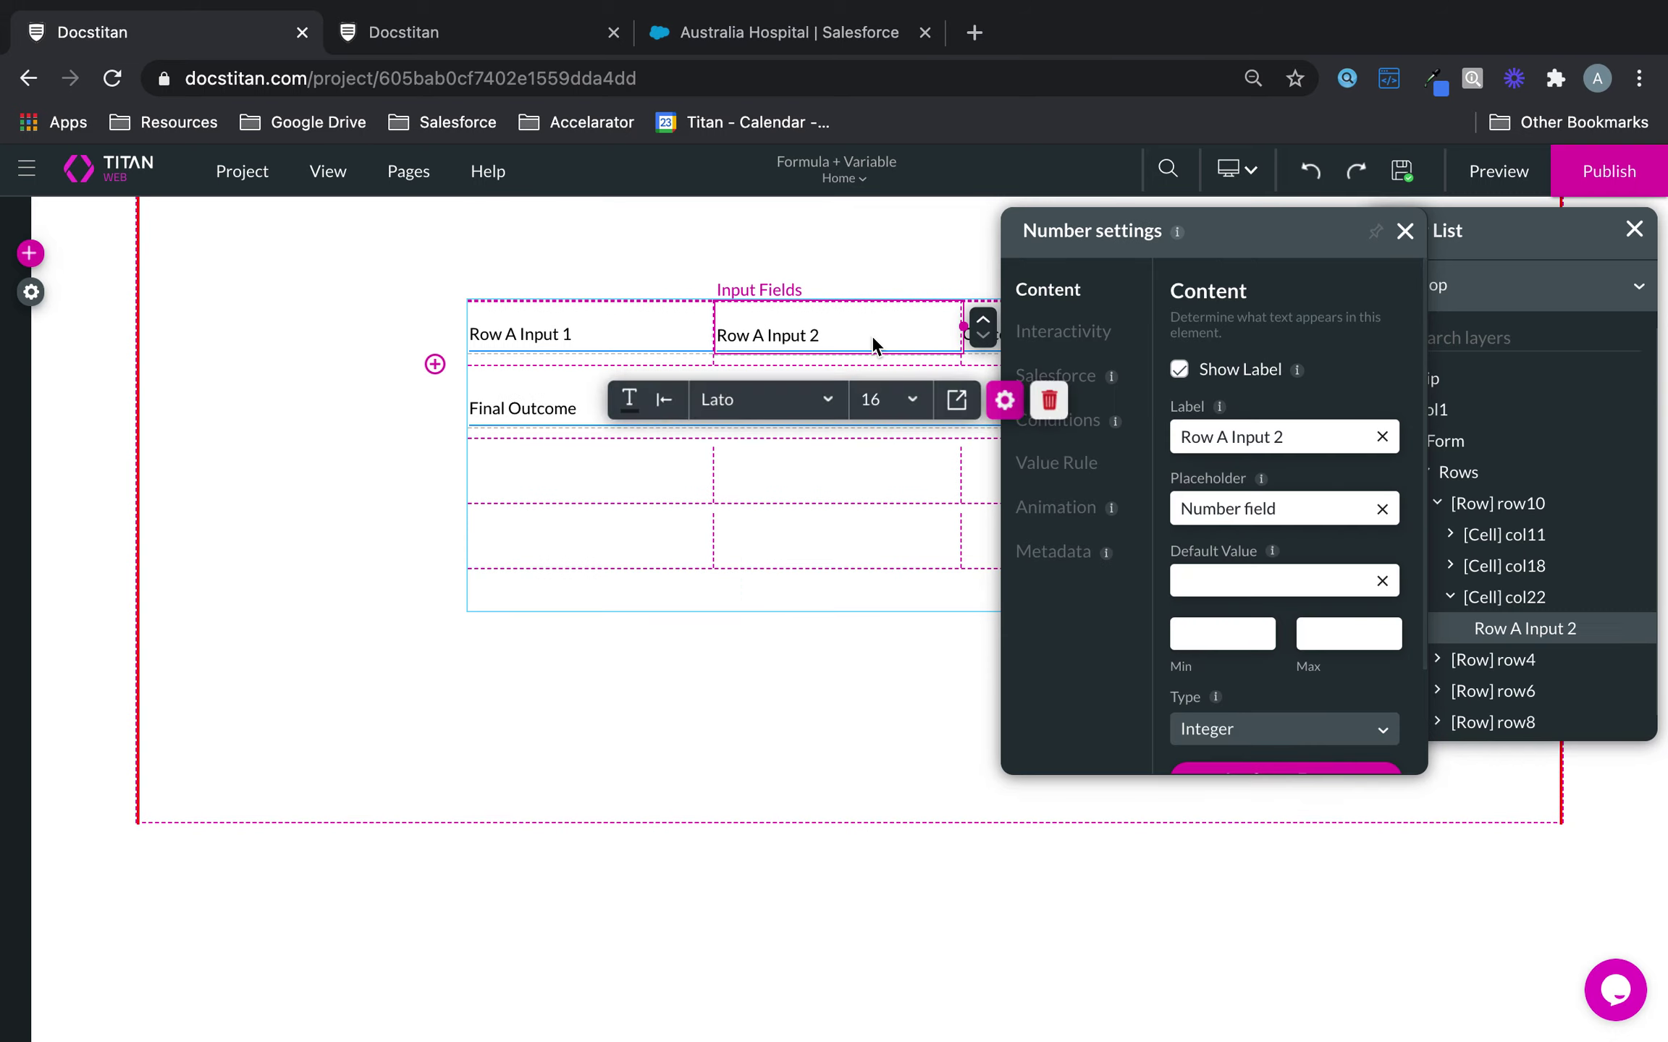
click(1050, 399)
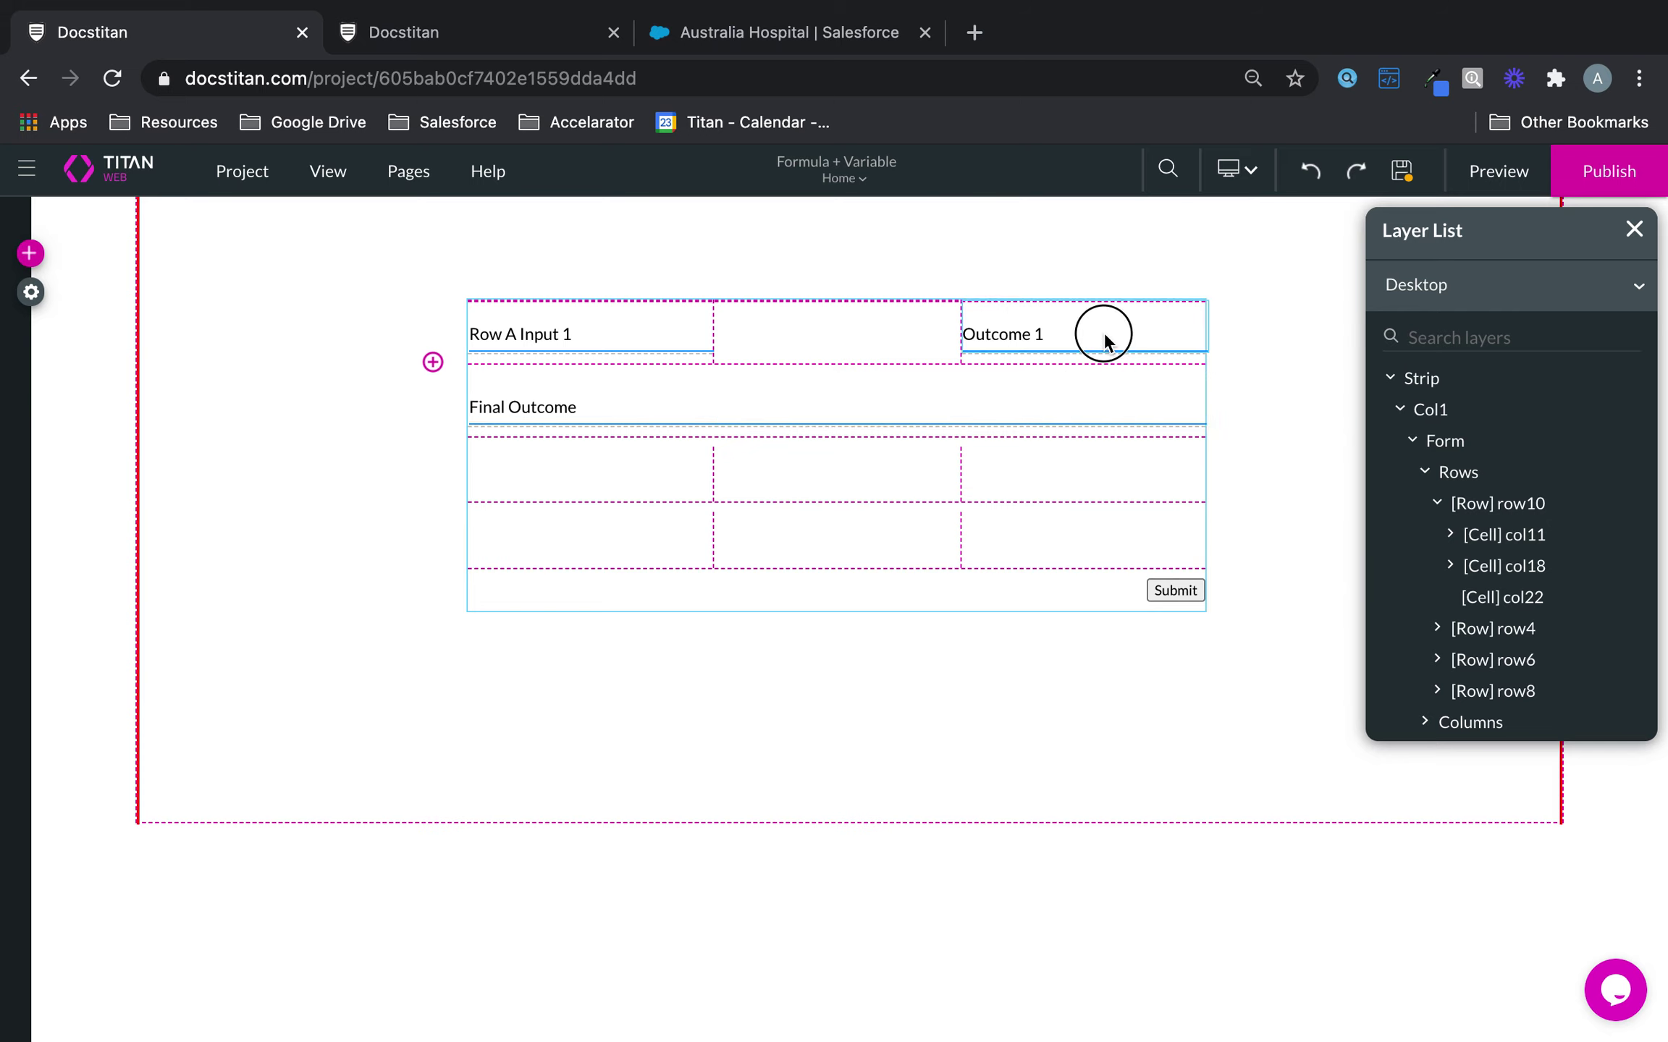
click(1104, 333)
click(1296, 399)
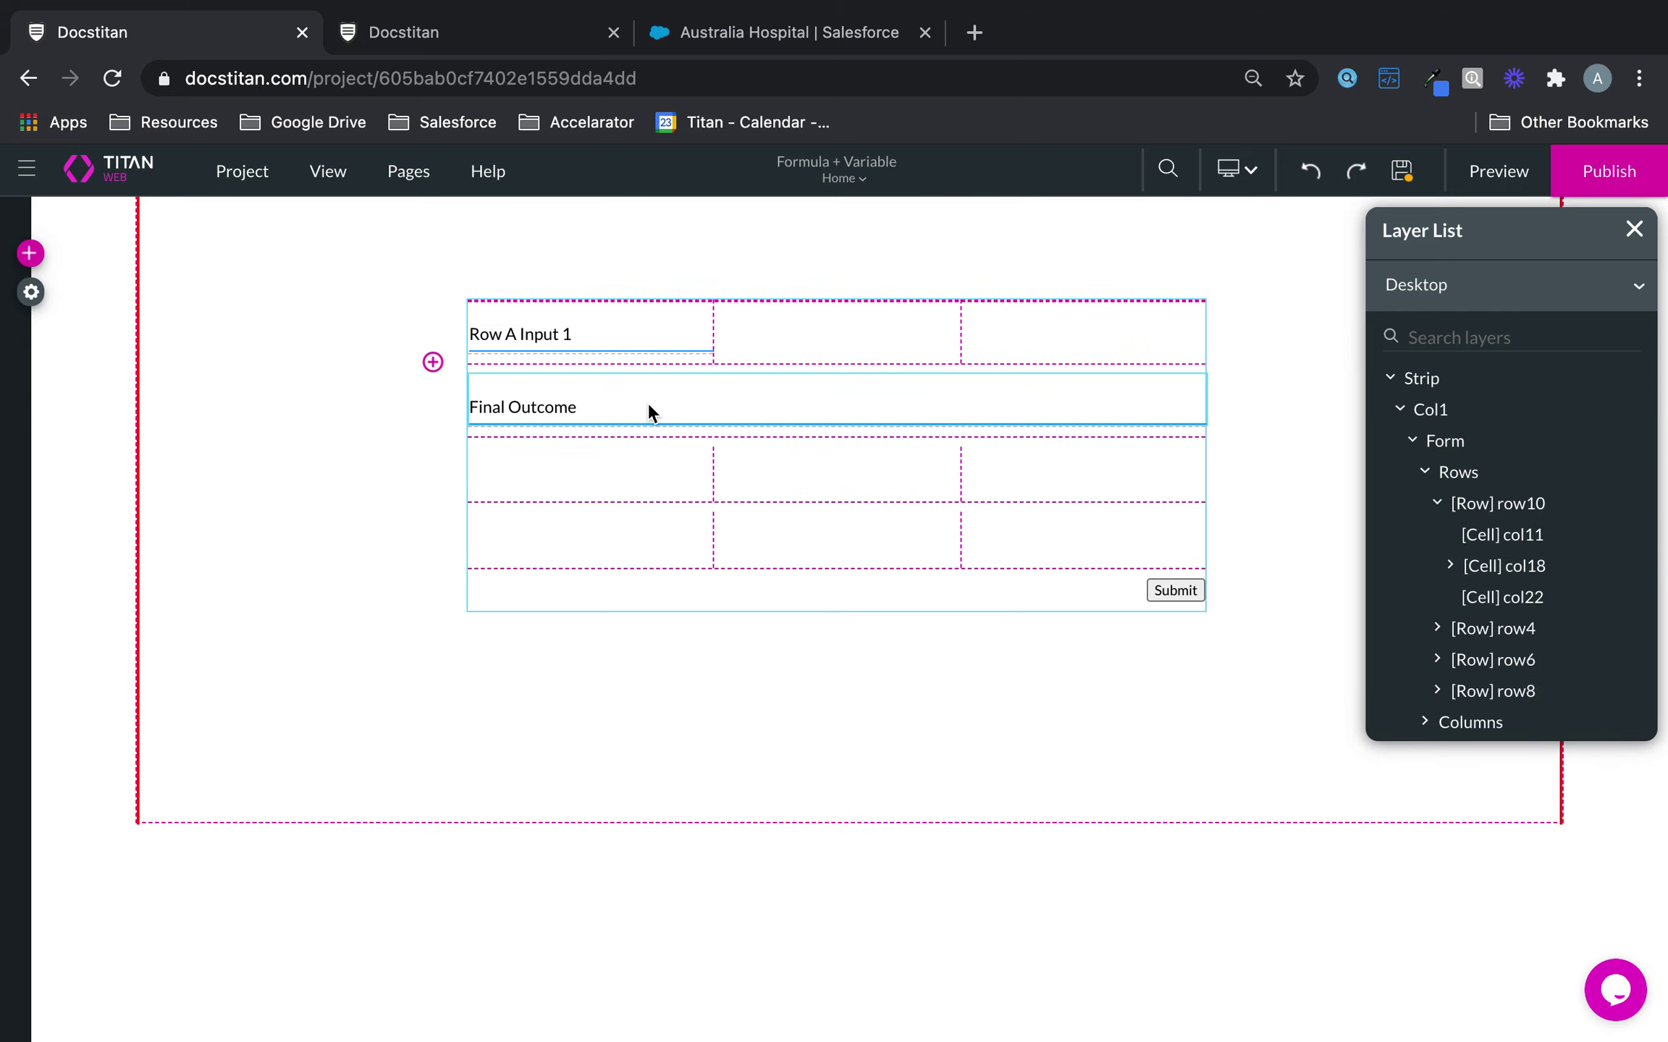
In the Home page's actions, delete the powerfield2 numeric variable and the outcome string variable
click(409, 174)
click(559, 217)
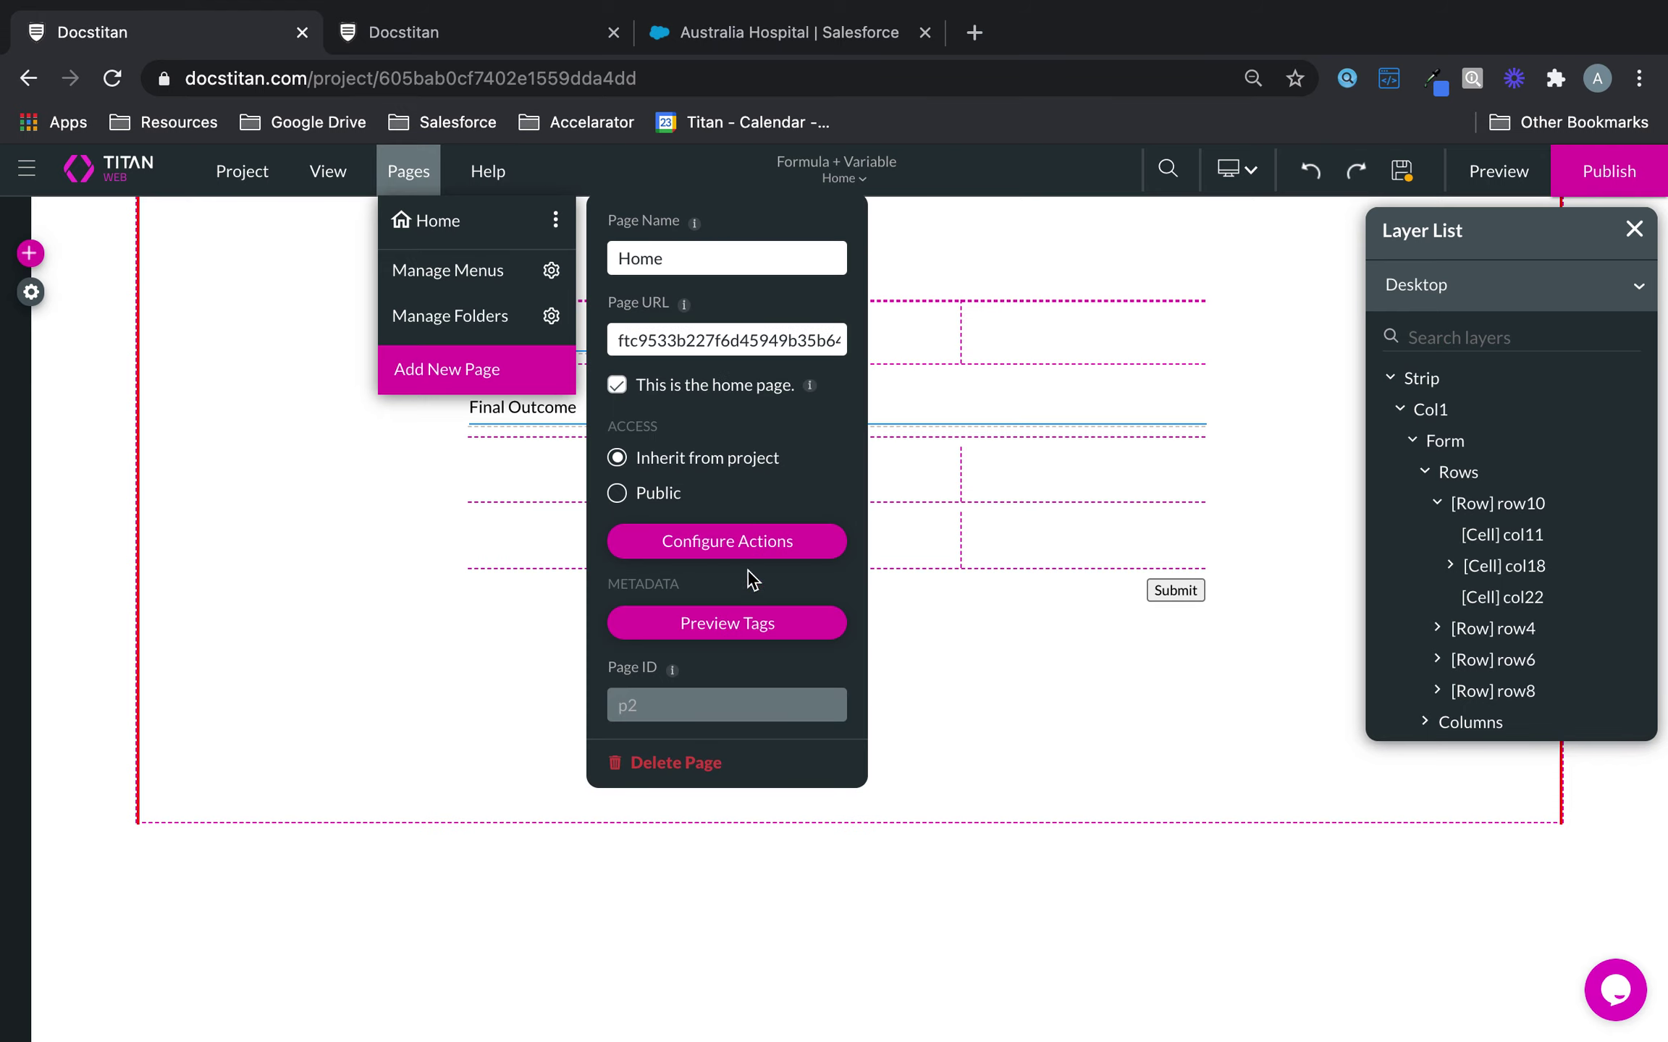
click(740, 538)
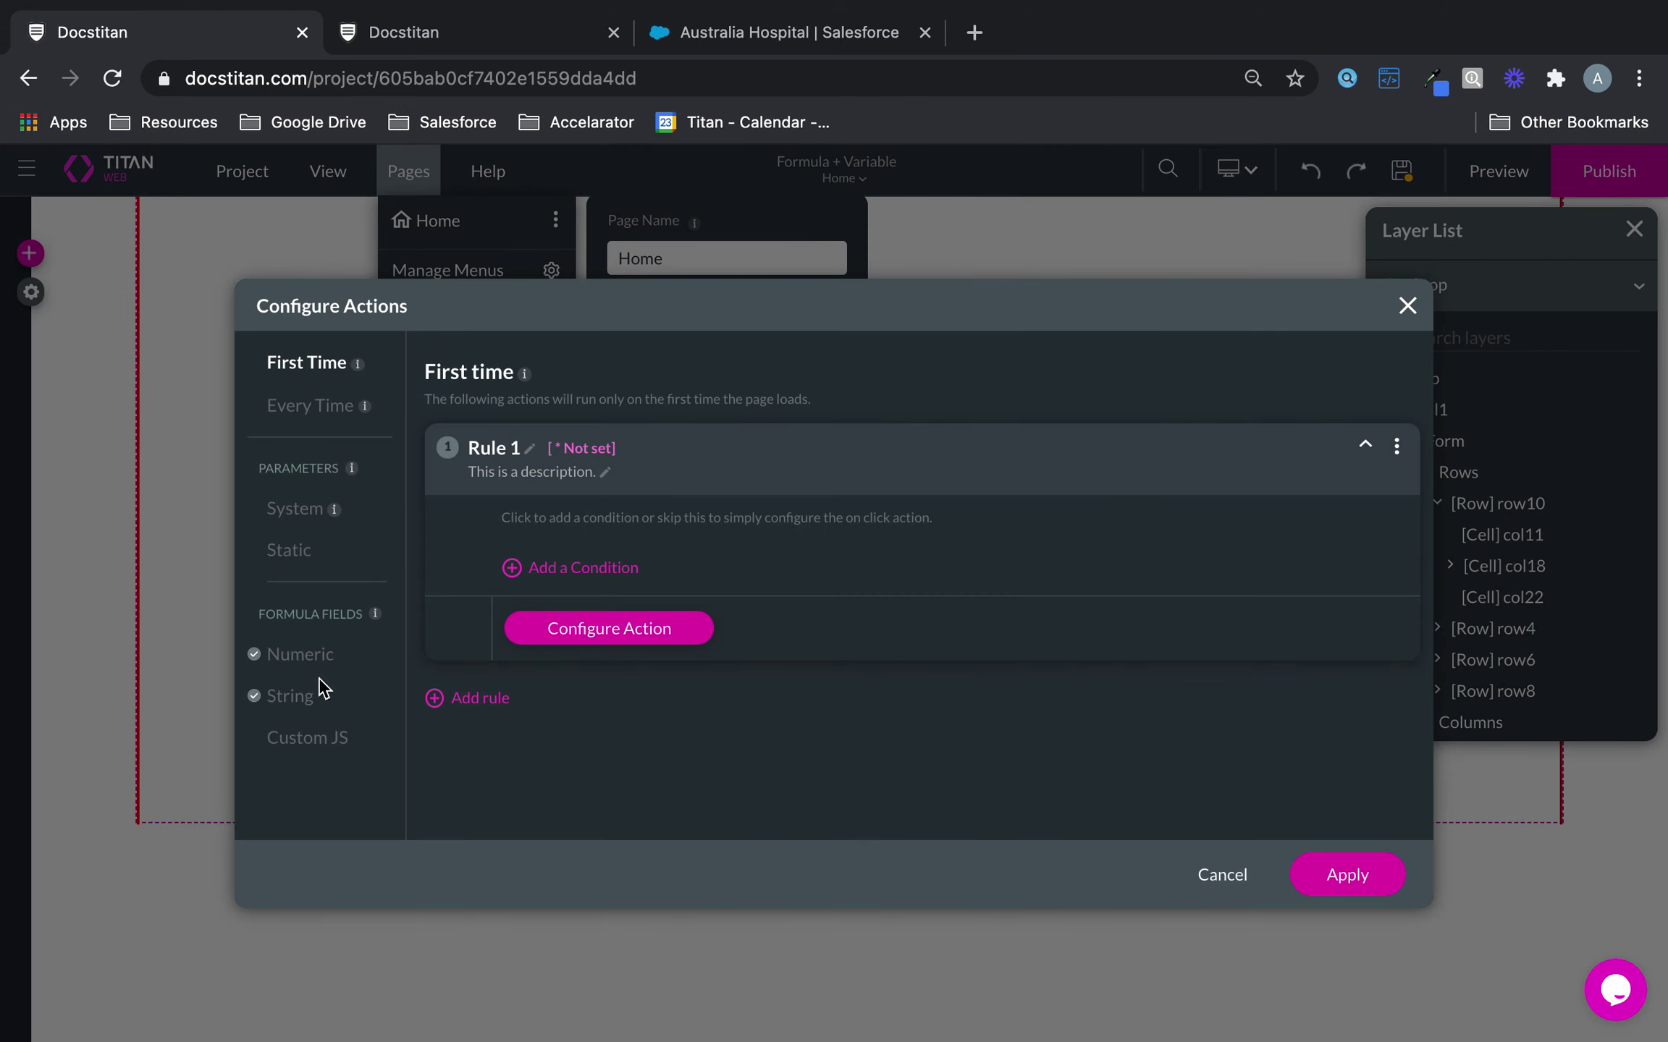
click(308, 655)
click(856, 460)
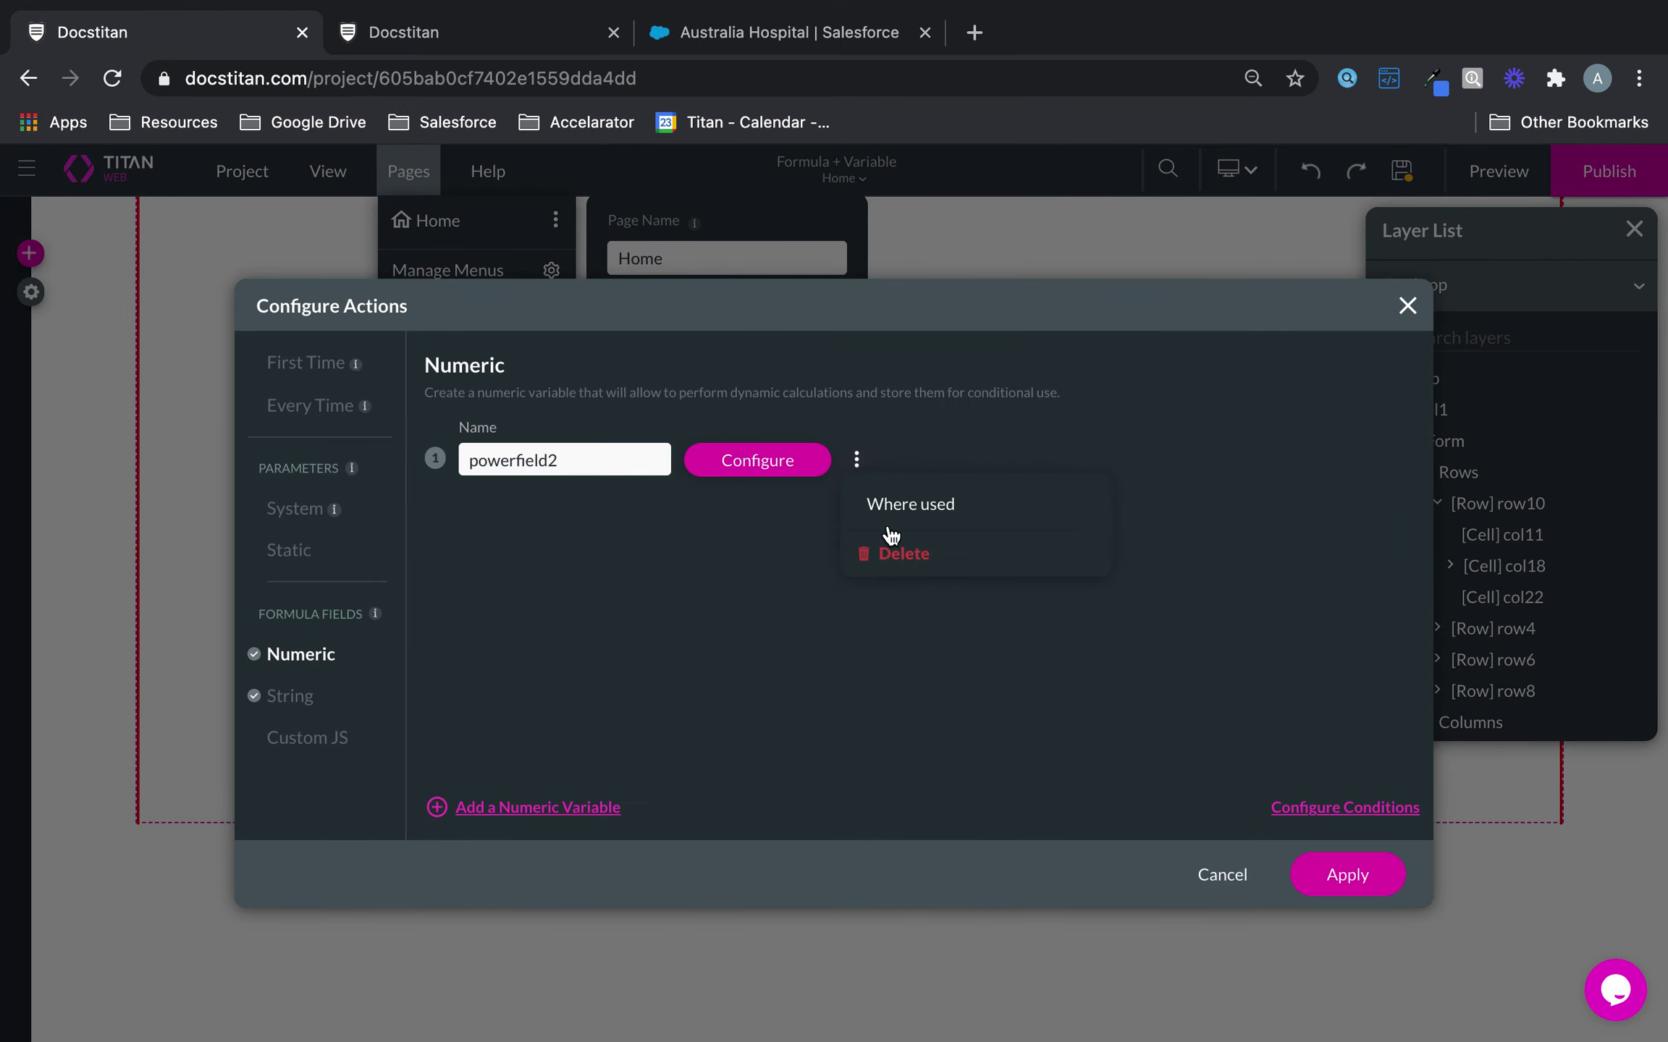
click(894, 552)
click(290, 695)
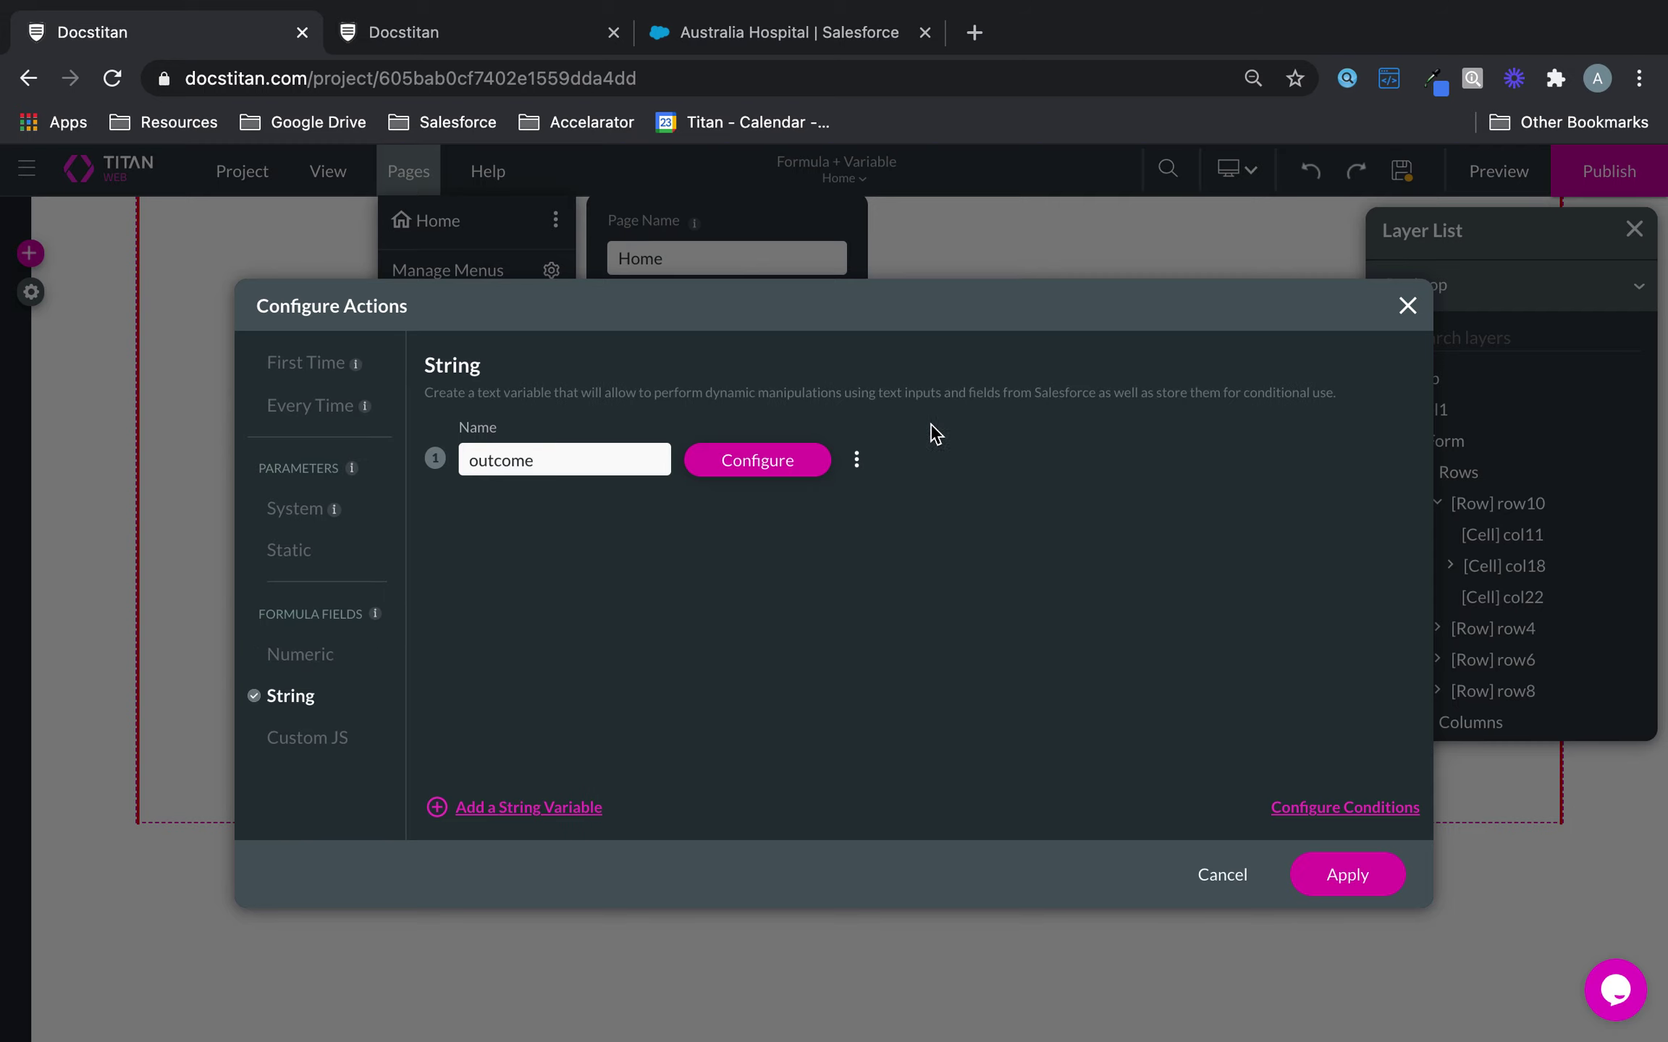
click(856, 460)
click(913, 569)
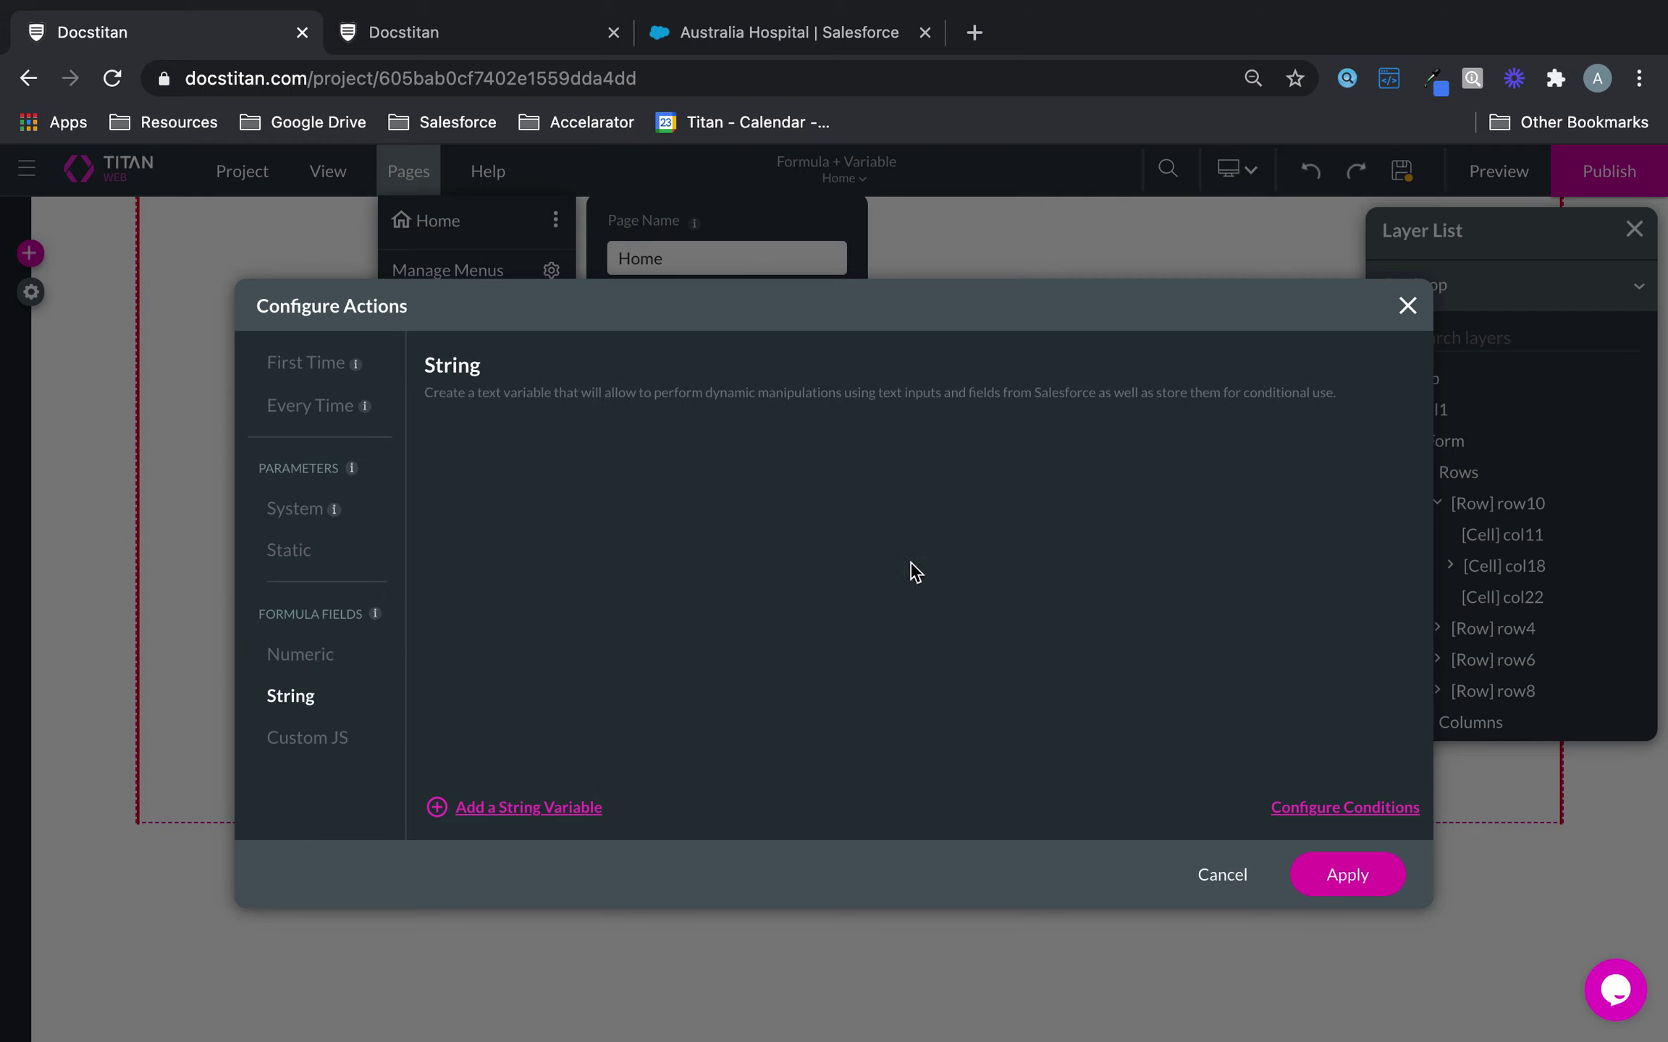
Add a new Custom JS variable and rename it to outcome
click(305, 738)
click(498, 806)
click(617, 461)
key(super+a)
text(outcom)
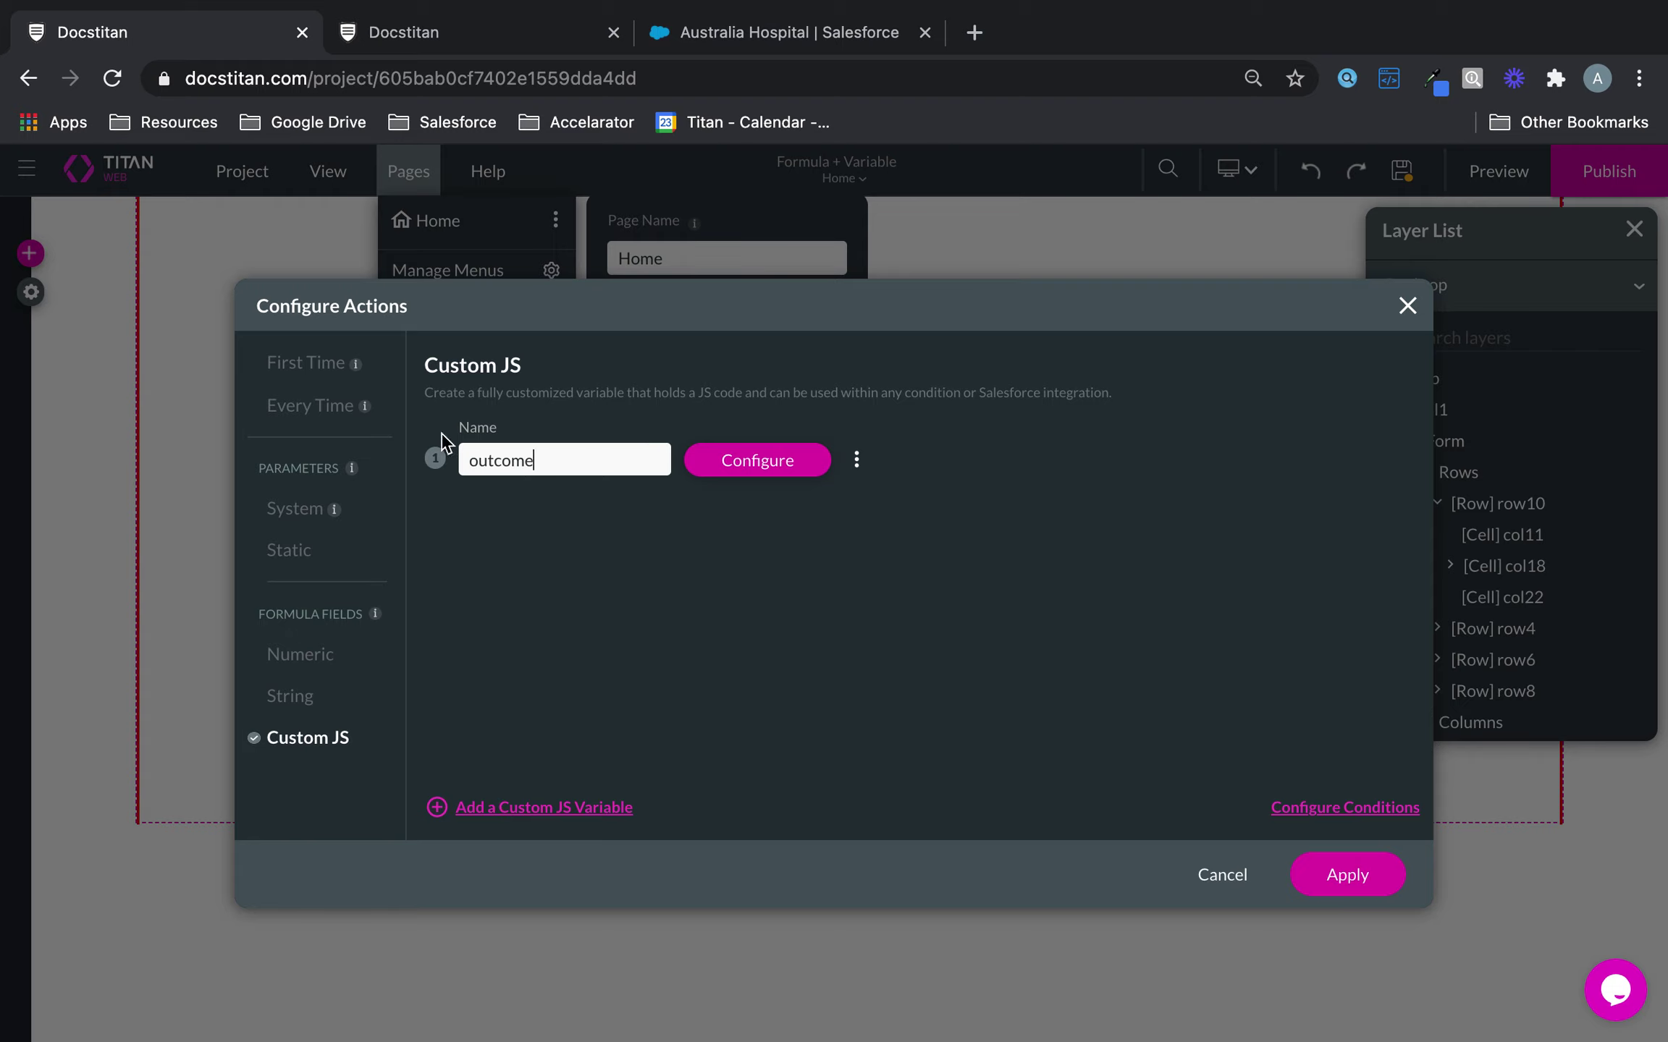
Replace the outcome variable's sample code with return [Row A Input 1] + 50
click(721, 459)
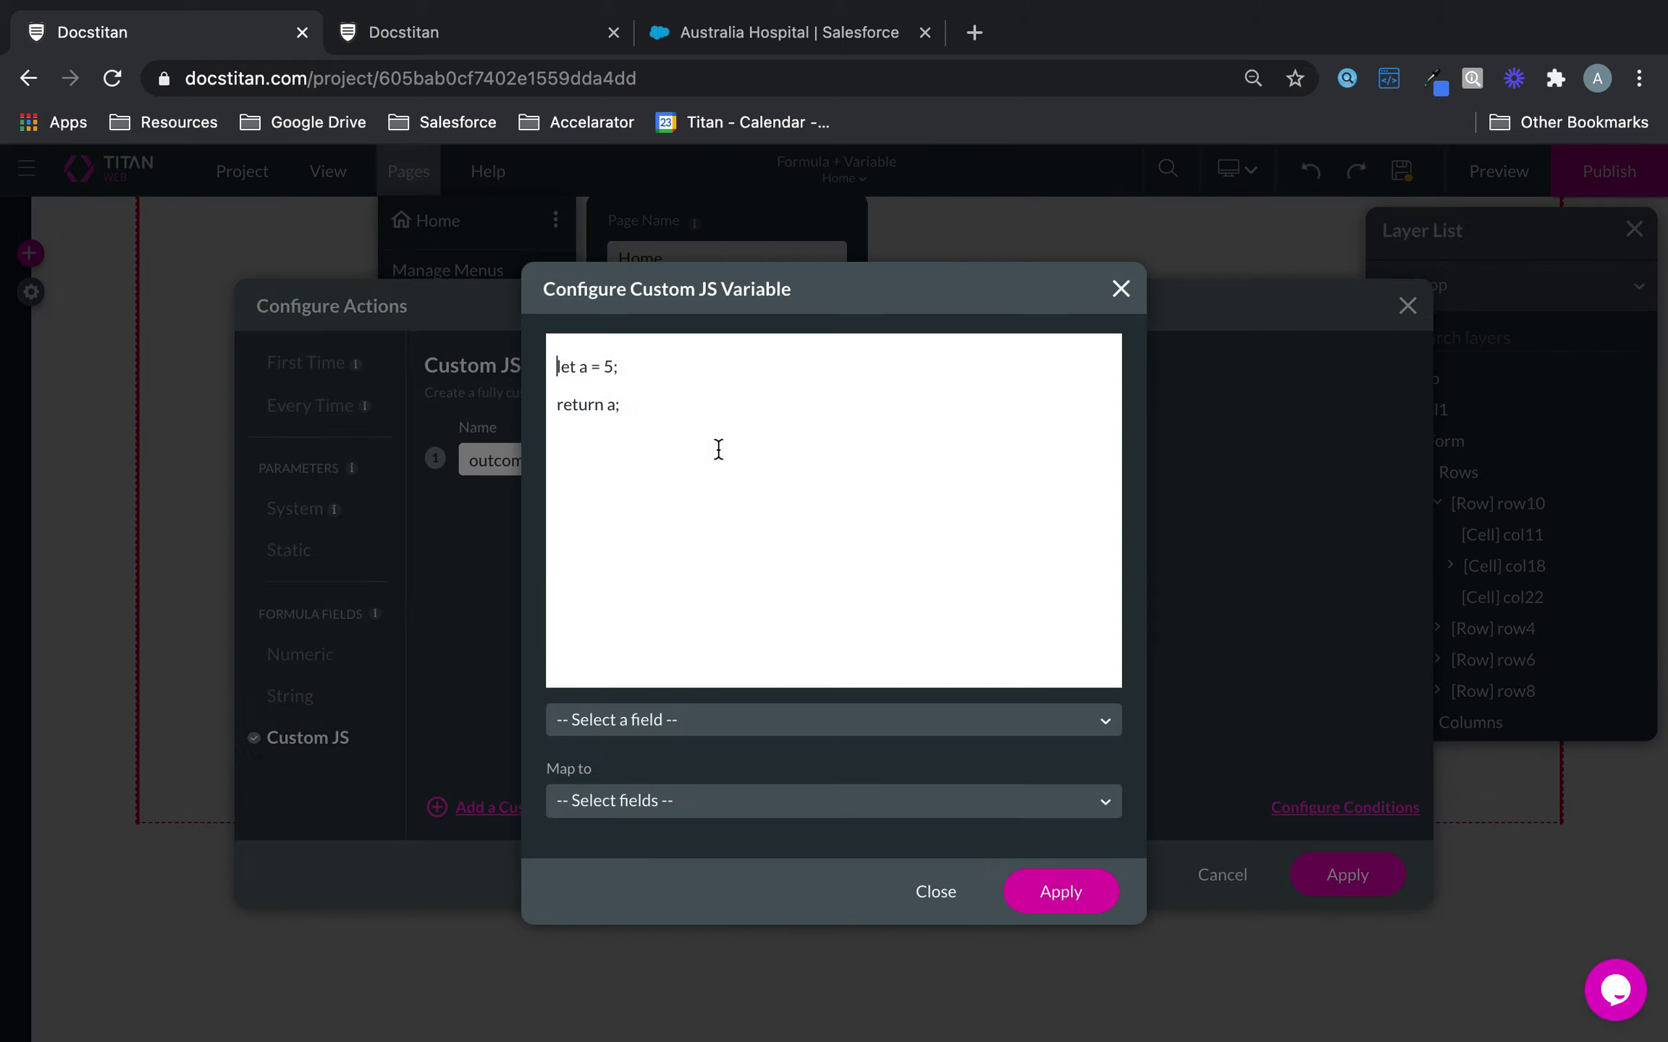
drag(718, 400, 412, 372)
key(BackSpace)
text(return)
click(694, 719)
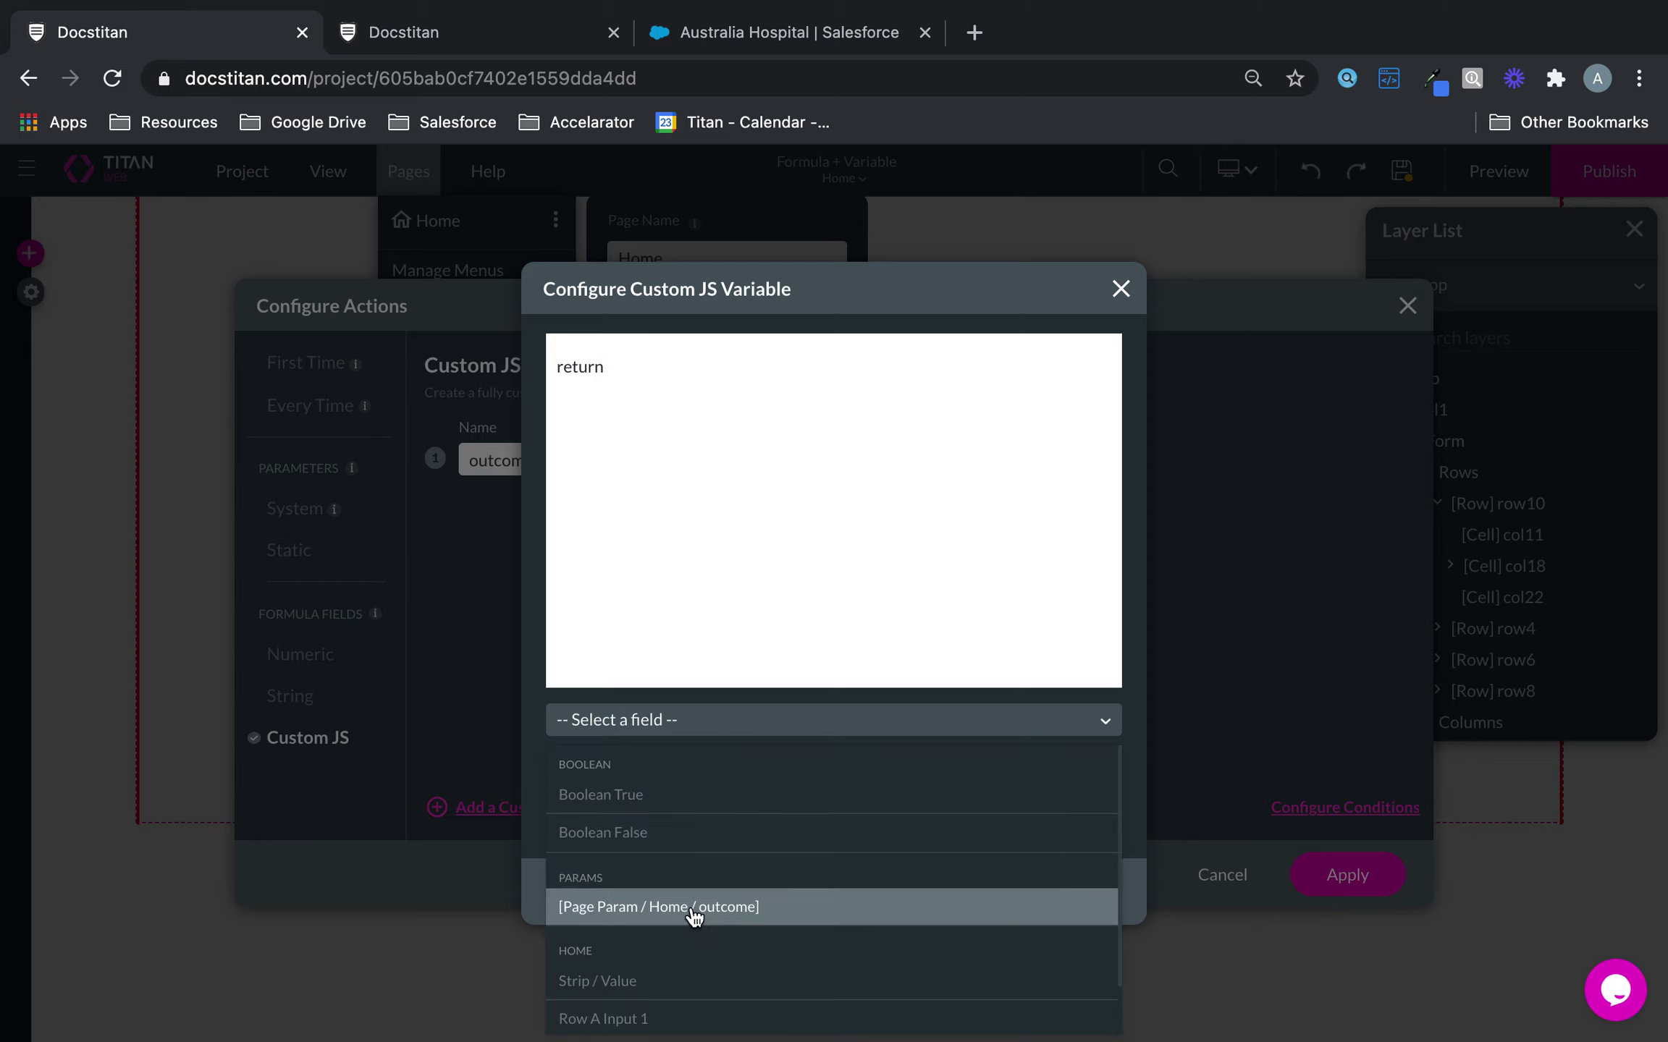
scroll(675, 941, down, 1)
click(675, 961)
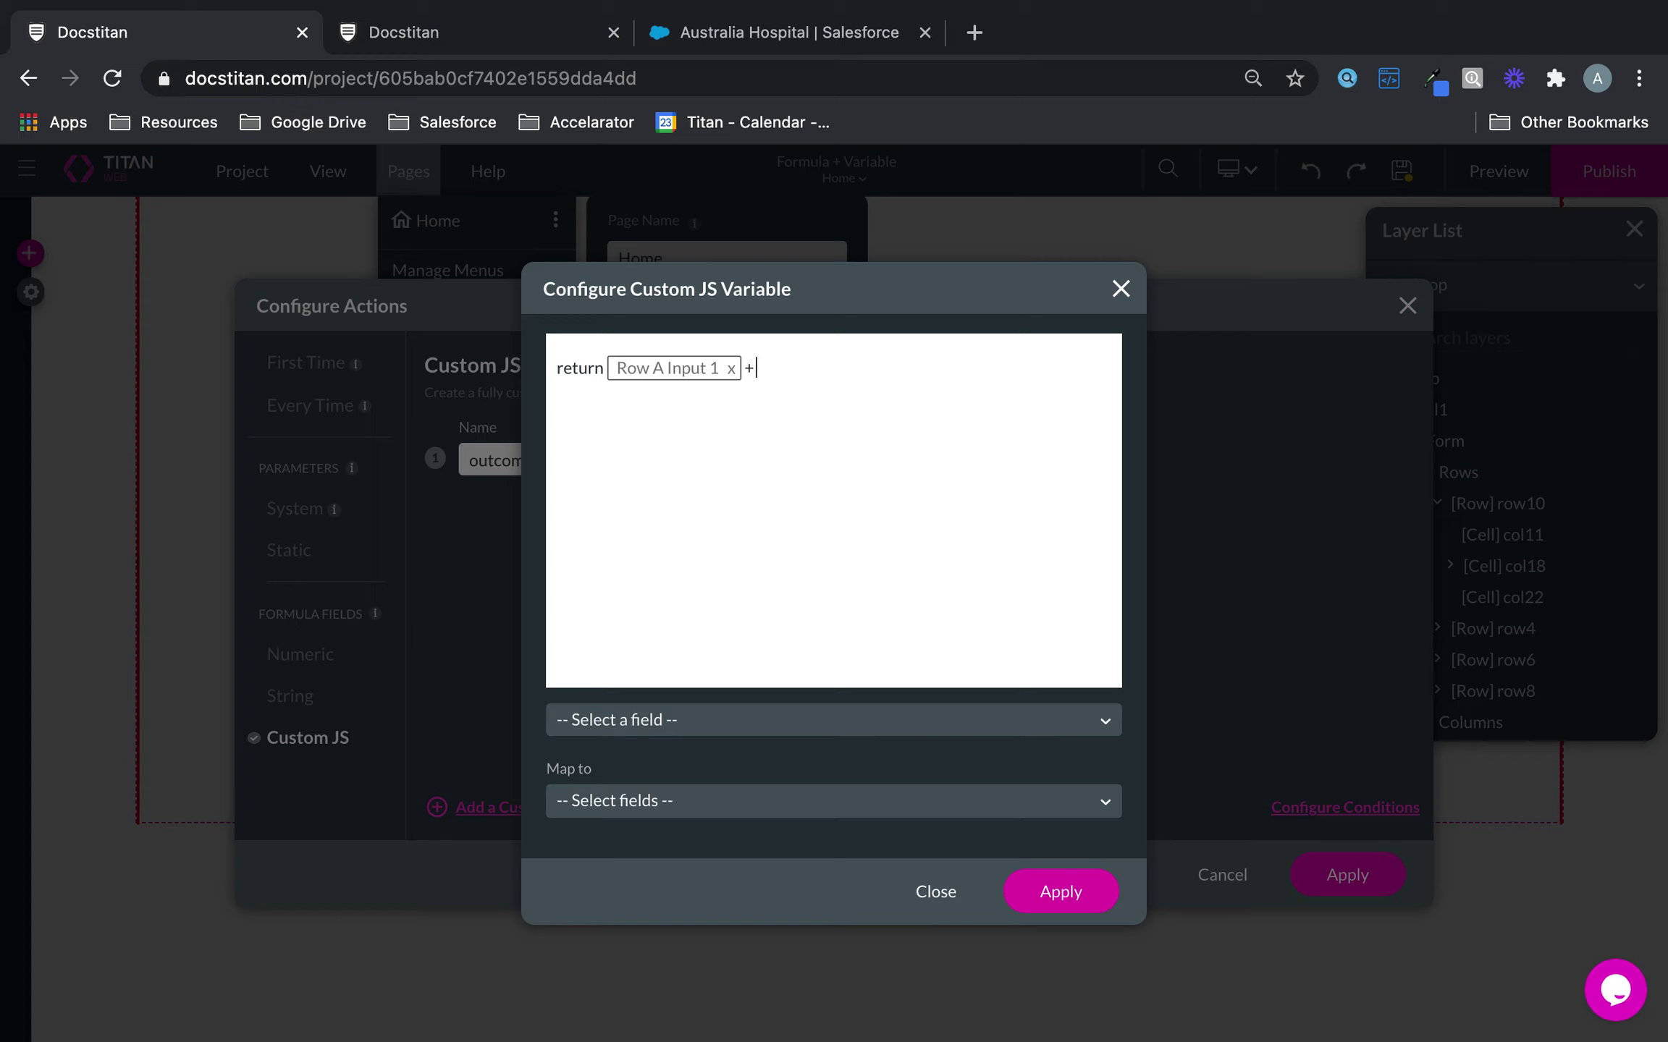
text(+ 50;)
Map the outcome result to Final Outcome, apply both dialogs, and close the Home page settings
click(703, 796)
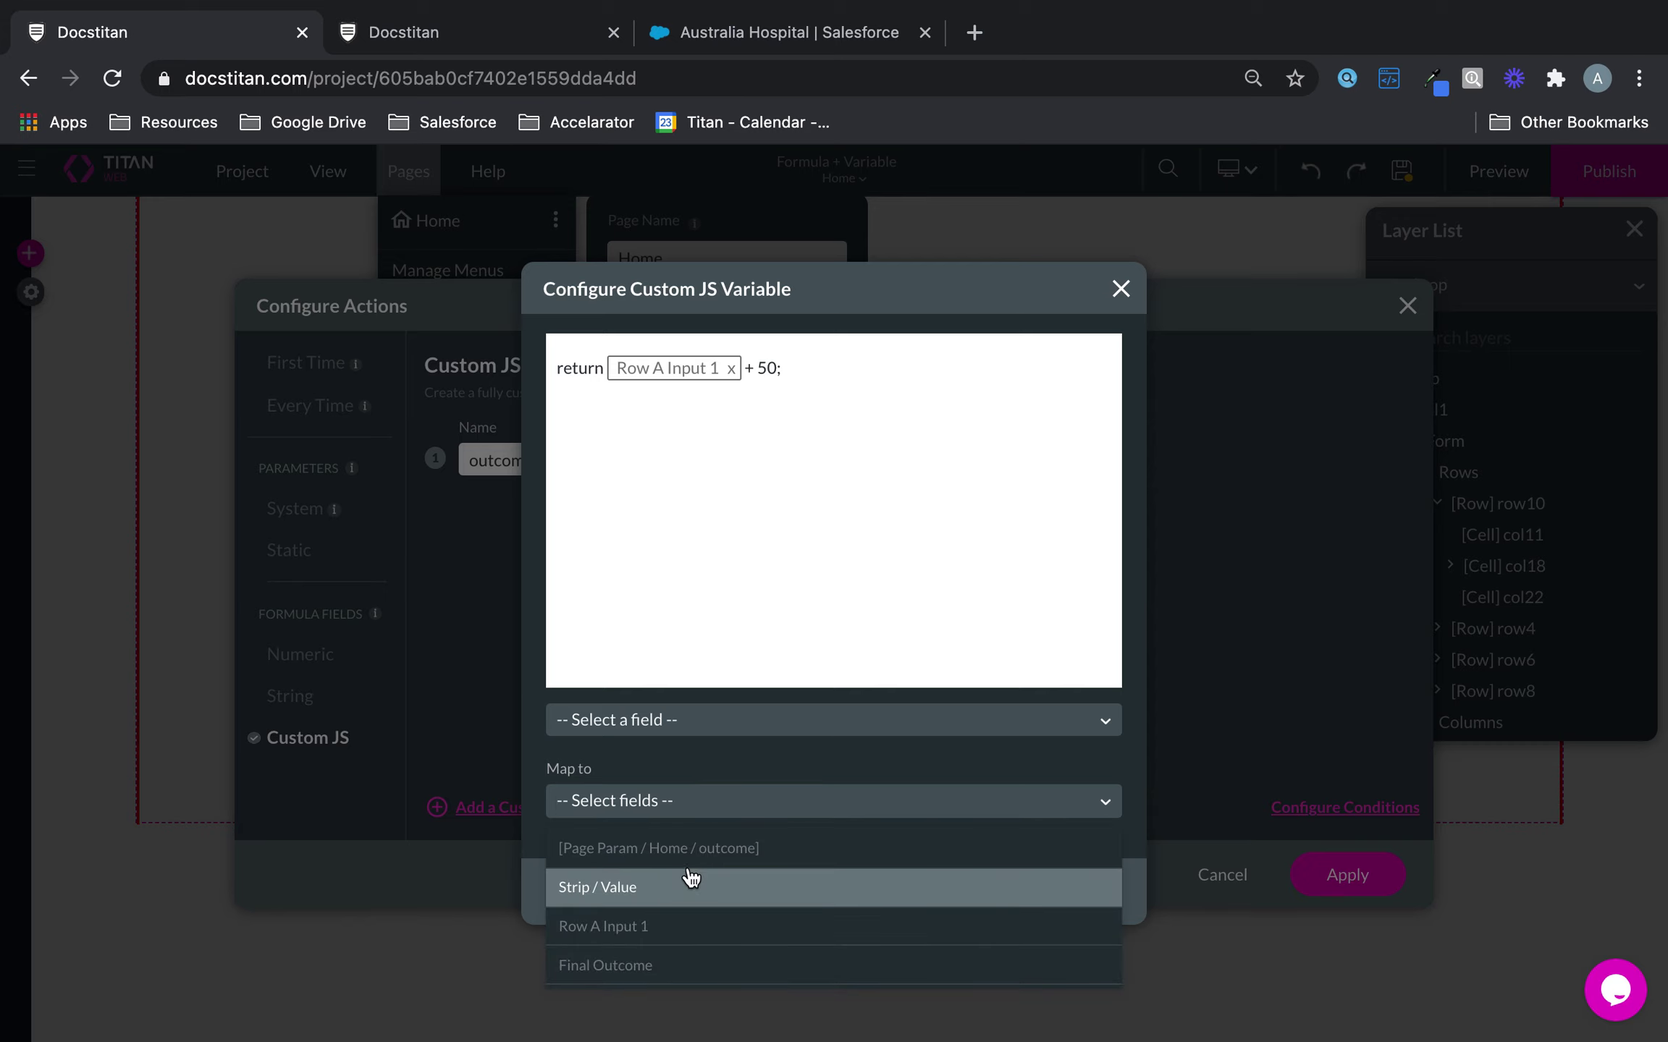
click(670, 964)
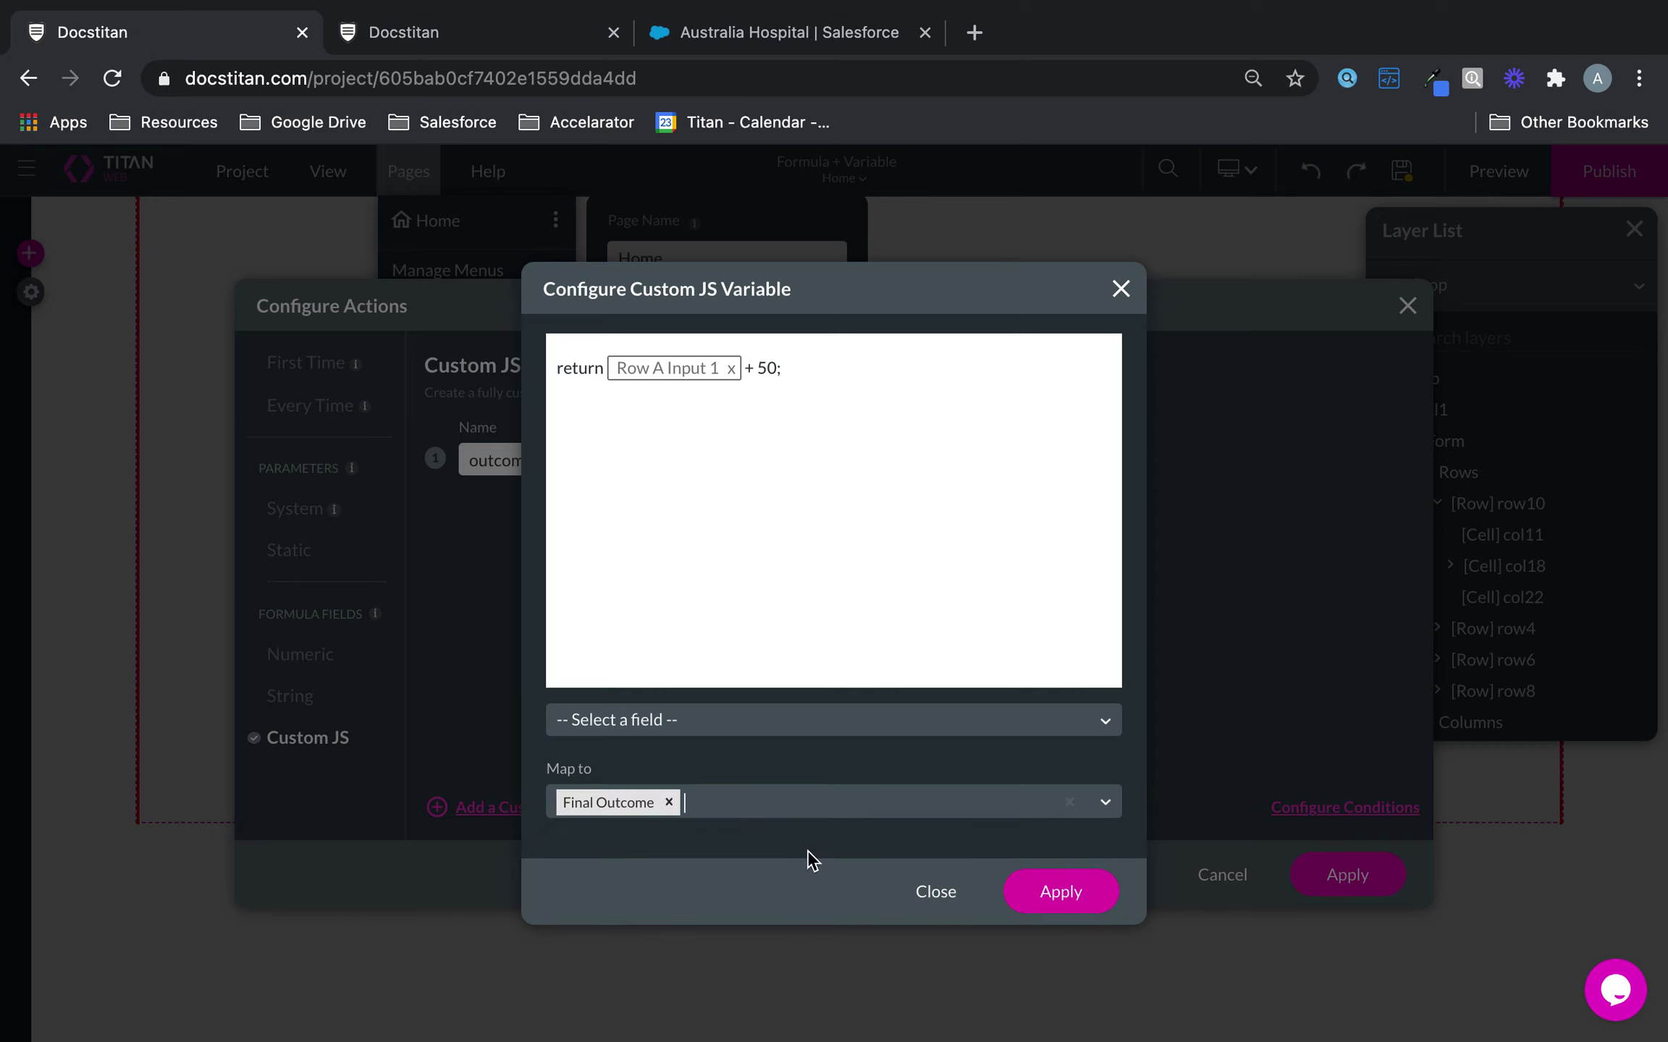
click(1051, 909)
click(1336, 876)
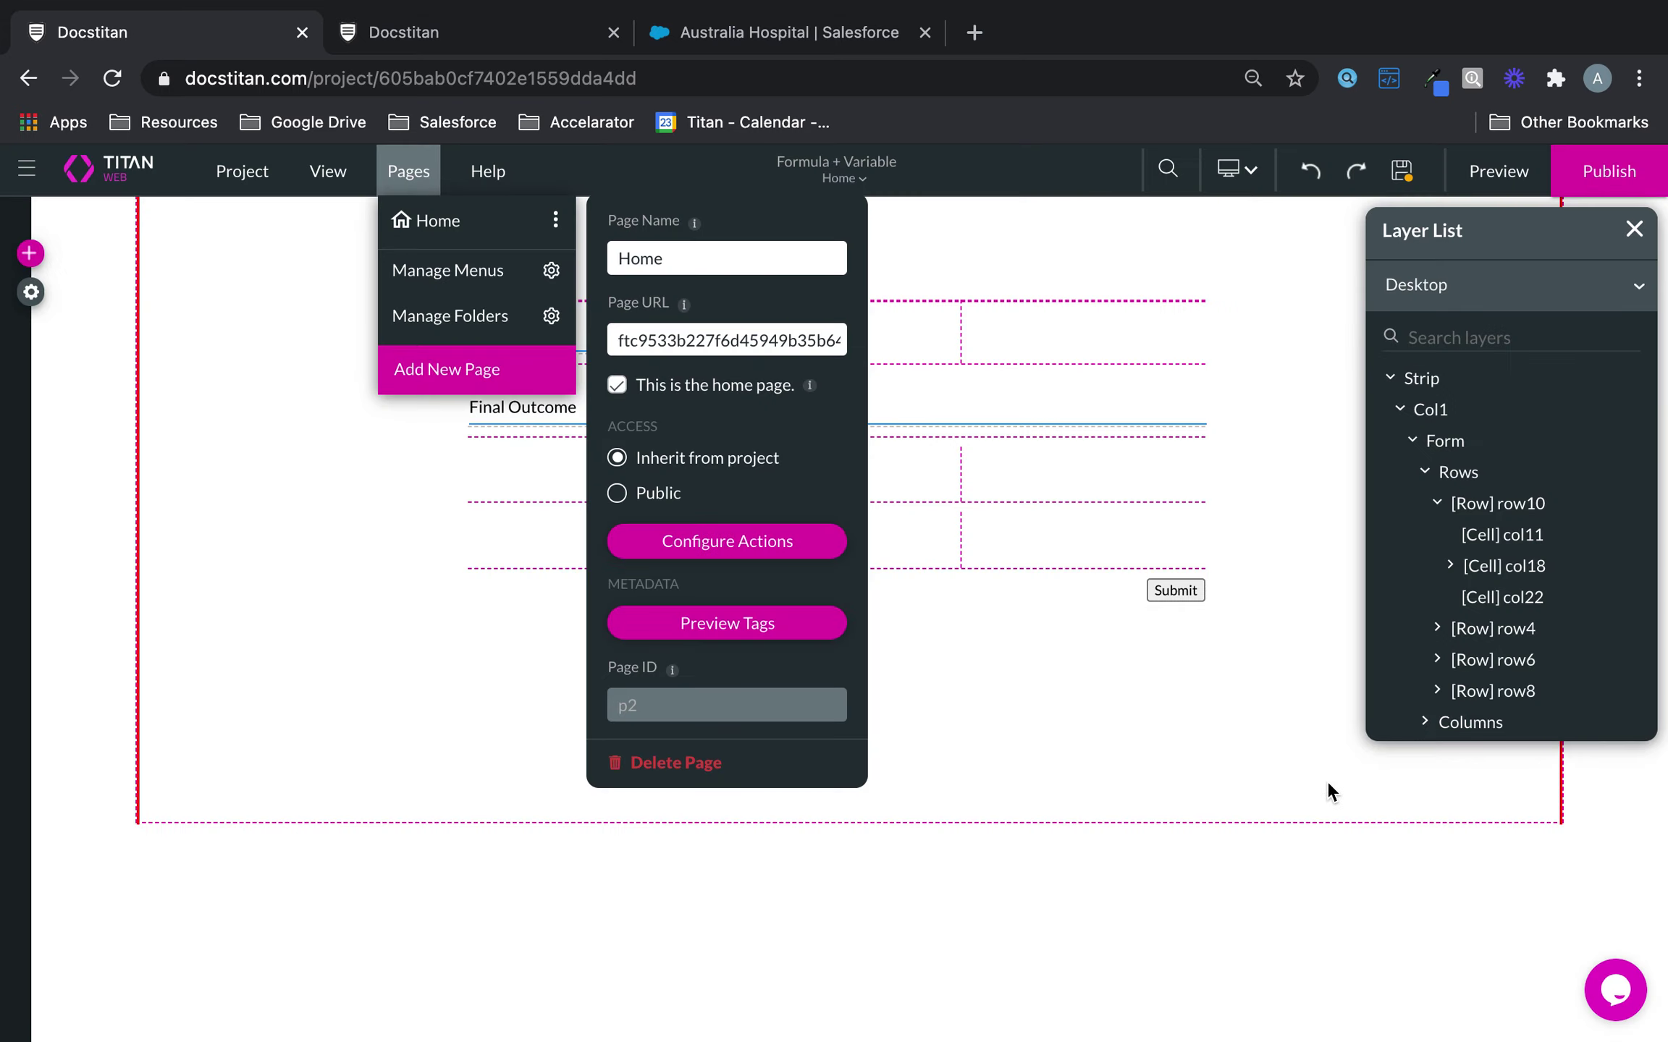
click(1402, 172)
In the preview, enter 100 then 300 in Row A Input 1, checking Final Outcome becomes 350
click(1403, 172)
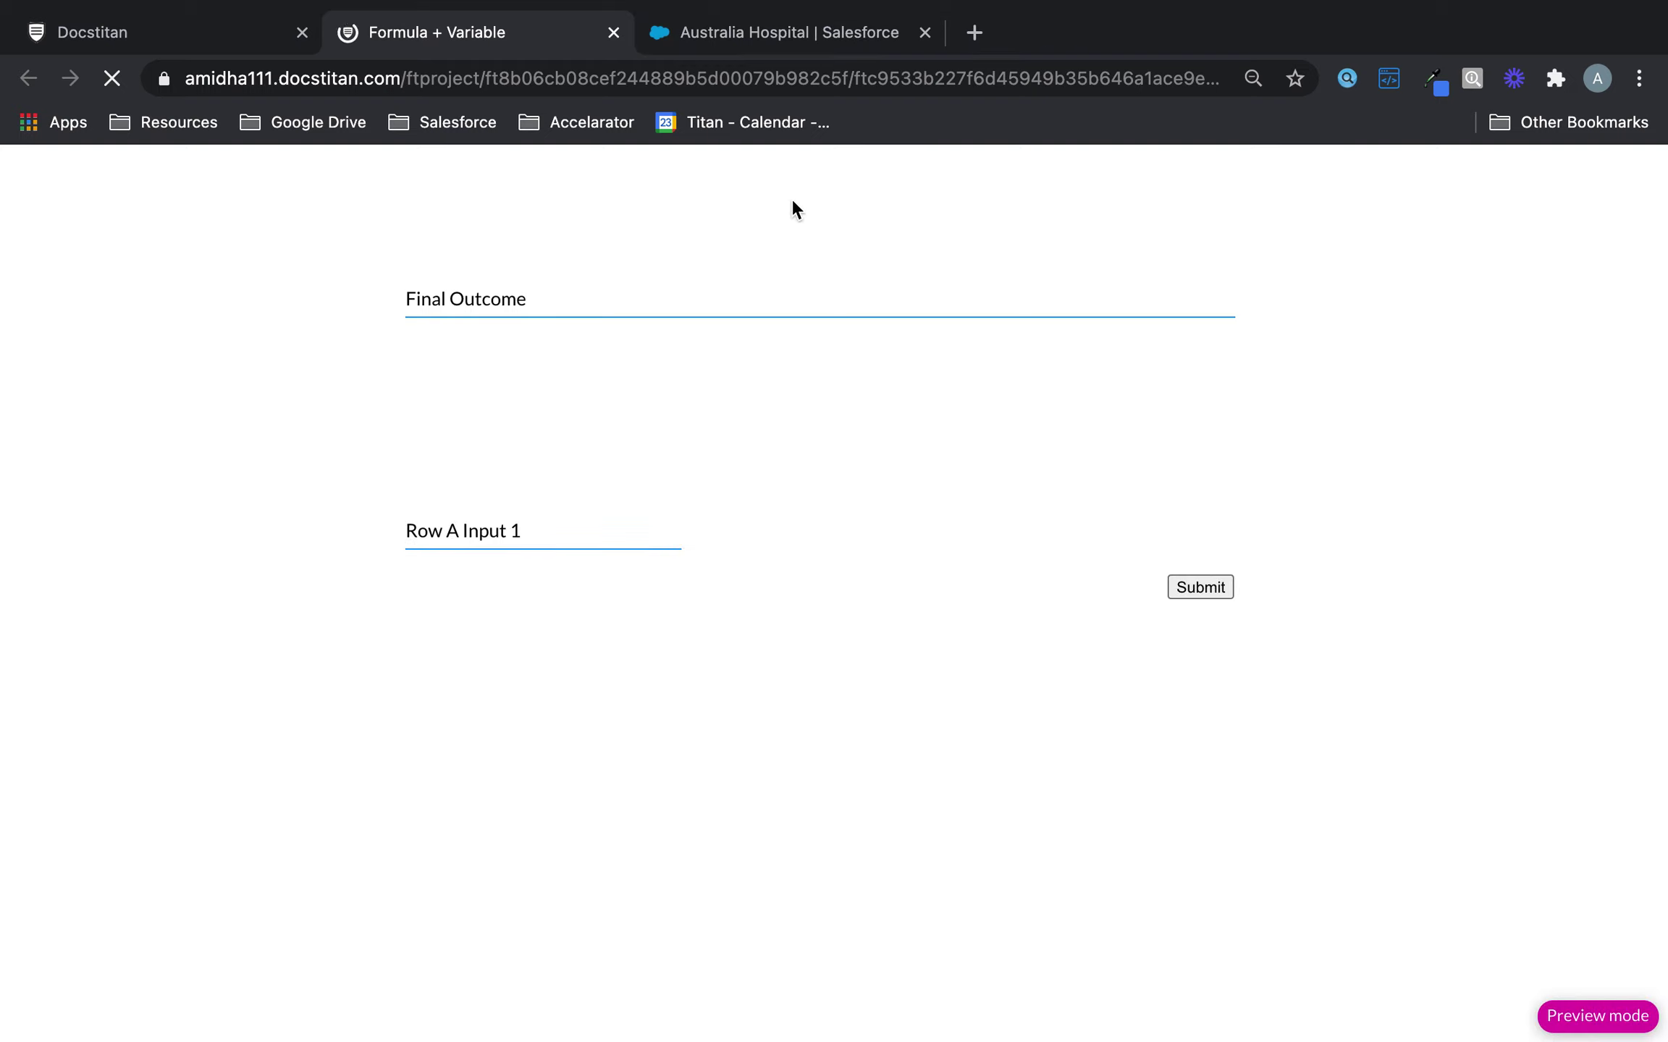
click(609, 316)
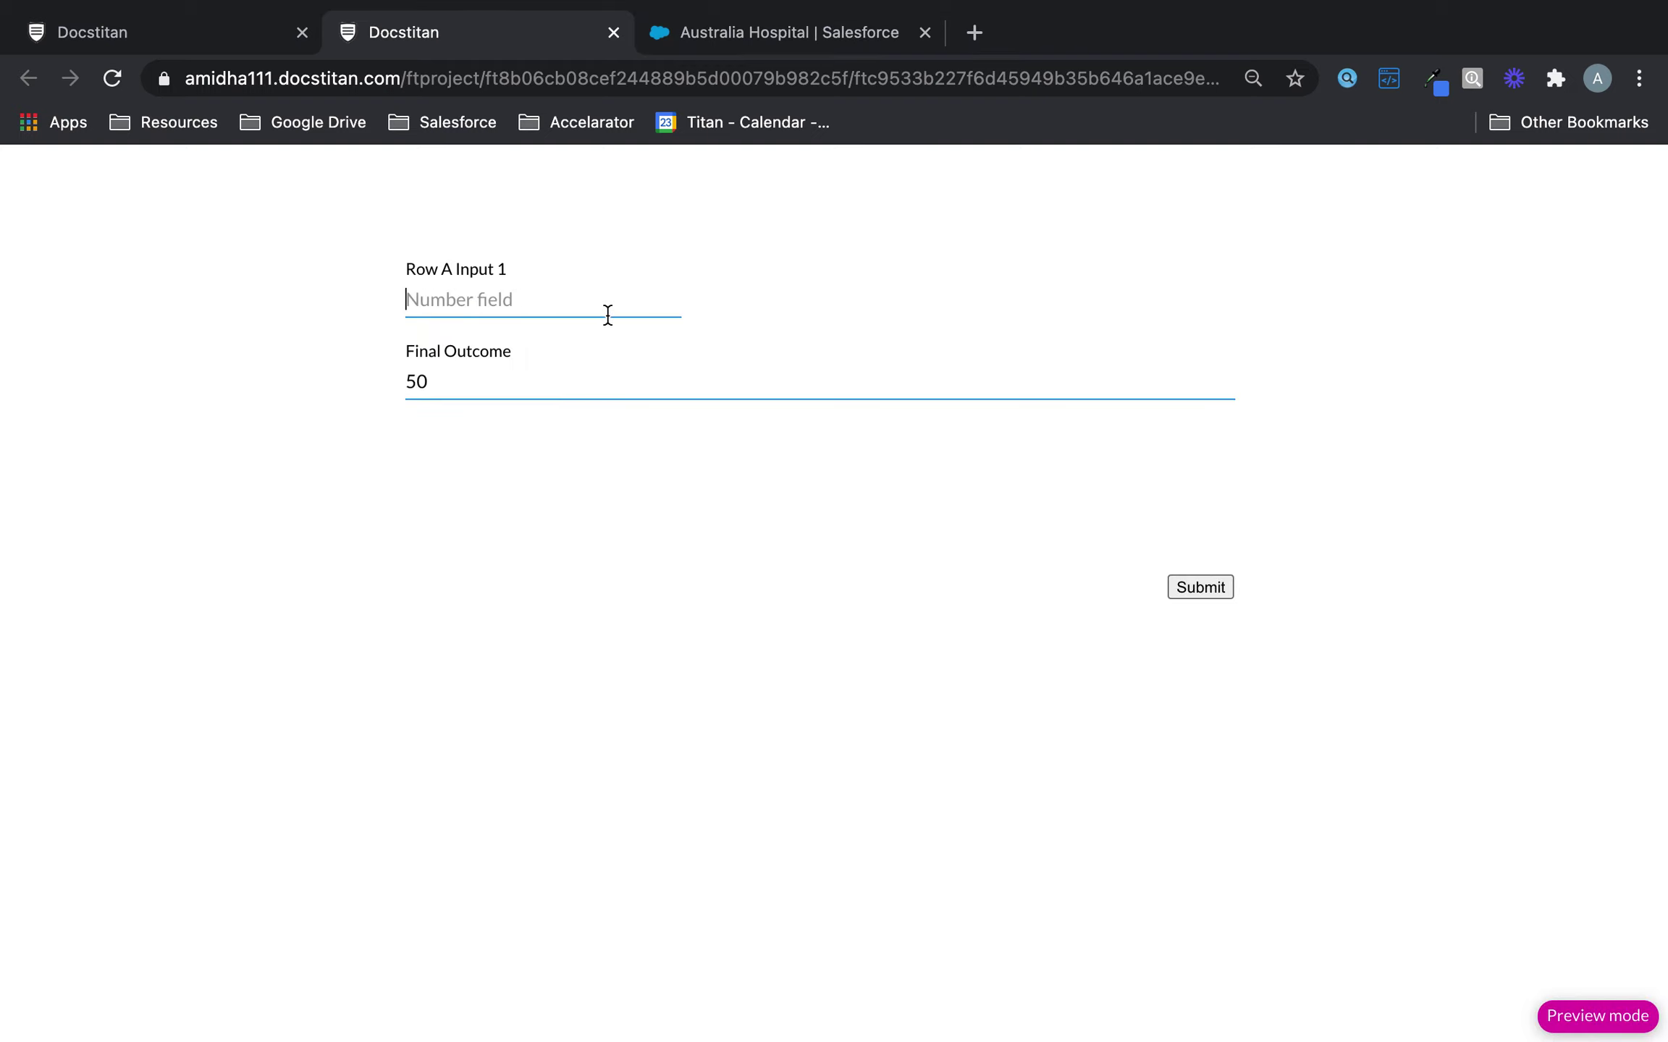
text(100)
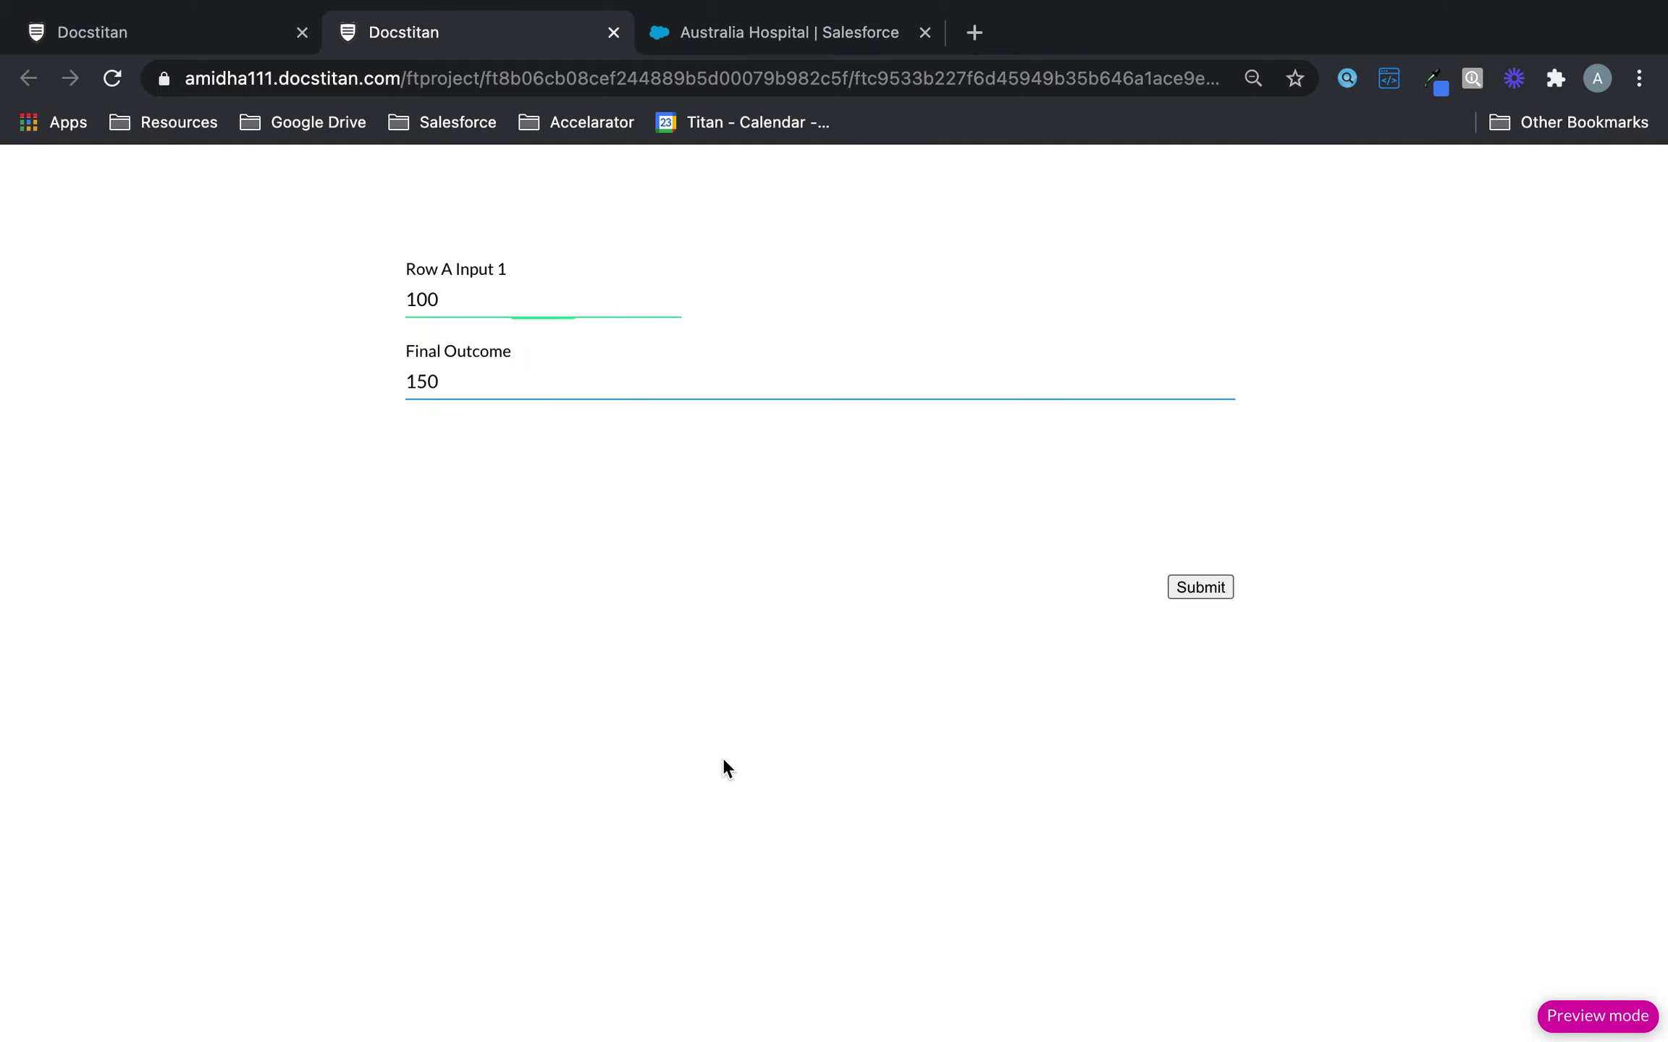
drag(547, 309, 323, 301)
text(300)
Back in the editor, reopen the Home page's actions and view the outcome Custom JS variable
click(223, 42)
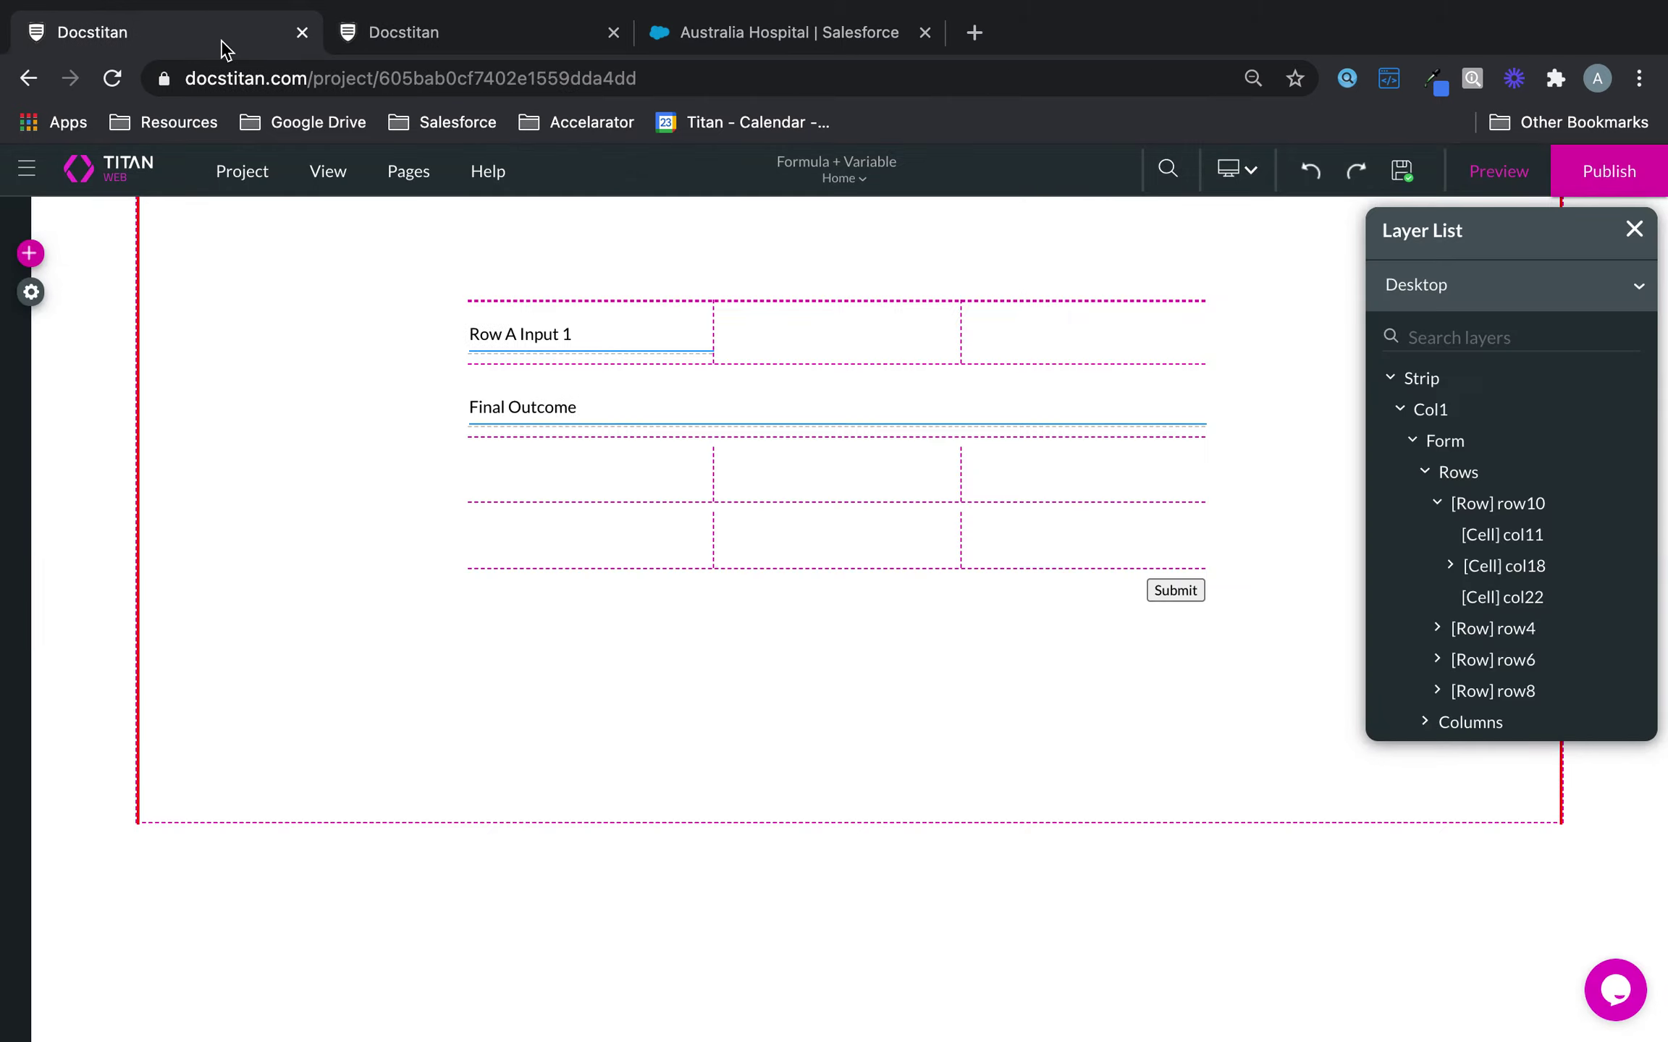
click(407, 172)
click(557, 220)
click(753, 528)
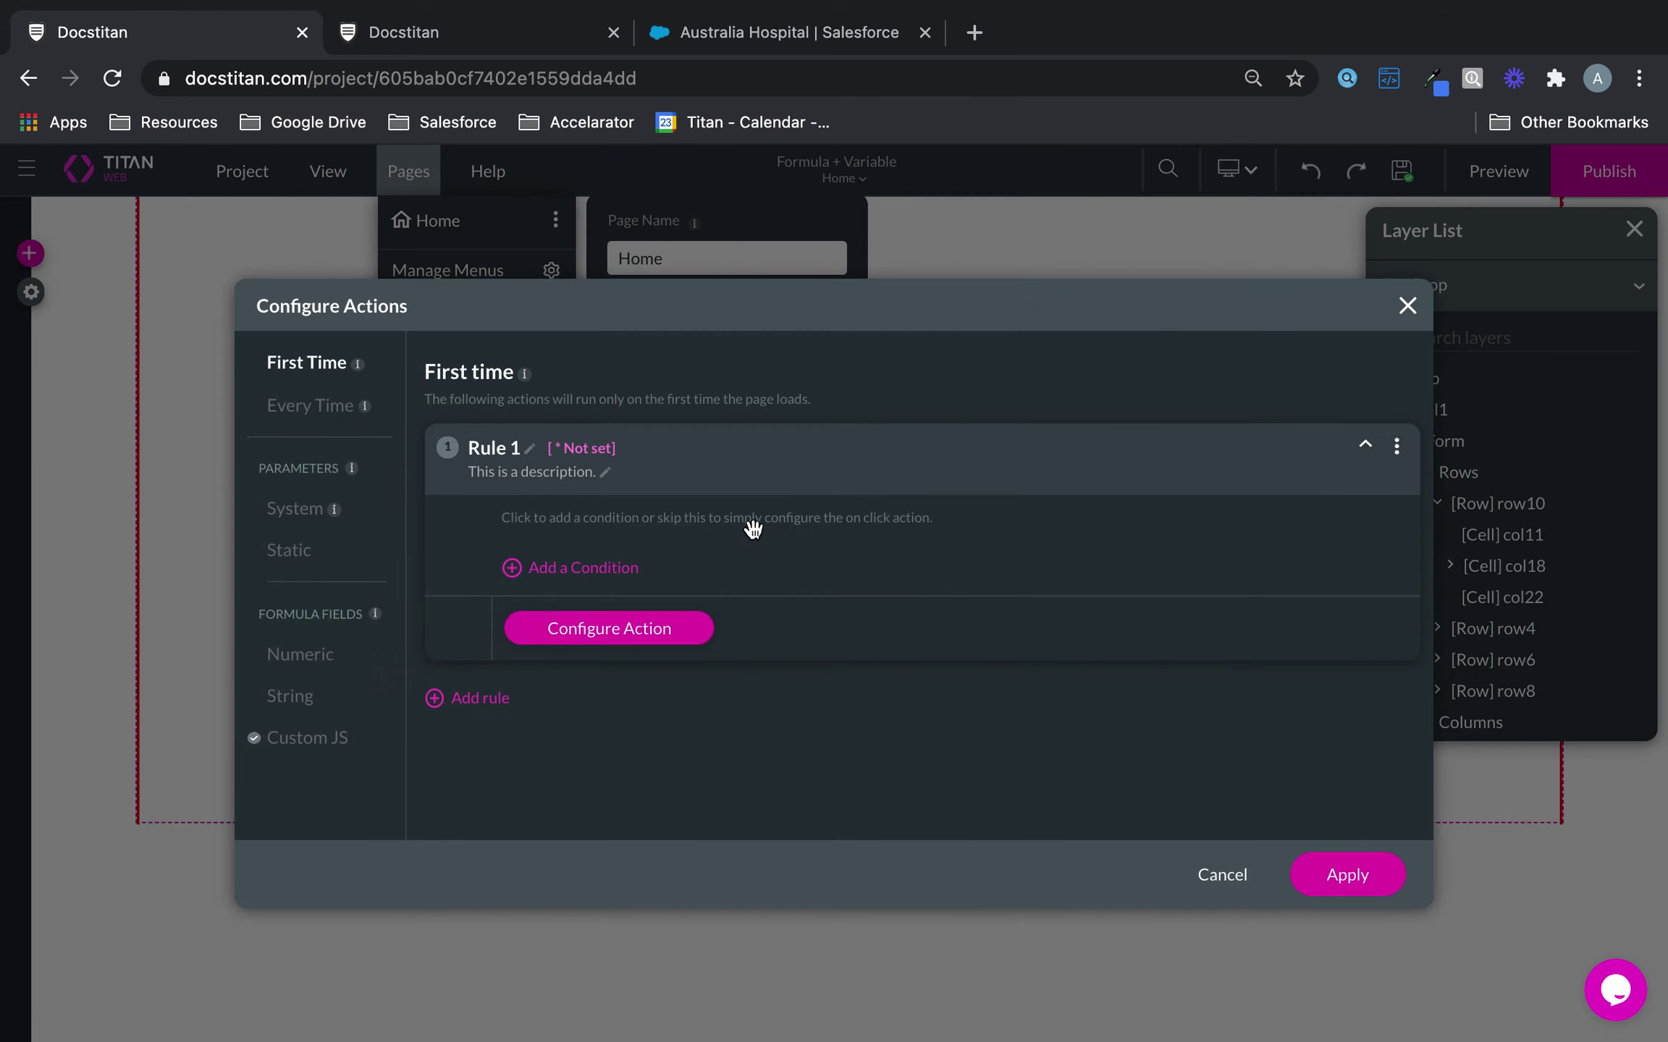
click(312, 657)
click(316, 698)
click(318, 737)
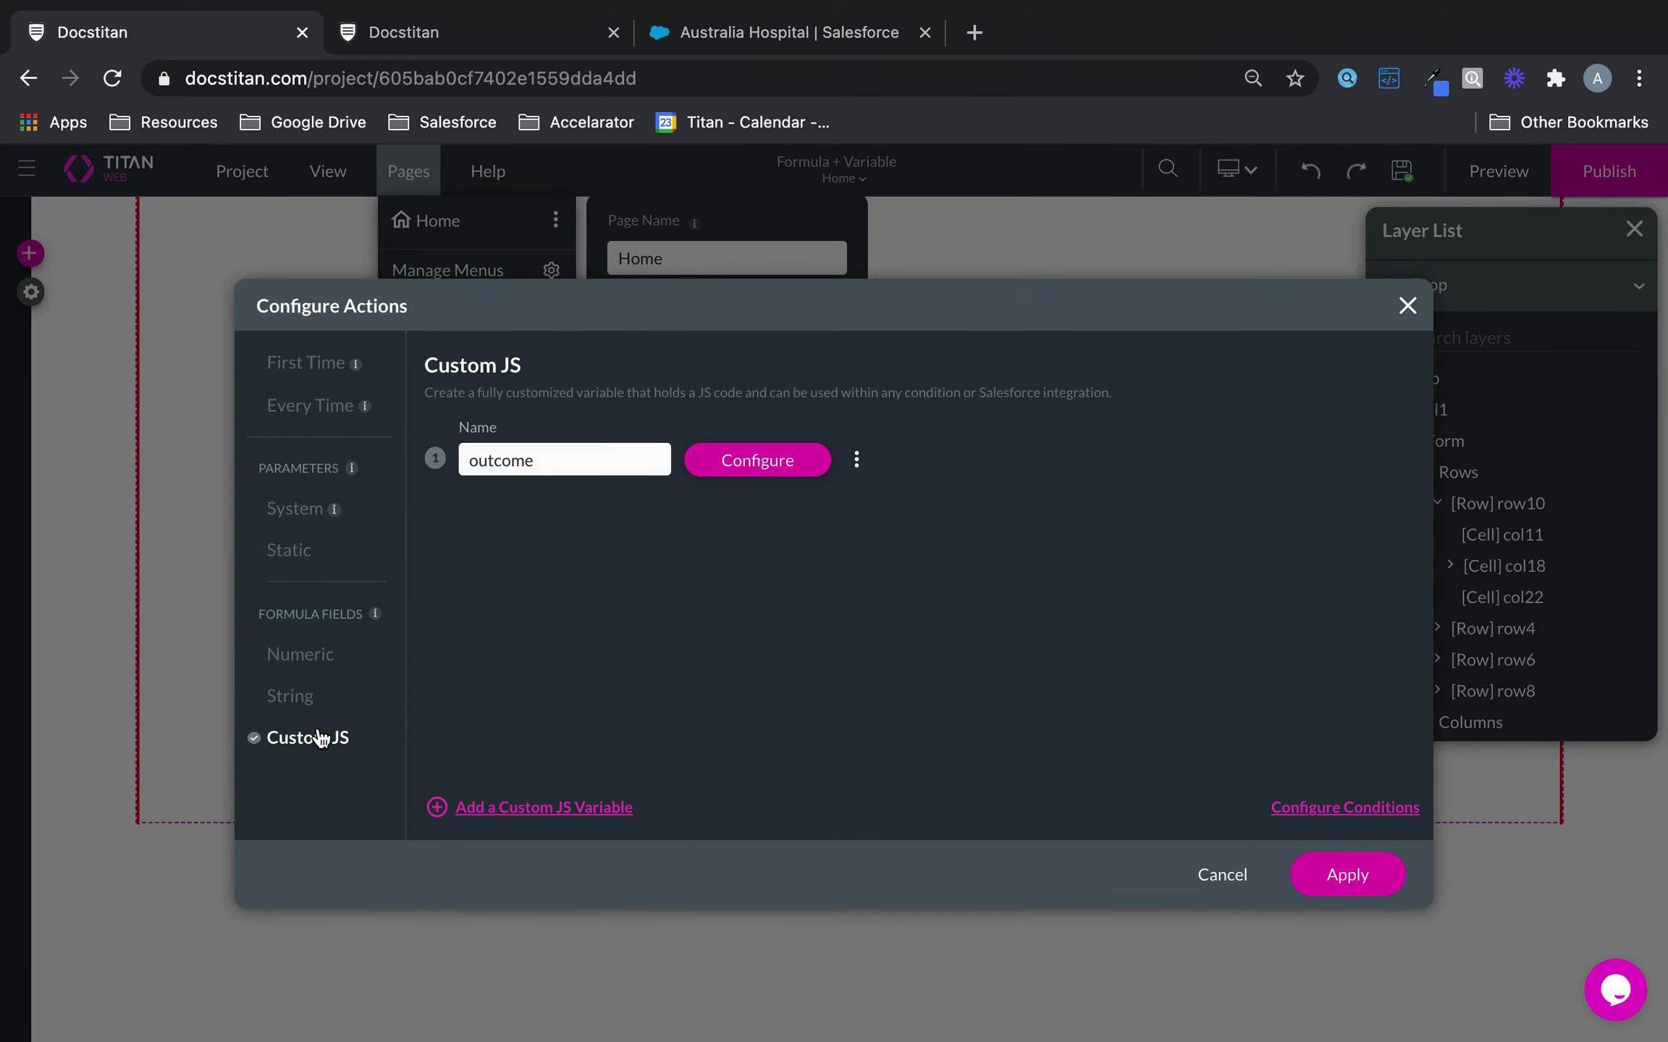